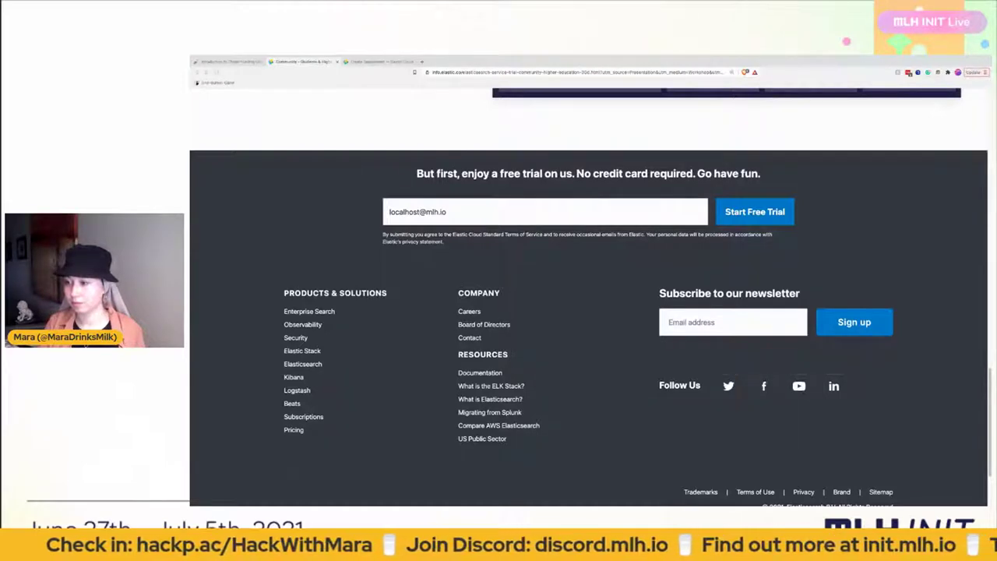
- Create a Security deployment named security-deployment, keeping the Azure Virginia (eastus2) region and version v7.13.2
left_click(379, 62)
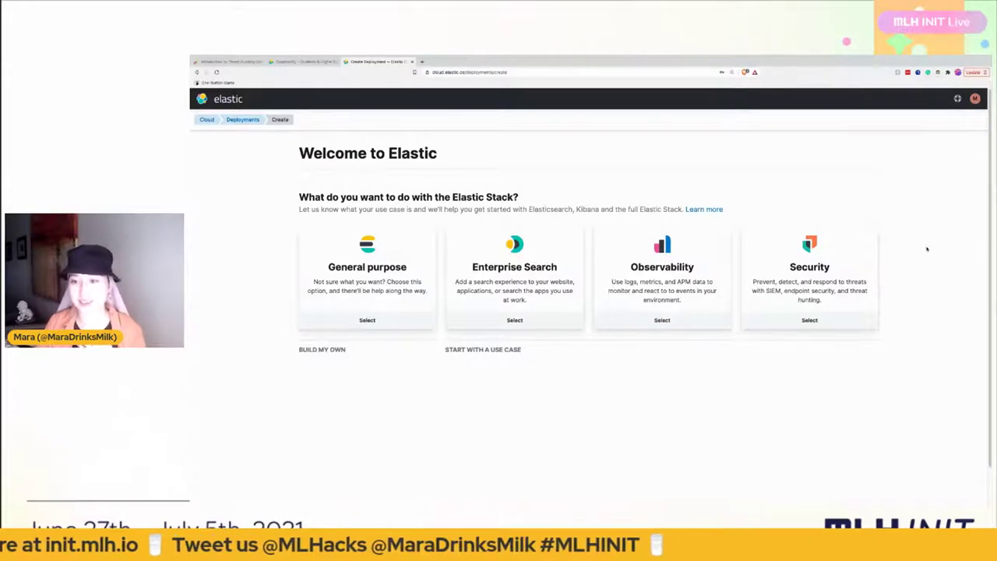
left_click(858, 268)
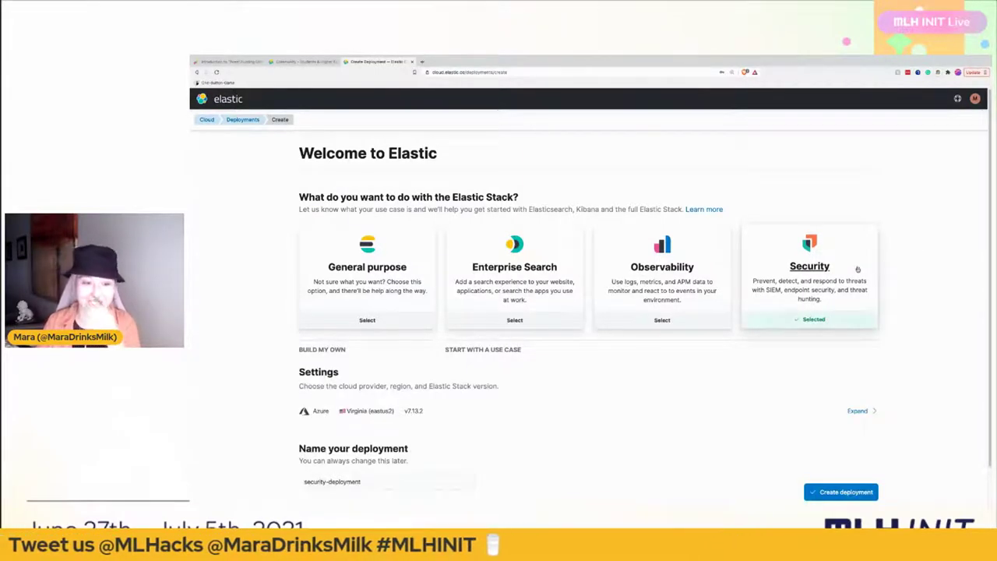
scroll(837, 337, "down", 1)
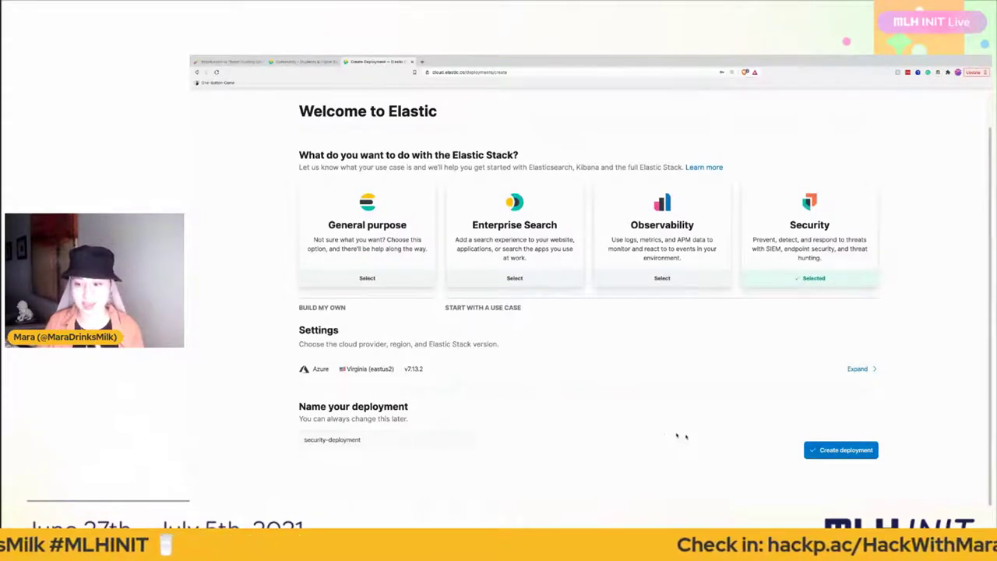
left_click(825, 449)
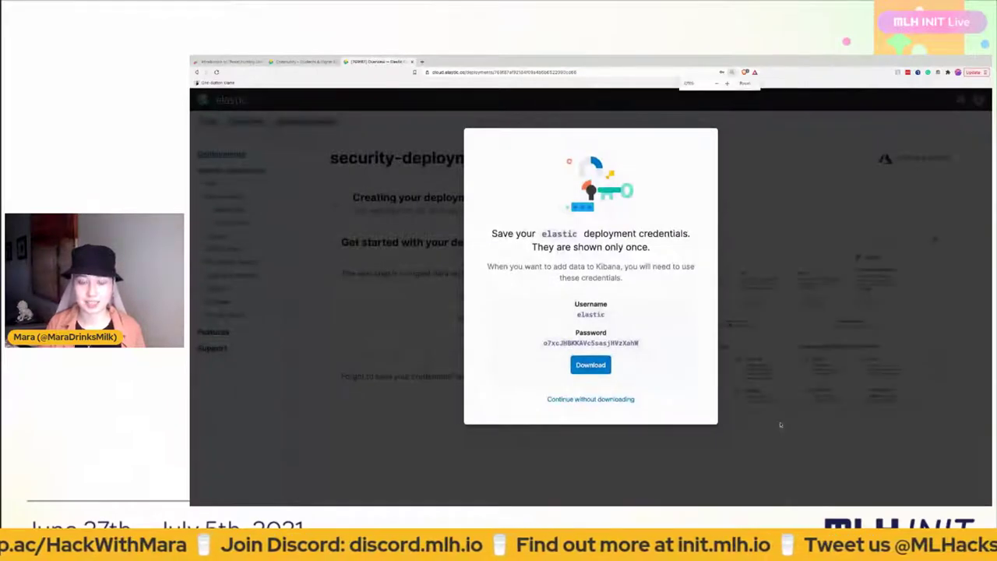
- Download the deployment credentials as a comma-separated values file in the Downloads folder
key("ctrl+plus")
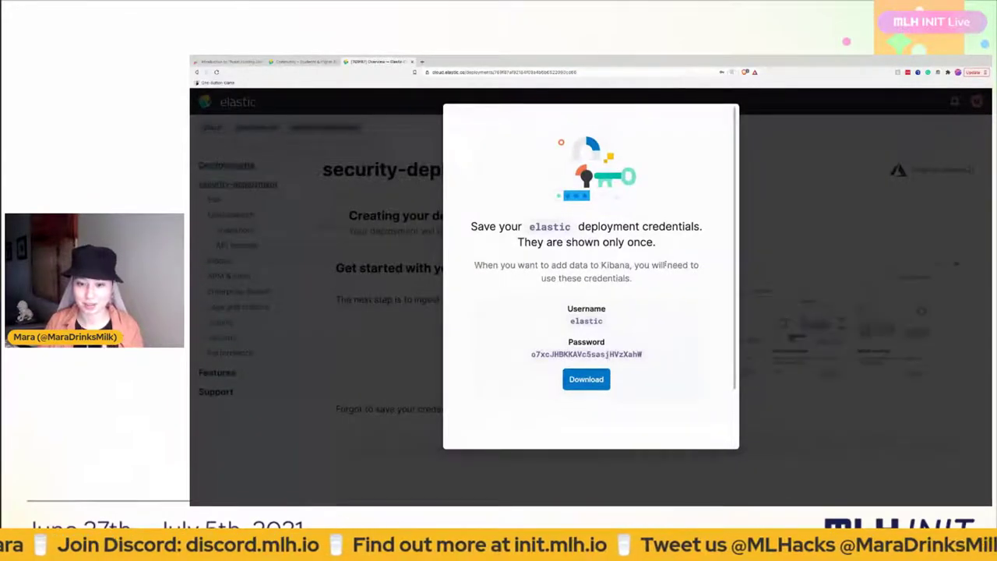
scroll(662, 265, "down", 1)
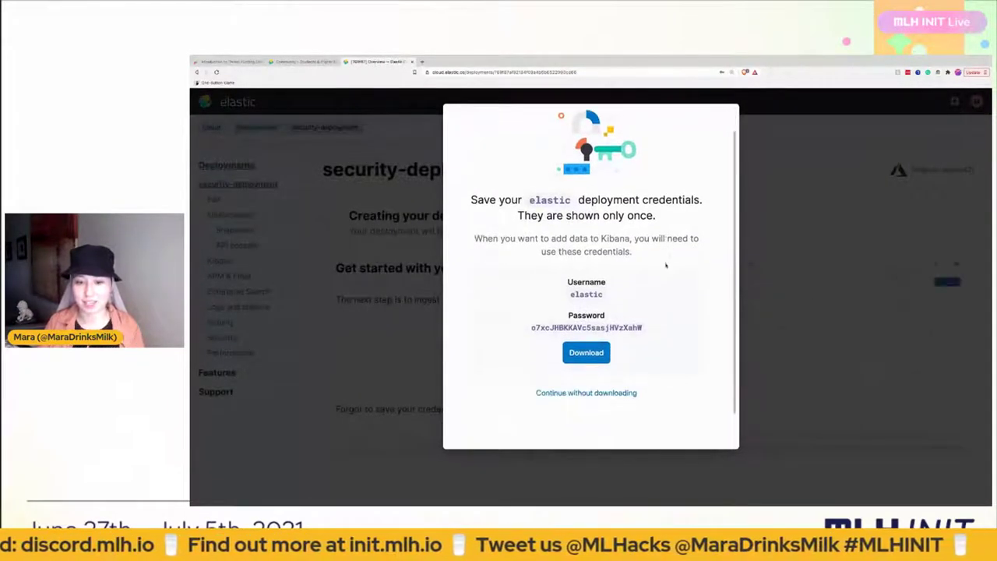
left_click(582, 355)
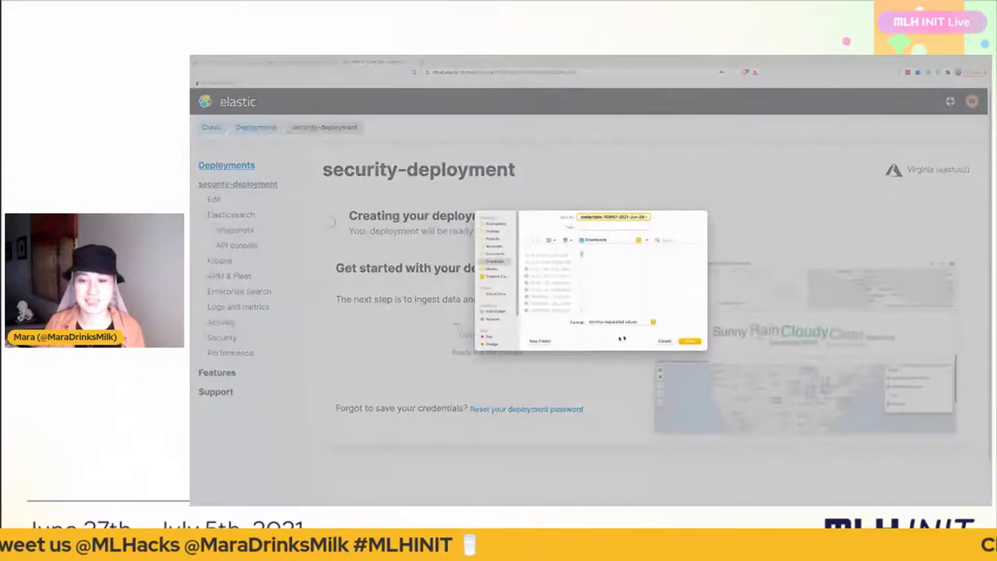
left_click(696, 341)
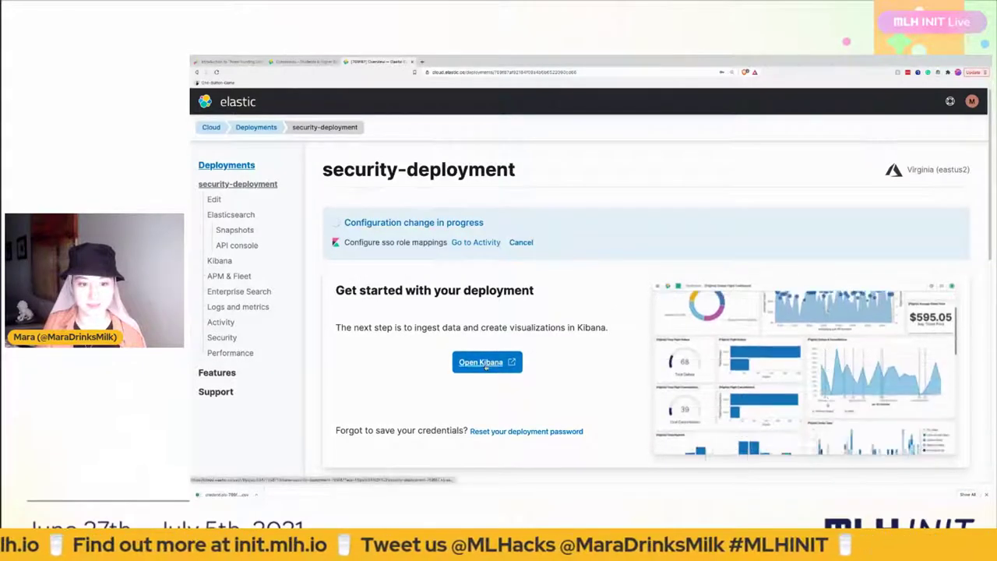
- Open Kibana for the new deployment and bring up the Add data page from the Security overview
left_click(486, 364)
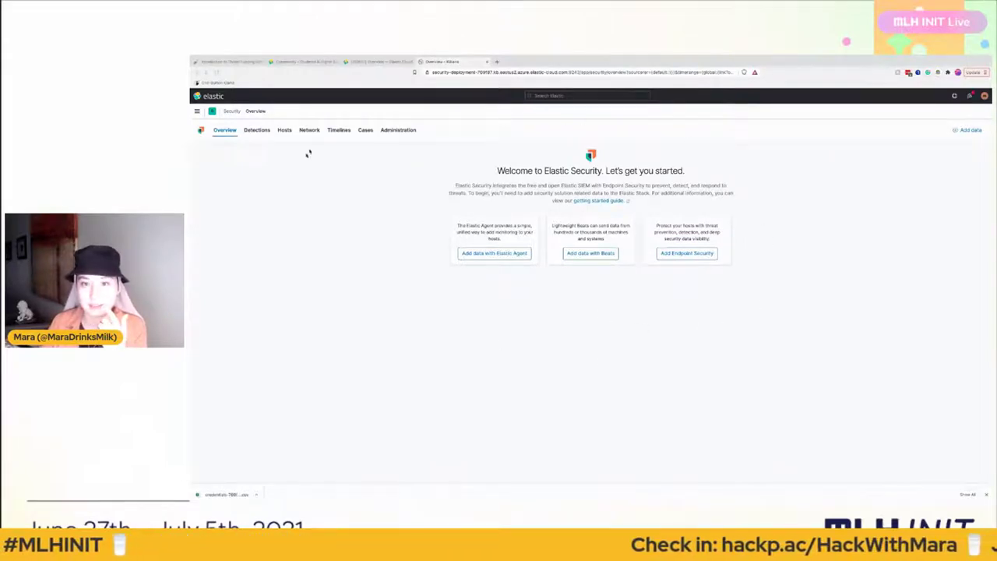
key("ctrl+plus")
key("ctrl+plus")
key("ctrl+plus")
key("ctrl+plus")
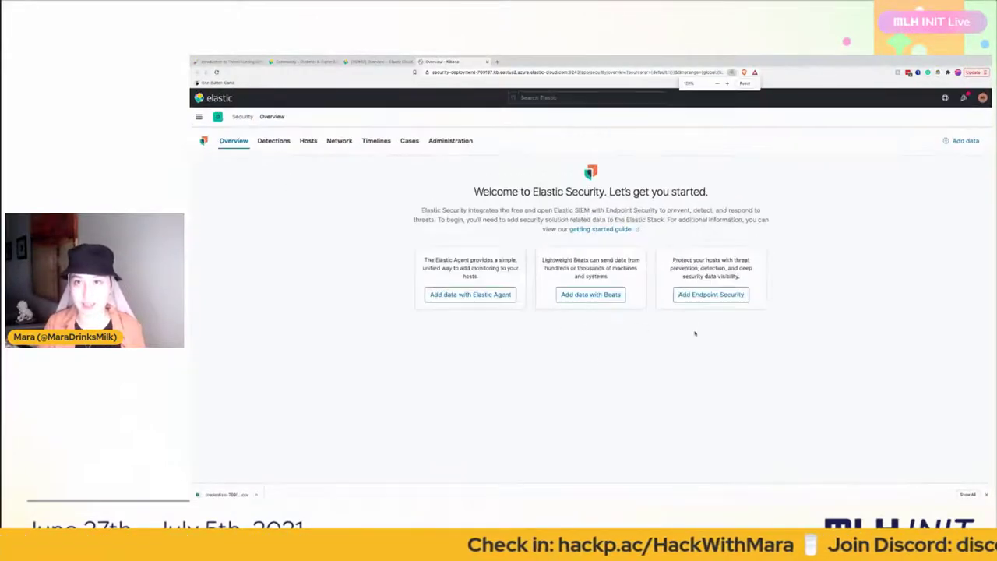
key("ctrl+plus")
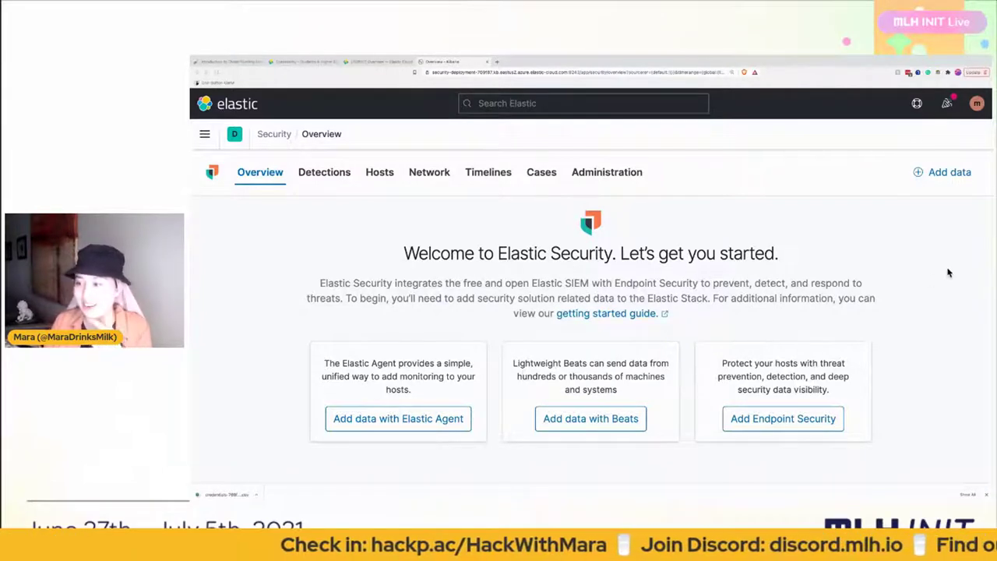
left_click(940, 177)
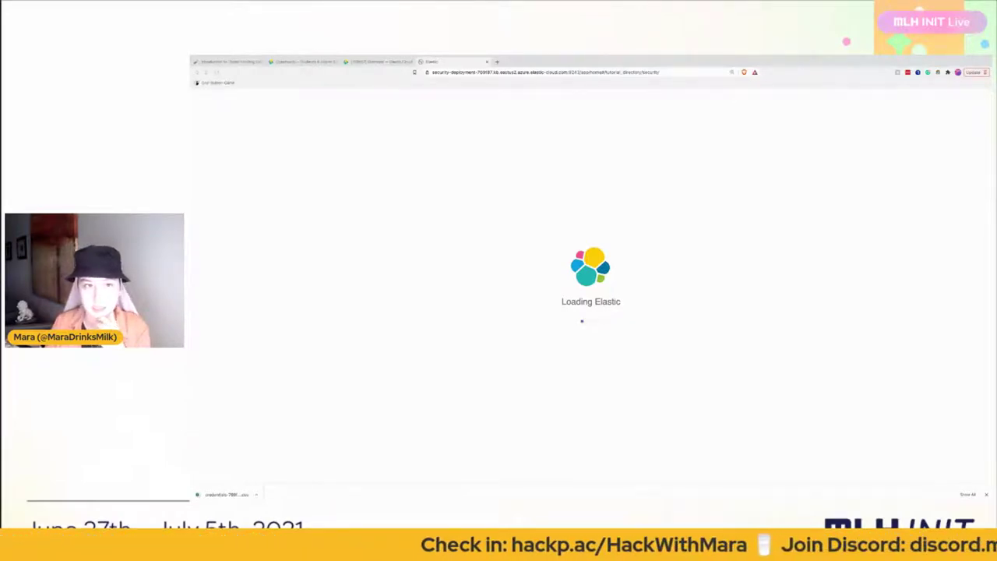
- Review the security-deployment overview and the Elastic Cloud home page, and return to Kibana's Add data page
left_click(383, 61)
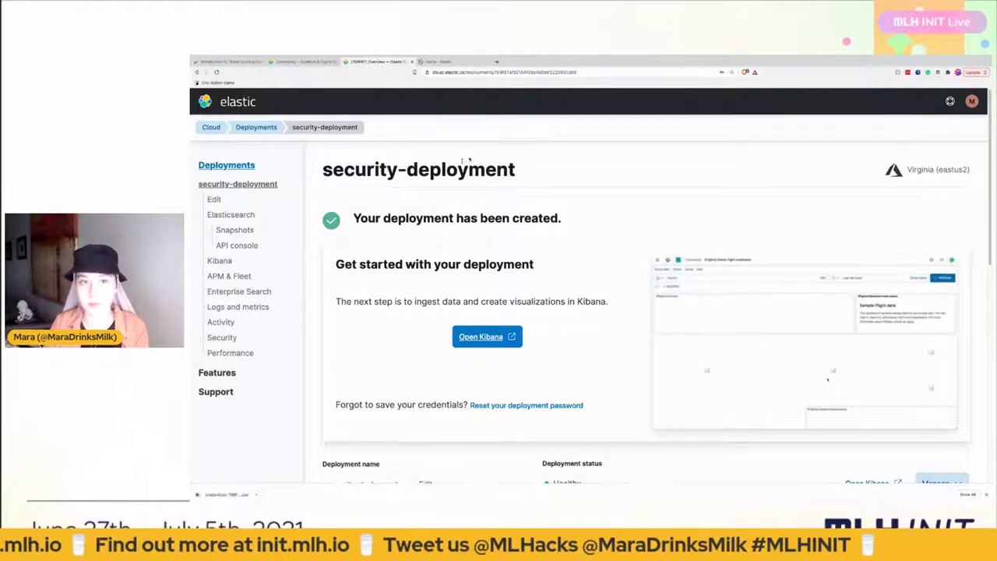
left_click(453, 61)
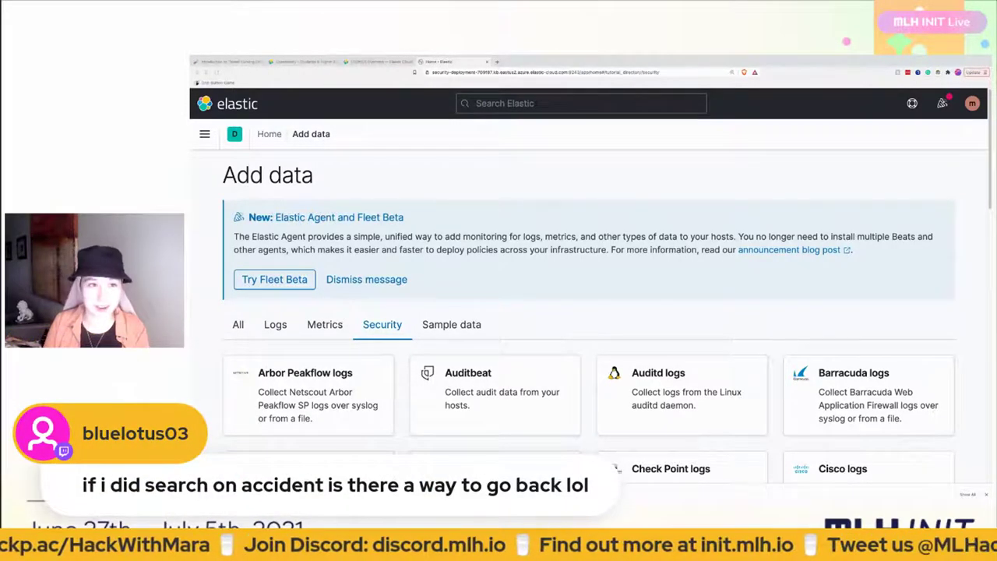
left_click(383, 62)
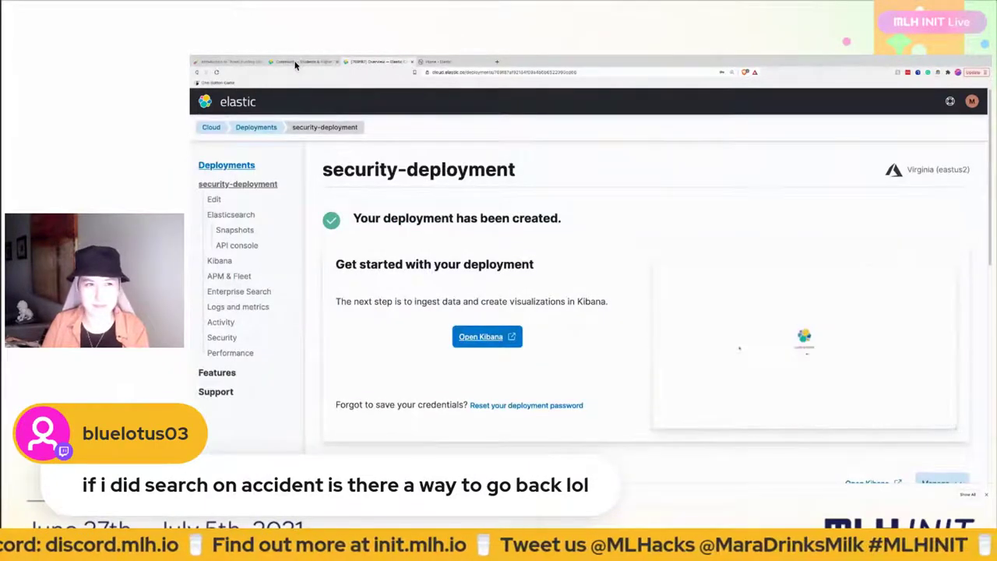
left_click(440, 61)
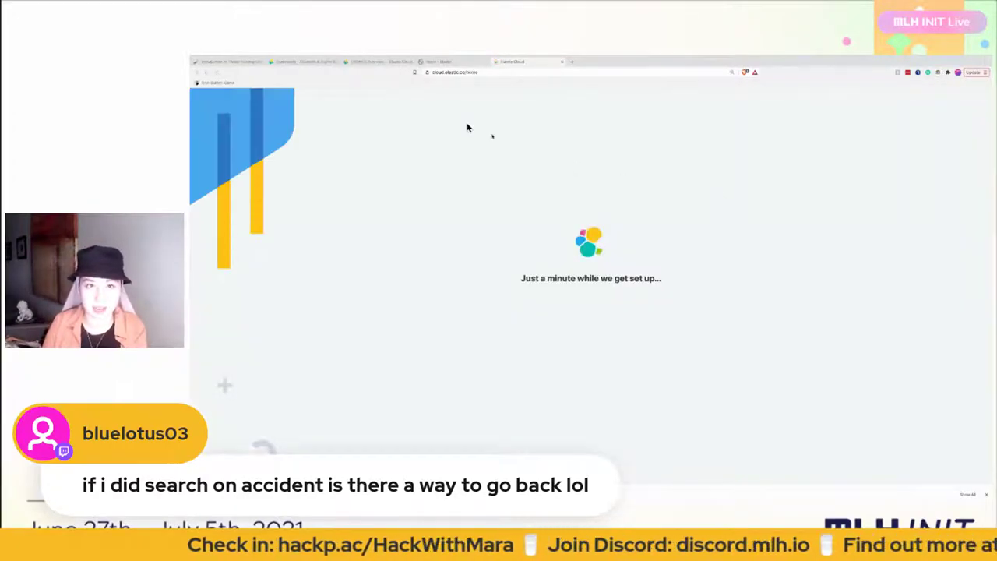
left_click(441, 63)
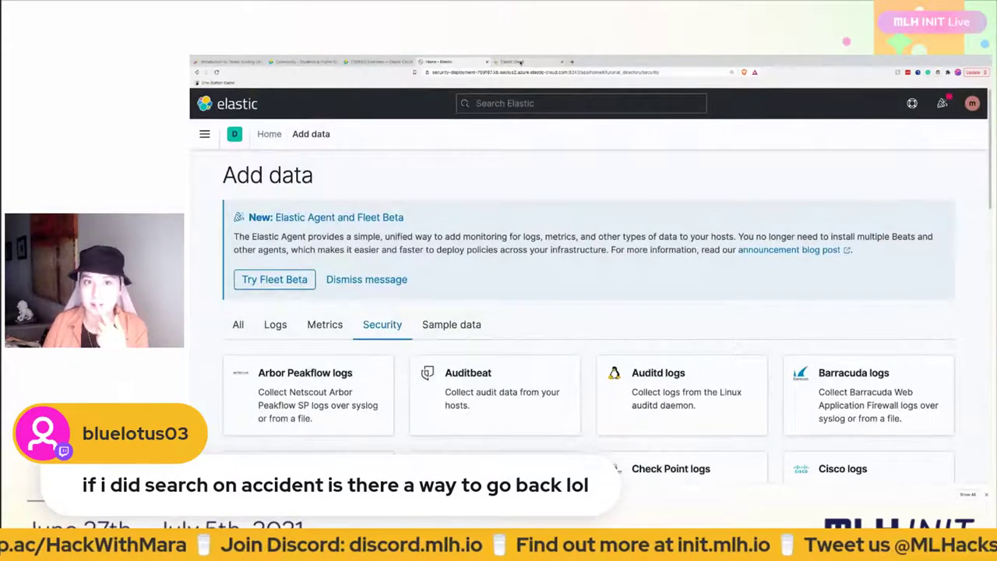
left_click(520, 62)
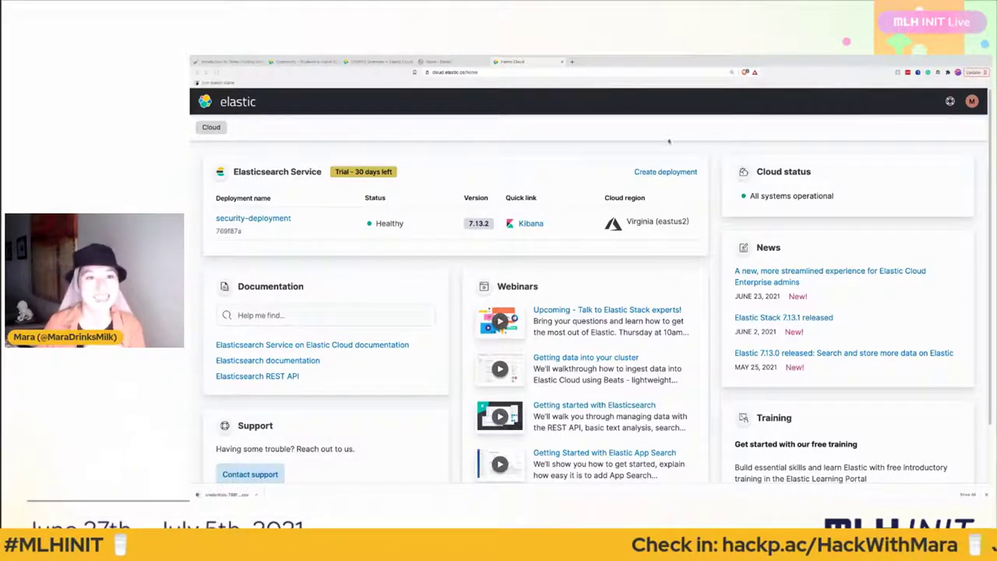
left_click(441, 62)
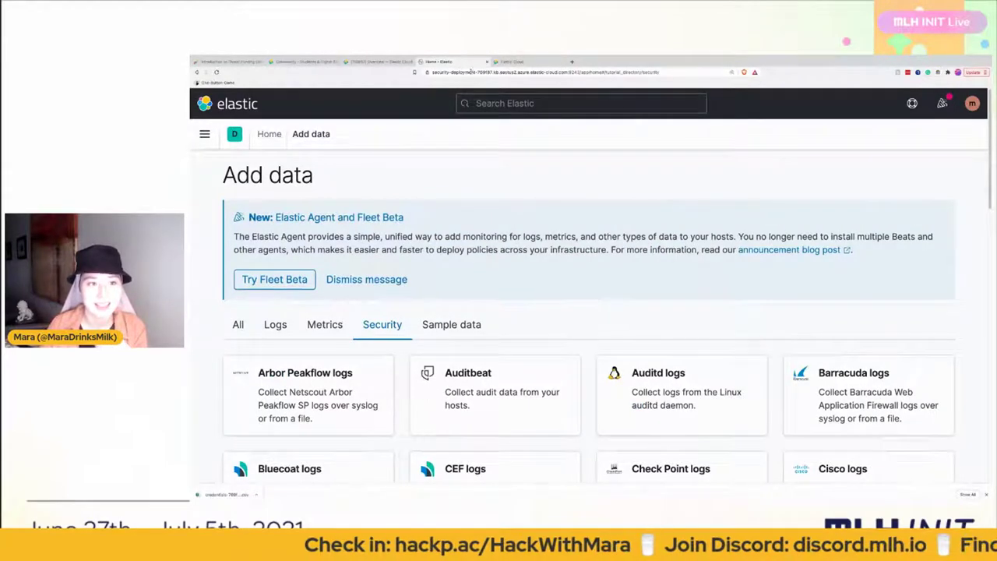
left_click_drag(317, 176, 222, 175)
left_click(336, 178)
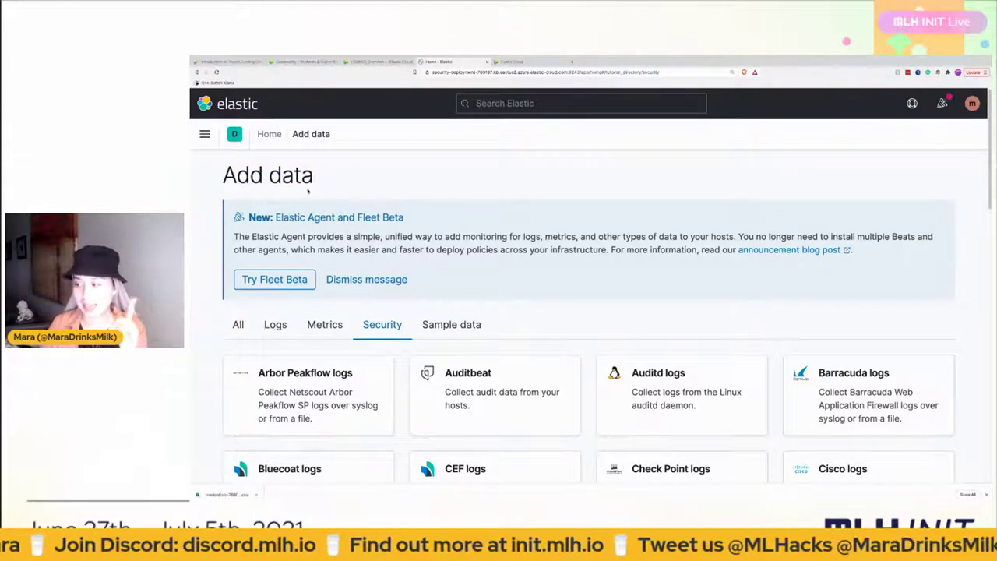
- Show the log data sources and open the Getting Started instructions for Apache logs
left_click(287, 325)
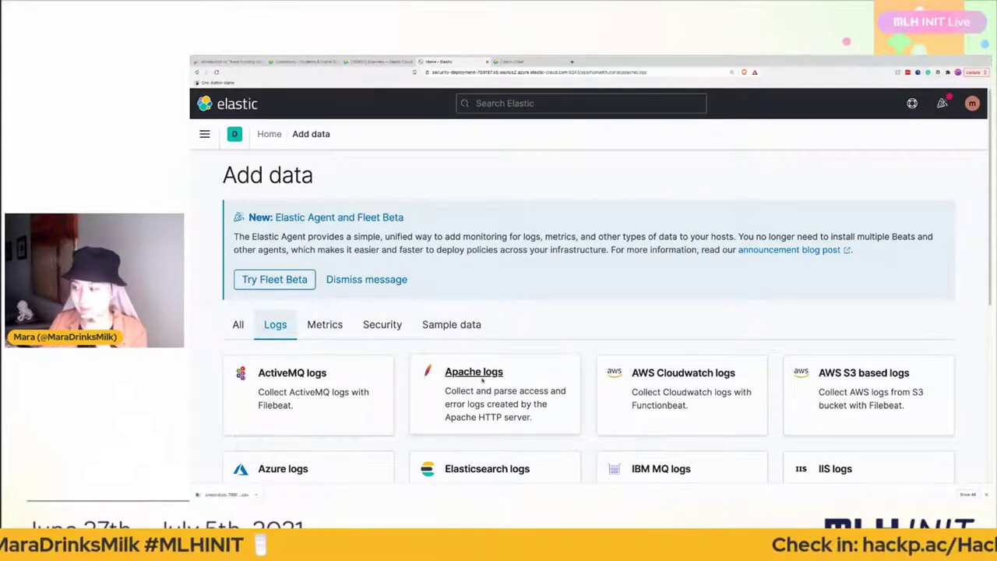
left_click(482, 380)
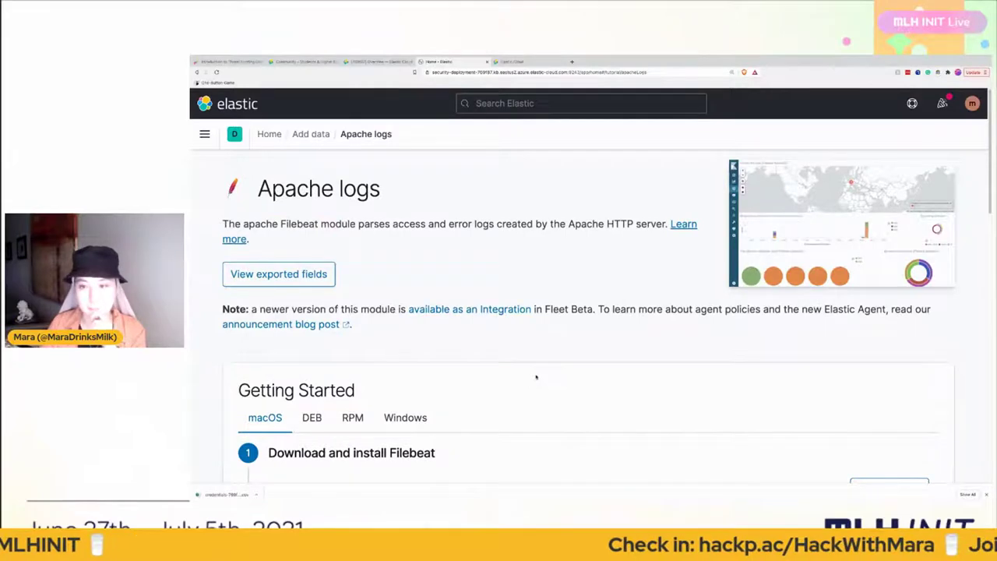
scroll(535, 377, "down", 3)
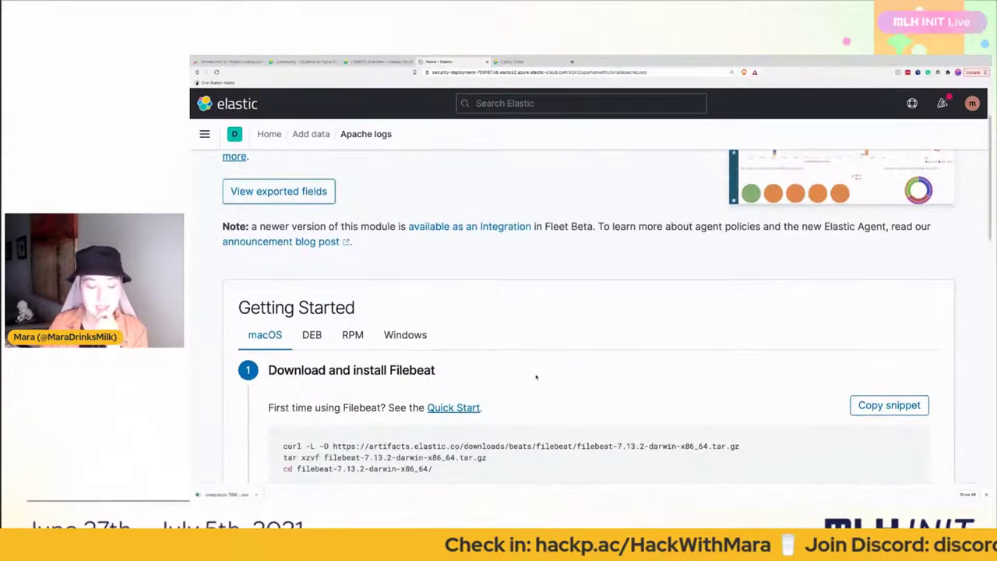
scroll(223, 274, "down", 2)
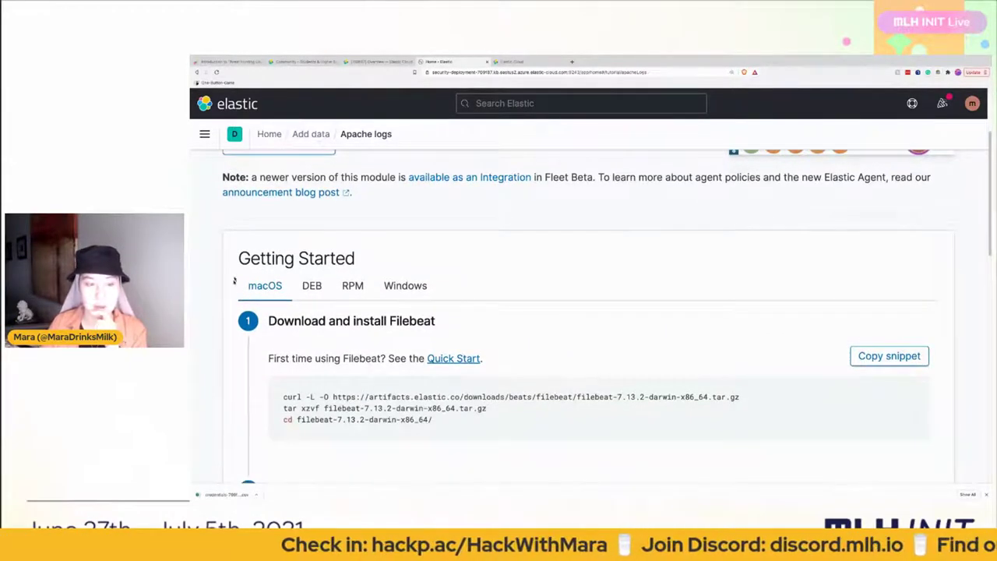
- Examine the Windows instructions for installing Filebeat and return to the macOS version
left_click(409, 299)
scroll(409, 299, "down", 1)
scroll(410, 297, "down", 1)
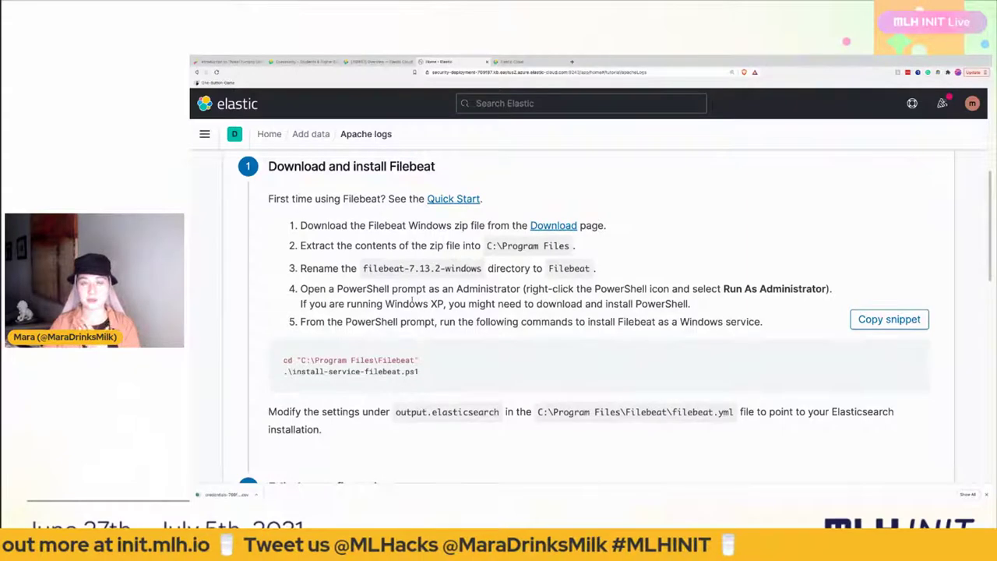
scroll(413, 296, "up", 2)
left_click(263, 304)
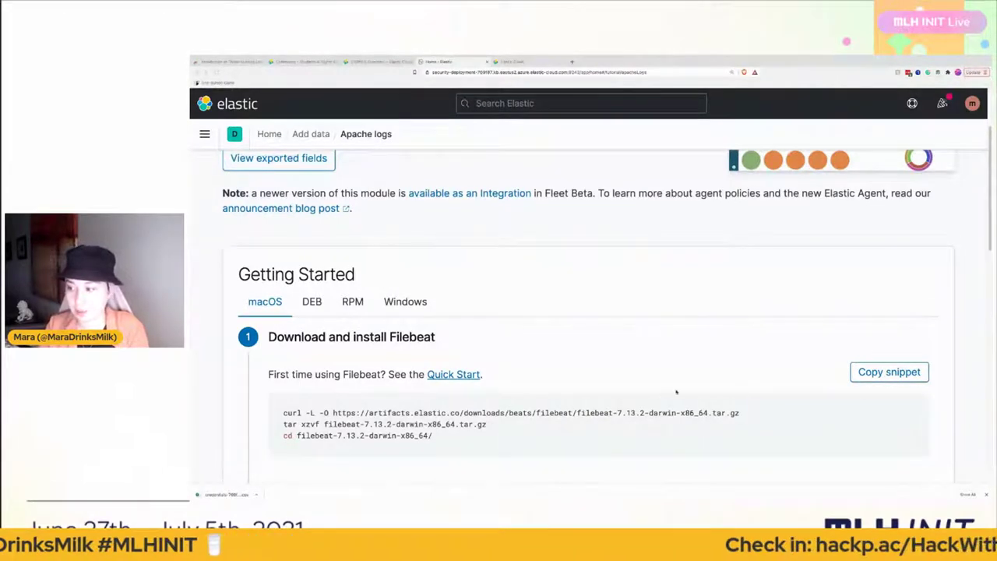
- Copy the macOS command snippet for downloading and installing Filebeat 7.13.2
scroll(620, 344, "down", 1)
scroll(620, 344, "down", 2)
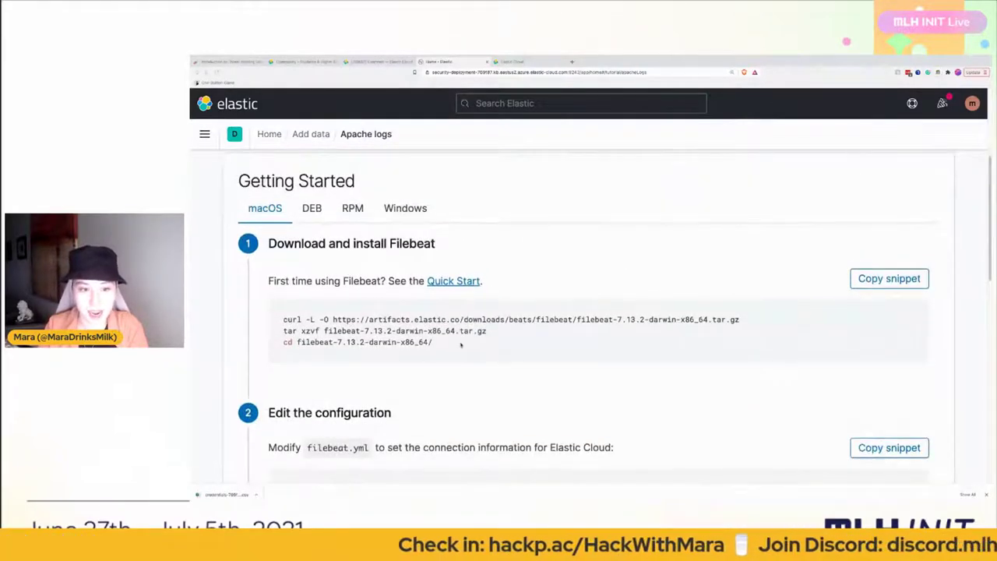
left_click(895, 282)
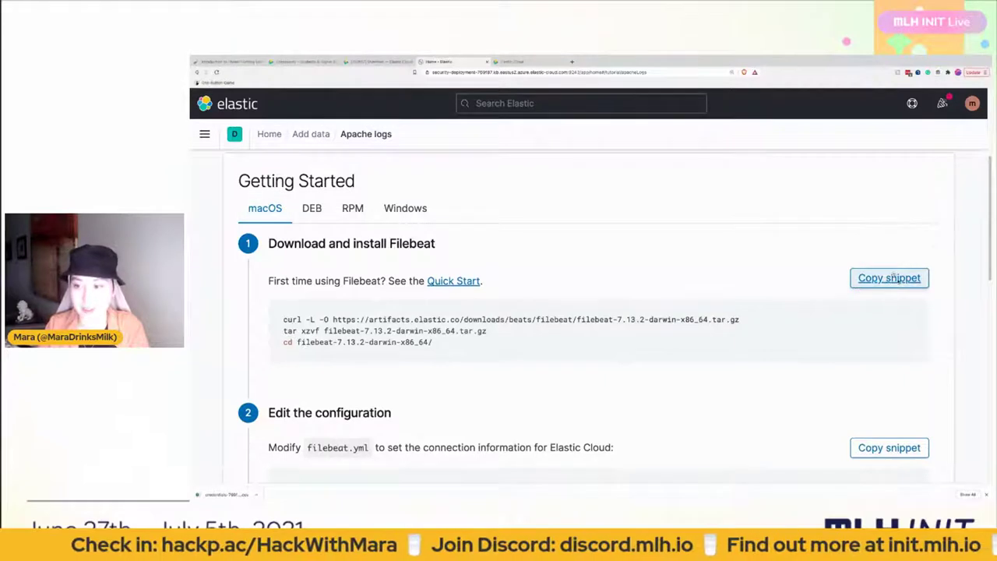
left_click(886, 280)
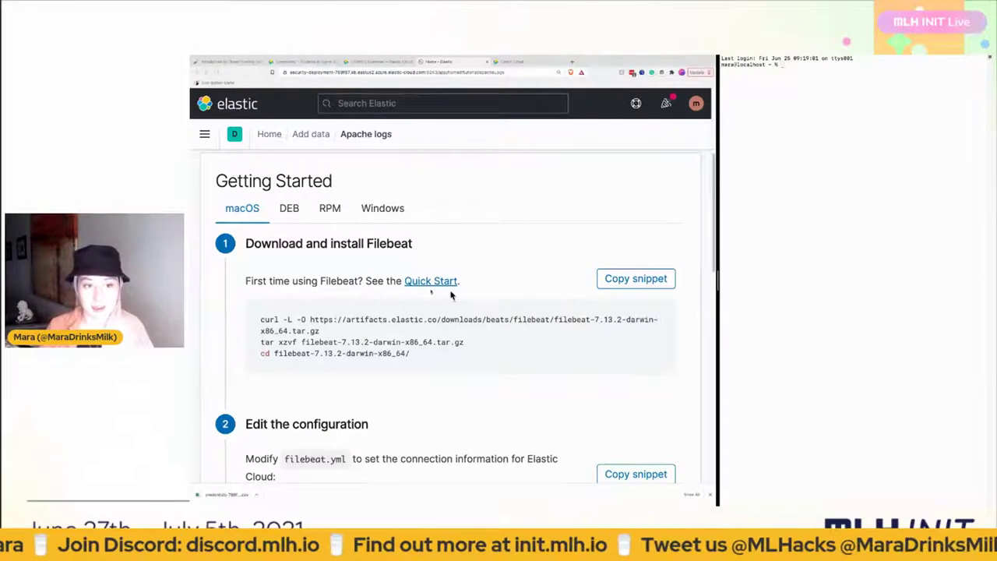
left_click(634, 279)
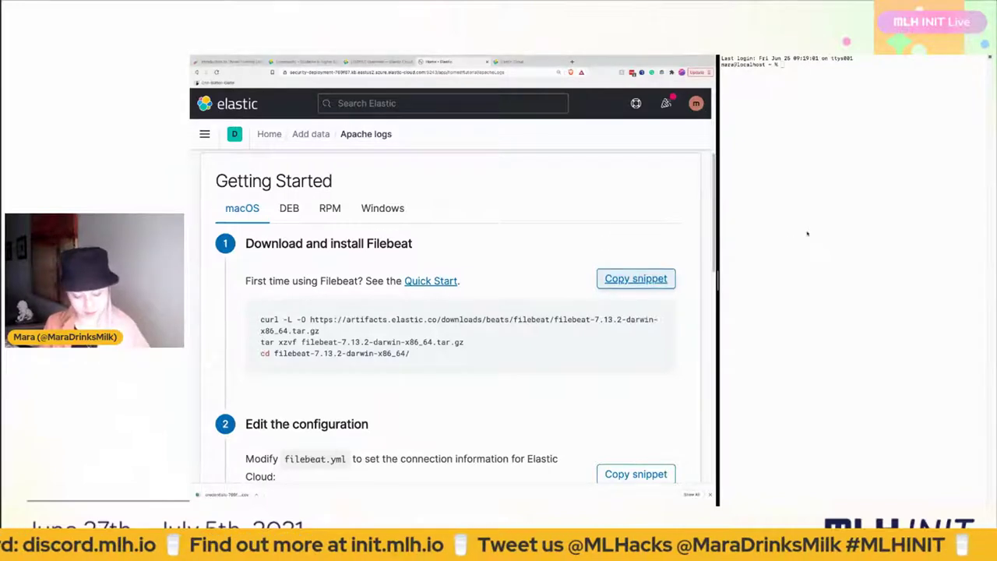
- Switch to the terminal, enlarge its text, and run the copied commands that download, extract and enter filebeat-7.13.2-darwin-x86_64
left_click(807, 232)
key("super+plus")
key("super+plus")
key("super+plus")
key("super+plus")
key("super+plus")
key("super+plus")
key("super+plus")
key("super+plus")
key("super+plus")
key("super+plus")
key("super+plus")
key("super+plus")
key("super+v")
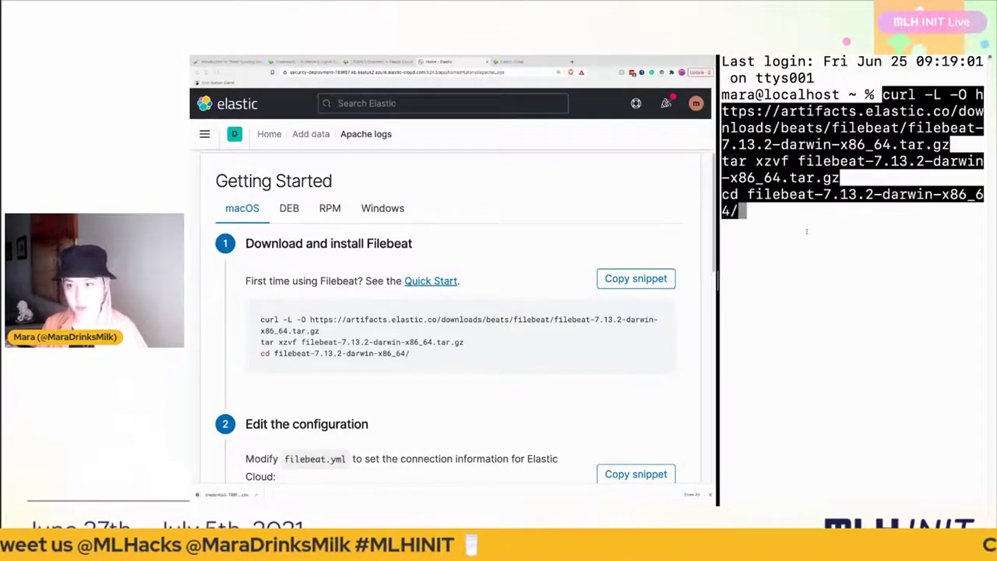
key("Return")
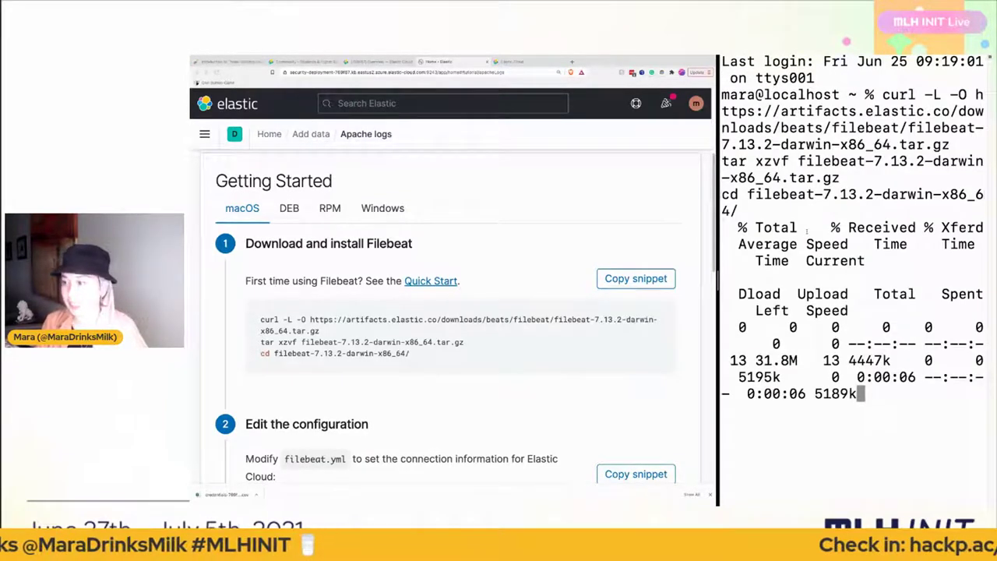
- Widen the terminal beside the browser and bring up the Edit the configuration instructions for Filebeat
left_click_drag(718, 159, 569, 155)
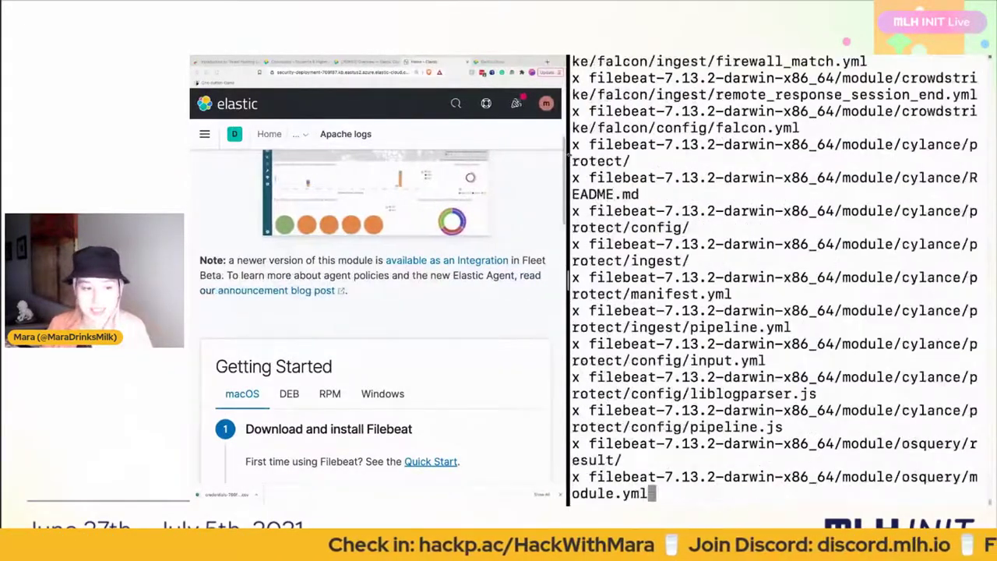
scroll(382, 308, "down", 4)
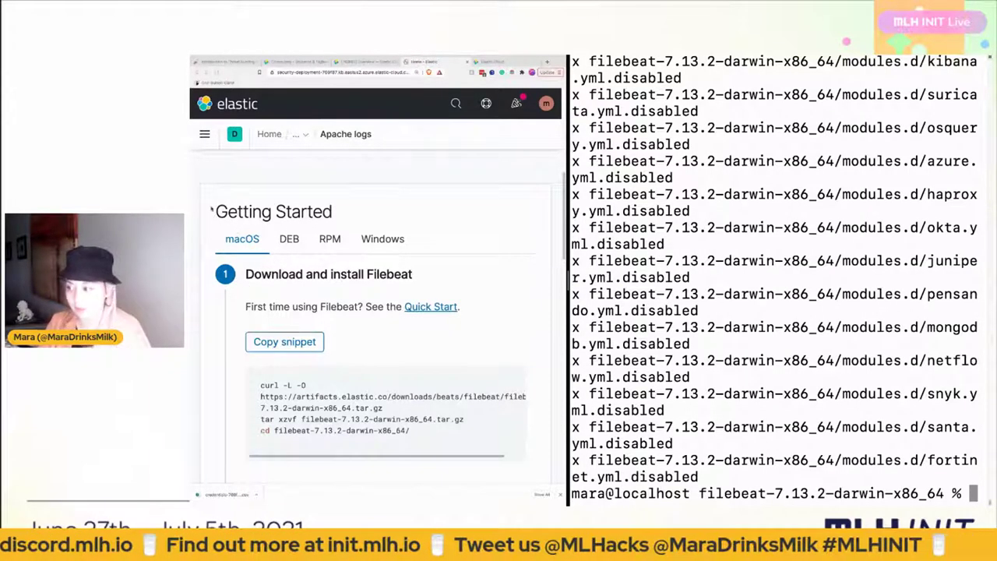
scroll(395, 266, "down", 3)
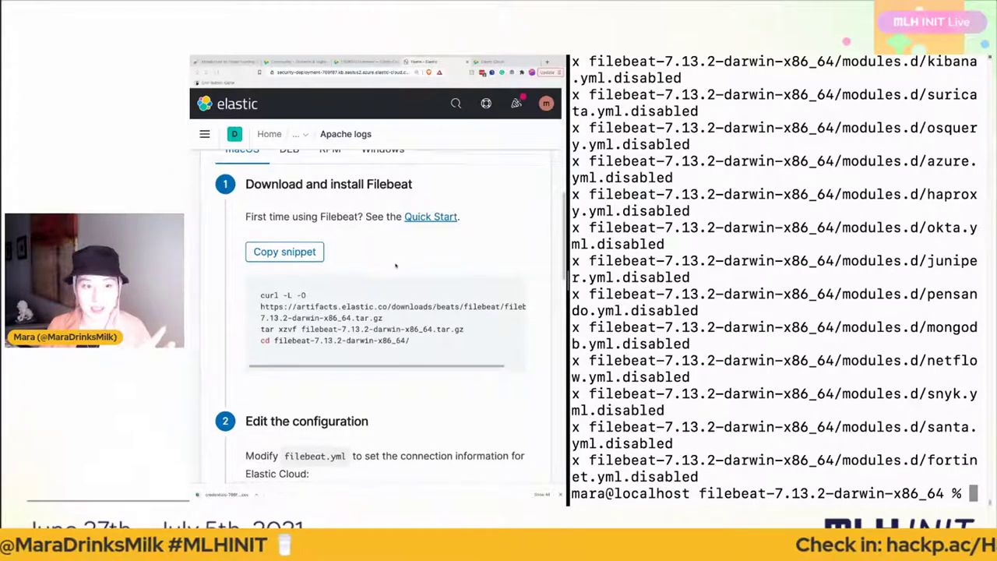
- Read the Edit the configuration instructions and open filebeat.yml in nano from the filebeat-7.13.2-darwin-x86_64 directory
scroll(396, 266, "down", 3)
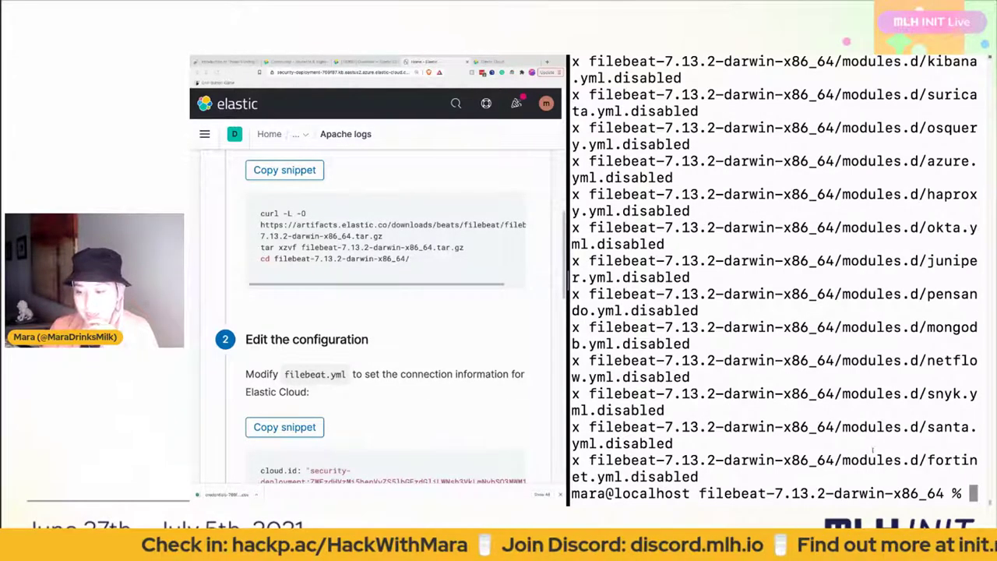
left_click_drag(699, 493, 943, 494)
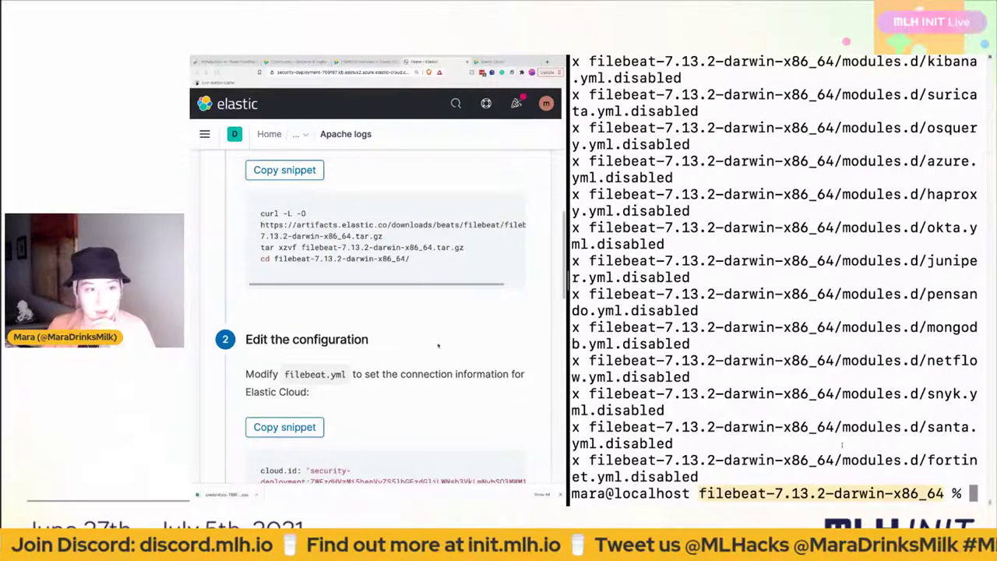
scroll(339, 320, "down", 3)
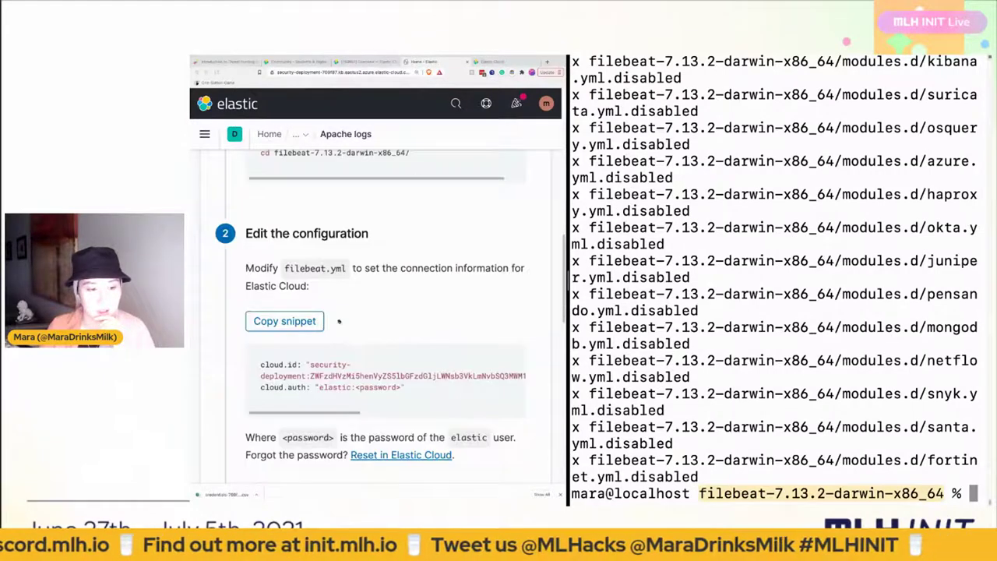
scroll(339, 321, "down", 1)
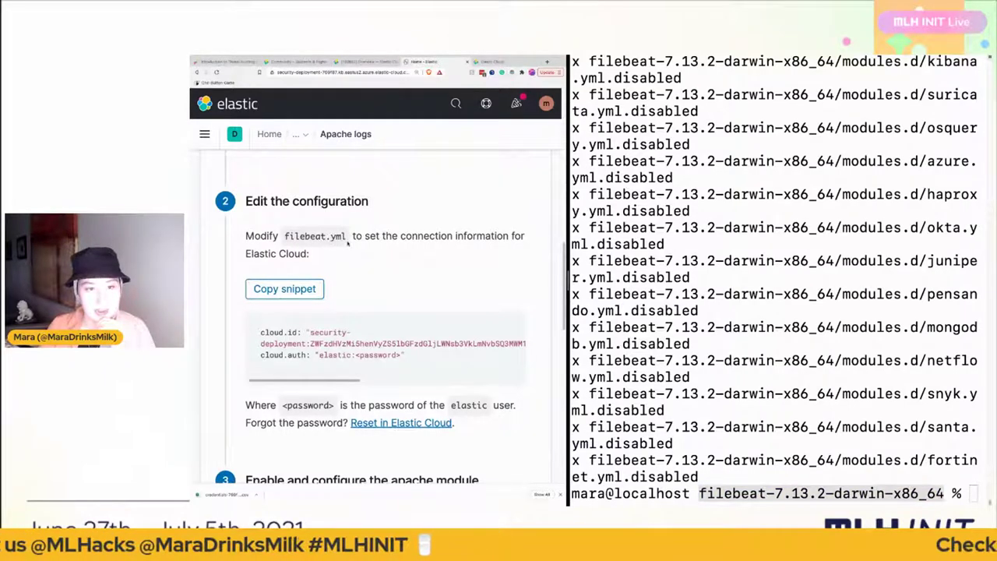
left_click(937, 491)
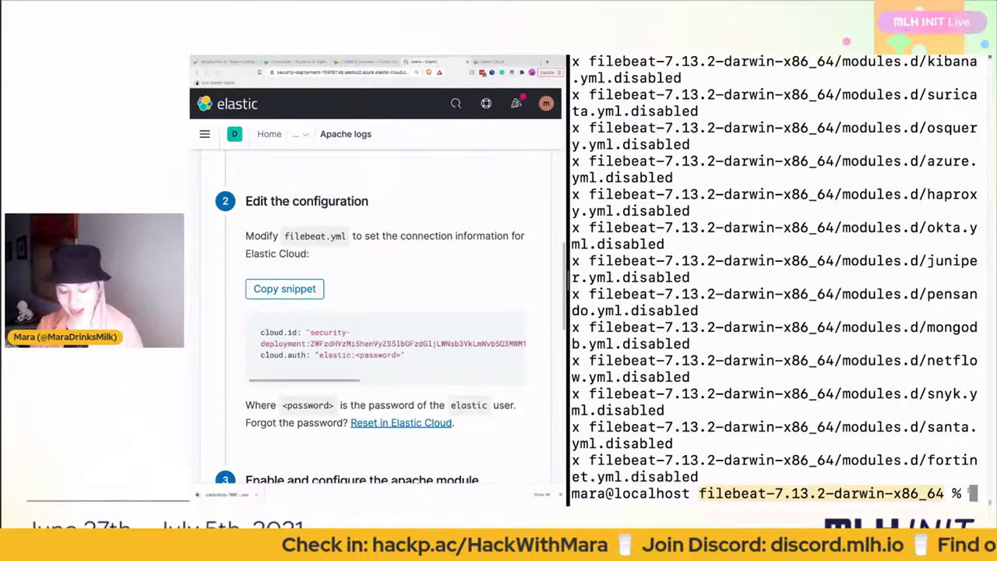
type("nan")
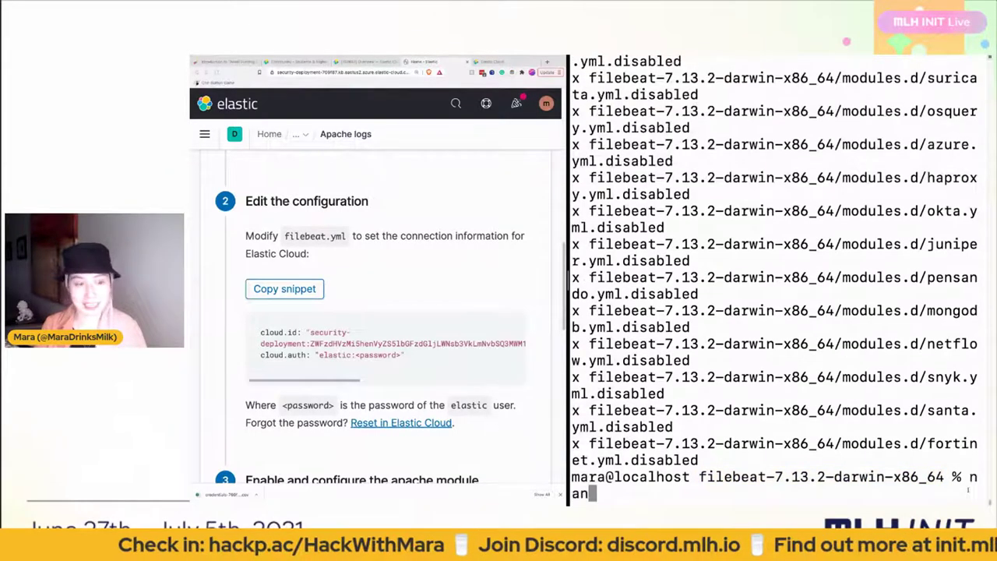
type("o filebeat.yml")
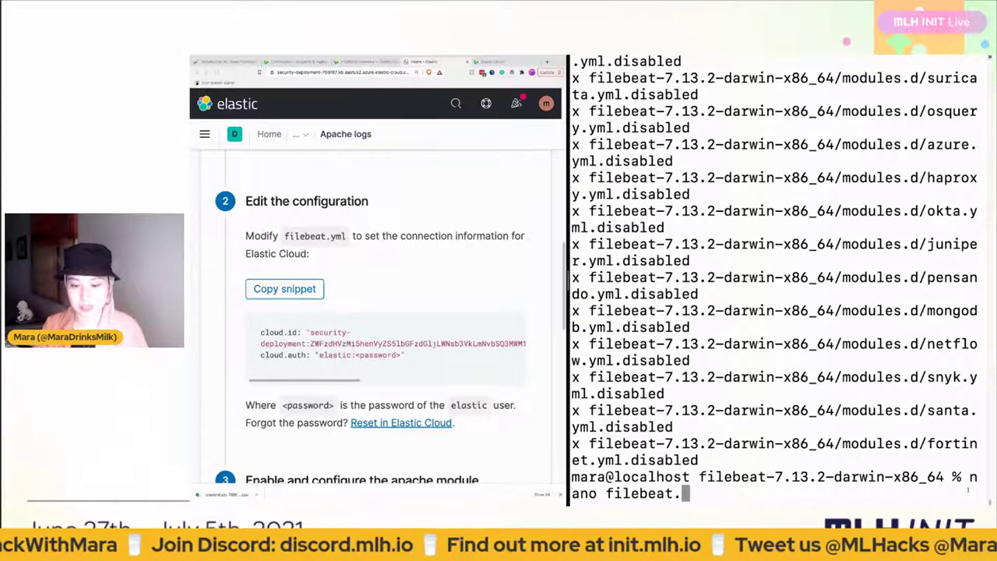
key("Return")
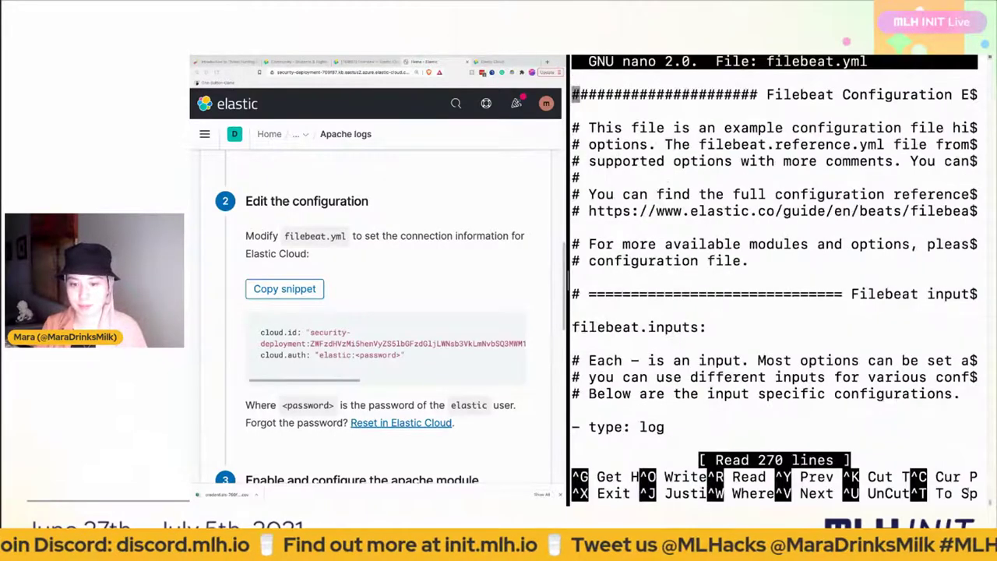
- Locate the Elastic Cloud section of filebeat.yml and copy the cloud.id and cloud.auth snippet from the Kibana instructions
scroll(659, 275, "down", 10)
scroll(659, 276, "down", 10)
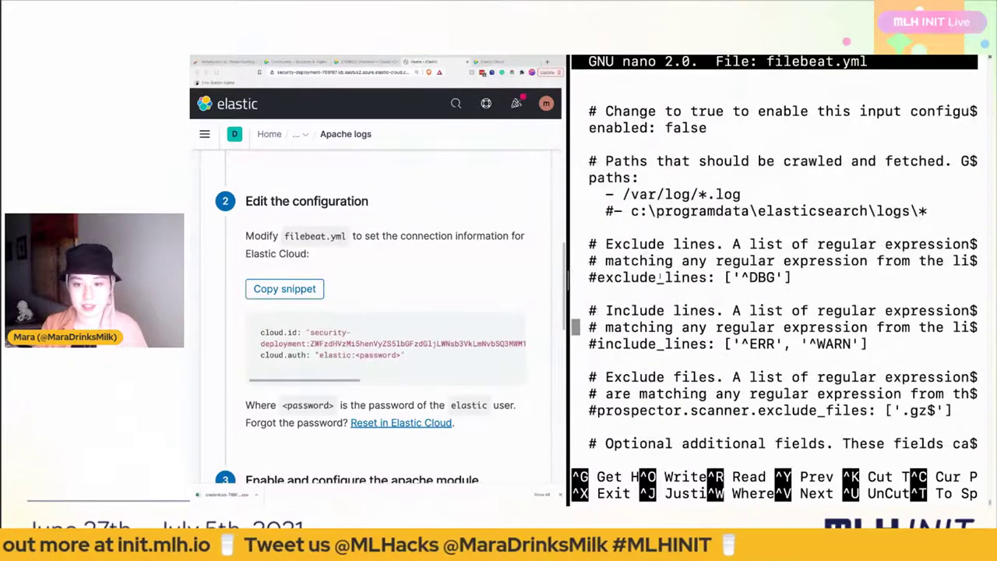
scroll(659, 277, "up", 8)
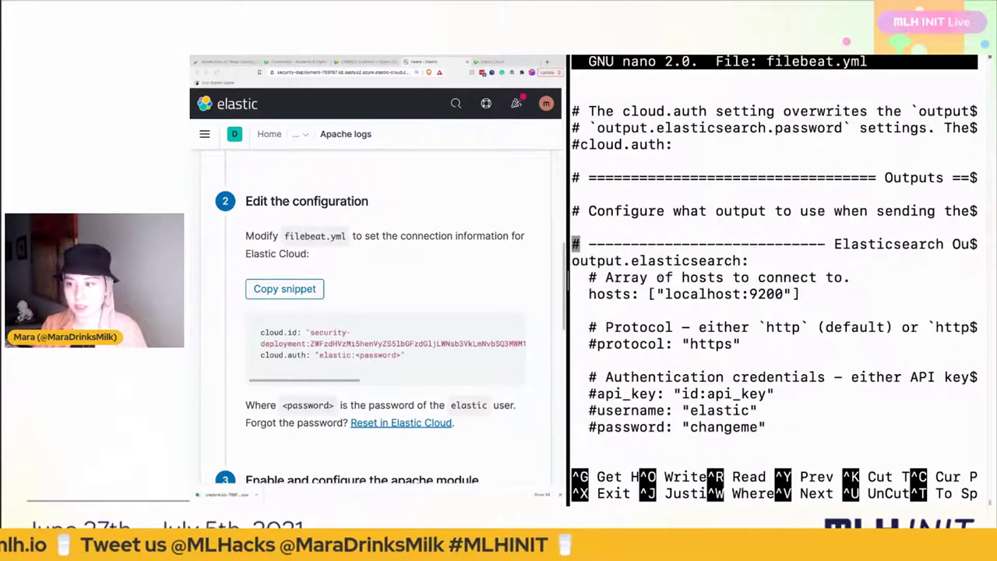
scroll(660, 283, "down", 9)
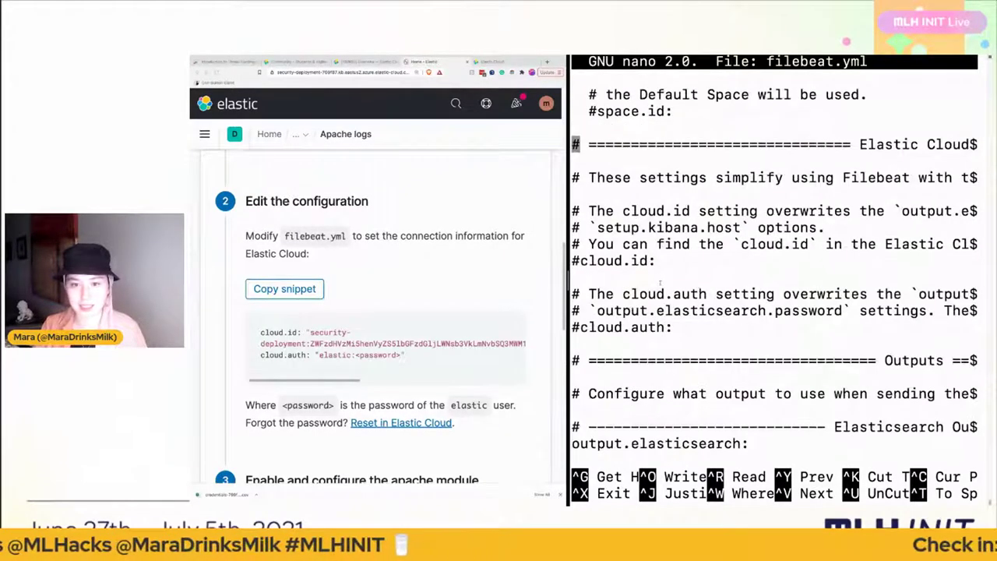
scroll(660, 283, "down", 1)
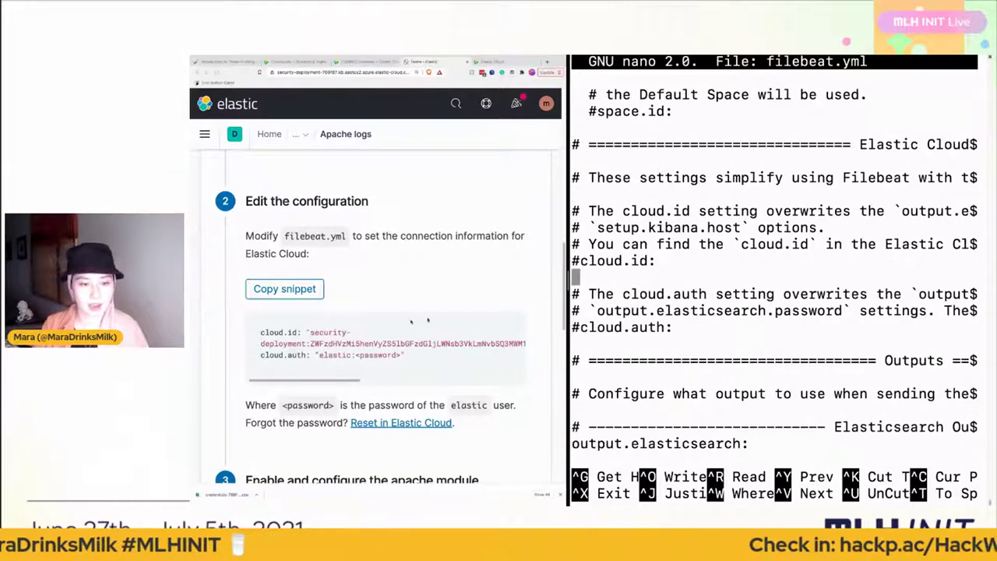
left_click_drag(322, 382, 259, 375)
left_click(284, 289)
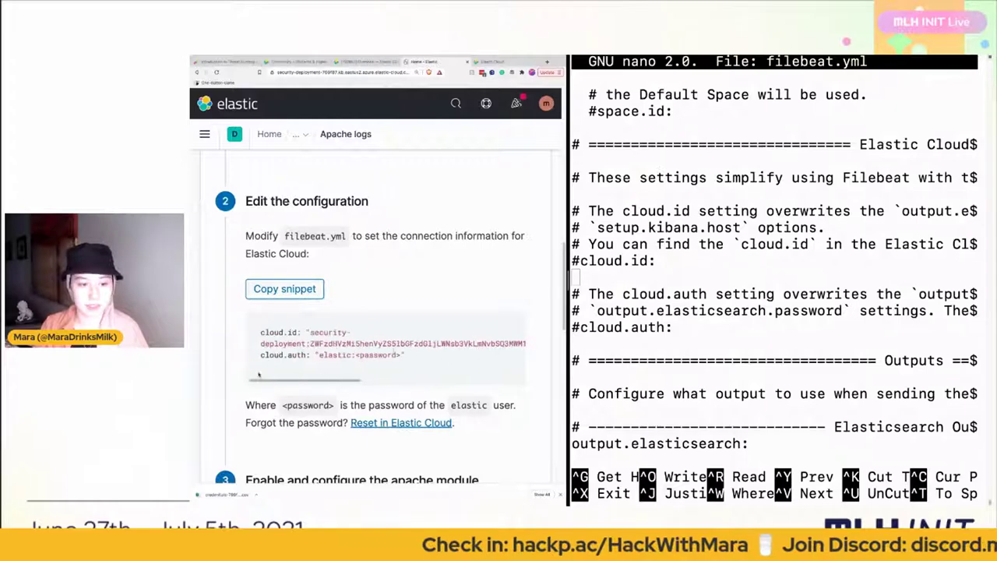
- Add blank lines below the commented cloud.auth setting in filebeat.yml and paste the copied cloud.id and cloud.auth lines there
left_click(592, 269)
key("Down")
key("Down")
key("Down")
key("Down")
key("Return")
key("Return")
key("Down")
key("Up")
key("Up")
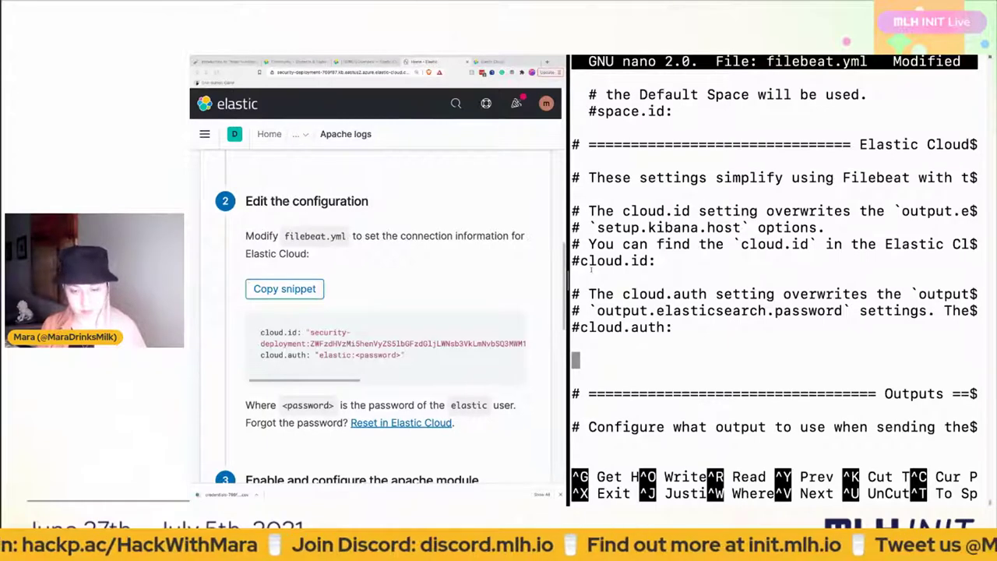
key("super+v")
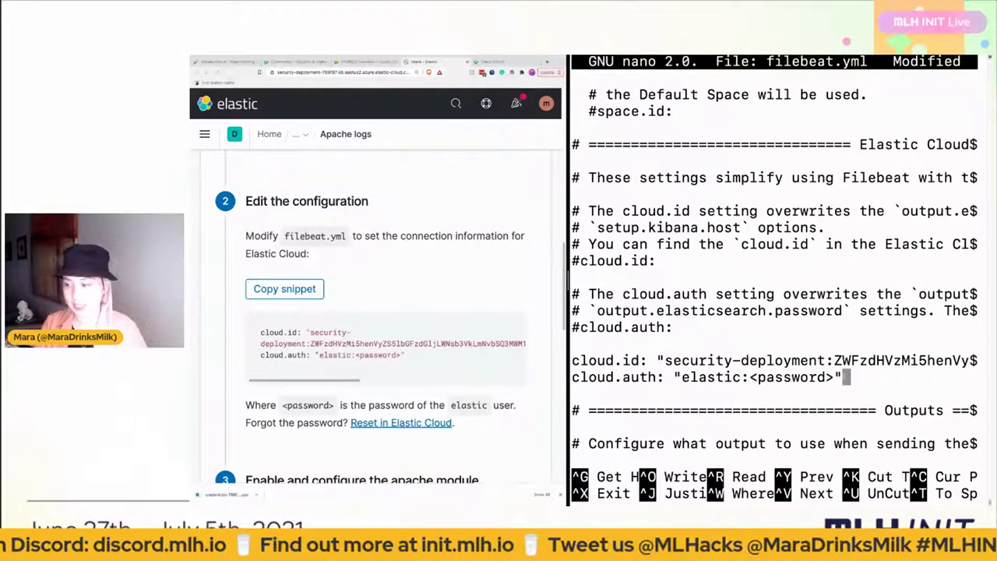
- Remove the <password> placeholder from the new cloud.auth line, keeping "elastic:" and the closing quotation mark
key("Left")
key("BackSpace")
key("BackSpace")
key("BackSpace")
key("BackSpace")
key("BackSpace")
key("BackSpace")
key("BackSpace")
key("BackSpace")
key("BackSpace")
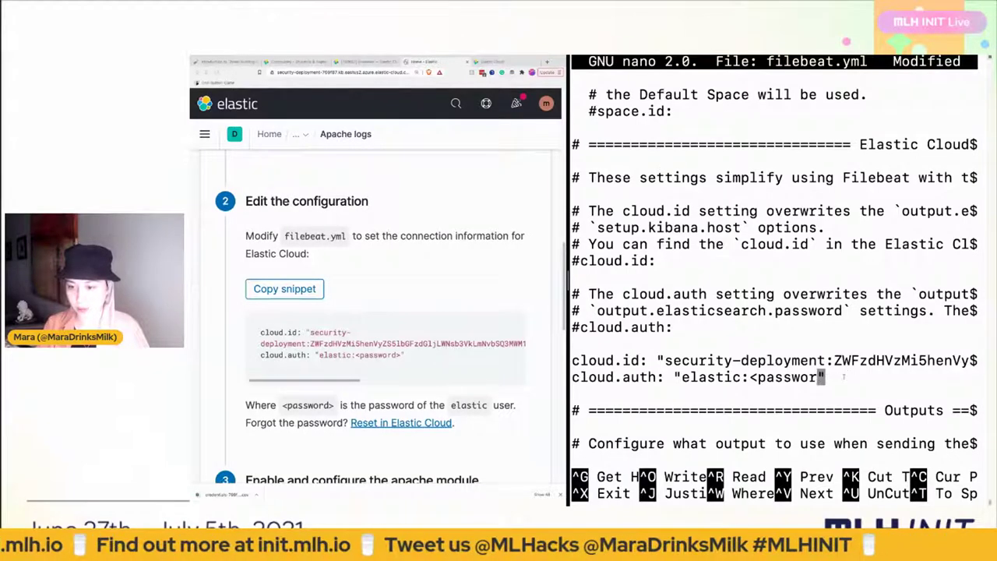
key("BackSpace")
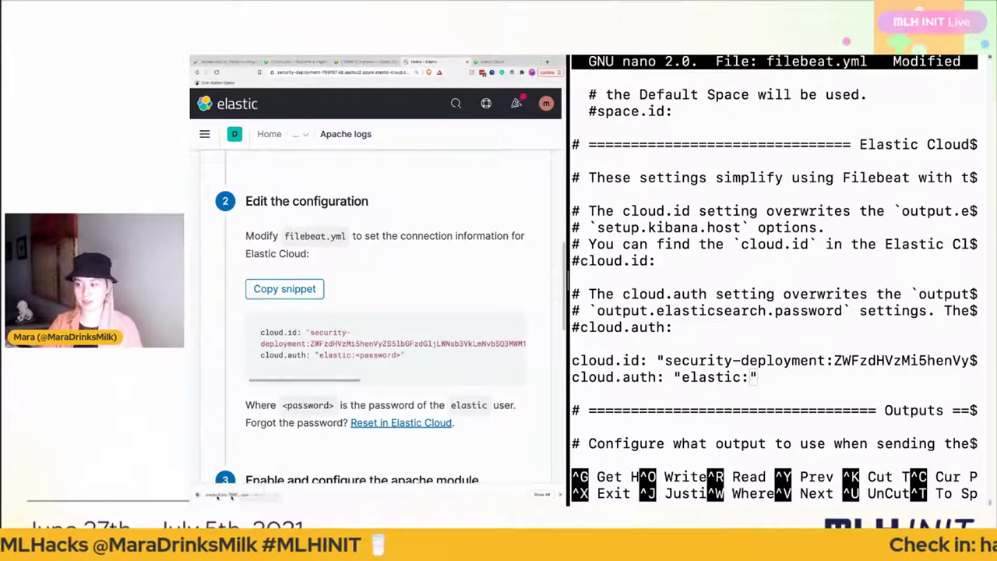
- Open the downloaded credentials file and paste the elastic user's password after "elastic:" in the cloud.auth line
left_click(229, 496)
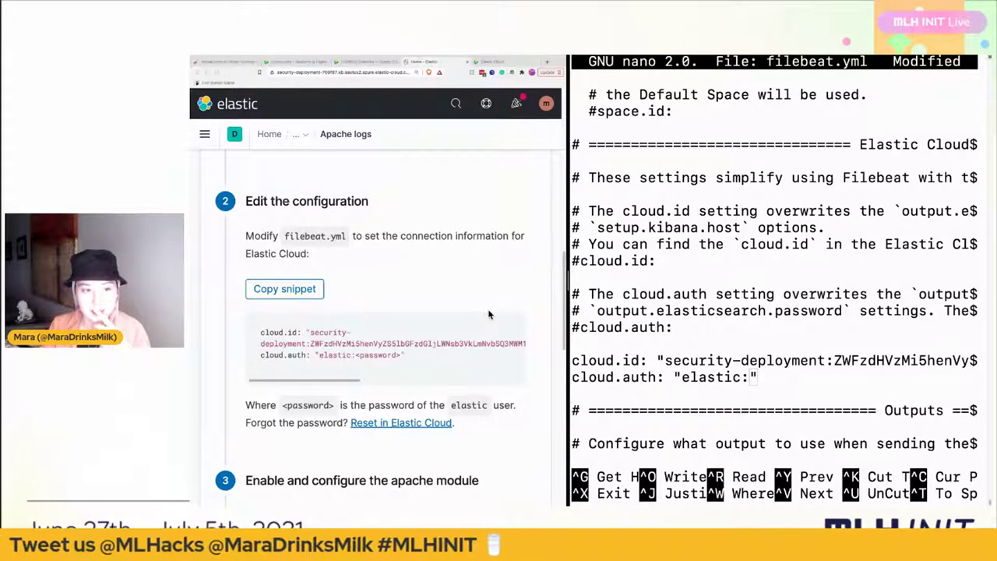
scroll(489, 313, "up", 1)
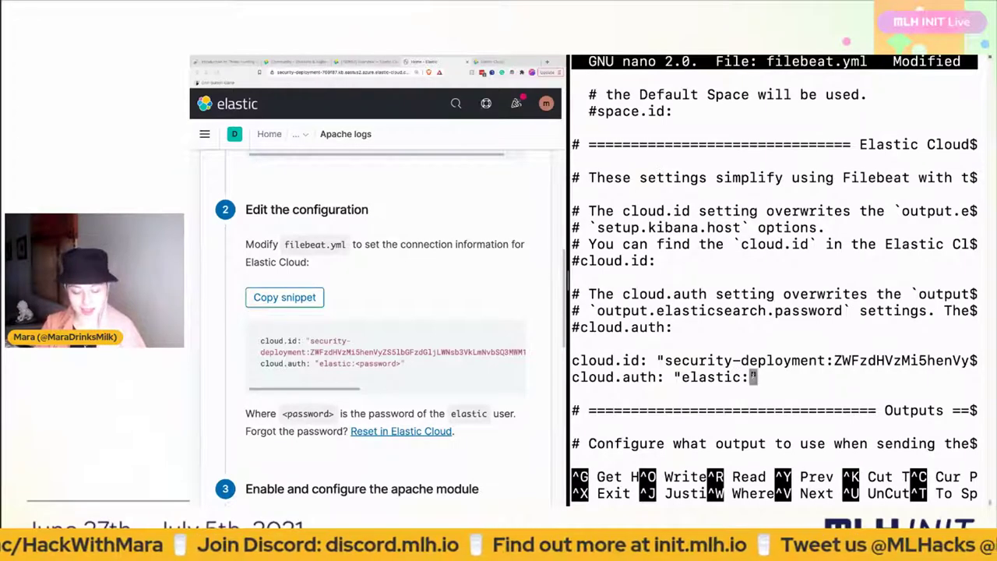
key("super+v")
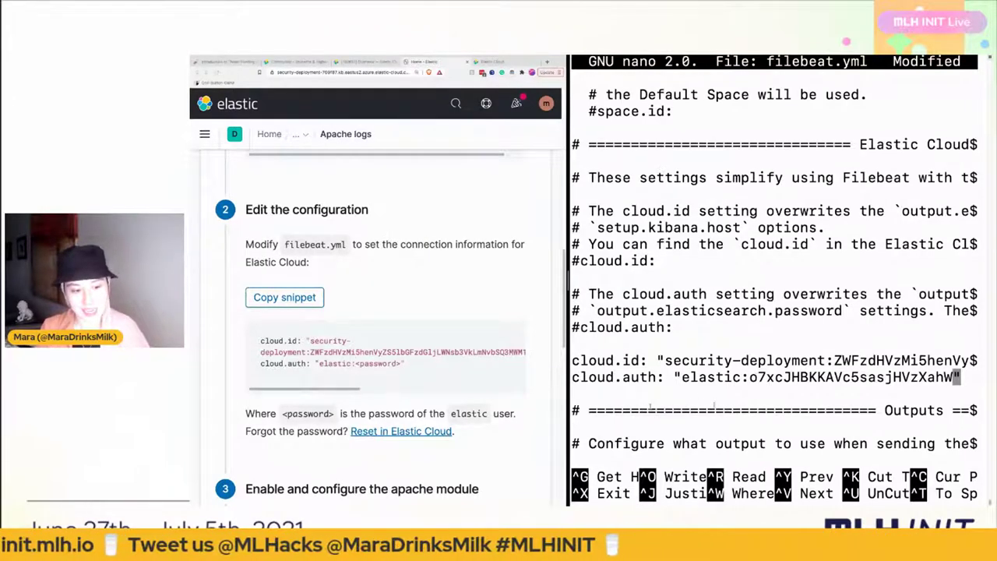
scroll(396, 411, "down", 1)
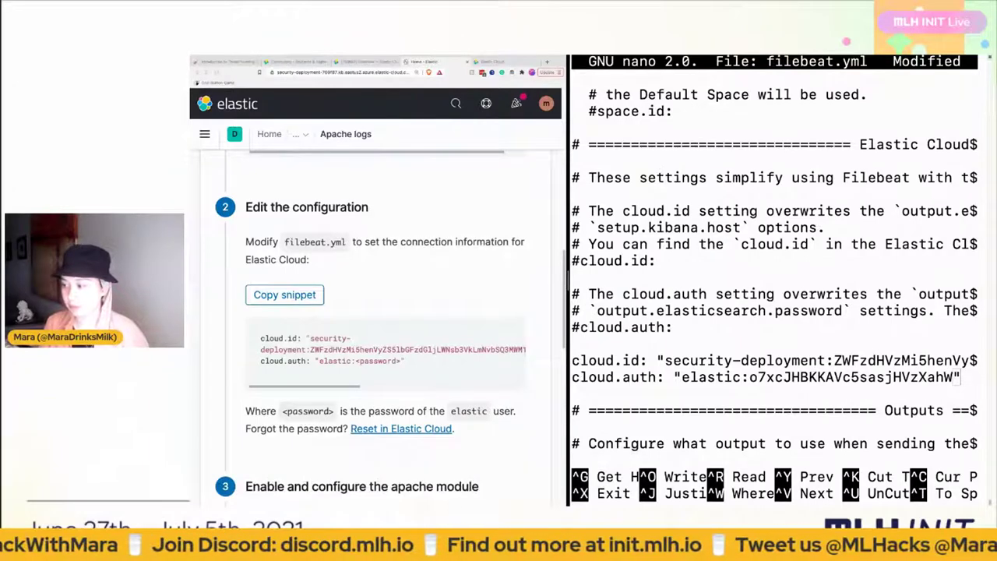
- Save the changes to filebeat.yml under the same file name and exit nano
key("Left")
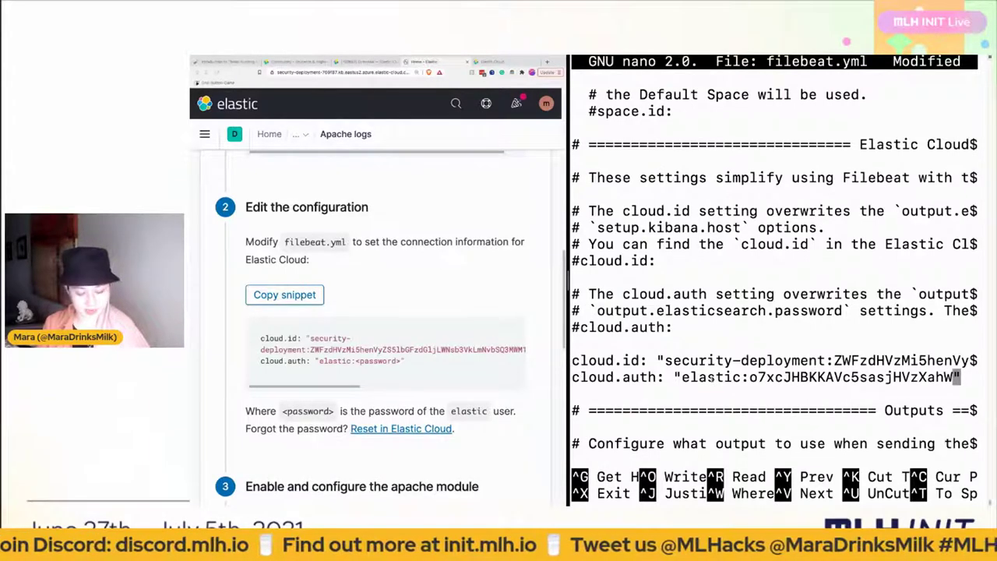
key("ctrl+x")
key("y")
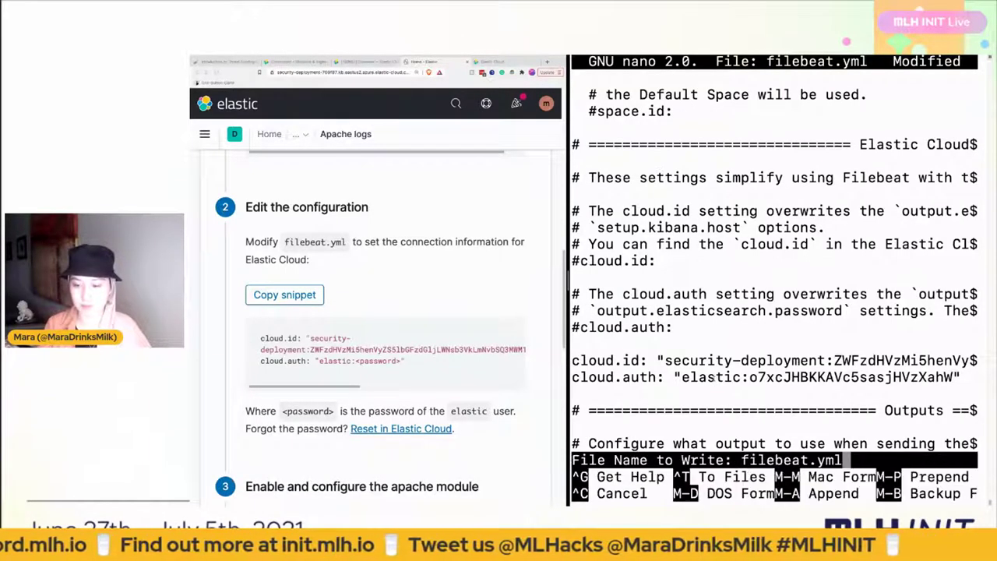
key("Return")
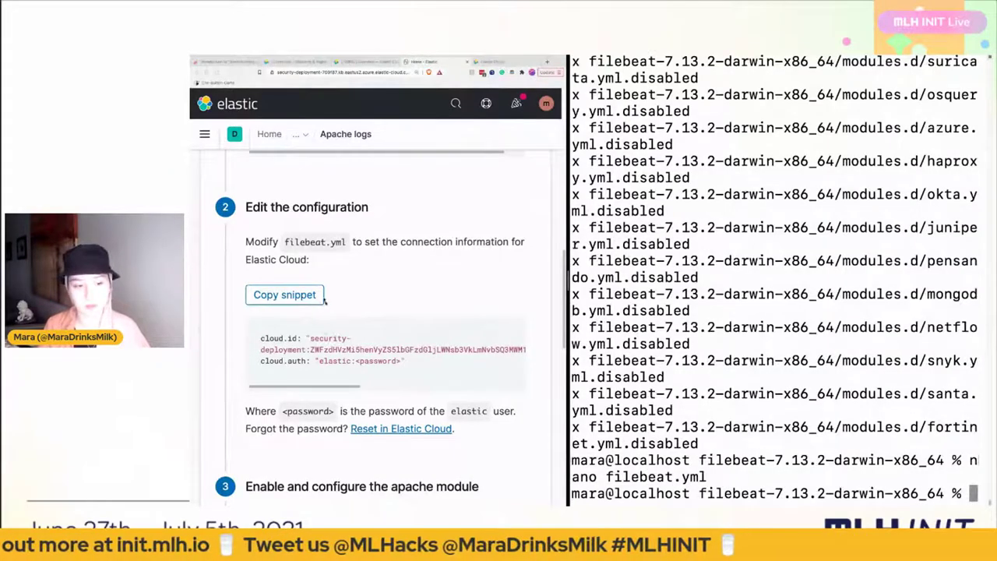
- Reopen filebeat.yml in nano and review its sections, ending at the cloud.id and cloud.auth entries under Elastic Cloud
scroll(322, 321, "down", 10)
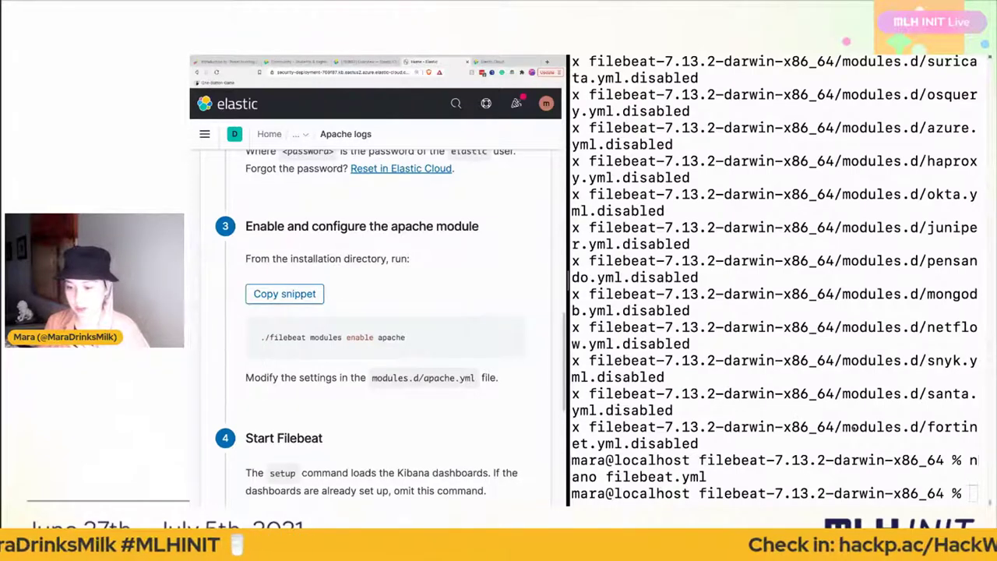
key("Up")
key("Return")
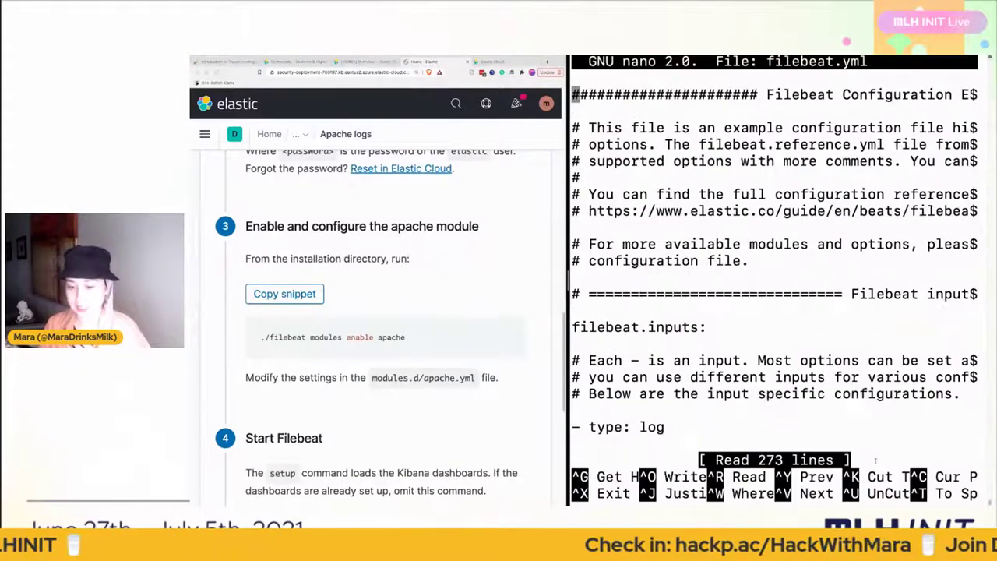
scroll(717, 231, "down", 10)
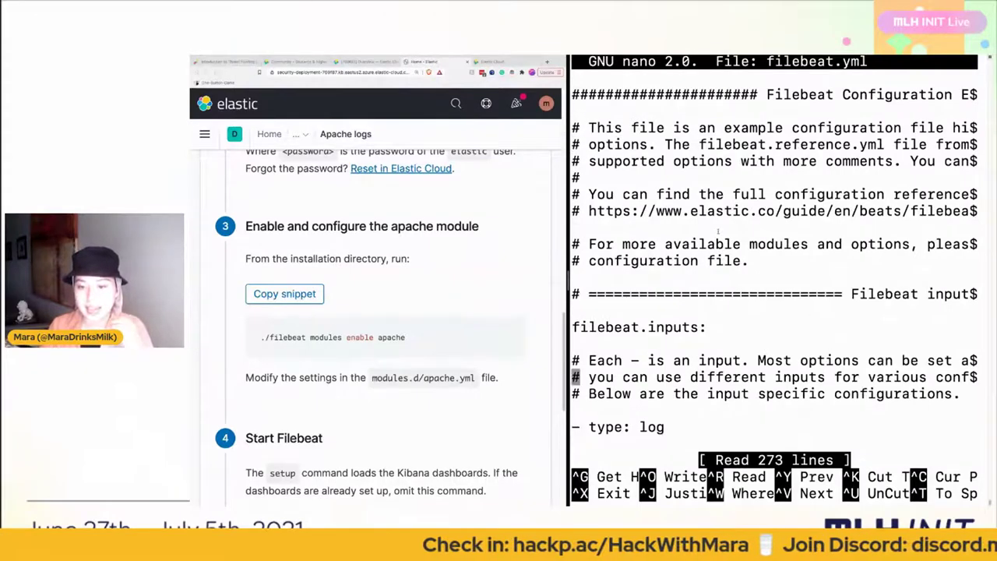
scroll(717, 230, "down", 15)
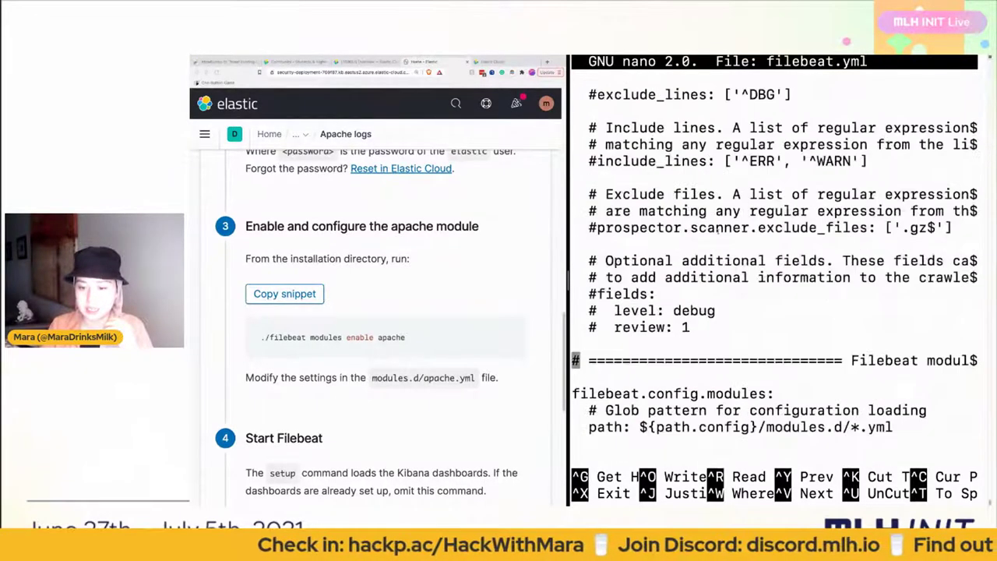
scroll(717, 230, "down", 8)
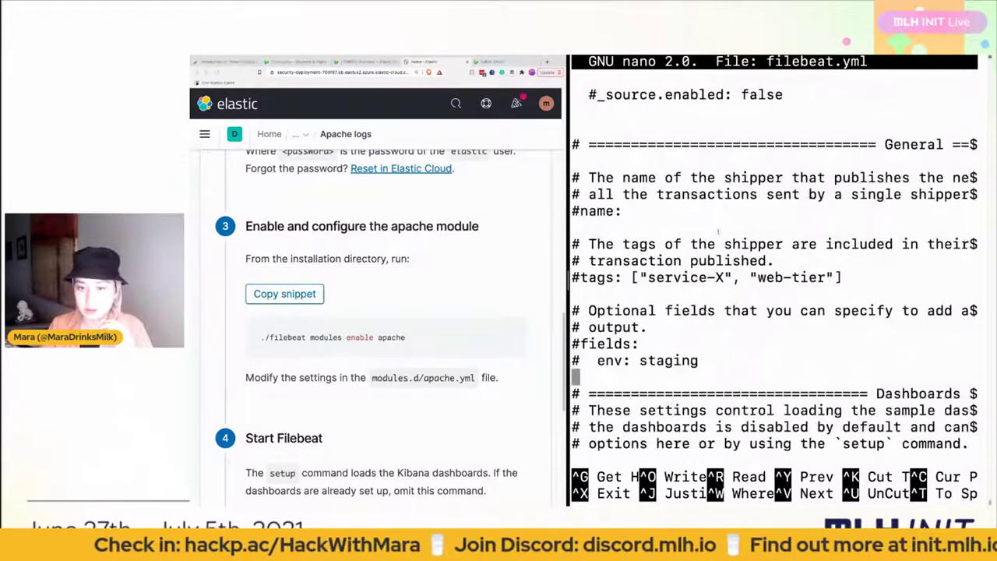
scroll(717, 230, "up", 5)
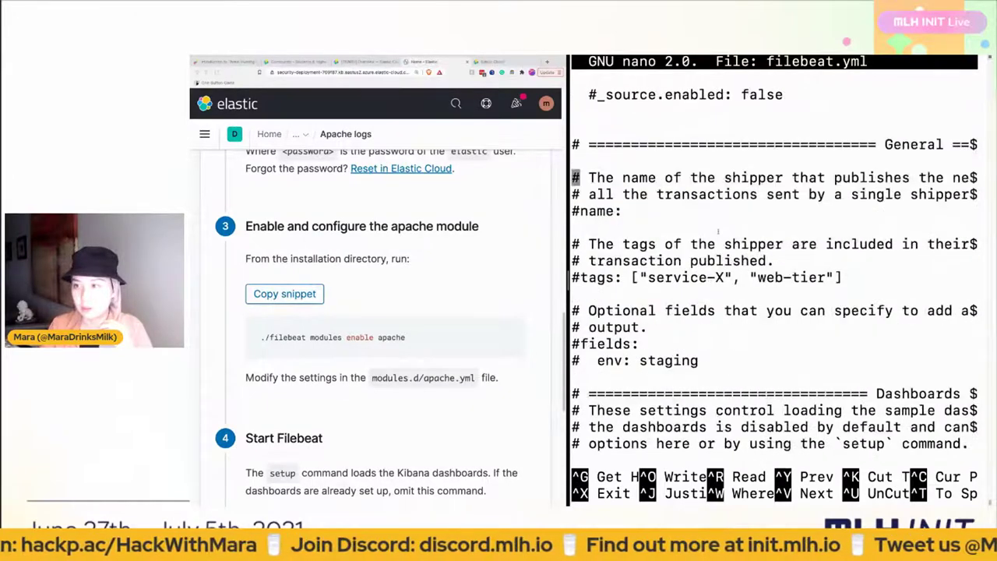
scroll(717, 230, "down", 4)
scroll(717, 230, "up", 10)
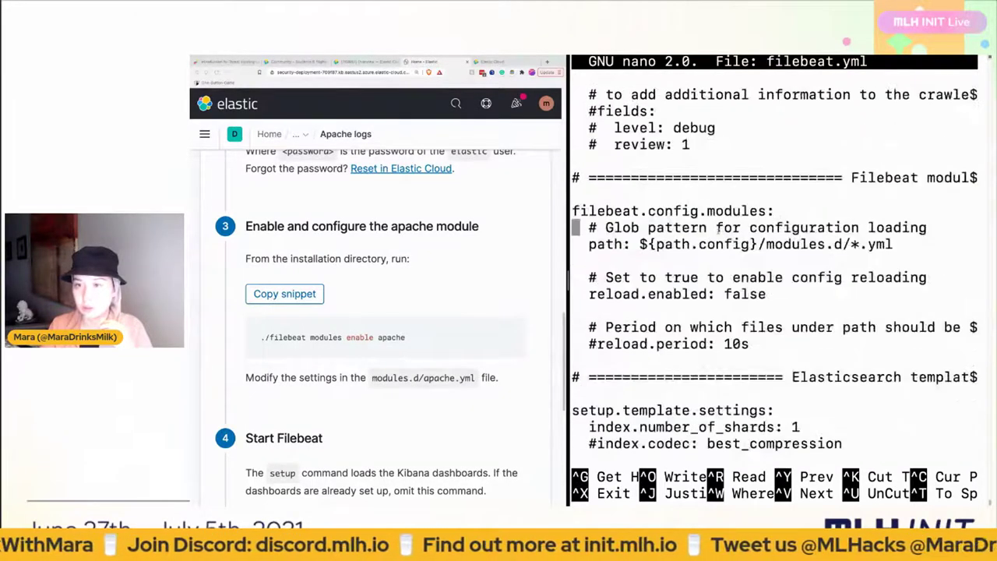
scroll(718, 225, "down", 20)
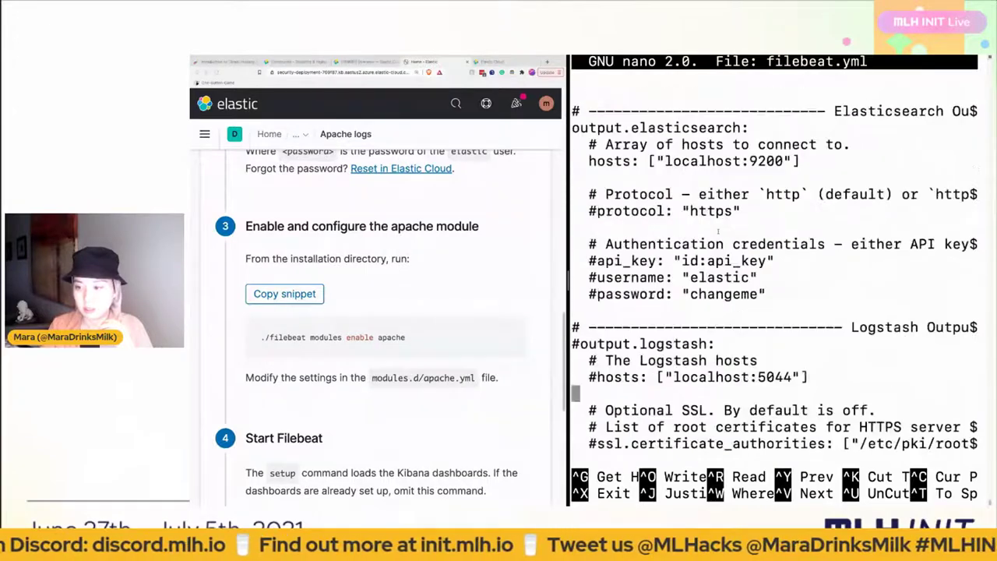
scroll(718, 226, "down", 15)
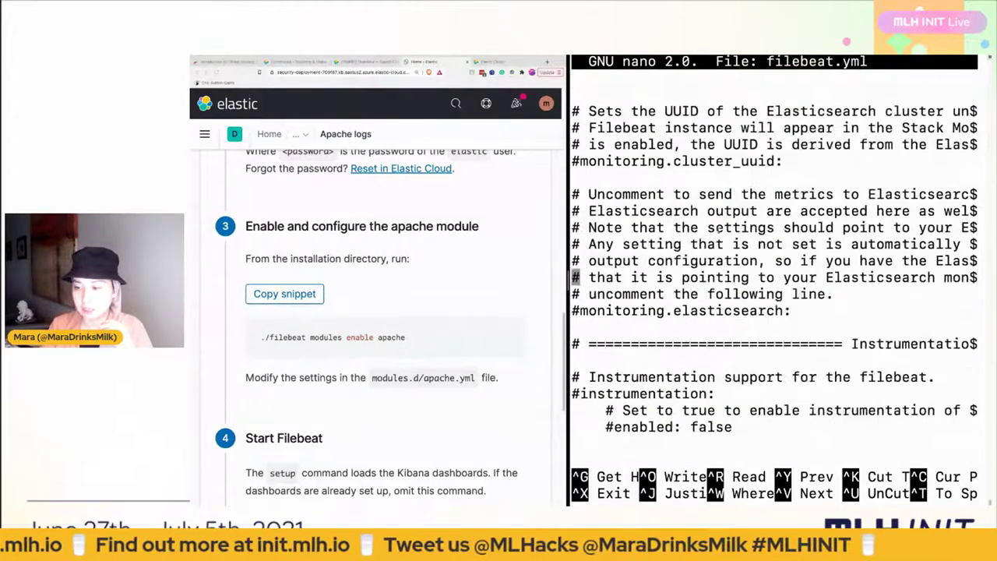
scroll(717, 227, "up", 20)
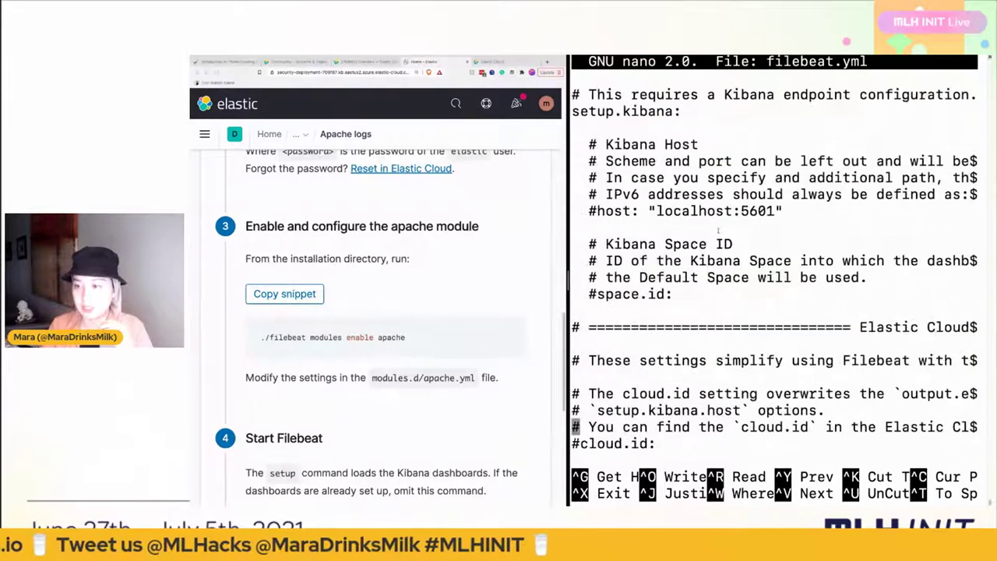
scroll(717, 230, "down", 4)
left_click_drag(860, 144, 978, 144)
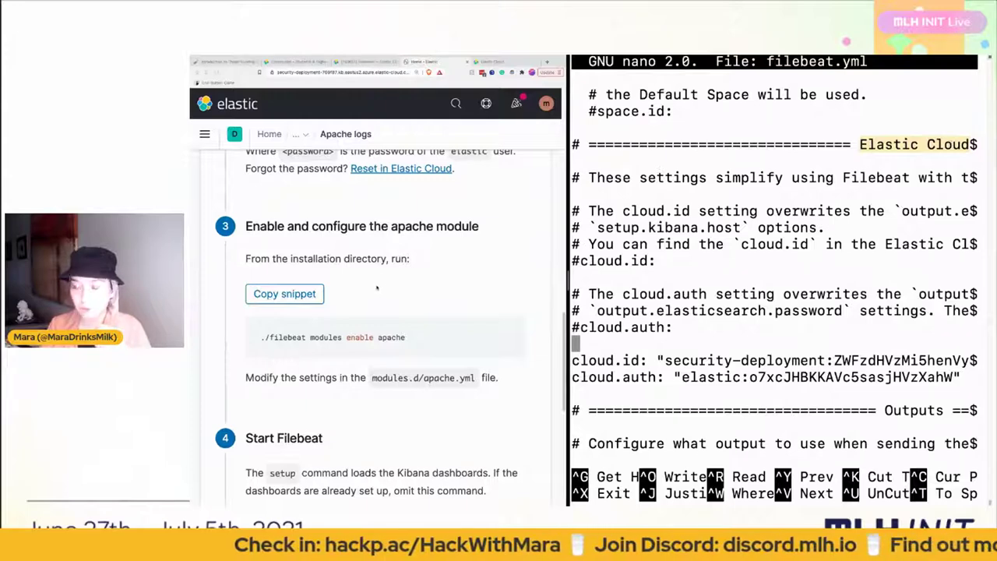
- Go back through the Apache logs instructions to the Getting Started section and review its platform options
scroll(382, 281, "up", 3)
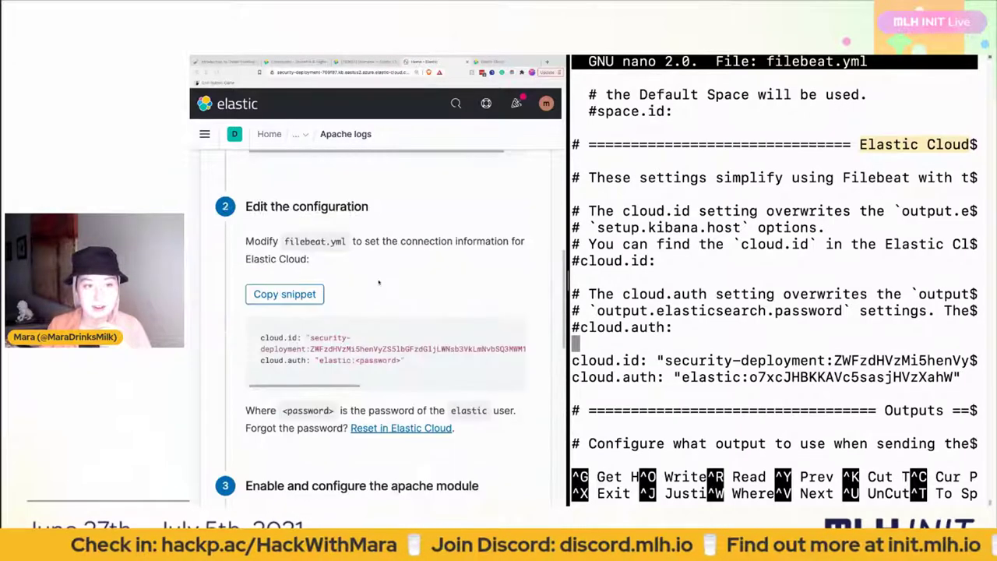
scroll(380, 283, "up", 2)
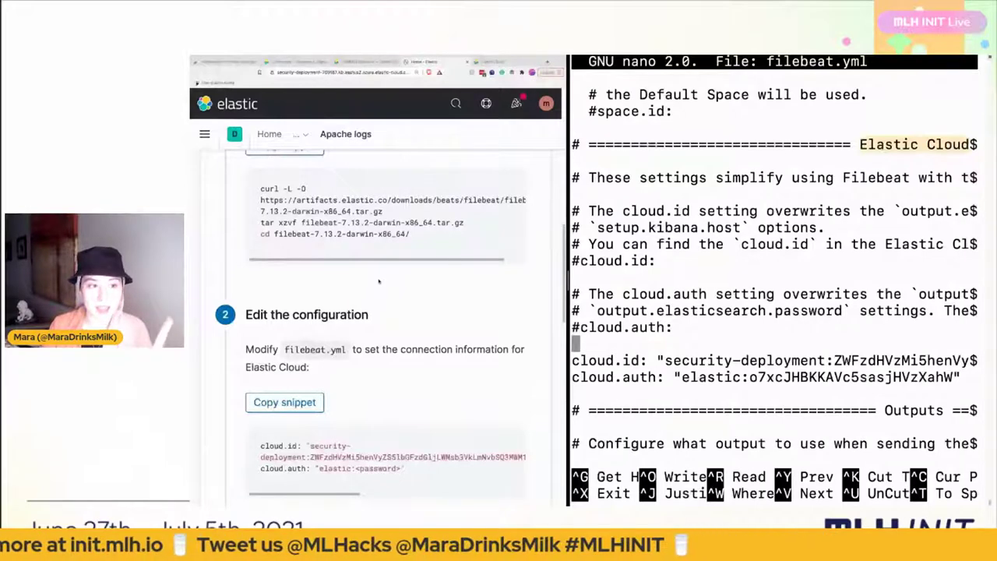
scroll(378, 281, "up", 3)
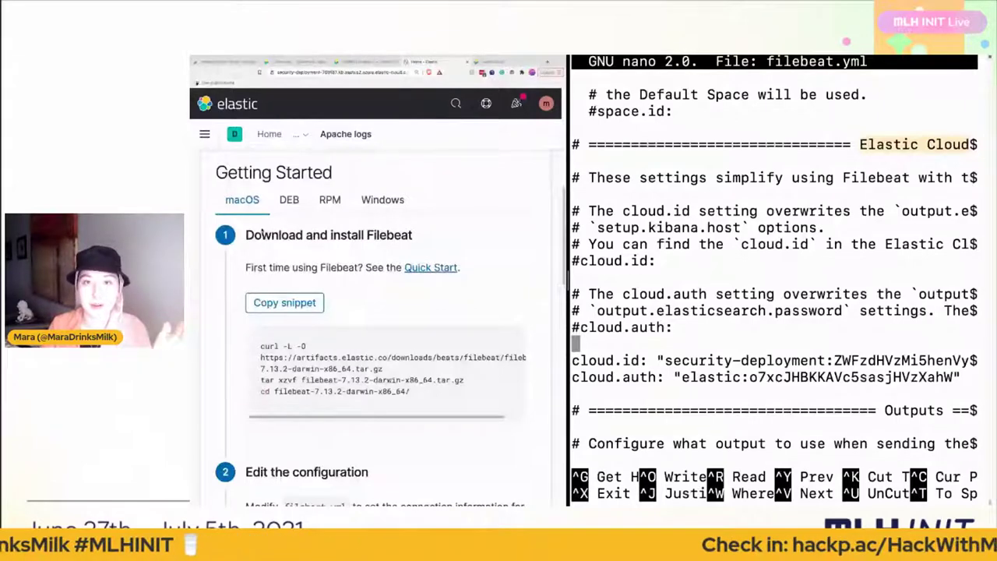
left_click(382, 200)
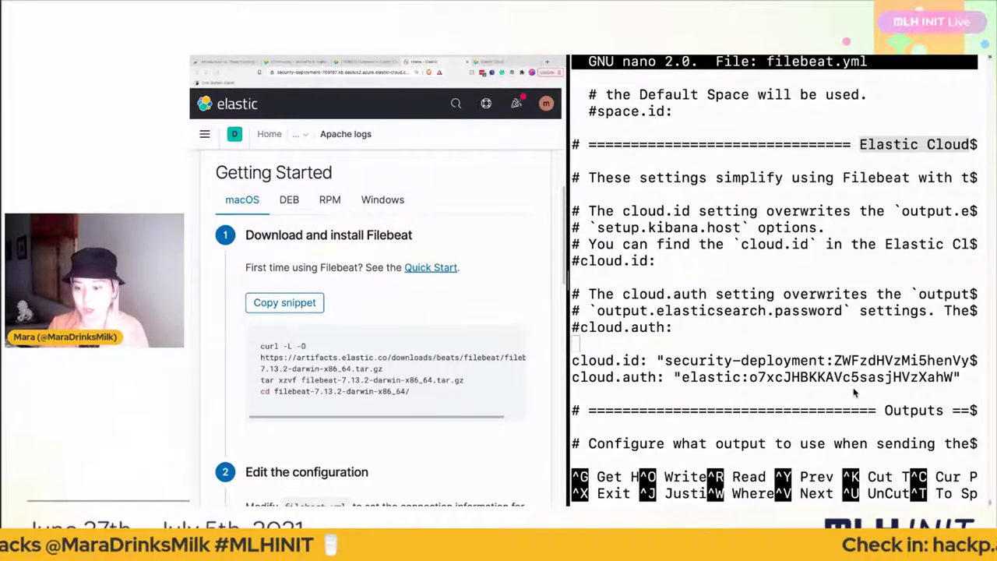
- Examine the remaining sections of filebeat.yml, including Processors, Logging and Instrumentation, and return to the Elastic Cloud entries
scroll(855, 393, "down", 10)
scroll(854, 393, "down", 10)
scroll(854, 393, "down", 2)
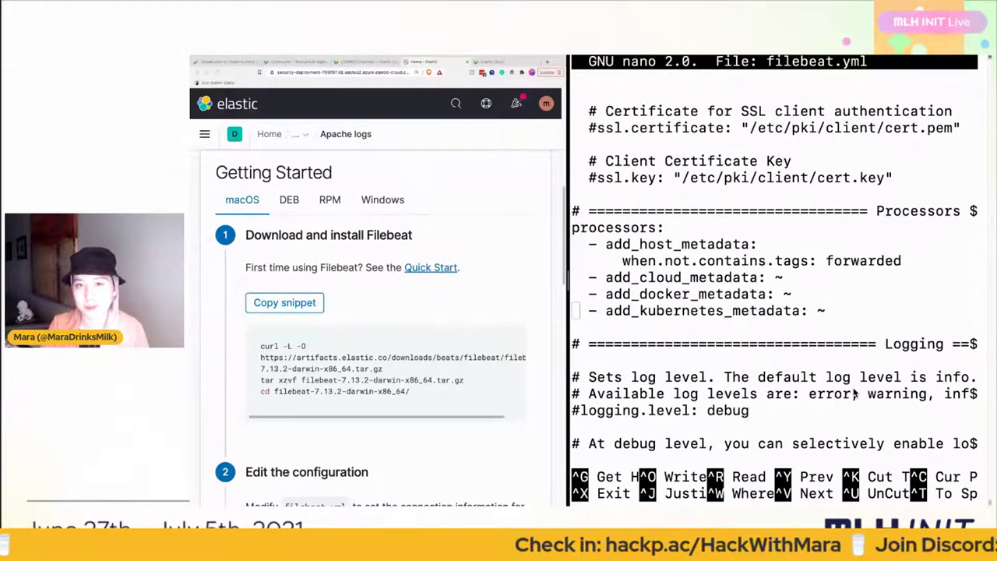
scroll(854, 394, "down", 15)
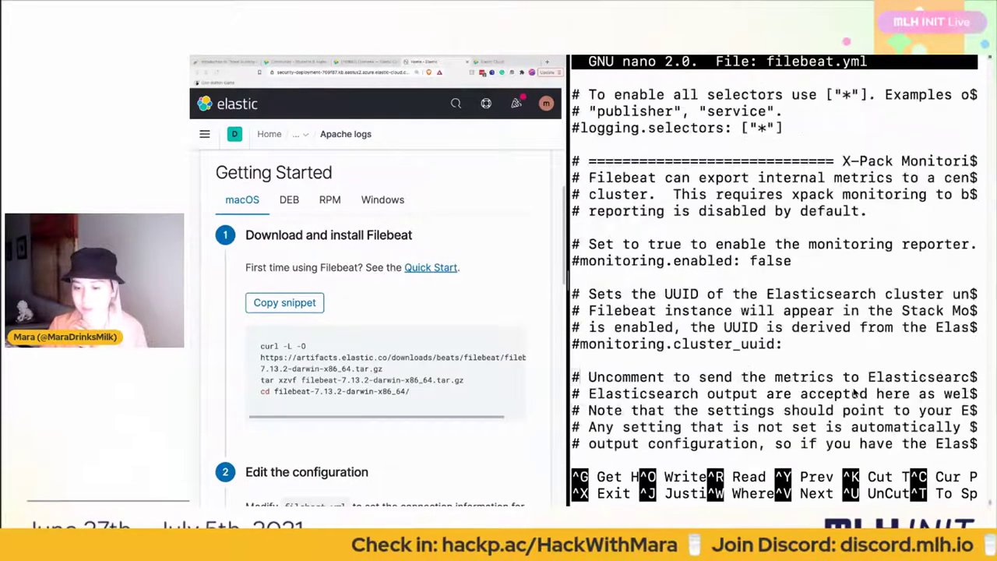
scroll(854, 393, "down", 5)
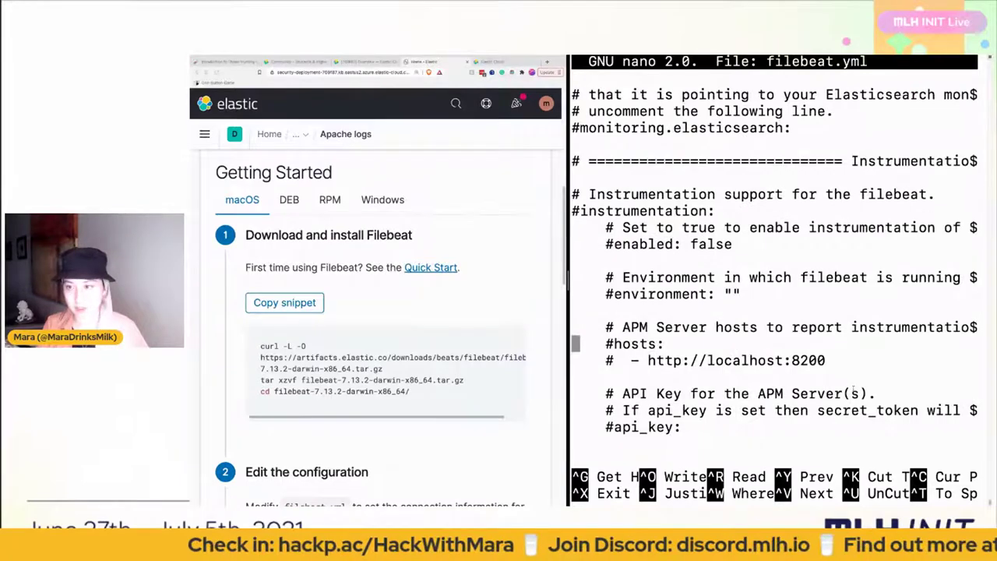
scroll(854, 391, "up", 15)
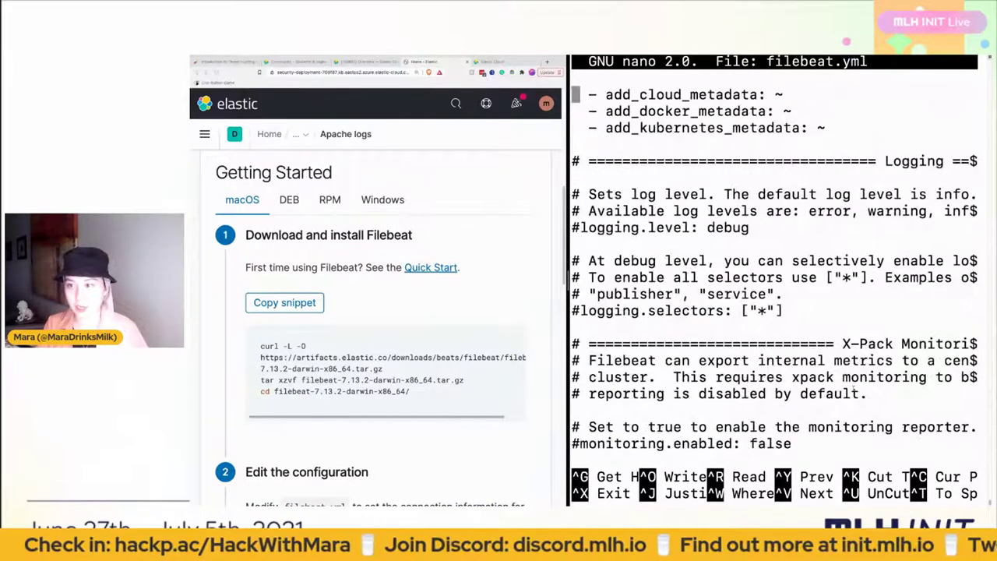
scroll(854, 392, "up", 7)
scroll(855, 392, "up", 10)
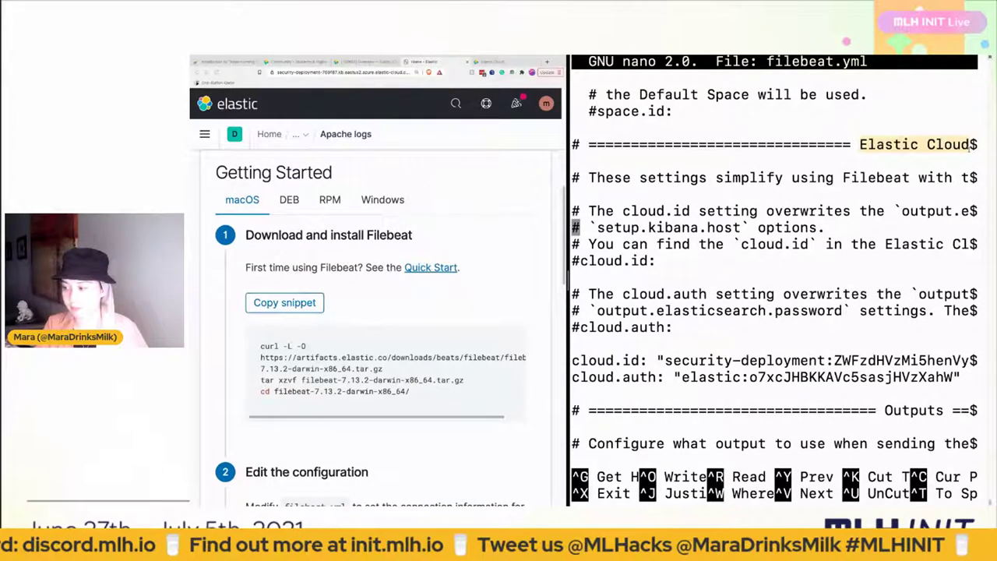
- Open Kibana from the security-deployment page in a new tab, and close that tab and the Elastic Cloud home tab
left_click(387, 72)
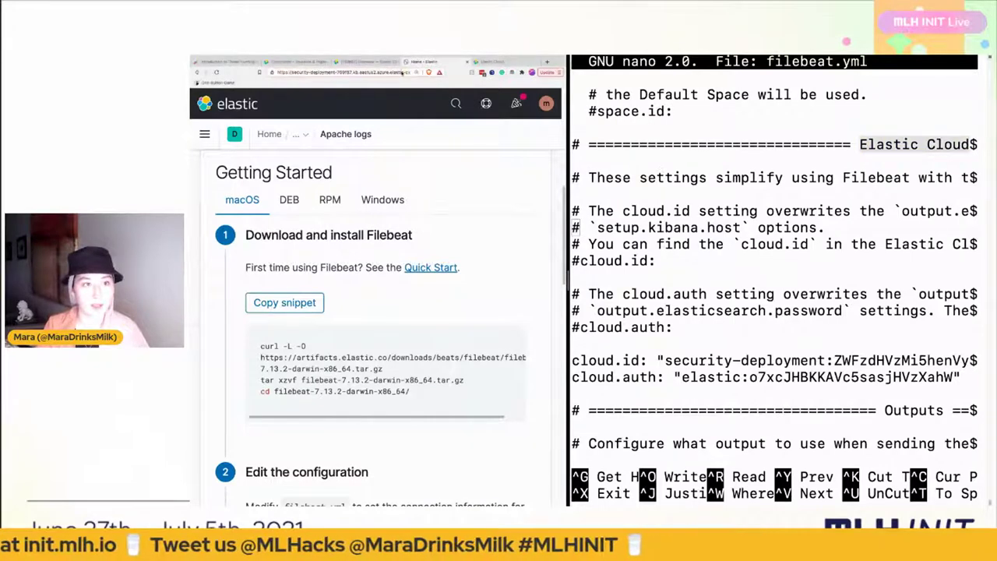
left_click(372, 62)
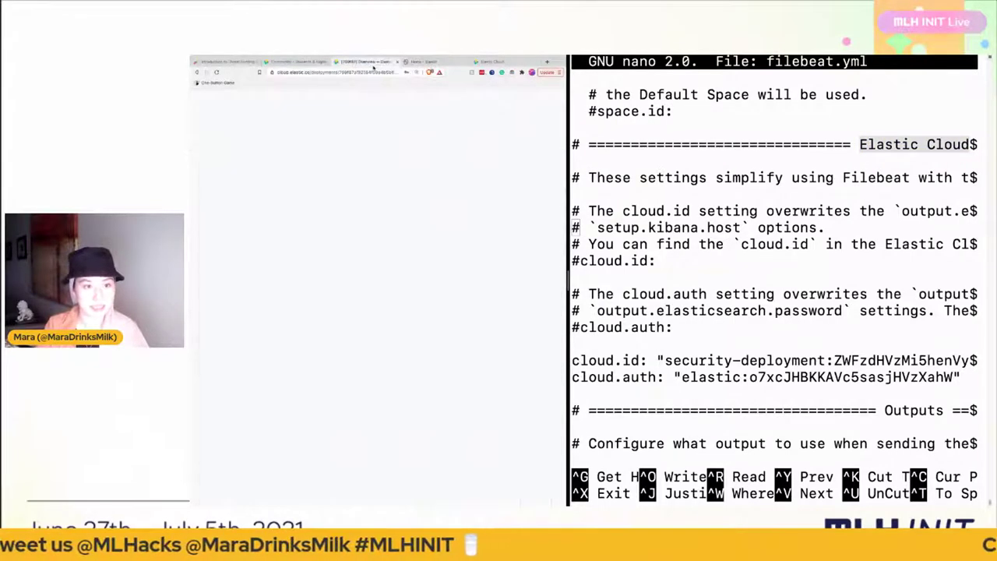
right_click(378, 351)
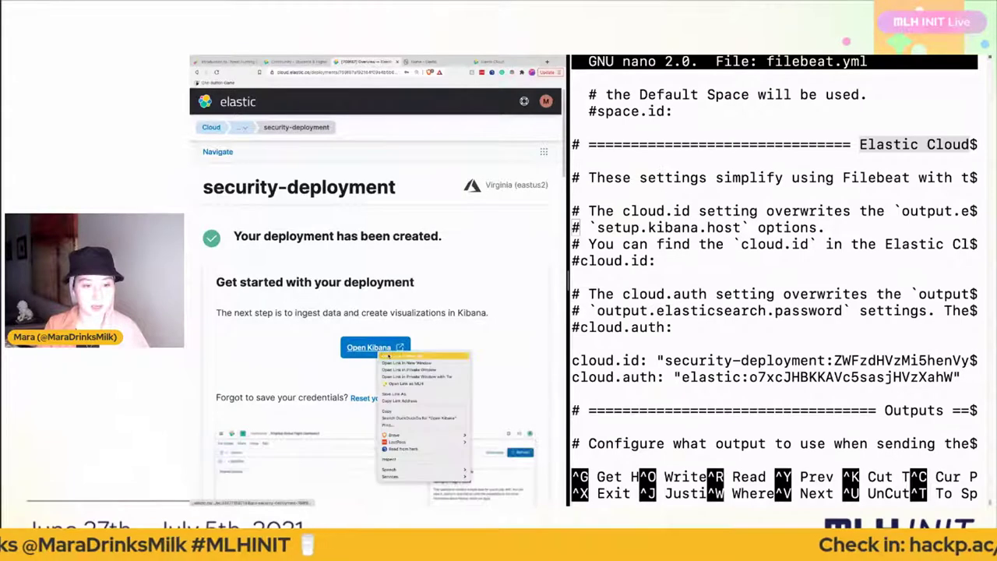
left_click(390, 357)
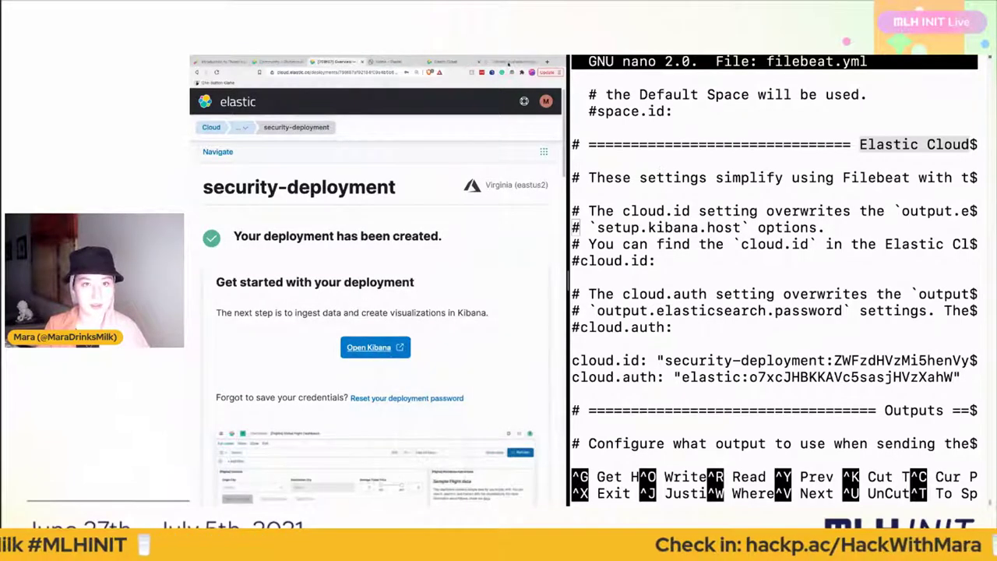
left_click(505, 63)
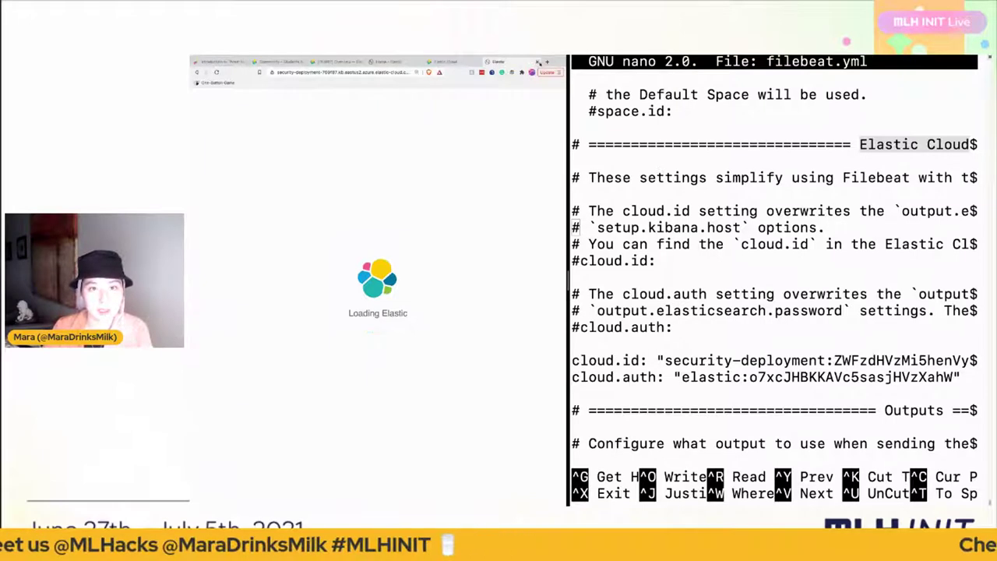
key("super+w")
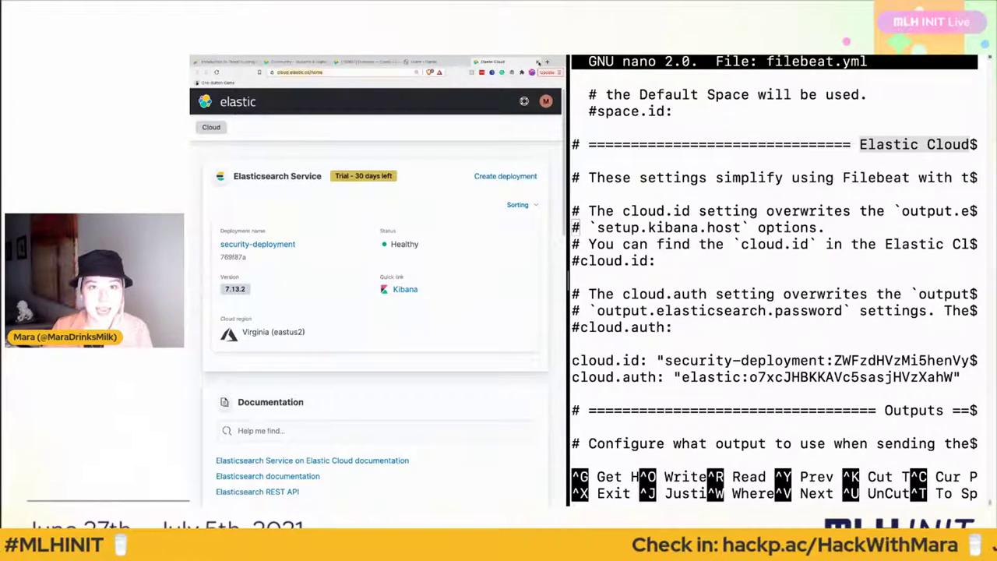
left_click(537, 61)
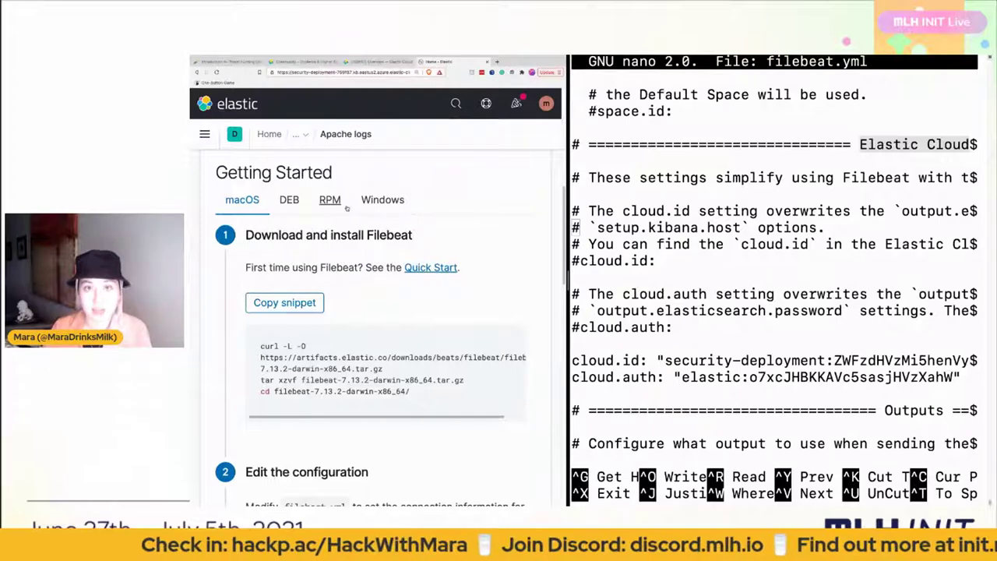
- Check the password placeholder in the Edit the configuration snippet and exit nano
scroll(393, 257, "up", 3)
scroll(261, 237, "down", 3)
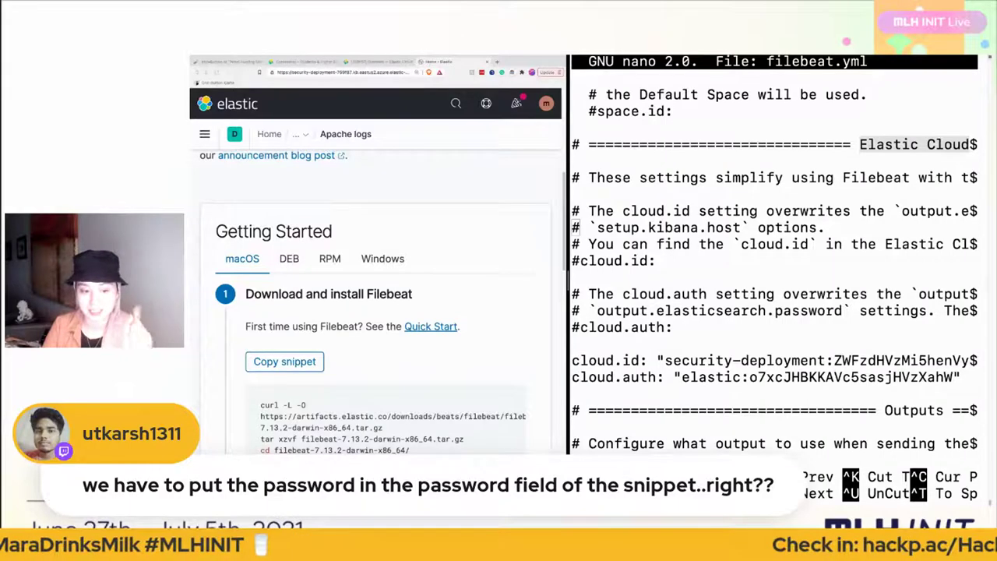
scroll(442, 327, "down", 2)
scroll(443, 327, "down", 5)
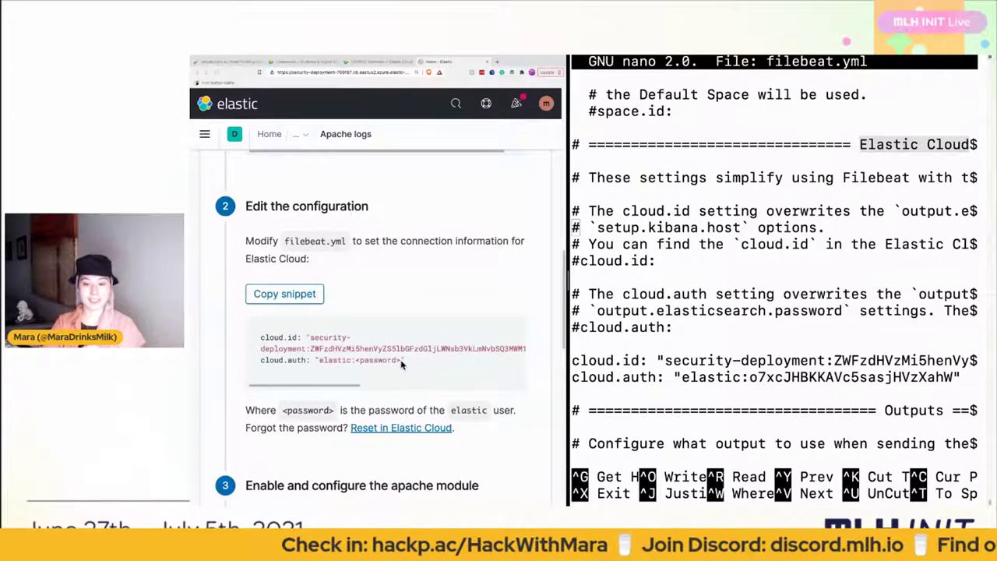
left_click(724, 386)
key("ctrl+x")
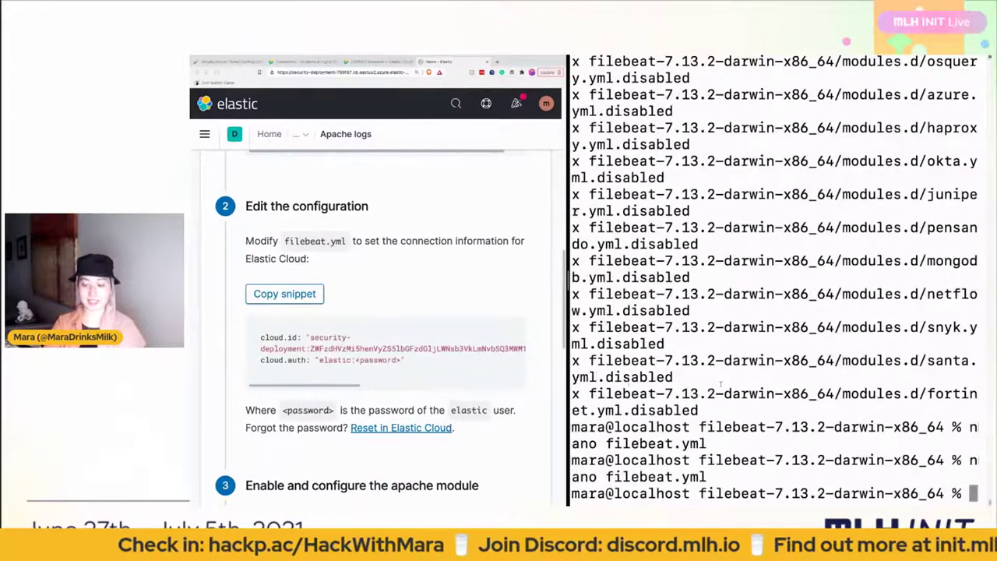
- Copy the "./filebeat modules enable apache" snippet from the instructions and run it in the terminal from the Filebeat directory
scroll(269, 369, "down", 4)
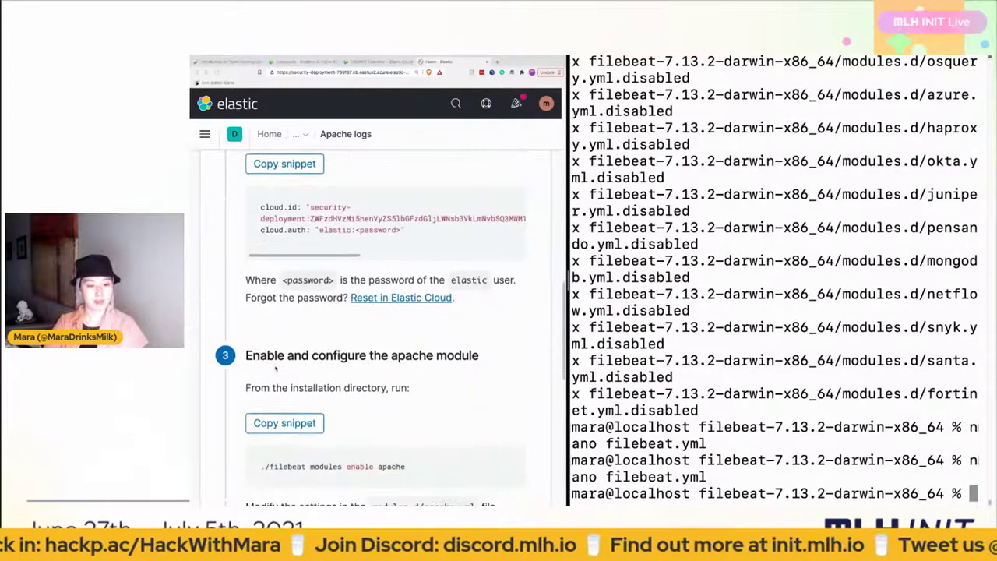
scroll(275, 367, "down", 1)
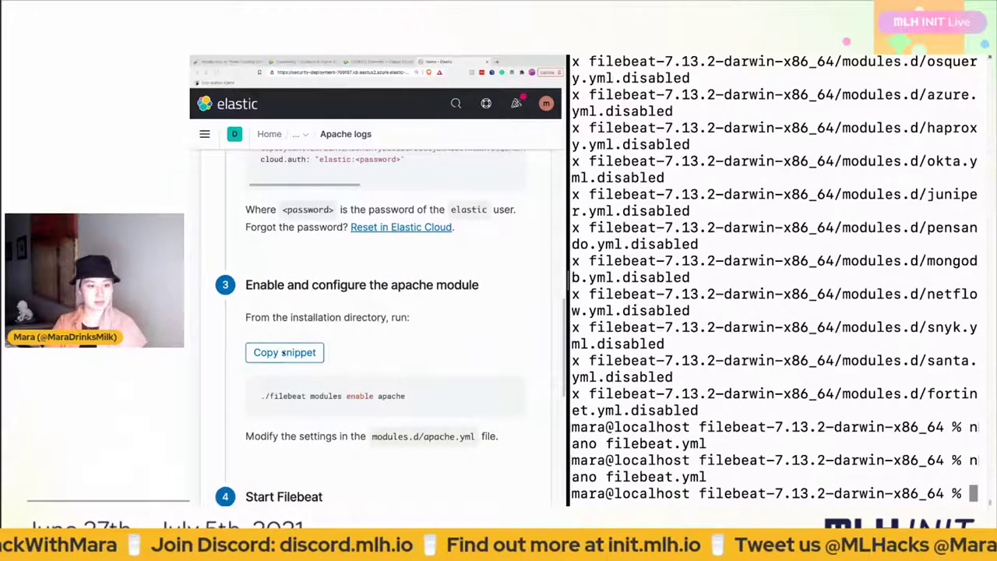
left_click(283, 353)
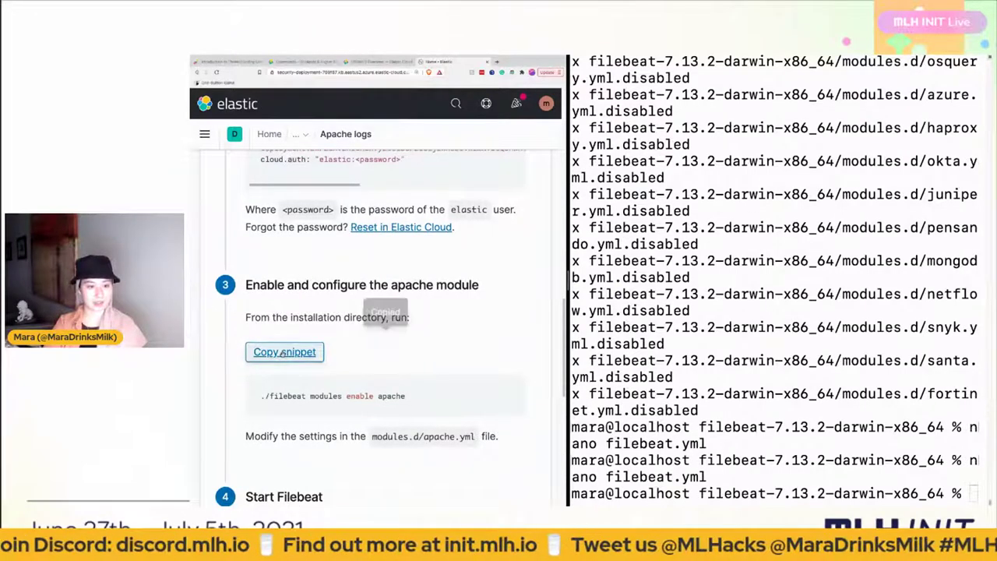
scroll(374, 316, "down", 2)
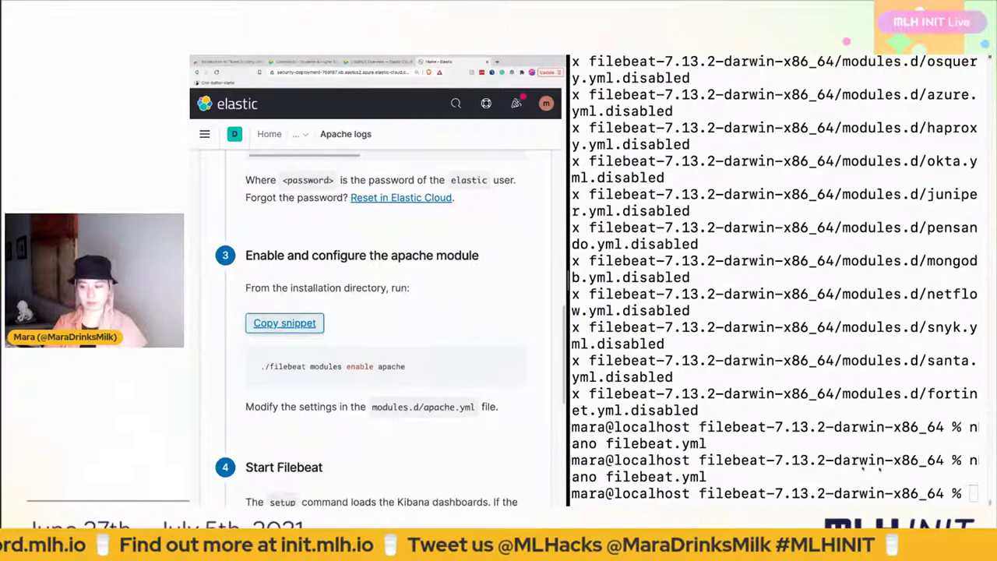
key("super+Tab")
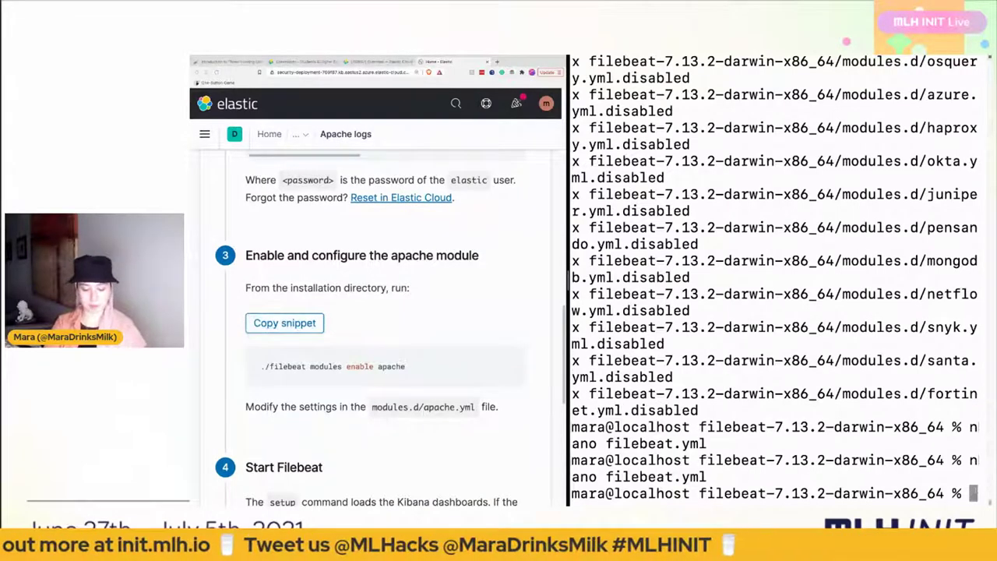
key("super+v")
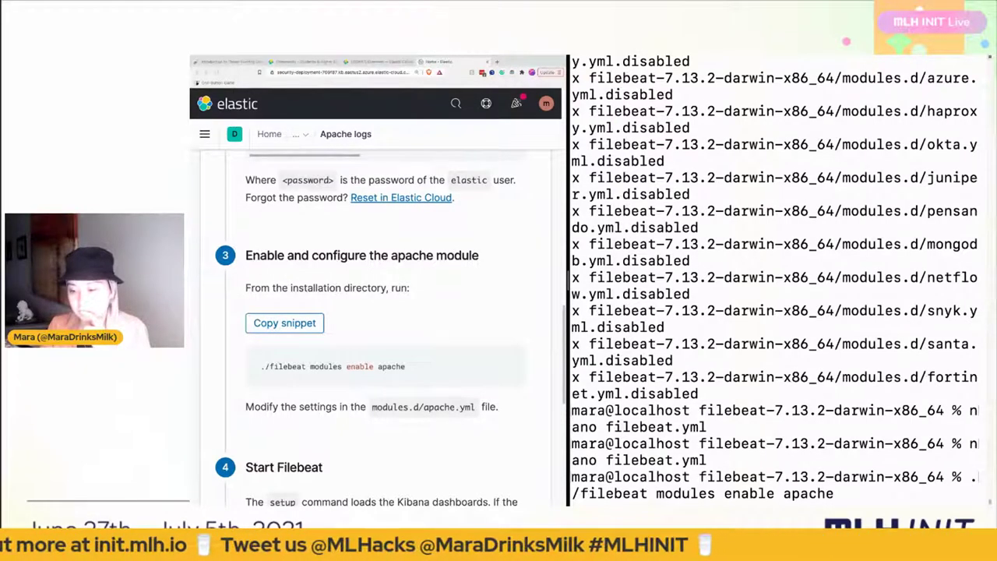
key("Return")
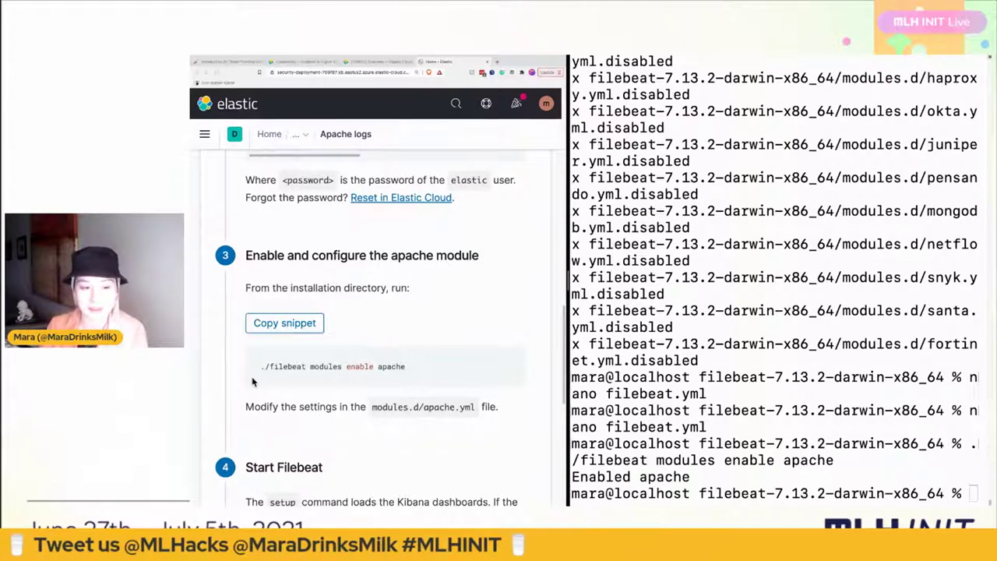
scroll(254, 380, "down", 1)
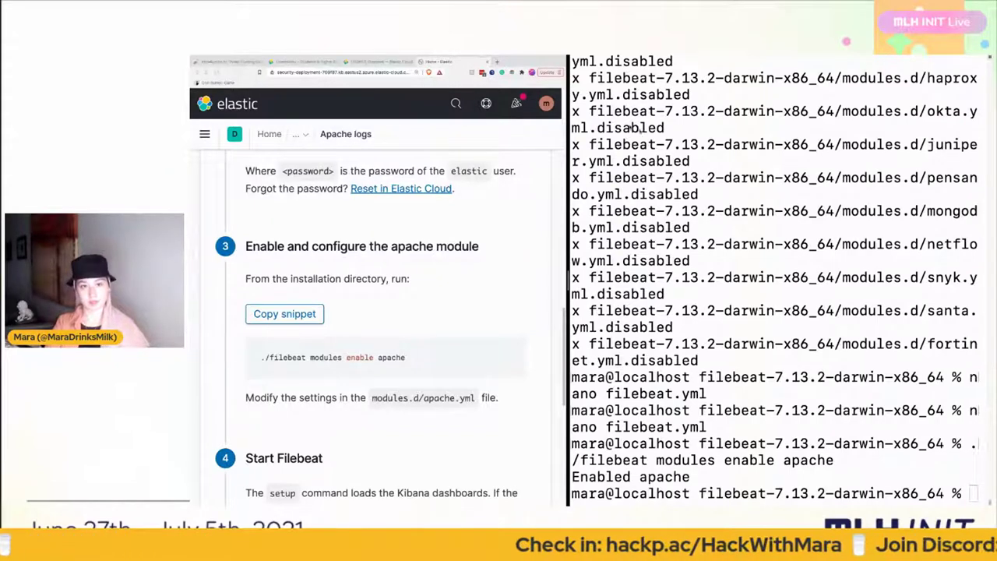
- Open mlhlocal.host/elastic-data in a new browser tab to download the sample log data
left_click(497, 61)
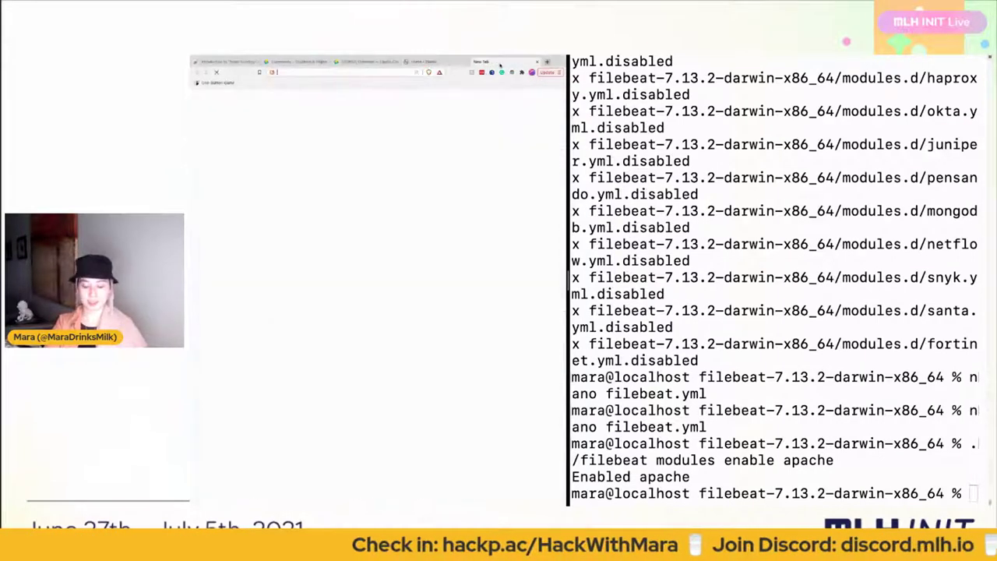
key("ctrl+v")
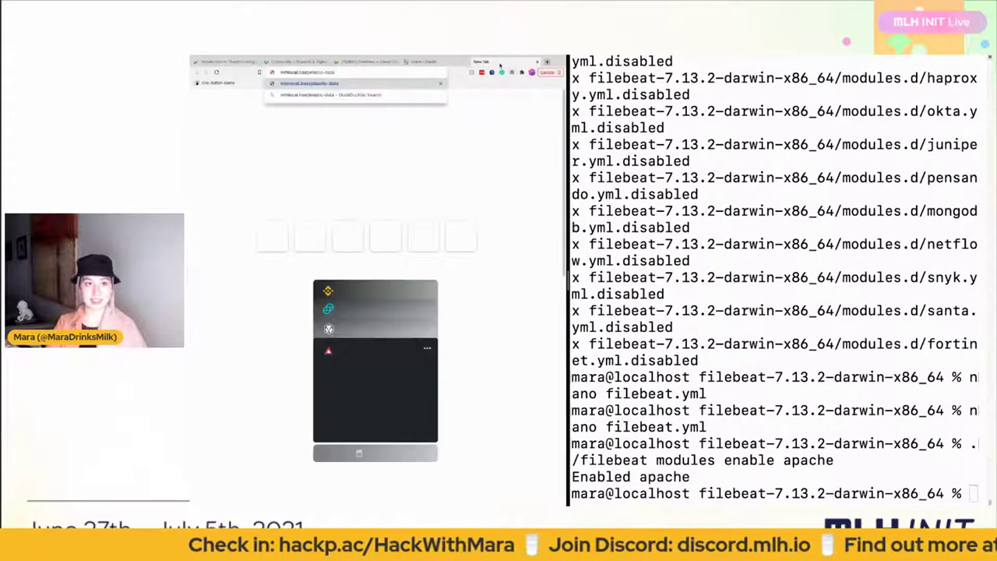
key("Return")
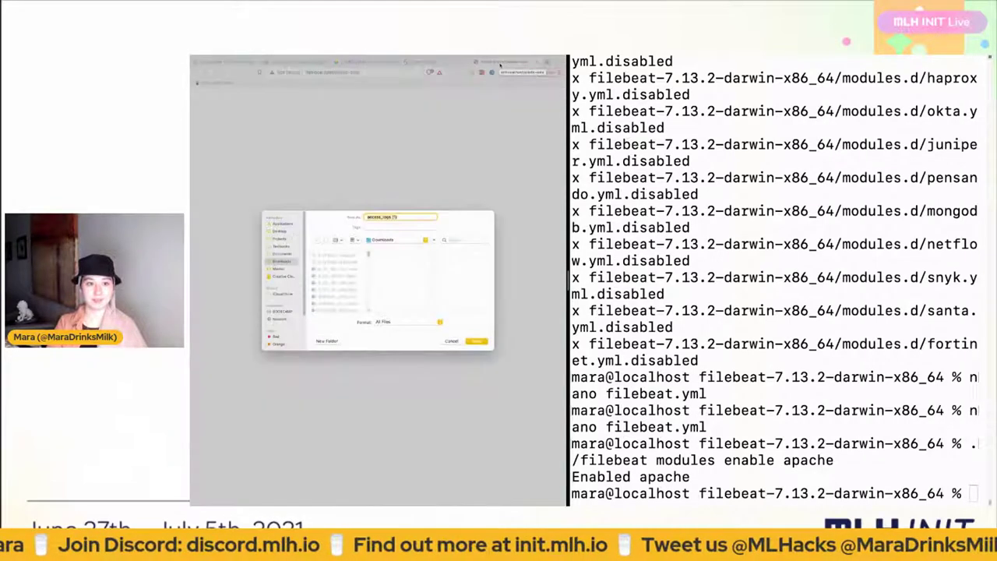
- Save the download as access_logs in Downloads, replacing the existing file, and return to the Apache logs instructions
left_click(397, 217)
key("BackSpace")
key("BackSpace")
key("BackSpace")
key("BackSpace")
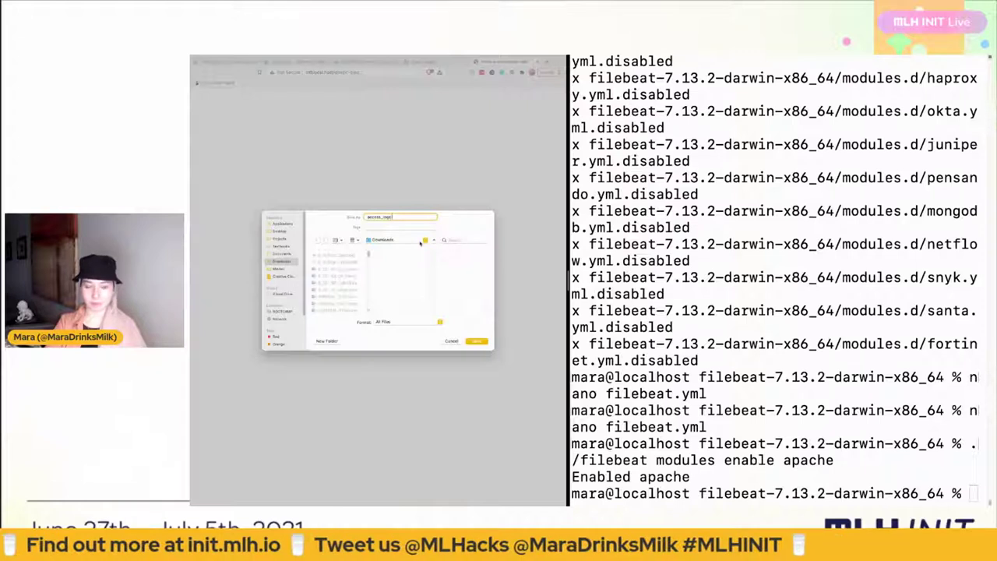
key("Return")
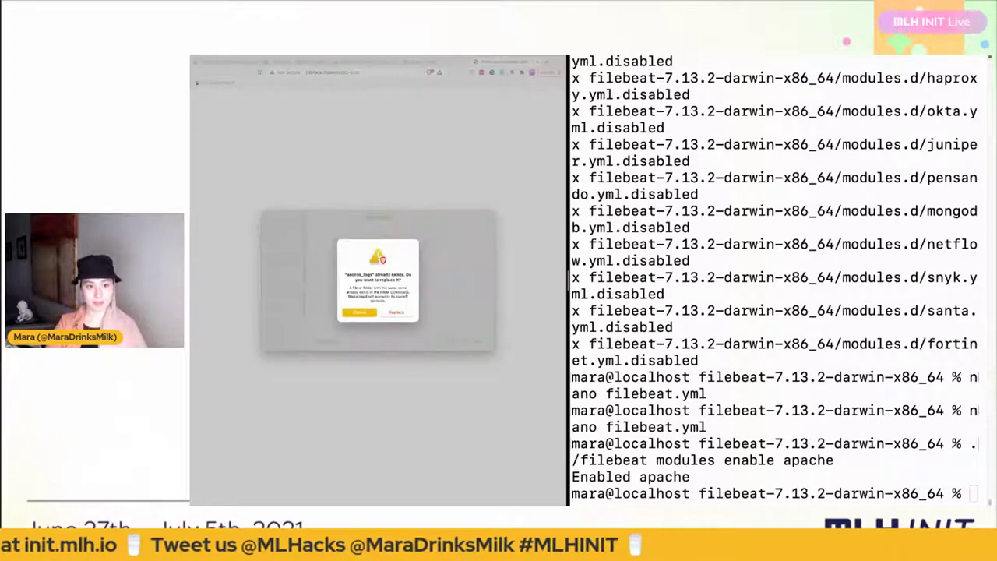
left_click(405, 311)
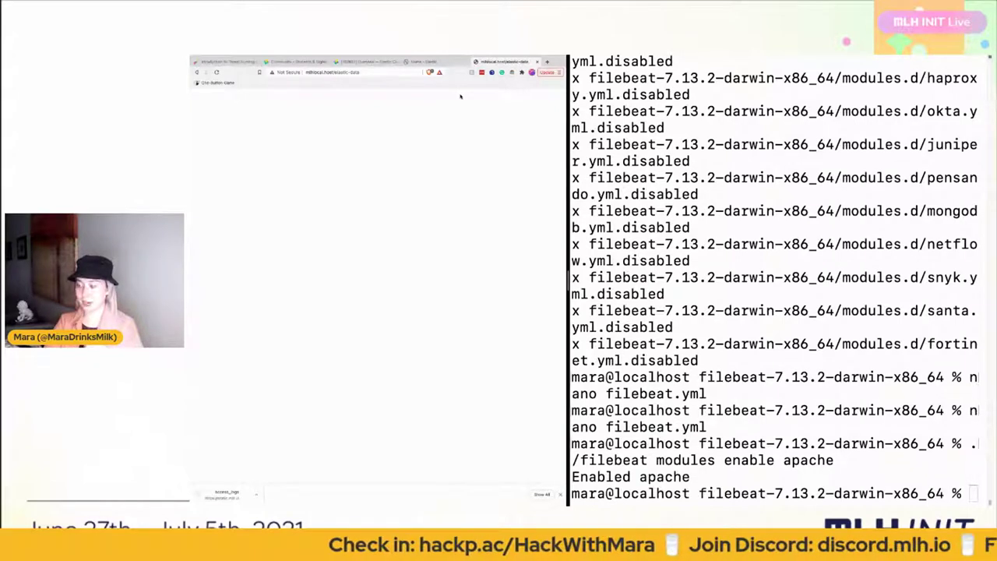
left_click(372, 61)
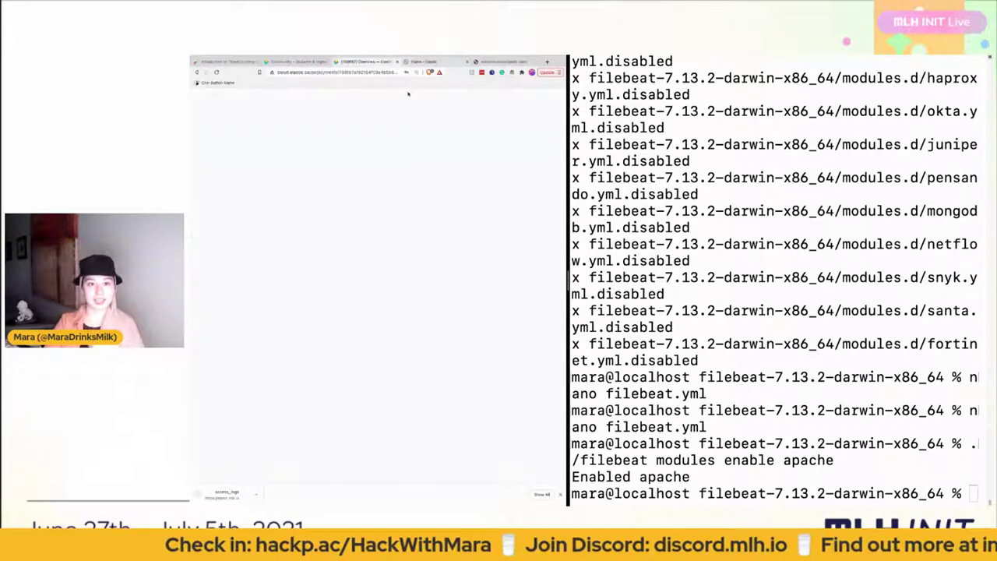
left_click(433, 62)
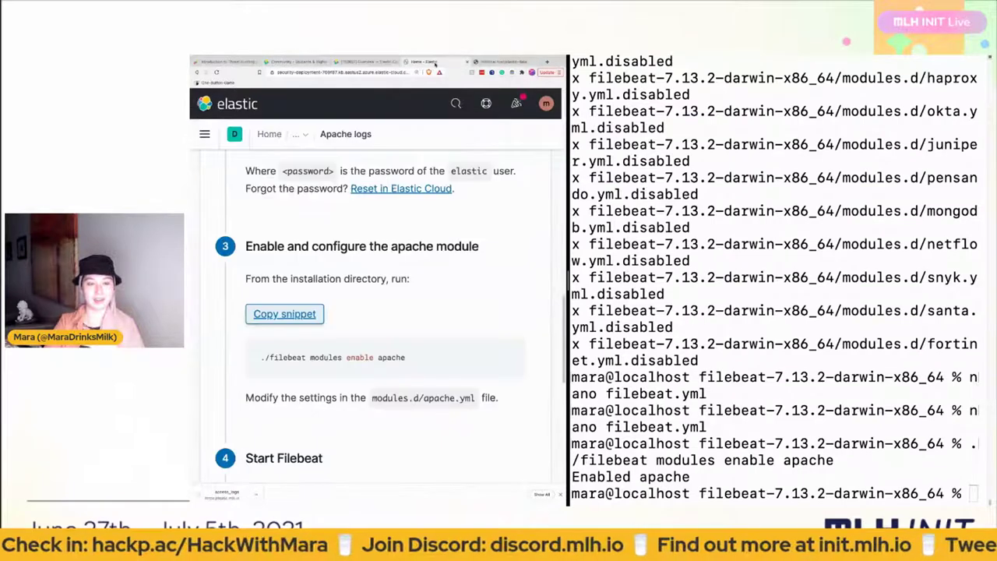
- Open modules.d/apache.yml in nano from the Filebeat directory, matching the file path given in the instructions
scroll(444, 250, "down", 4)
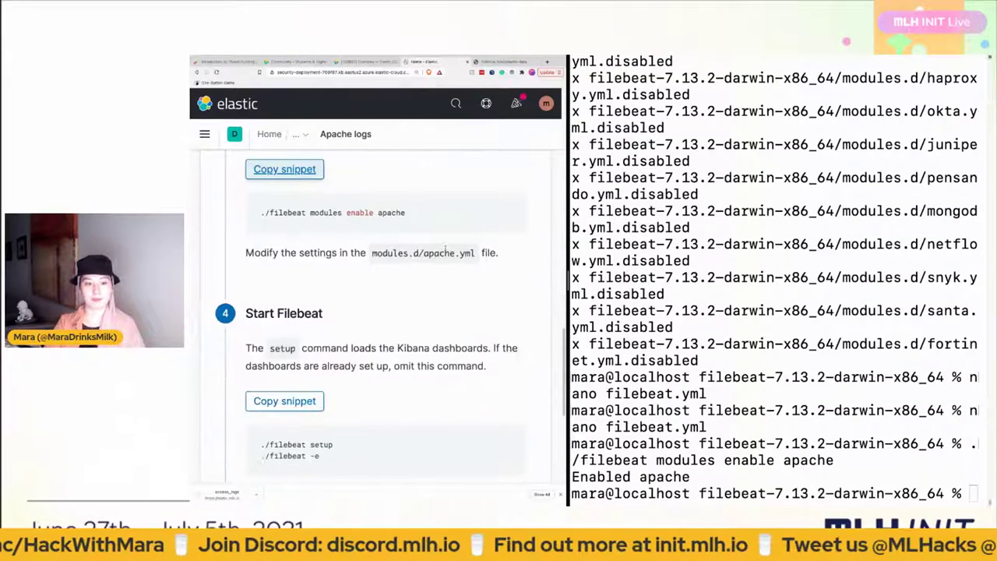
scroll(444, 248, "up", 1)
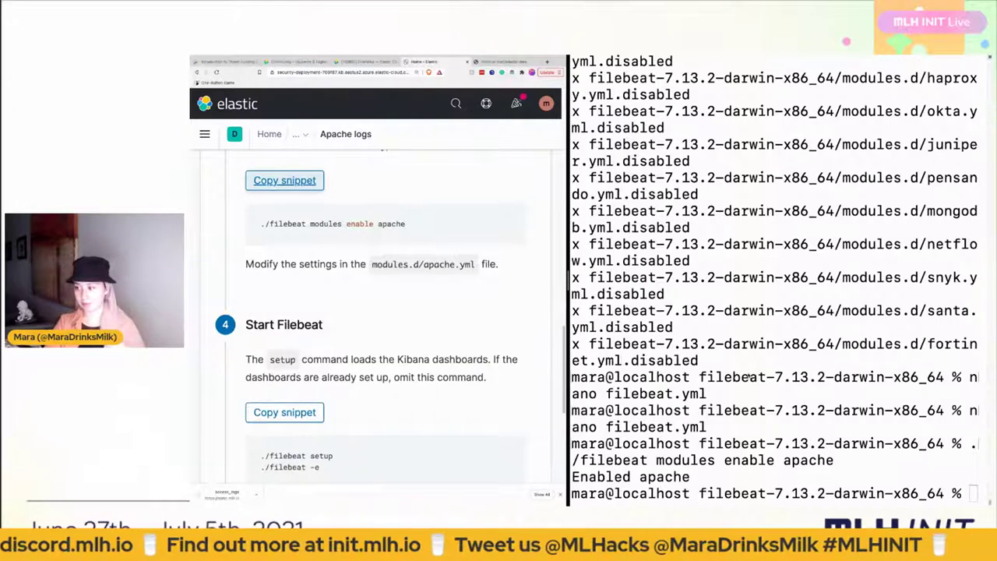
left_click(934, 464)
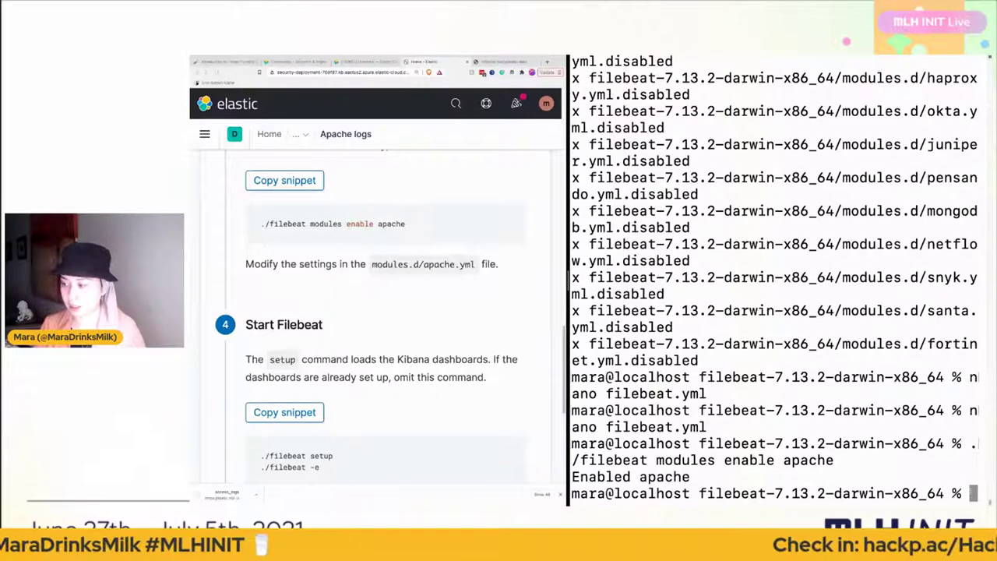
type("nano")
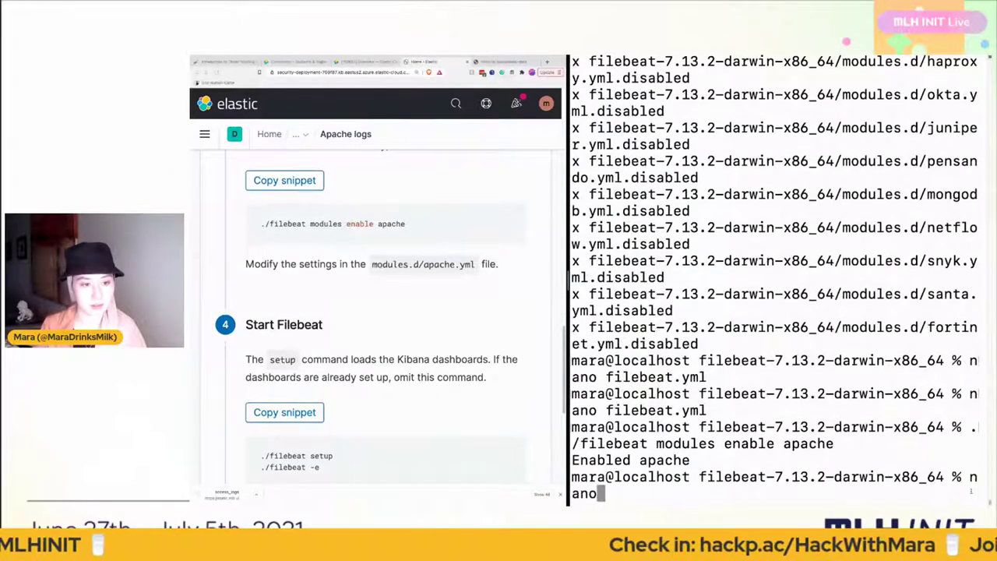
type(" mo")
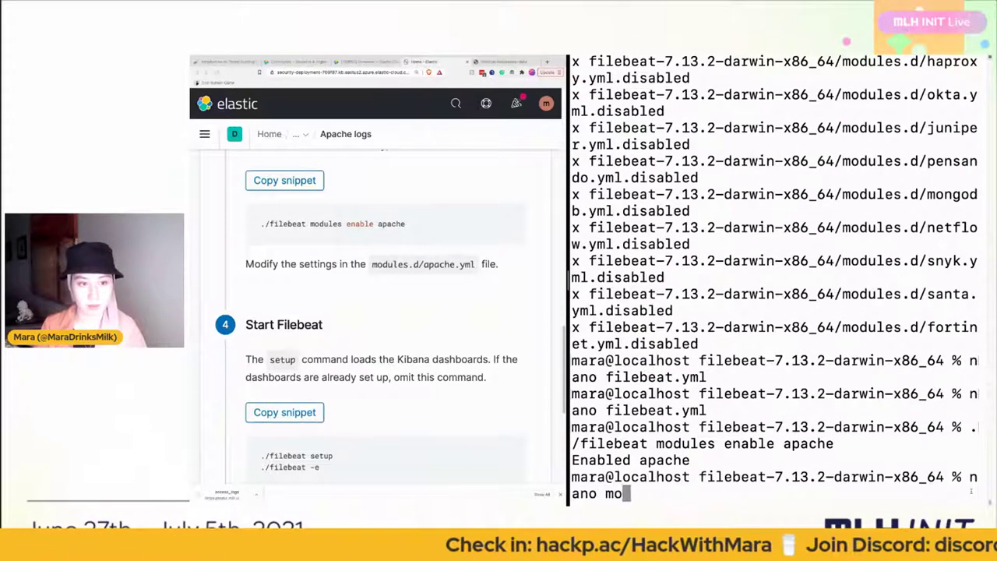
type("dules.d/apache.yml")
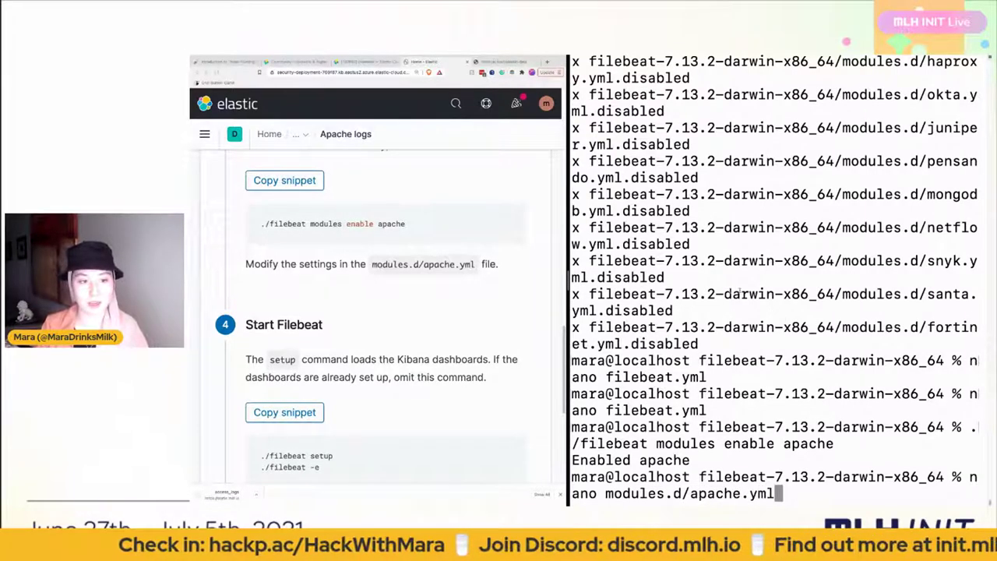
left_click_drag(372, 265, 474, 264)
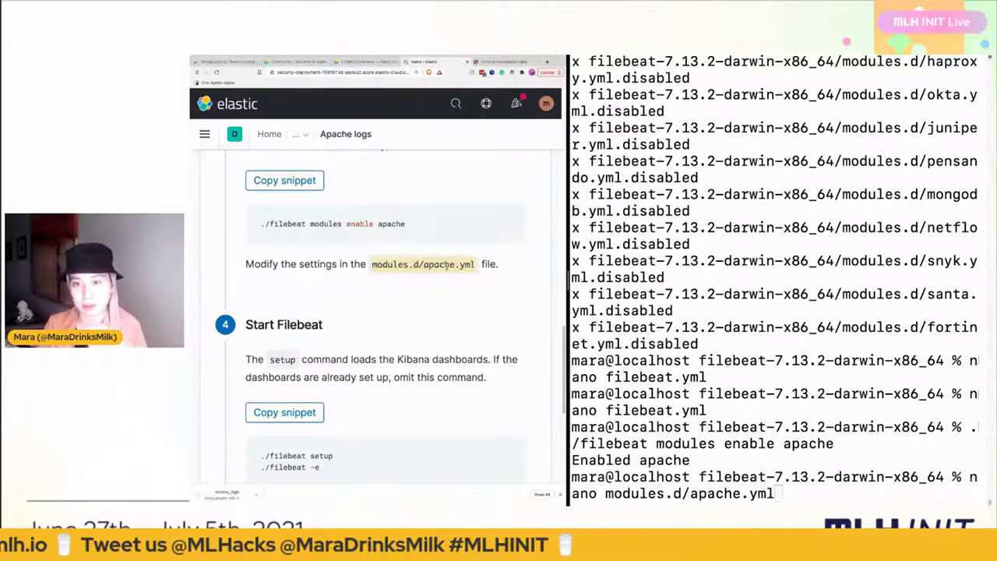
left_click(831, 491)
key("Return")
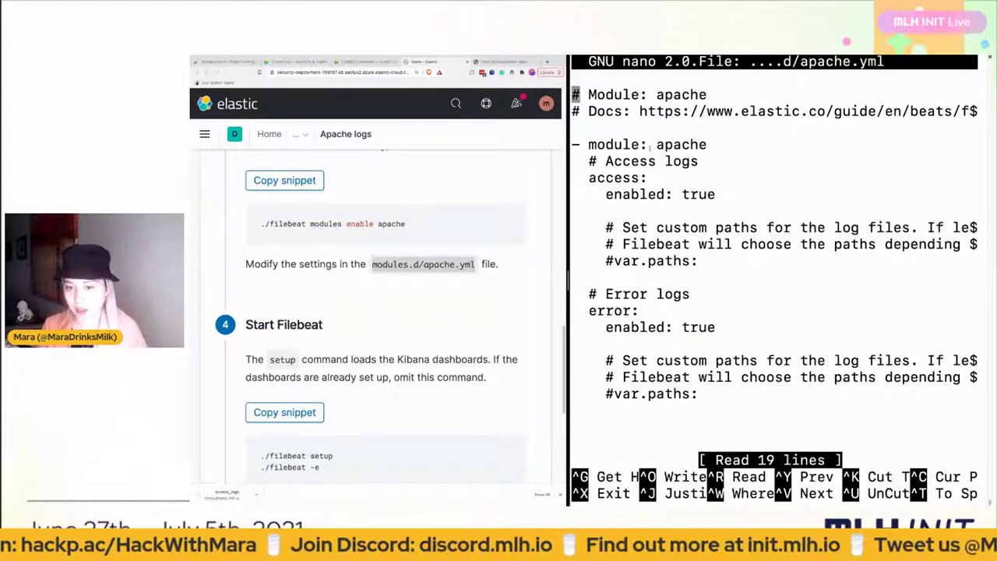
- Uncomment the var.paths line in the Access logs section of apache.yml
key("Down")
key("Down")
key("Down")
key("Down")
key("Down")
key("Down")
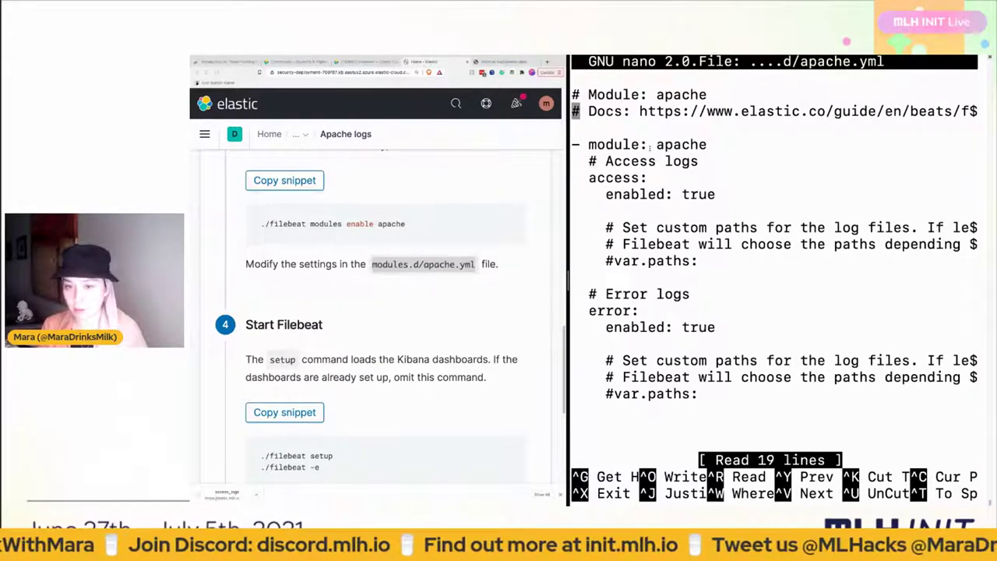
key("Right")
key("Down")
key("Down")
key("Down")
key("Down")
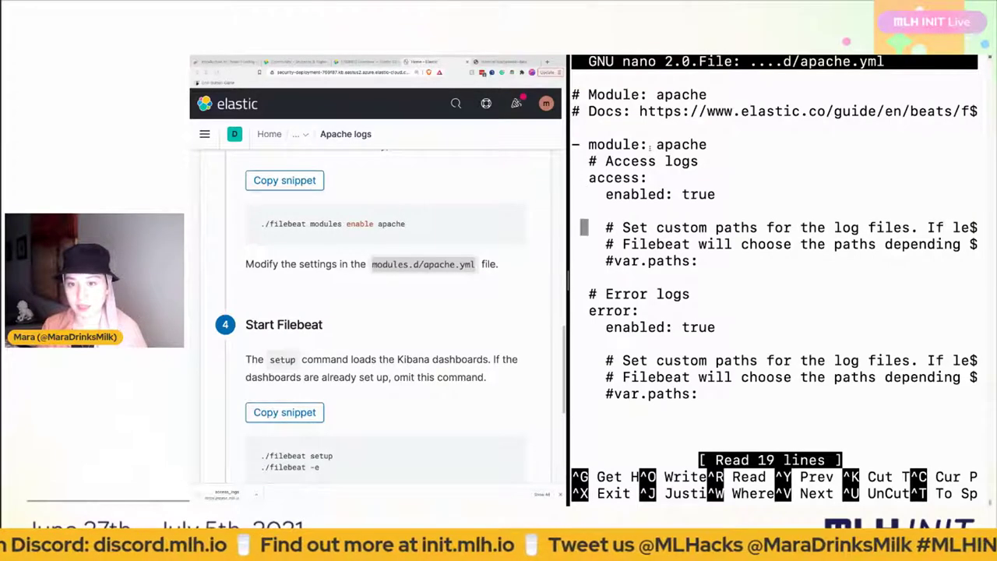
key("Right")
key("Right")
key("Right")
key("Right")
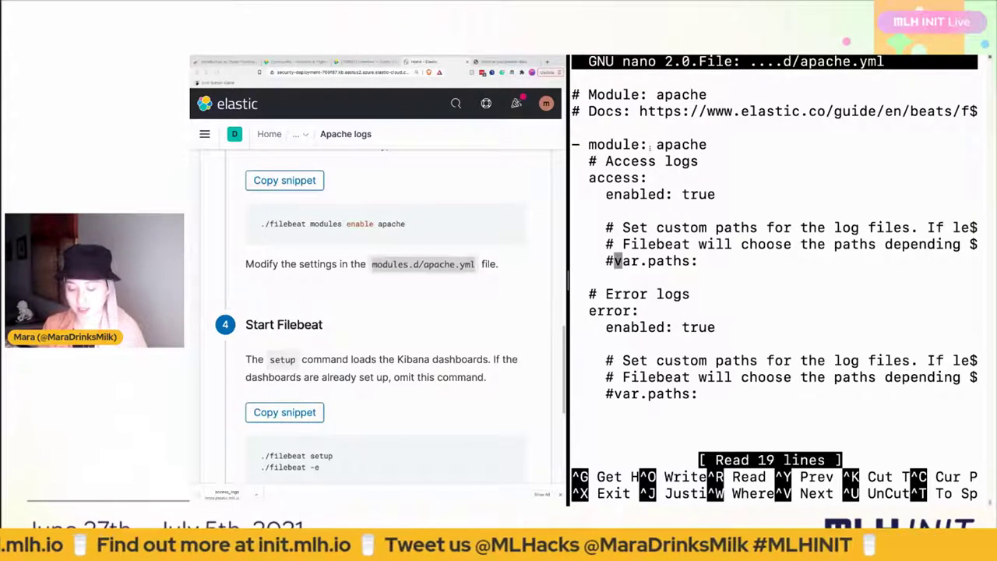
key("BackSpace")
- Add a list entry under the access var.paths with the full path to access_logs in the home folder's Downloads directory
key("Right")
key("Right")
key("Right")
key("Right")
key("Right")
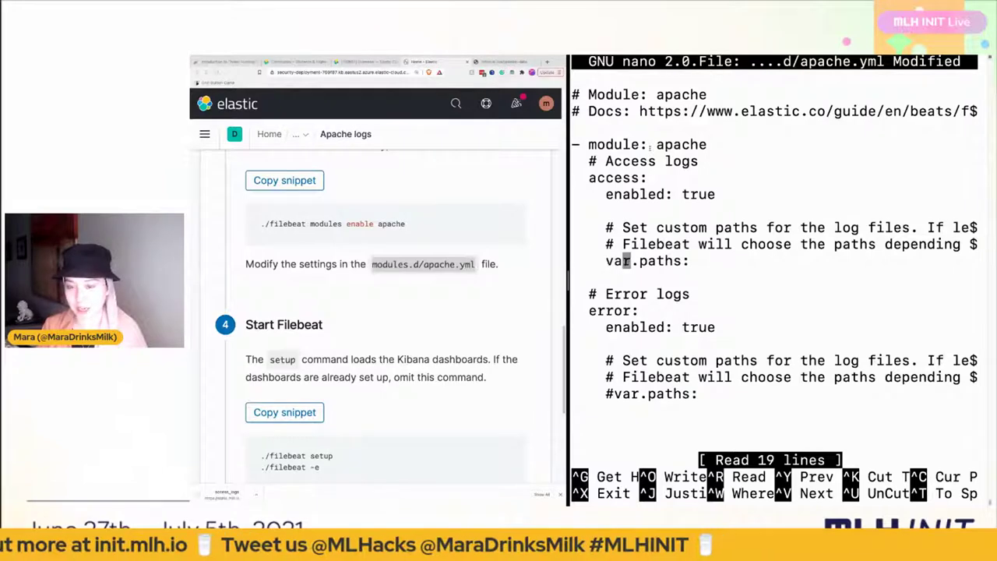
key("Left")
key("Left")
key("Left")
key("Left")
key("Left")
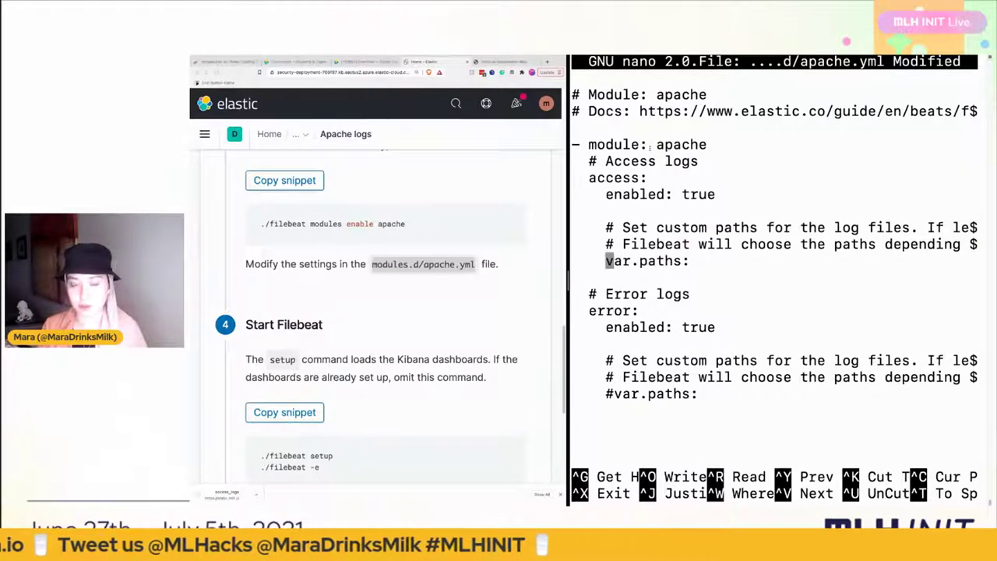
key("Right")
key("Right")
key("Right")
key("Right")
key("Right")
key("Right")
key("Right")
key("Right")
key("Right")
key("Right")
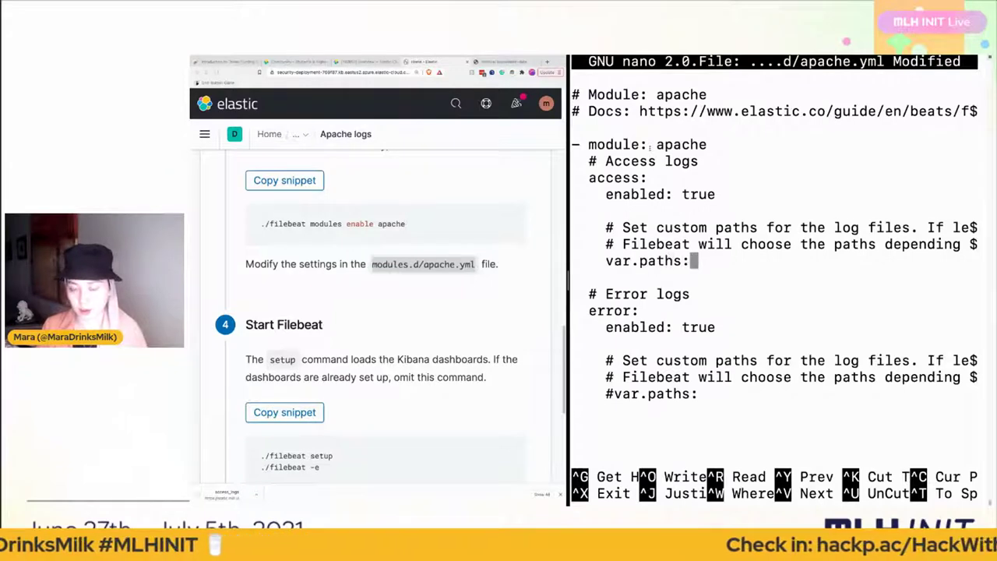
key("Return")
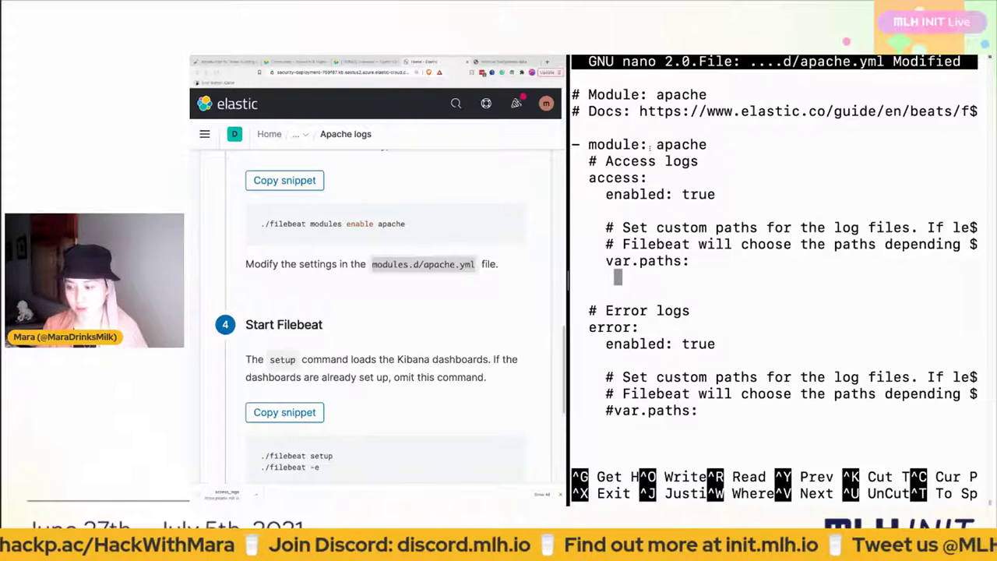
type("- /")
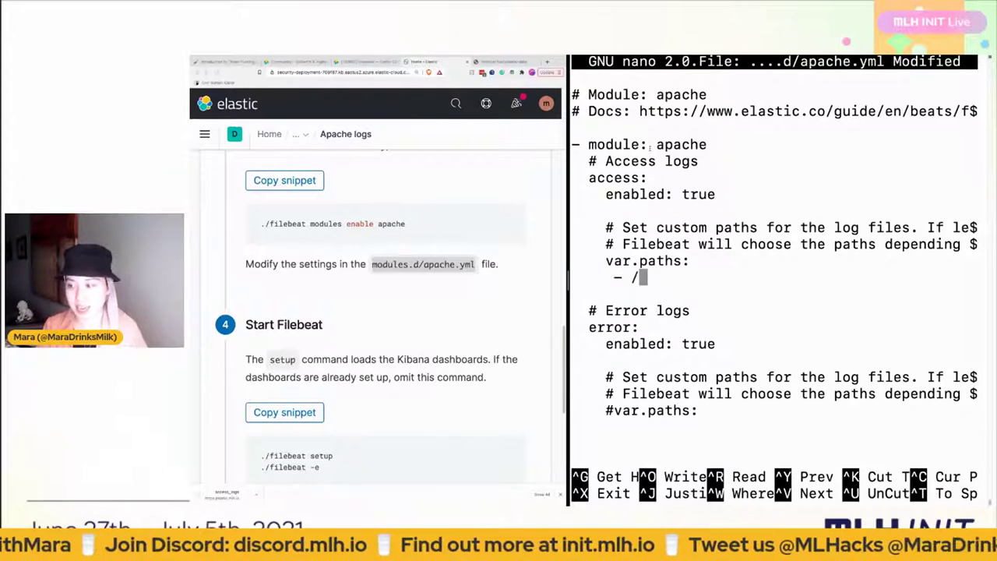
type("U")
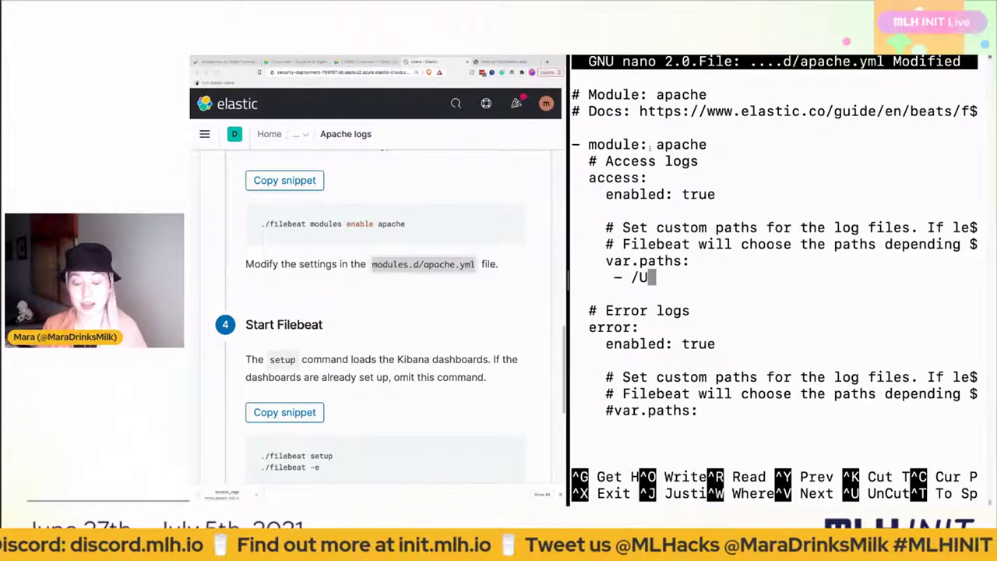
type("sers")
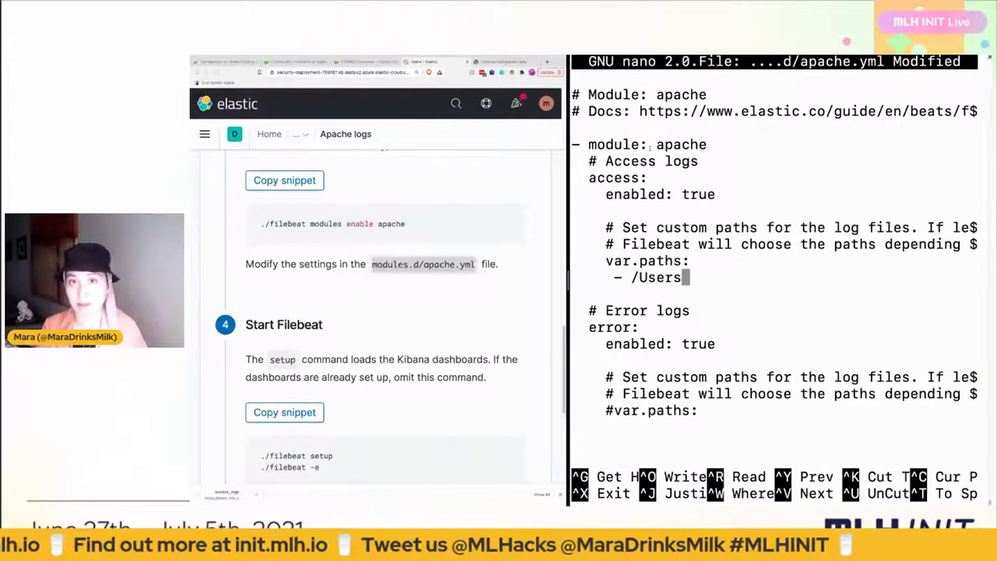
type("/mara/Downloads/access_logs")
- Set enabled to false for the Error logs section of apache.yml
key("Down")
key("Down")
key("Down")
key("Down")
key("BackSpace")
key("BackSpace")
key("BackSpace")
key("BackSpace")
type("false")
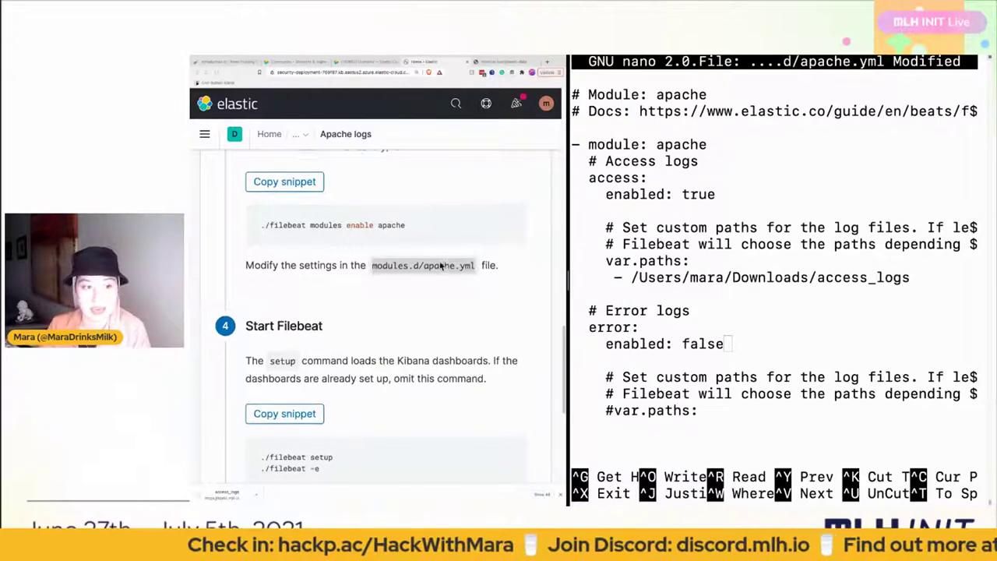
- Show the Windows version of the Getting Started instructions and review its Filebeat installation steps, including the output.elasticsearch settings note
scroll(440, 266, "up", 1)
scroll(439, 266, "up", 10)
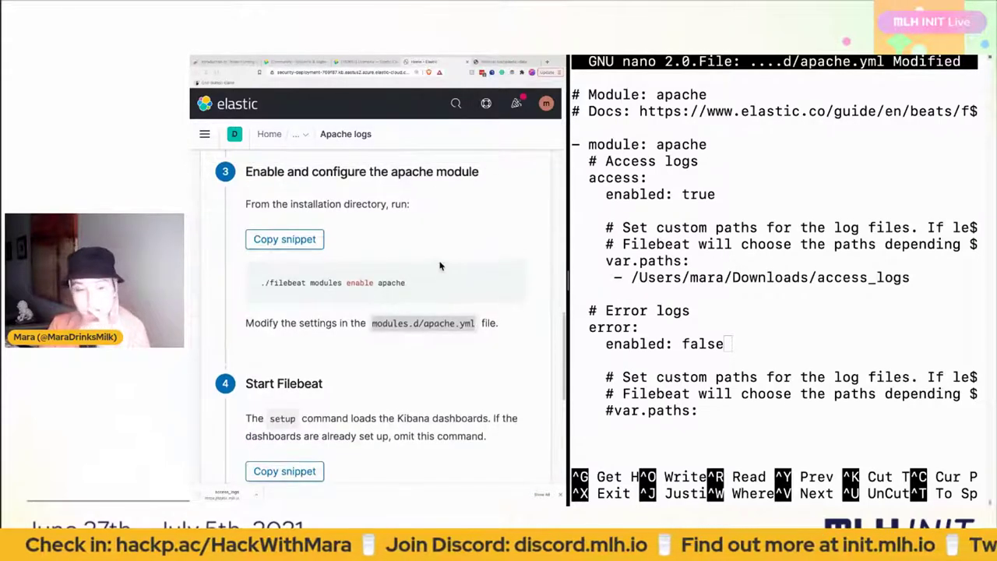
scroll(439, 266, "up", 2)
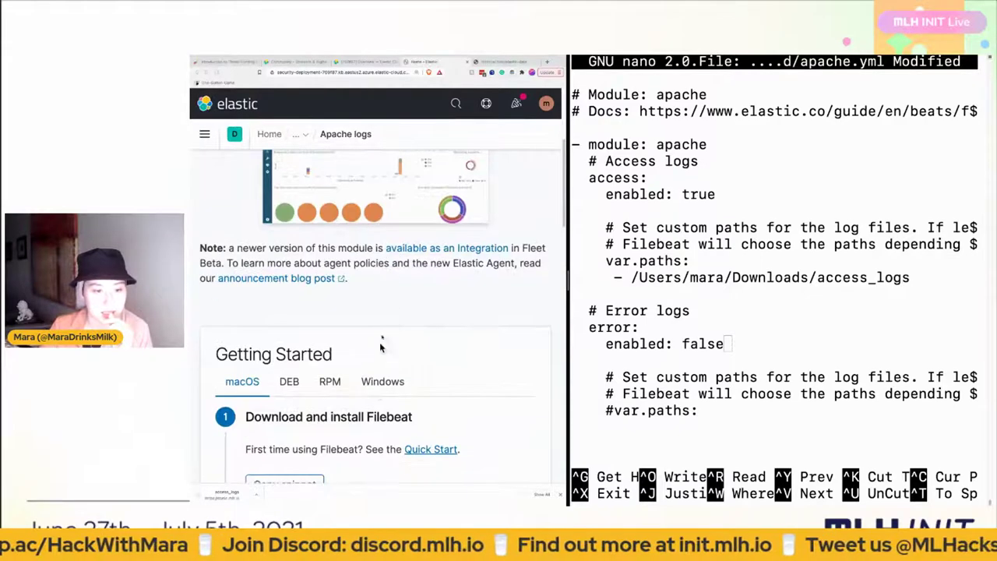
left_click(384, 324)
scroll(384, 379, "down", 5)
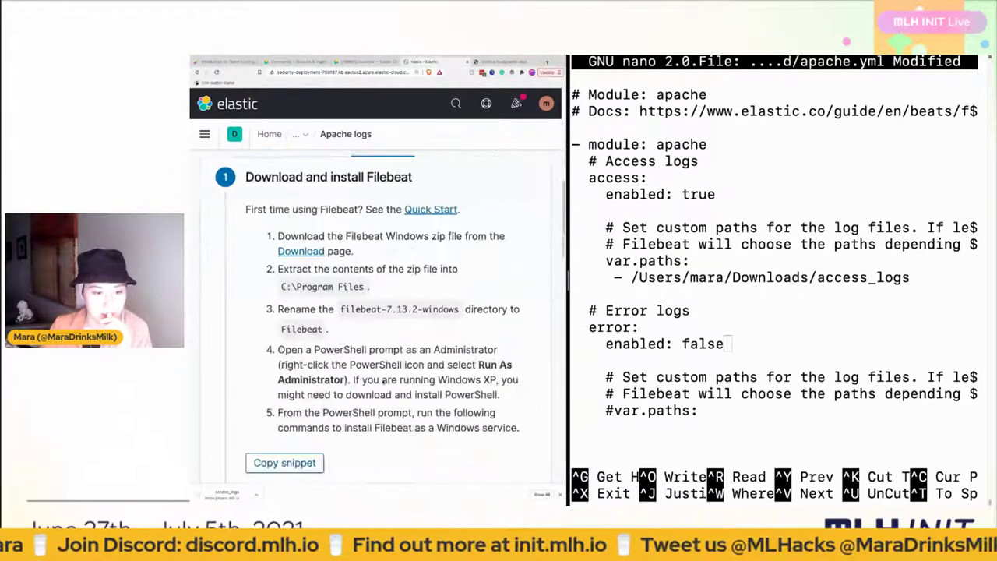
scroll(382, 380, "down", 7)
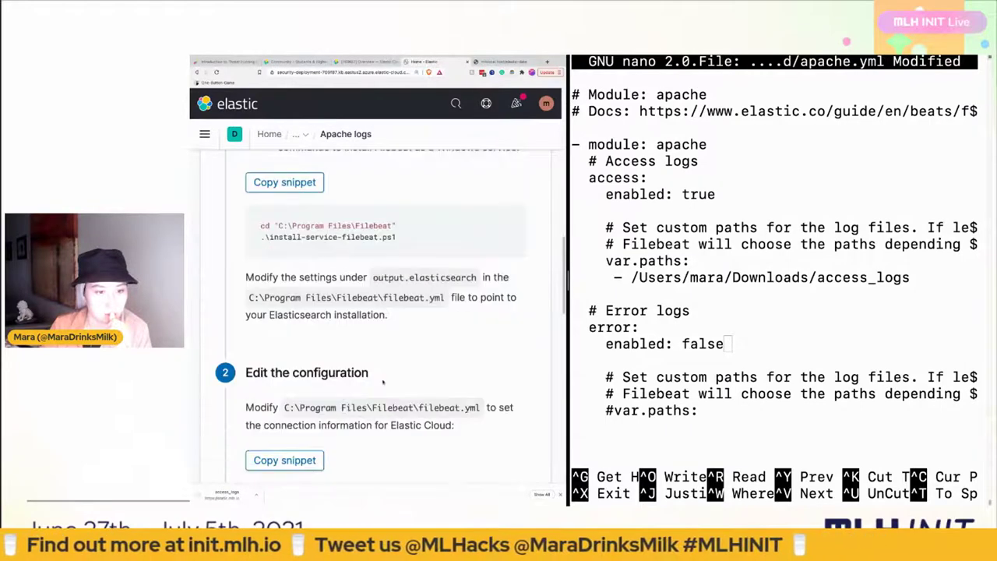
left_click_drag(390, 319, 247, 276)
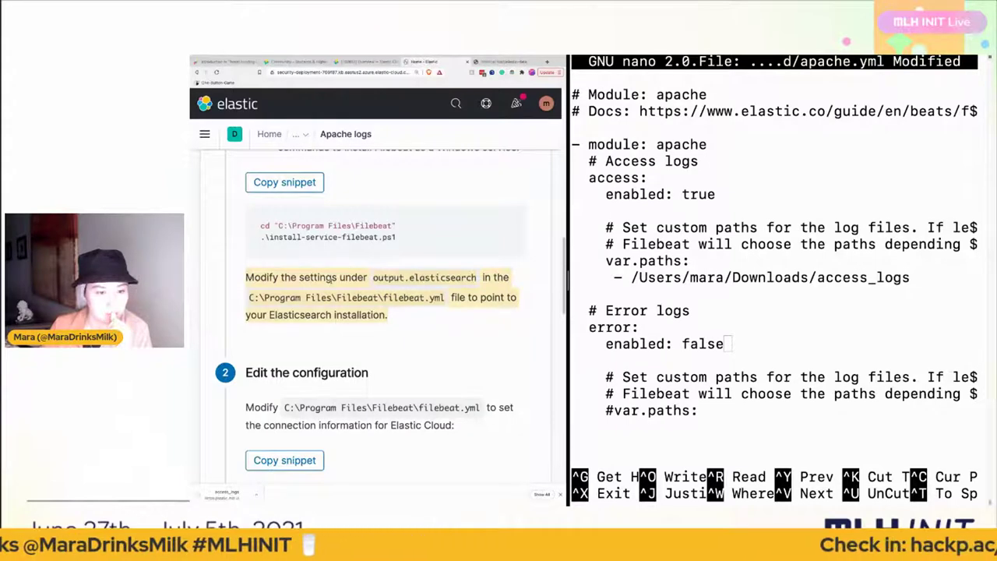
scroll(330, 280, "up", 1)
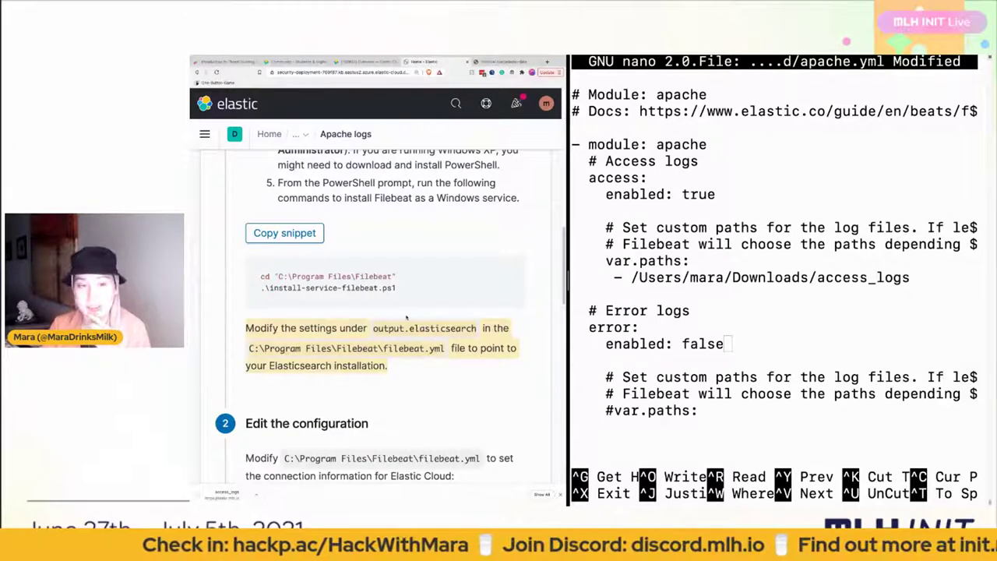
scroll(406, 317, "up", 3)
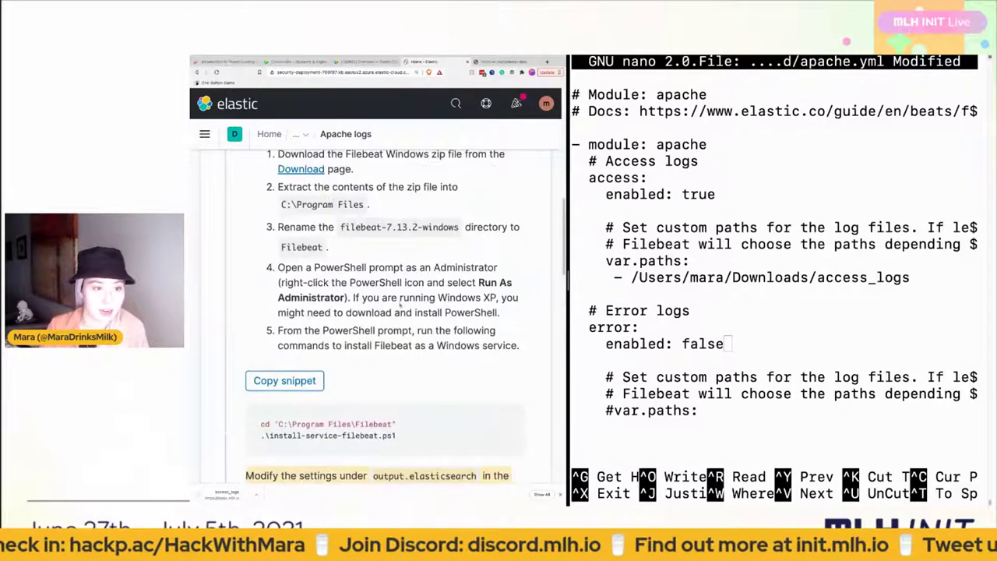
scroll(400, 301, "up", 4)
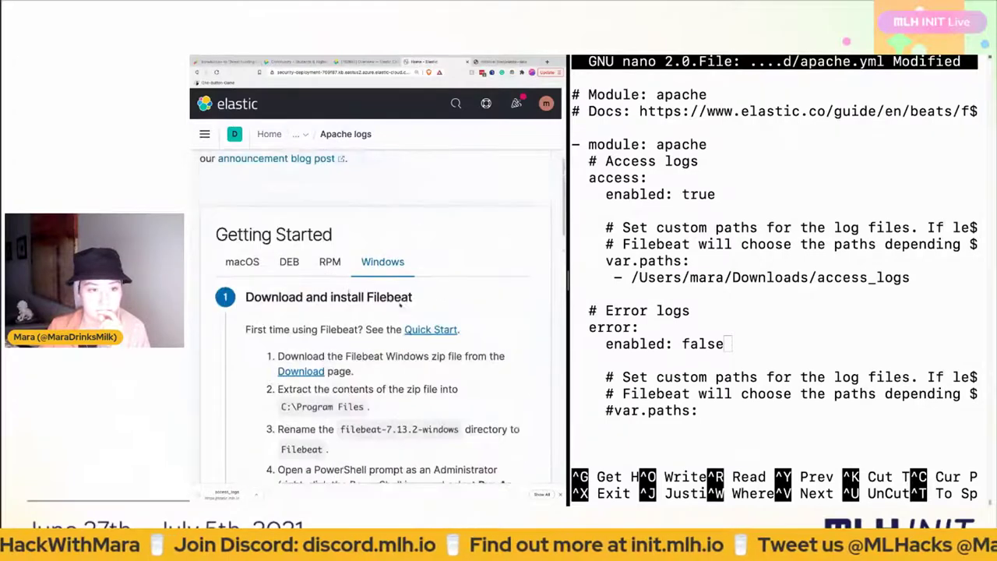
- Return to the macOS instructions and review the steps for enabling the apache module and starting Filebeat
left_click(242, 263)
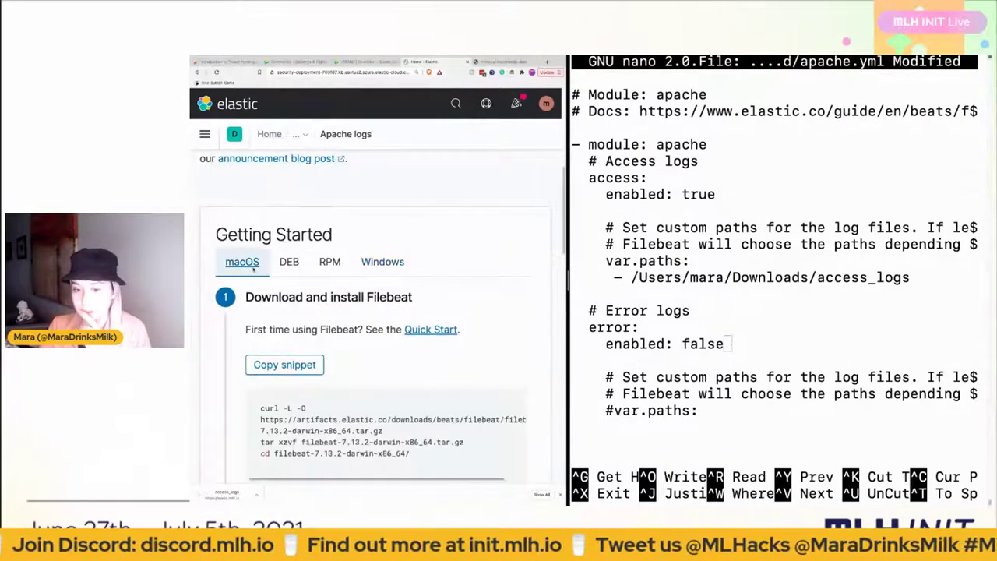
scroll(335, 286, "down", 8)
scroll(335, 286, "down", 5)
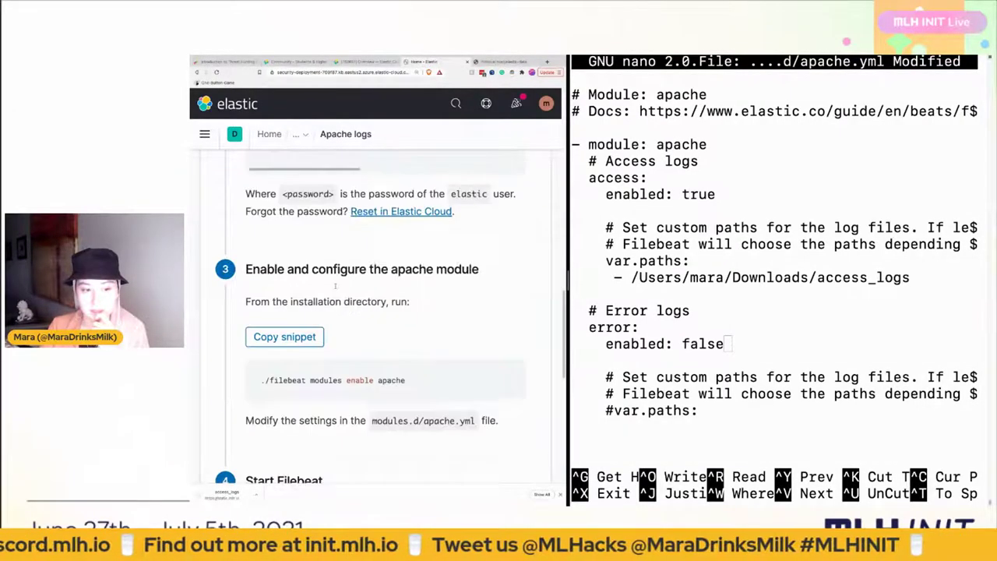
scroll(335, 285, "down", 3)
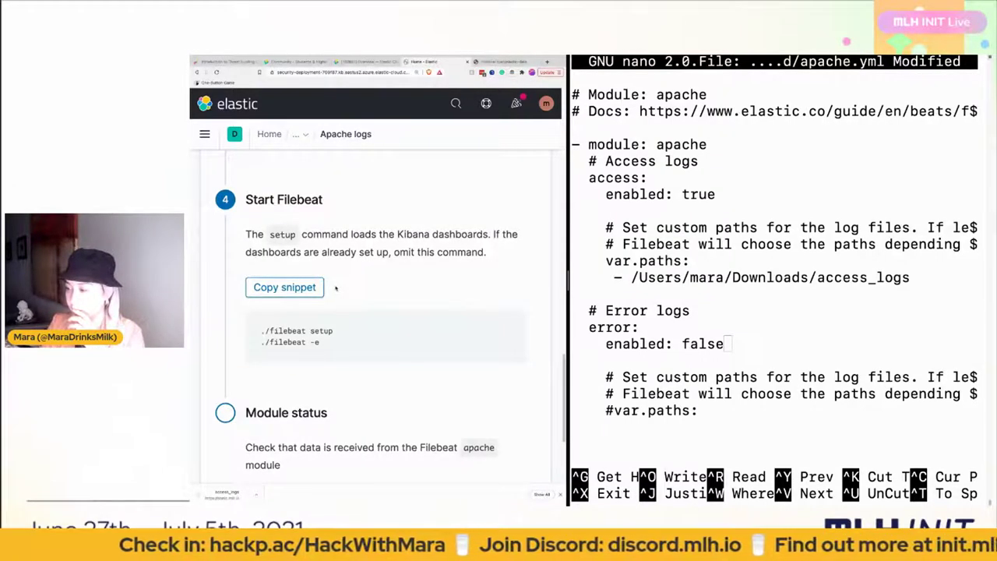
scroll(336, 289, "up", 10)
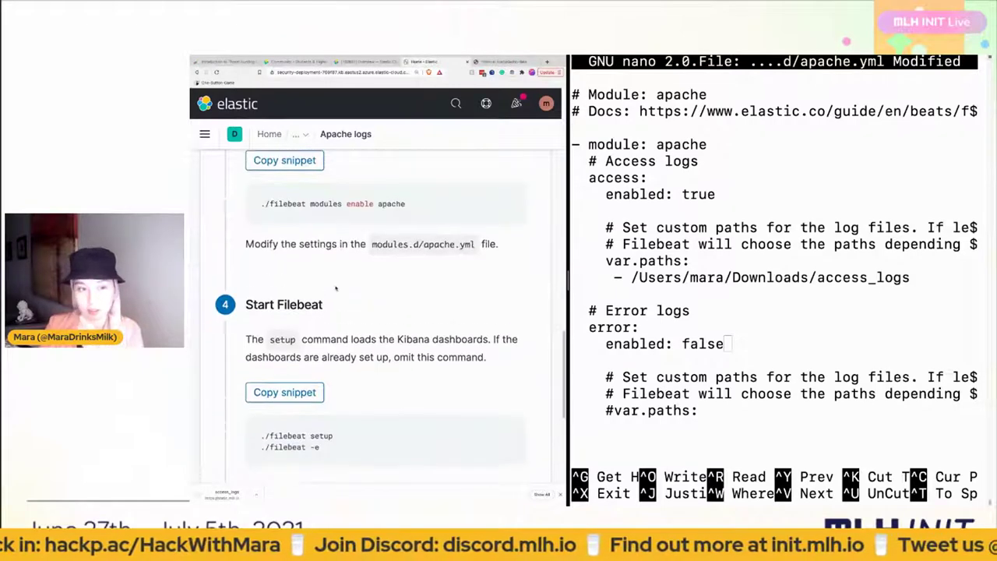
scroll(336, 287, "up", 5)
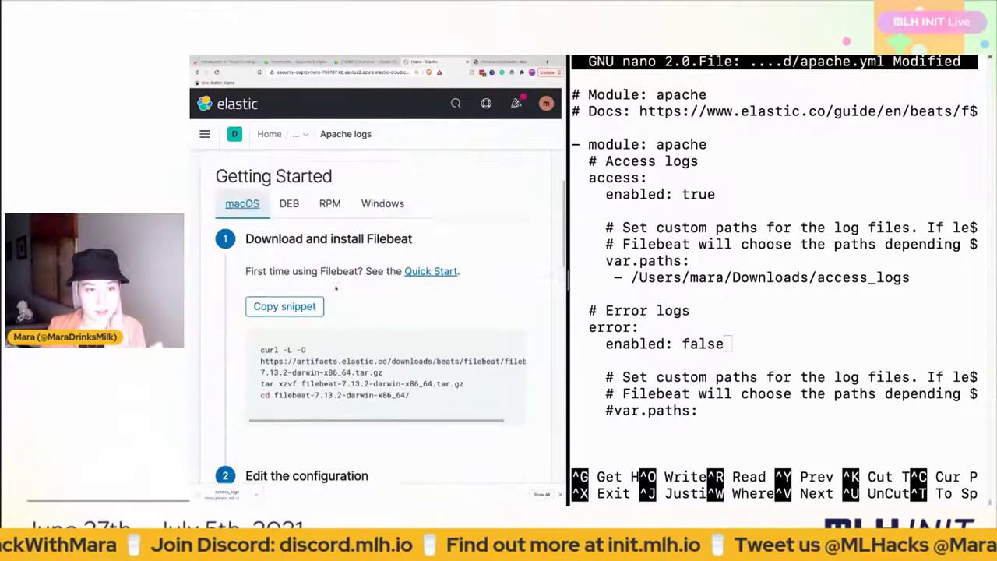
- Show the Windows instructions again and read through from installing Filebeat to the Start Filebeat commands
left_click(380, 333)
scroll(376, 333, "down", 8)
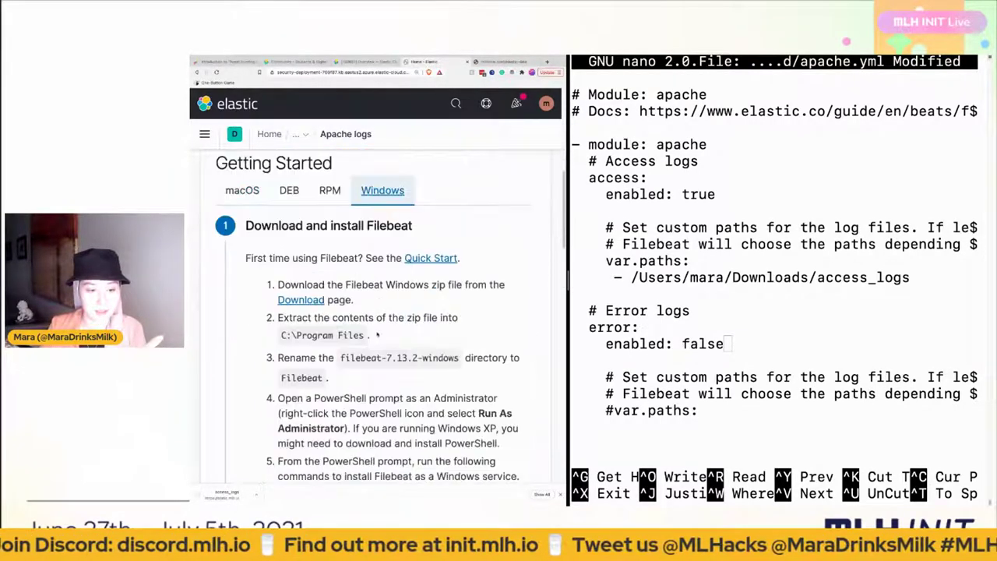
scroll(376, 333, "down", 4)
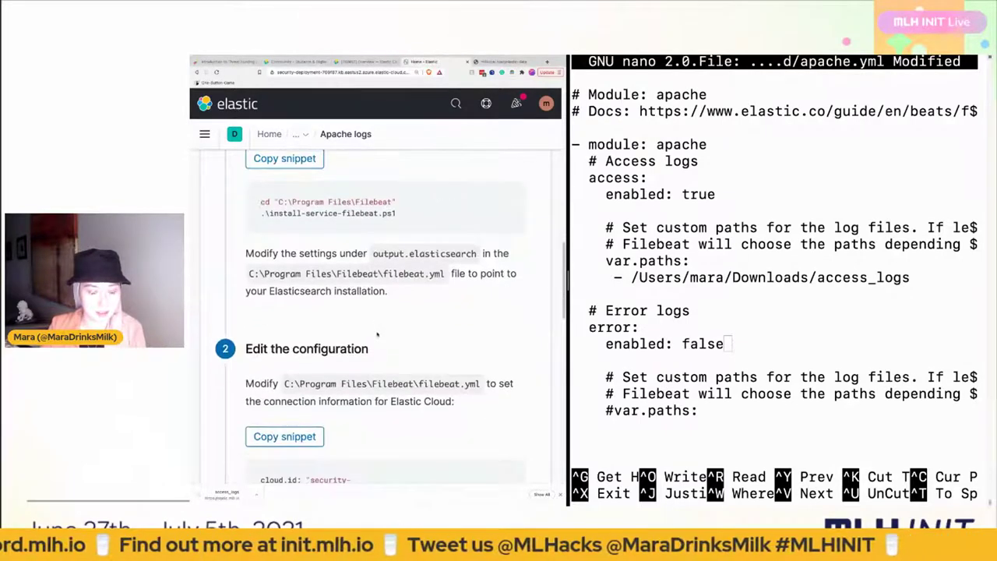
scroll(376, 333, "down", 5)
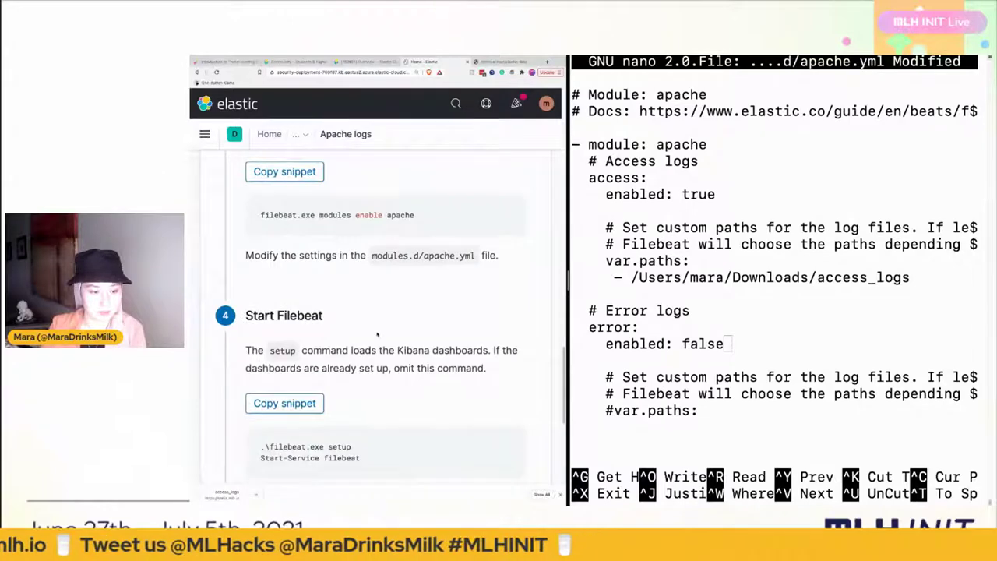
- Review the Windows Filebeat instructions again, from downloading and installing through the output.elasticsearch note to the Edit the configuration step
scroll(376, 333, "up", 6)
scroll(376, 333, "up", 3)
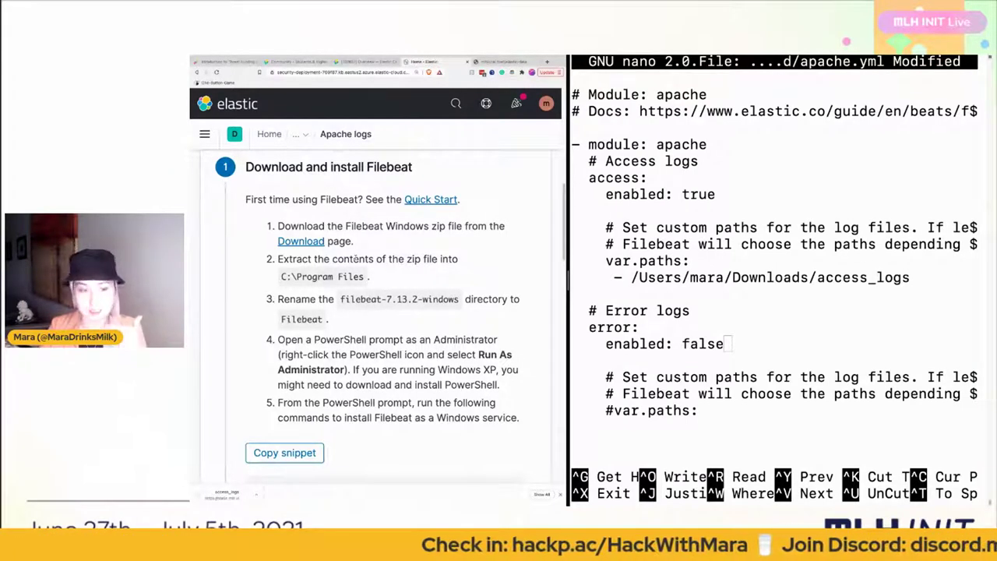
scroll(359, 261, "down", 1)
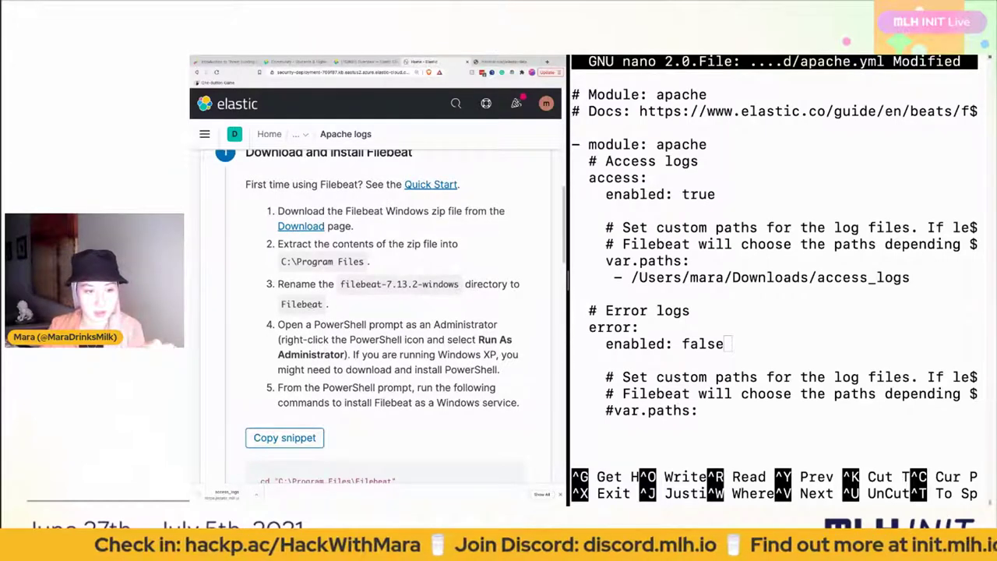
scroll(308, 310, "down", 2)
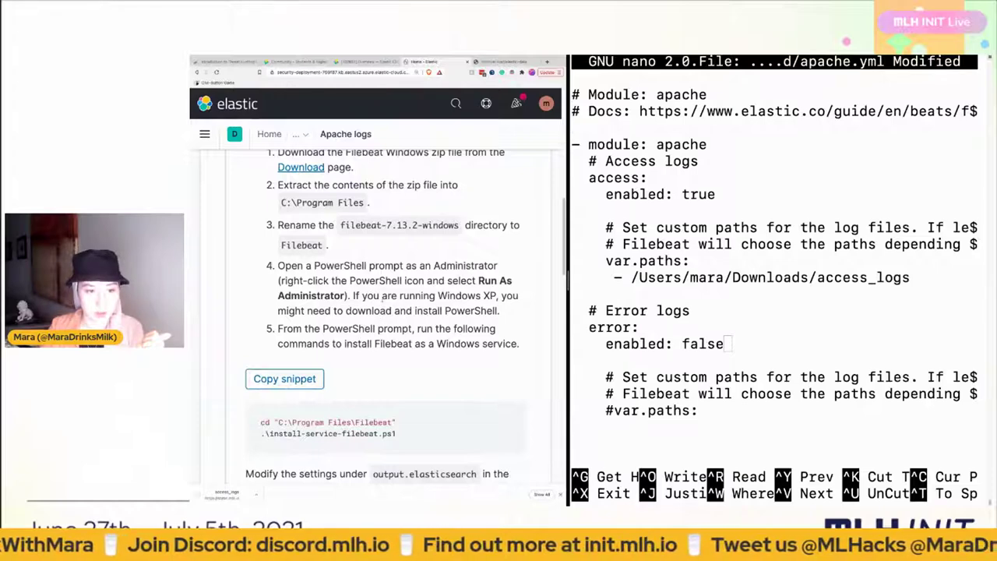
scroll(382, 297, "down", 2)
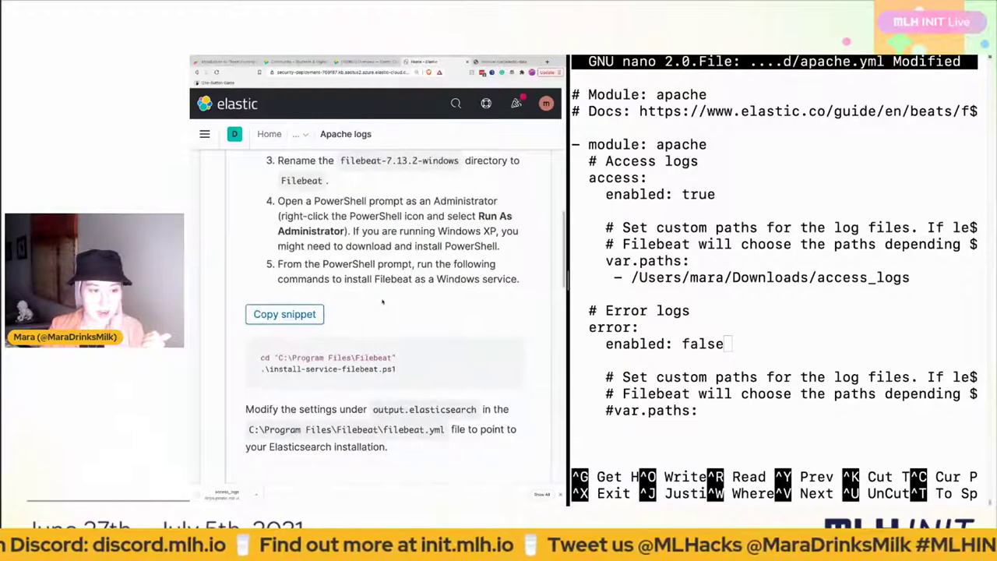
scroll(360, 310, "down", 3)
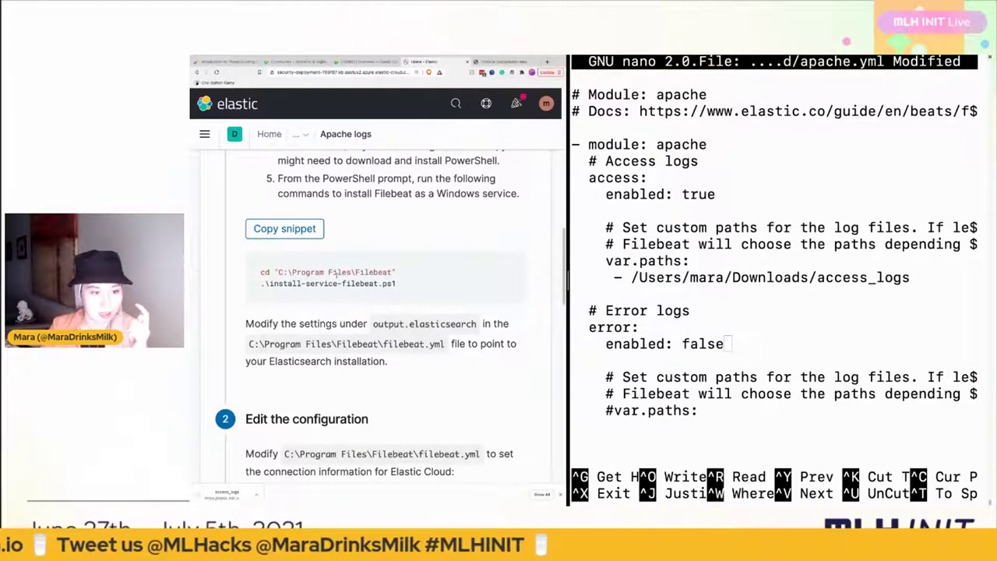
scroll(335, 271, "down", 2)
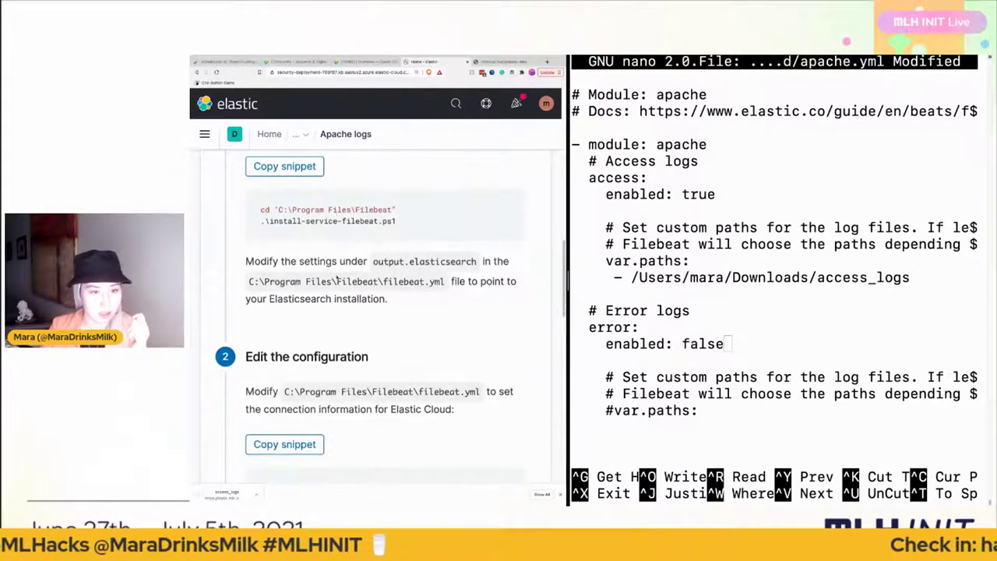
scroll(336, 277, "down", 1)
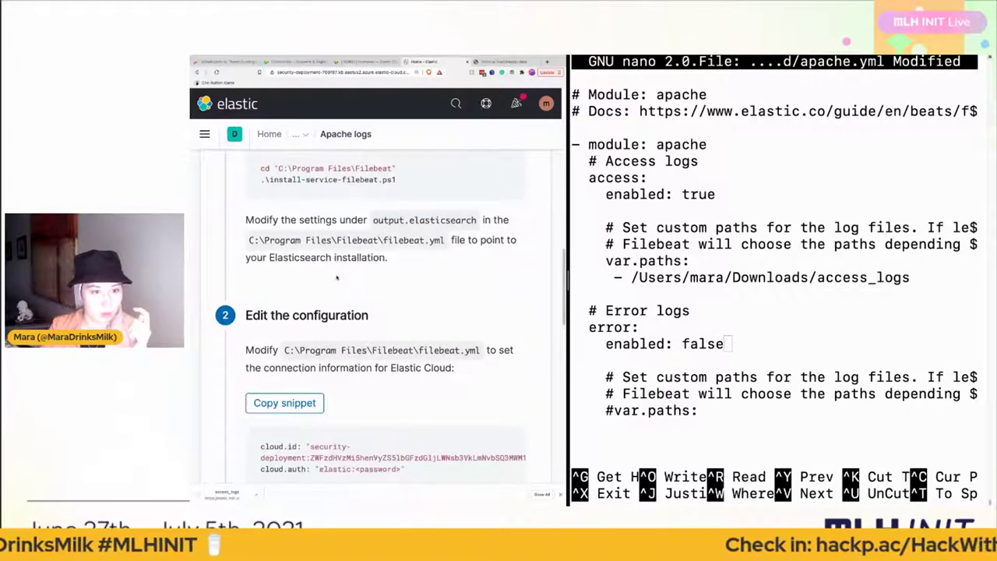
scroll(336, 277, "down", 1)
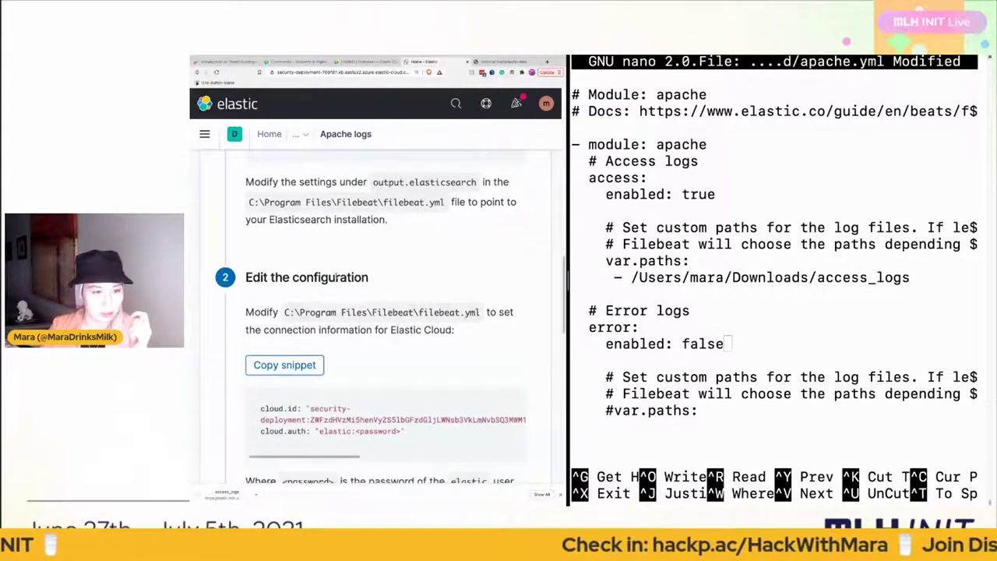
scroll(336, 277, "up", 3)
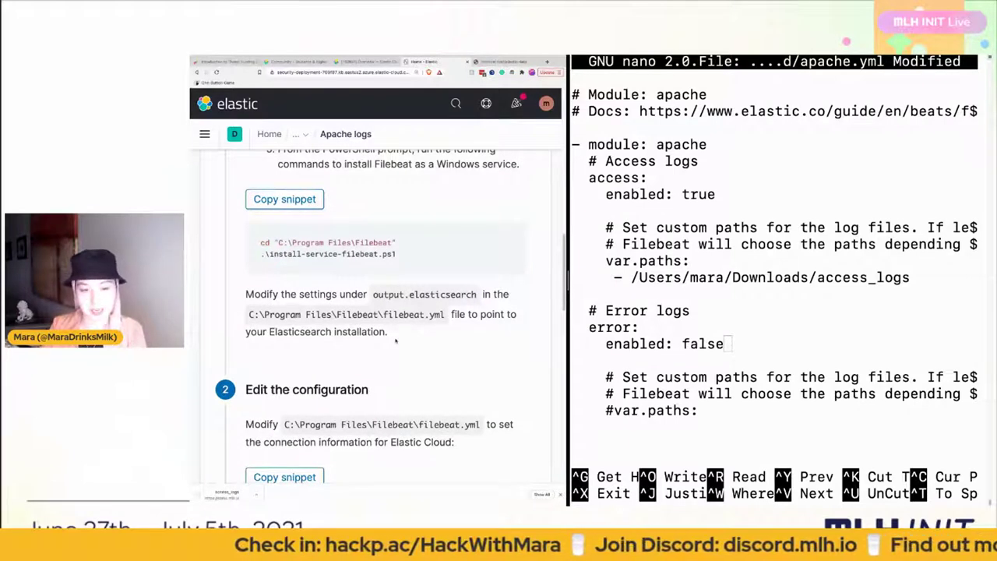
scroll(396, 340, "down", 1)
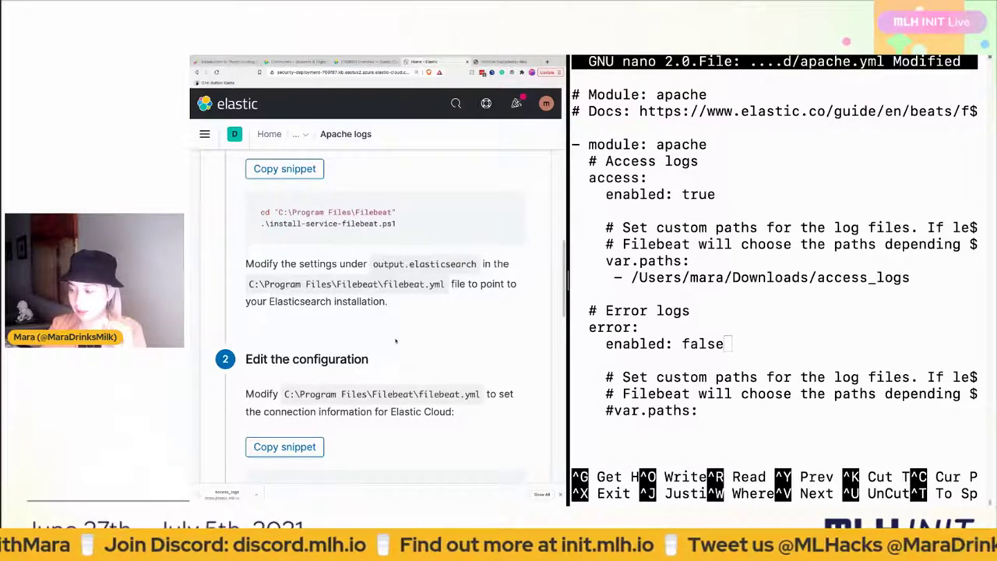
- Highlight the edited settings in apache.yml: the access log var.paths entry and the false value for error logs
left_click(681, 291)
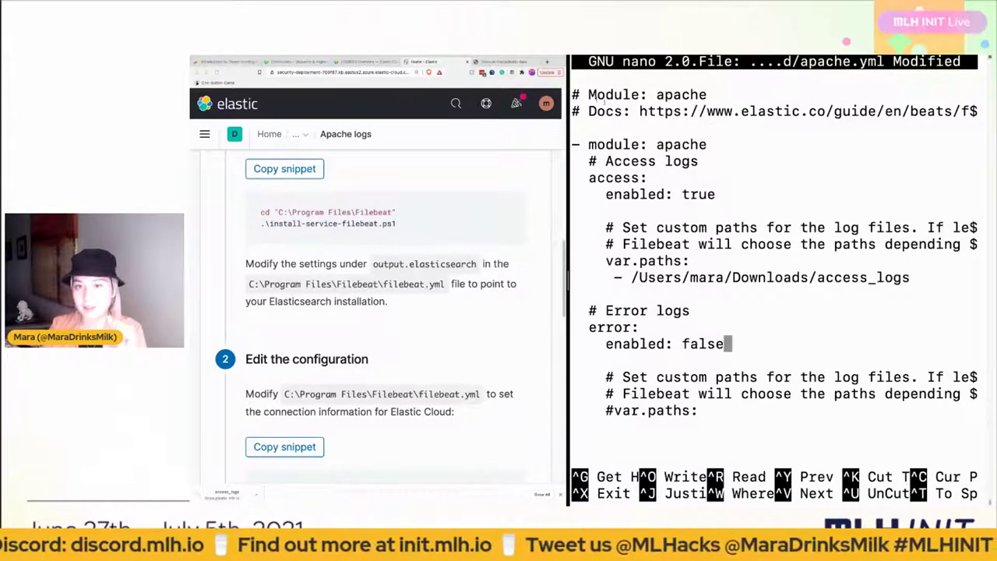
left_click_drag(575, 93, 701, 427)
left_click(661, 204)
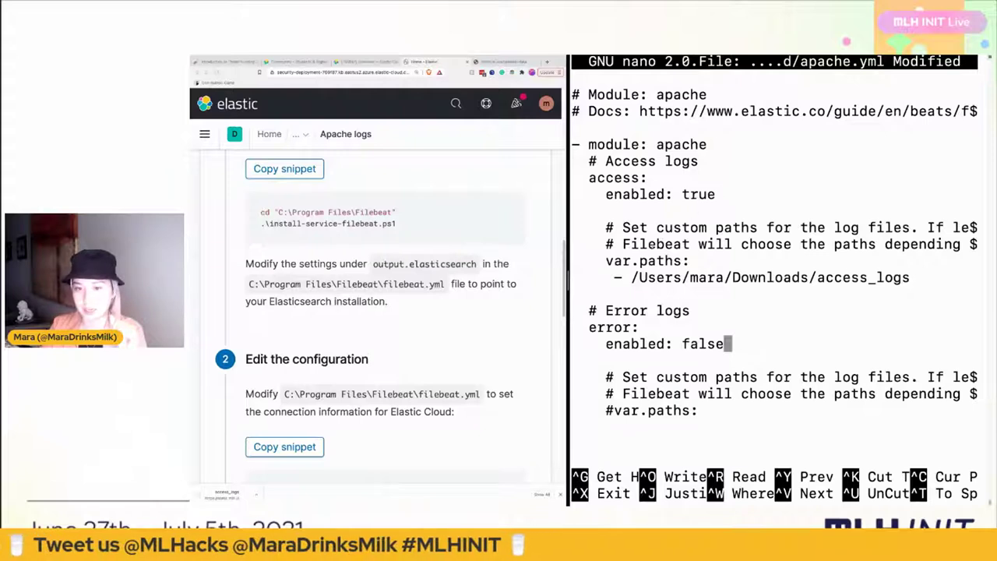
left_click_drag(608, 261, 911, 278)
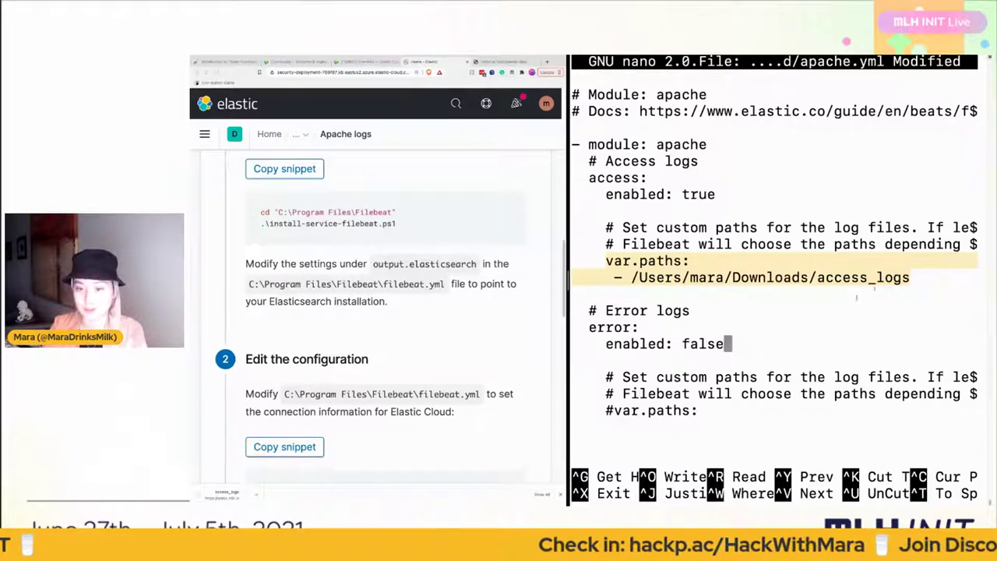
left_click(718, 344)
left_click_drag(724, 344, 680, 344)
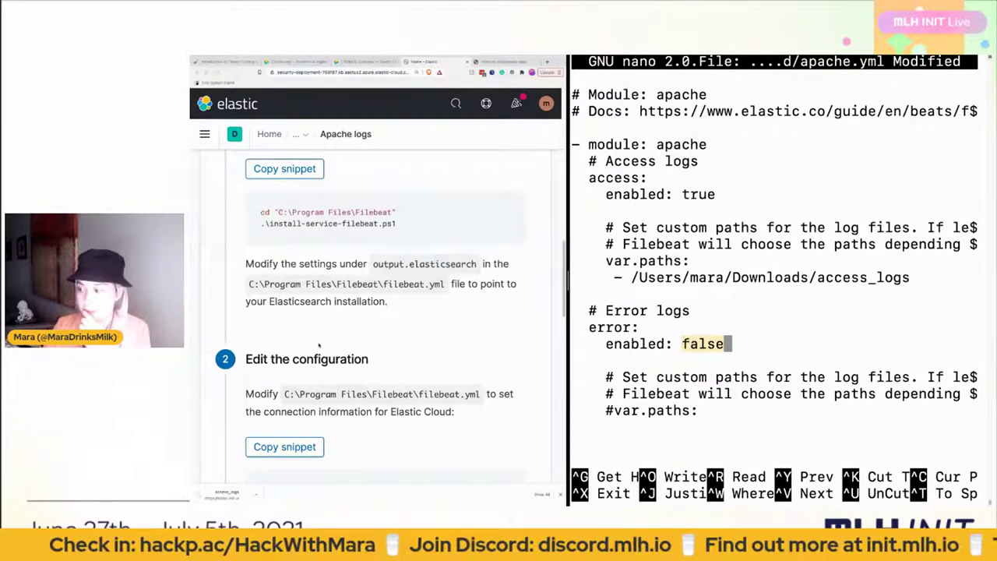
- Read through the Windows instructions from Edit the configuration to the Start Filebeat commands
left_click(359, 311)
scroll(359, 311, "down", 2)
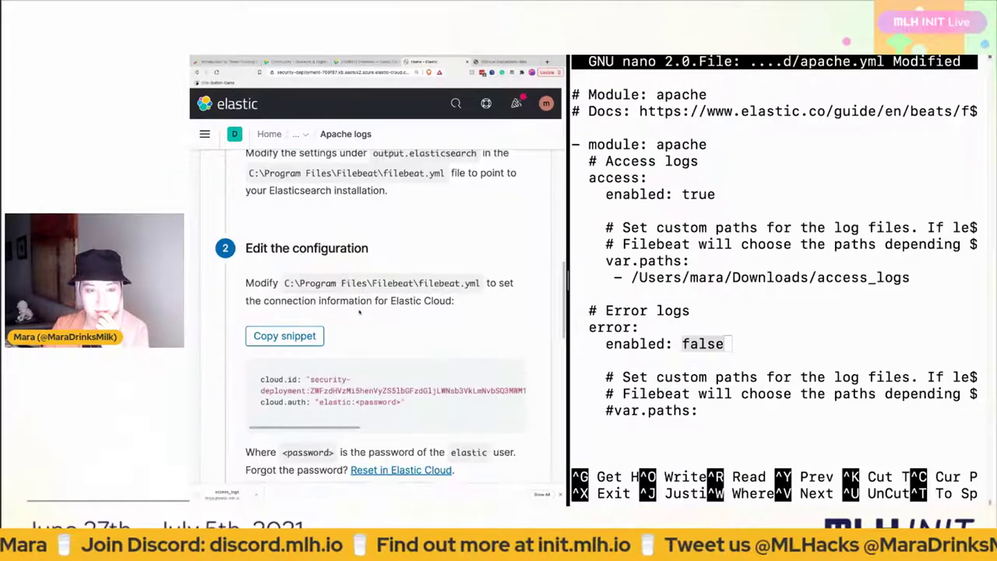
scroll(359, 309, "up", 1)
scroll(359, 309, "down", 2)
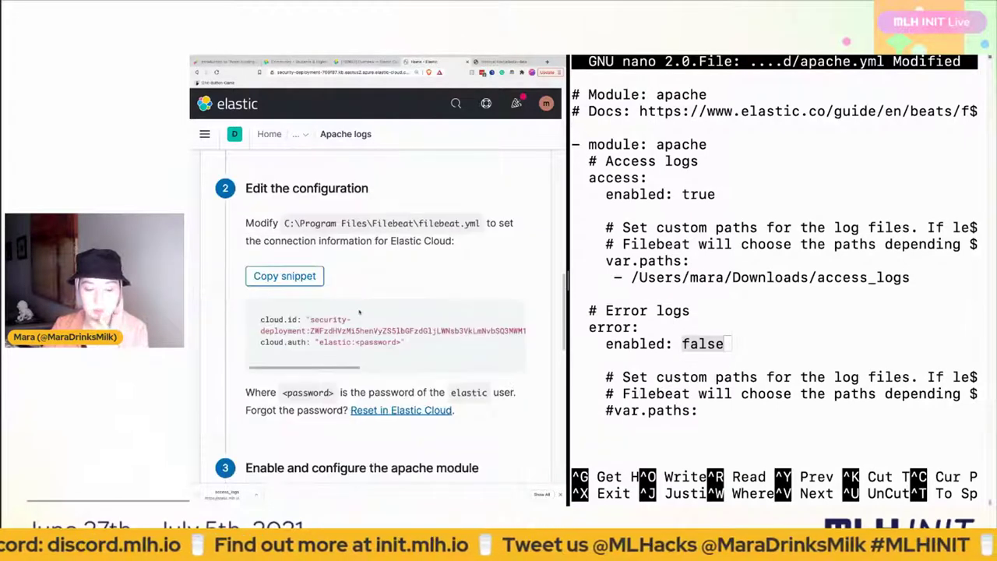
scroll(359, 311, "down", 4)
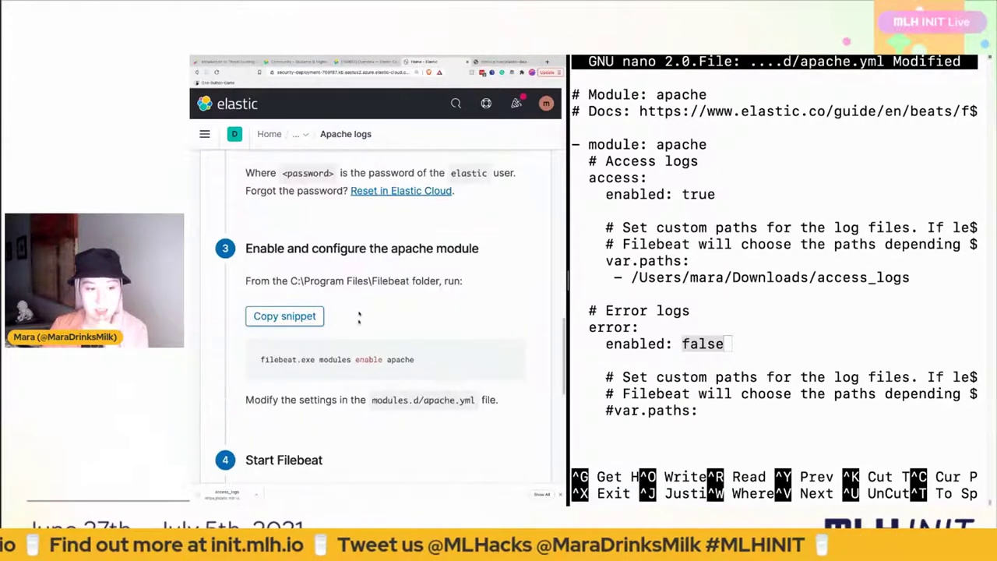
scroll(417, 301, "down", 3)
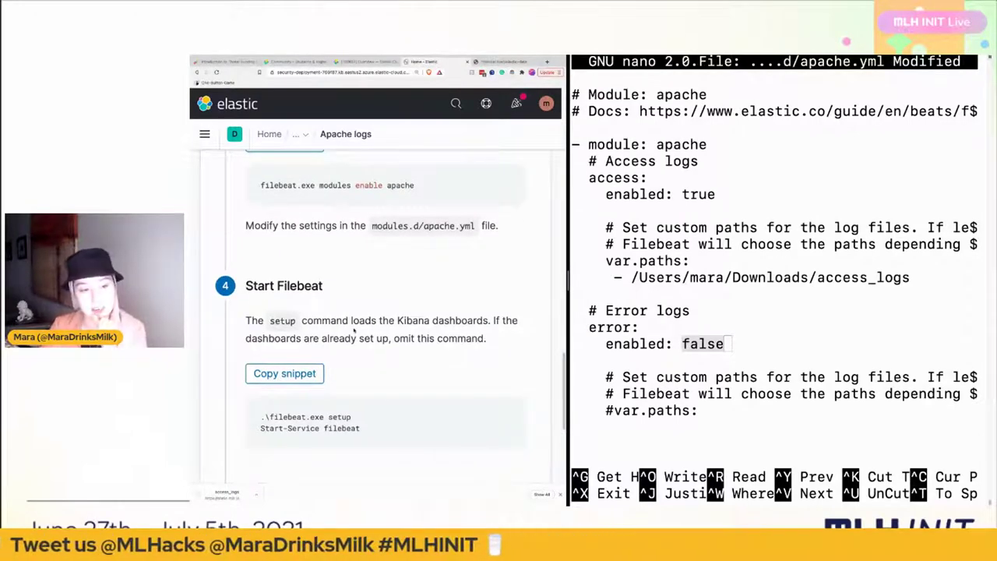
- Switch the Getting Started instructions back to macOS and highlight the modules.d/apache.yml file name in the apache module step
scroll(354, 331, "up", 15)
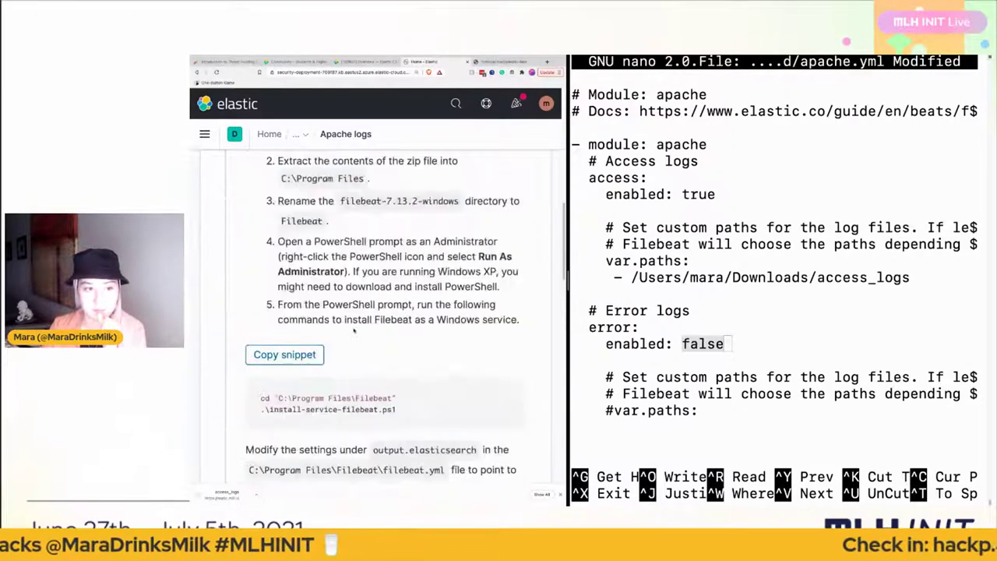
scroll(352, 331, "up", 1)
left_click(255, 226)
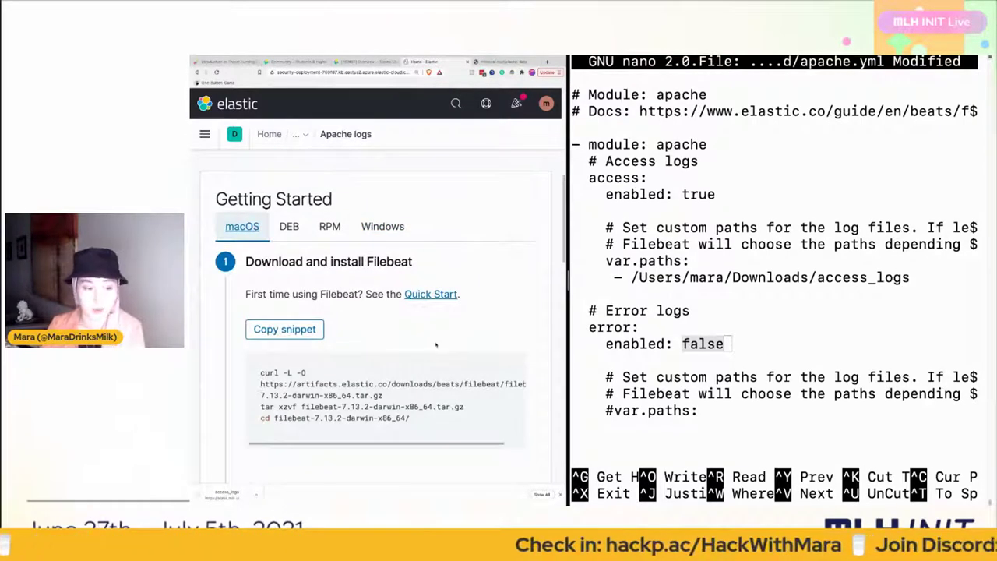
scroll(436, 345, "down", 1)
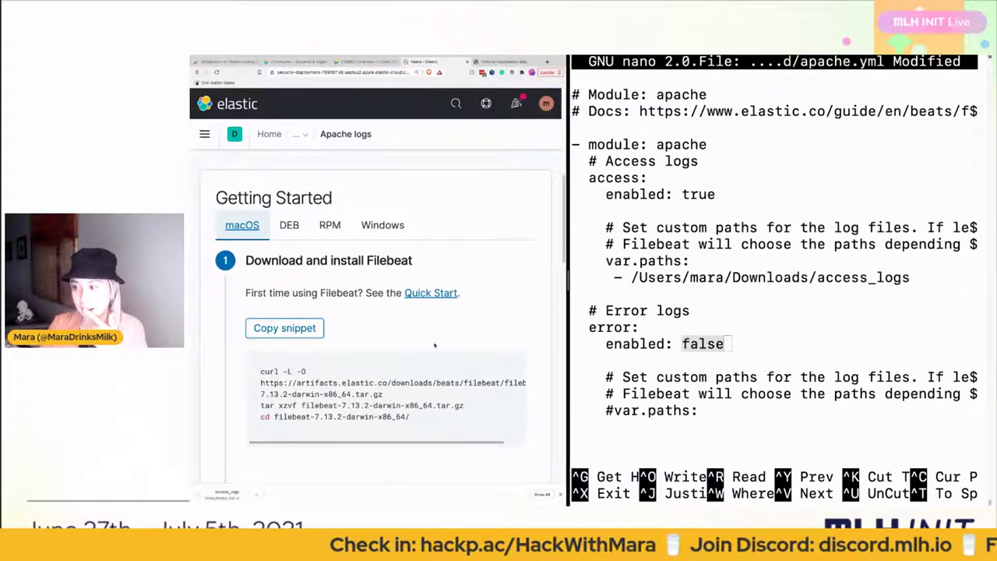
scroll(432, 345, "down", 5)
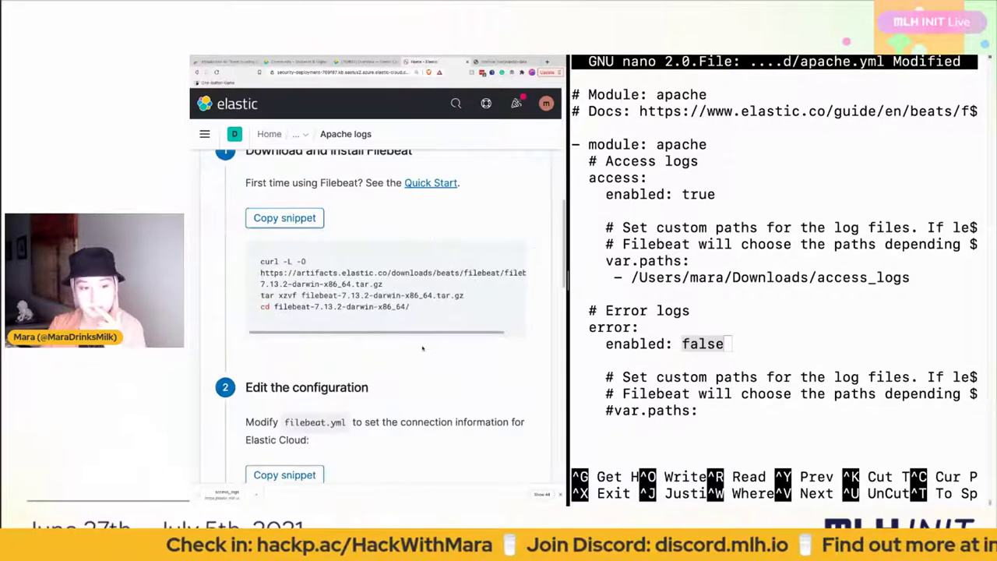
scroll(422, 348, "down", 7)
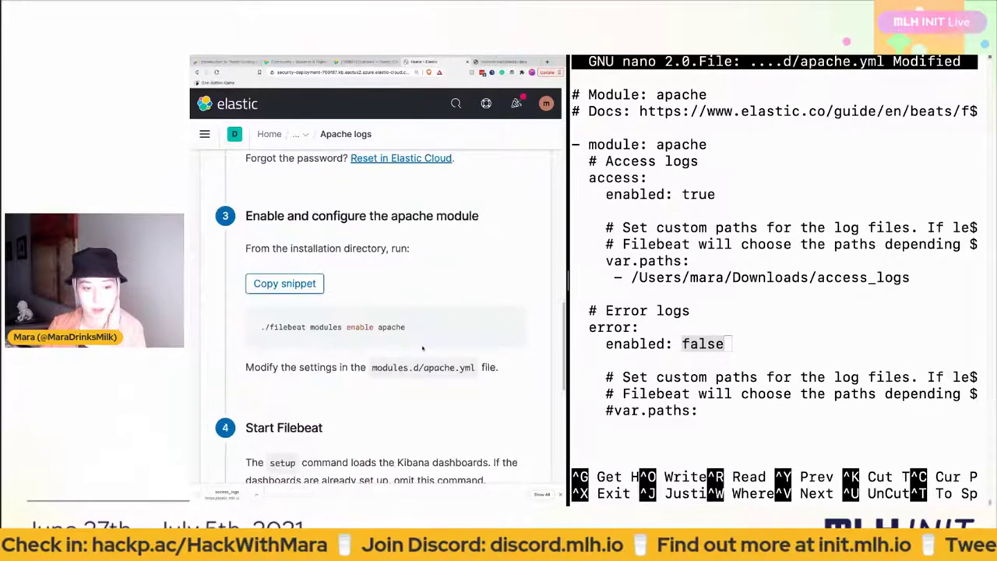
left_click_drag(372, 356, 479, 355)
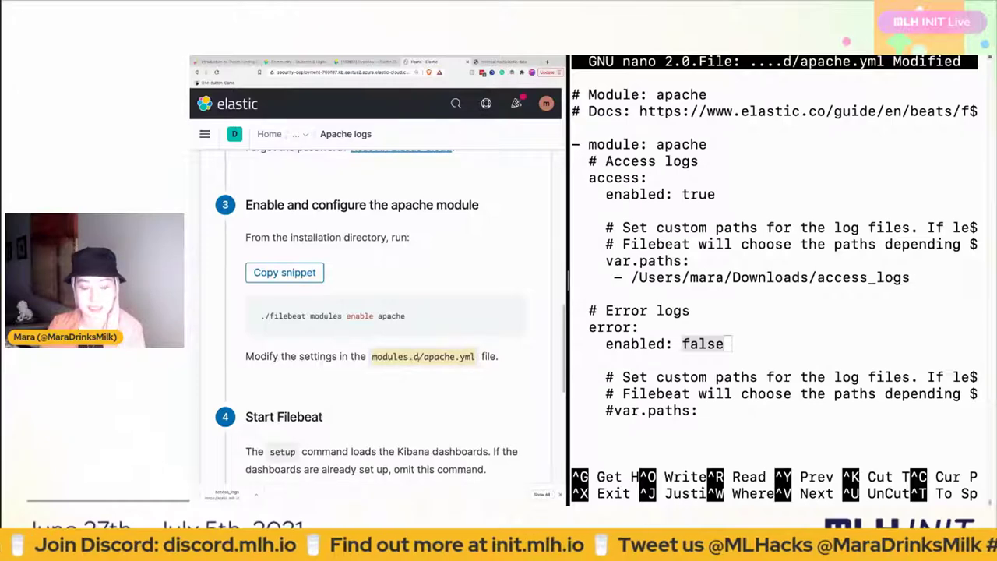
- Highlight the var.paths entry in apache.yml and check the macOS instructions for the apache module and starting Filebeat
left_click(724, 290)
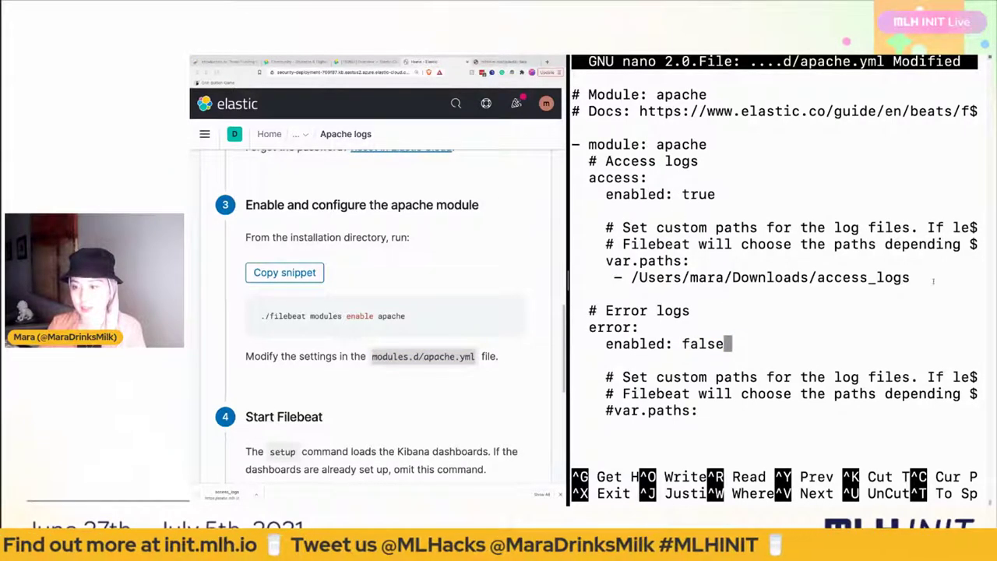
left_click_drag(606, 261, 910, 277)
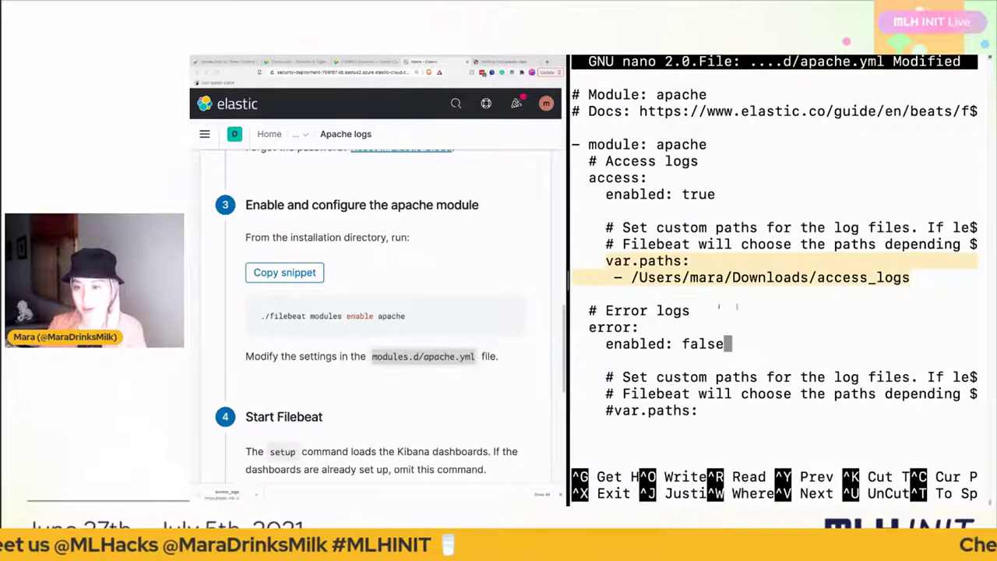
left_click(613, 278)
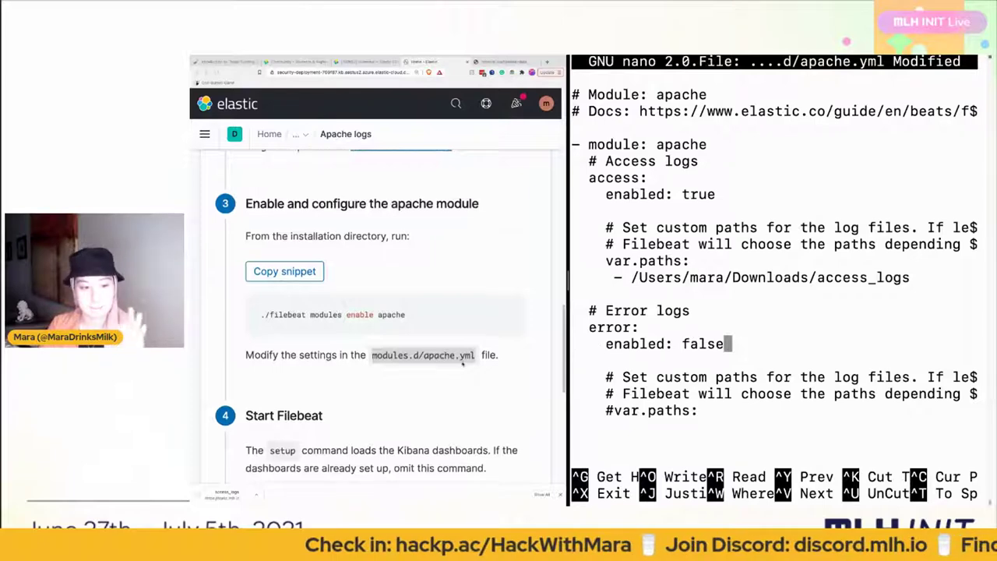
scroll(463, 363, "down", 4)
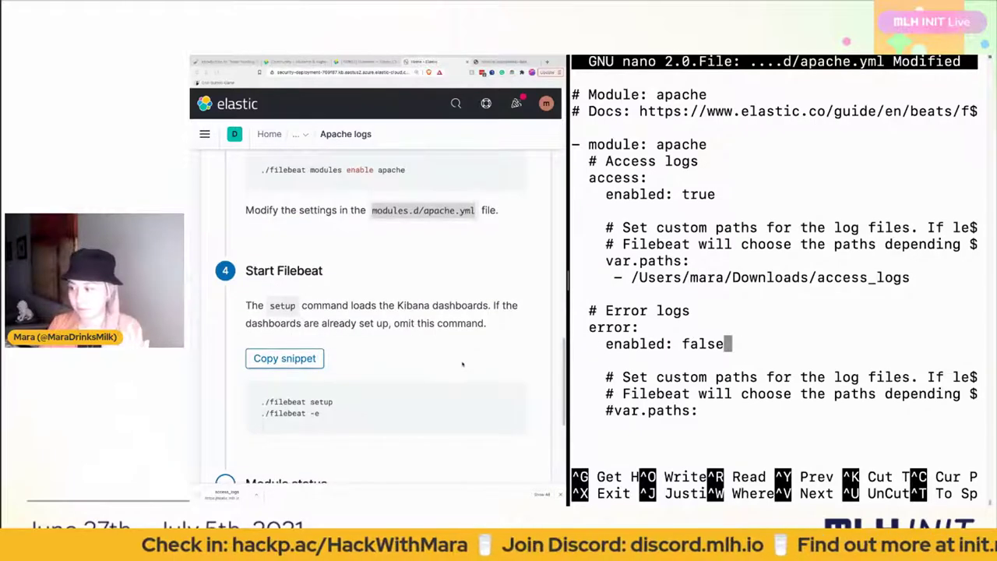
scroll(424, 330, "up", 4)
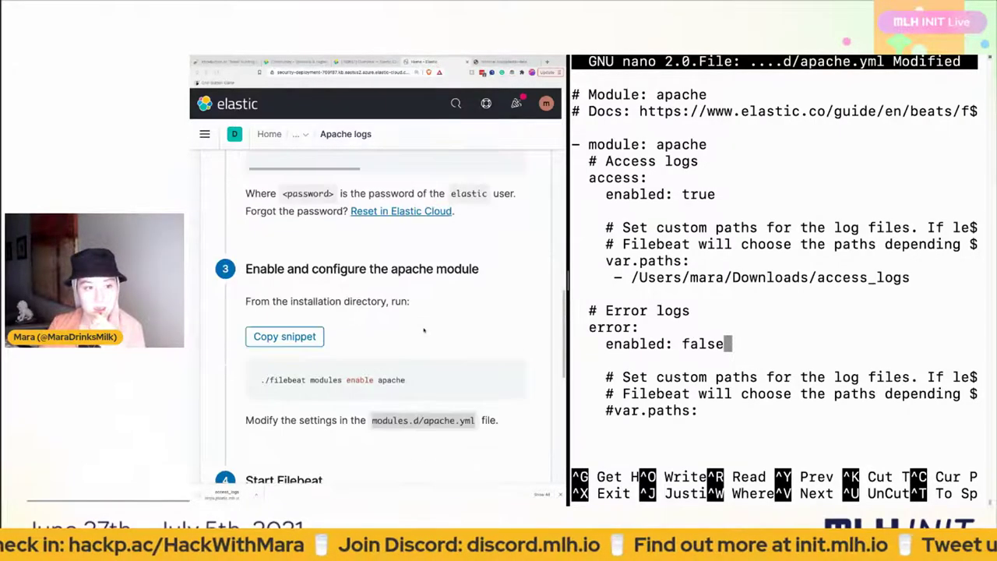
scroll(423, 330, "up", 2)
- Save the changes to modules.d/apache.yml and exit nano
key("ctrl+x")
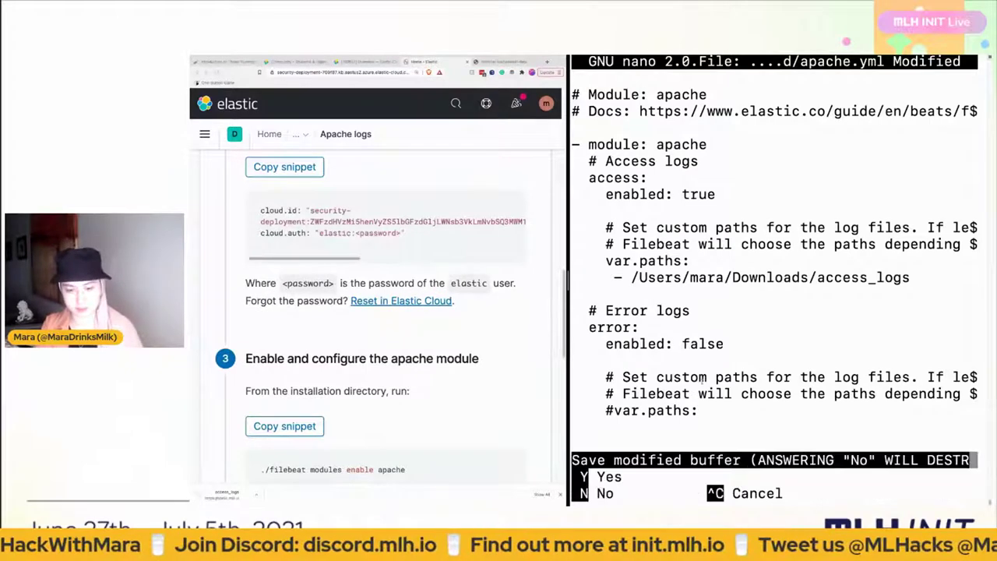
key("y")
key("Return")
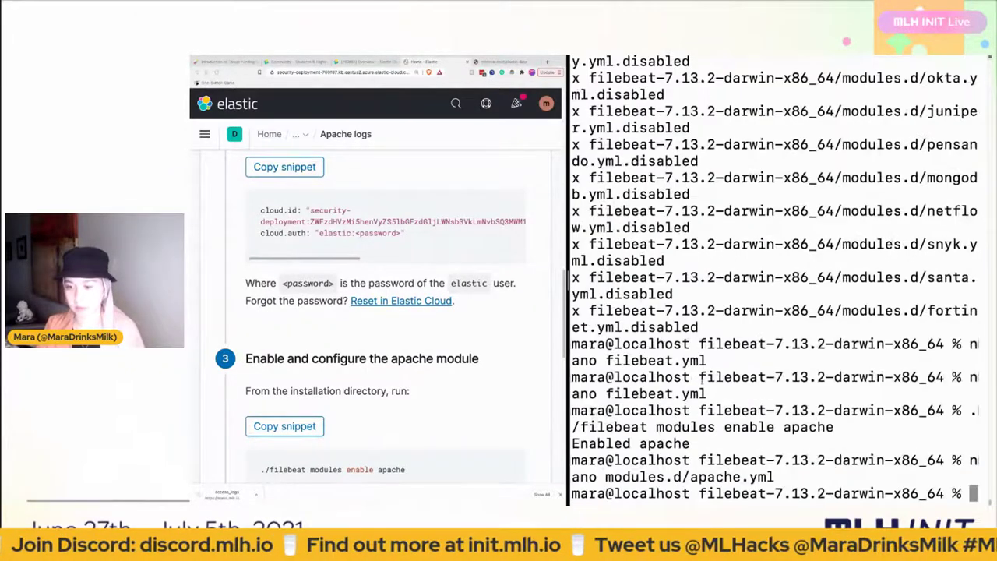
- Reopen filebeat.yml in nano and highlight the Elastic Cloud heading above the cloud.id and cloud.auth settings
type("nano filebeat.yml")
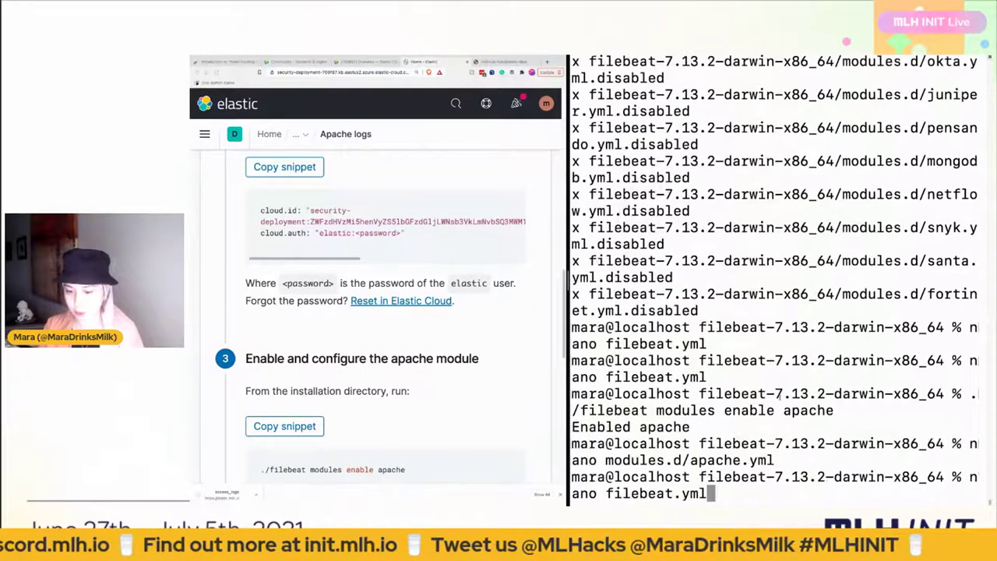
key("Return")
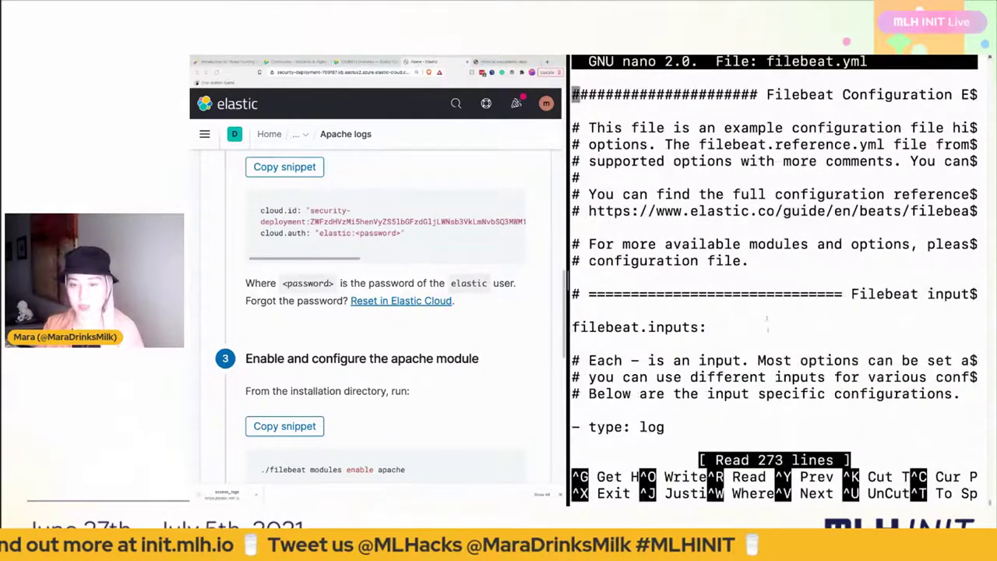
left_click_drag(569, 280, 407, 282)
scroll(657, 257, "down", 5)
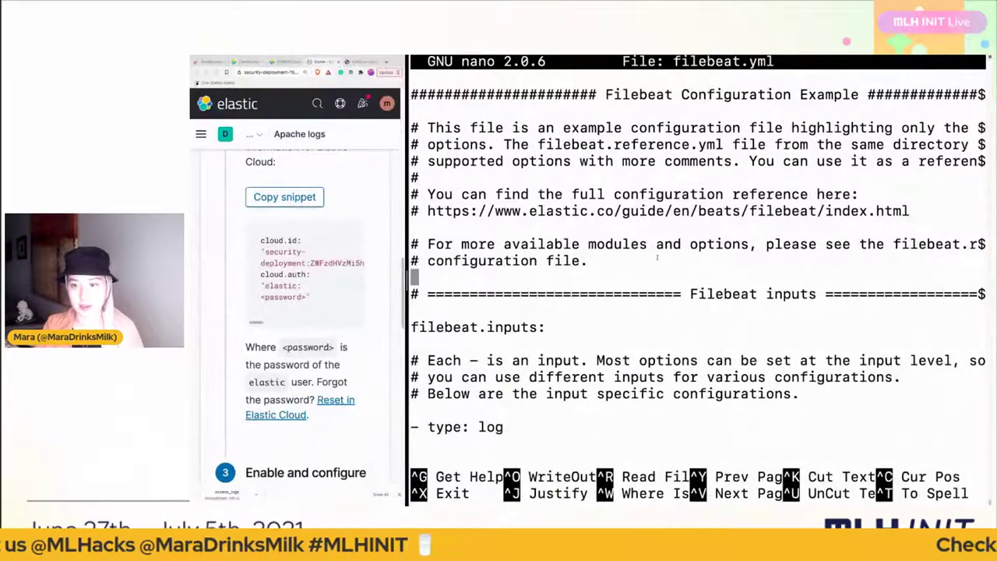
scroll(656, 257, "down", 10)
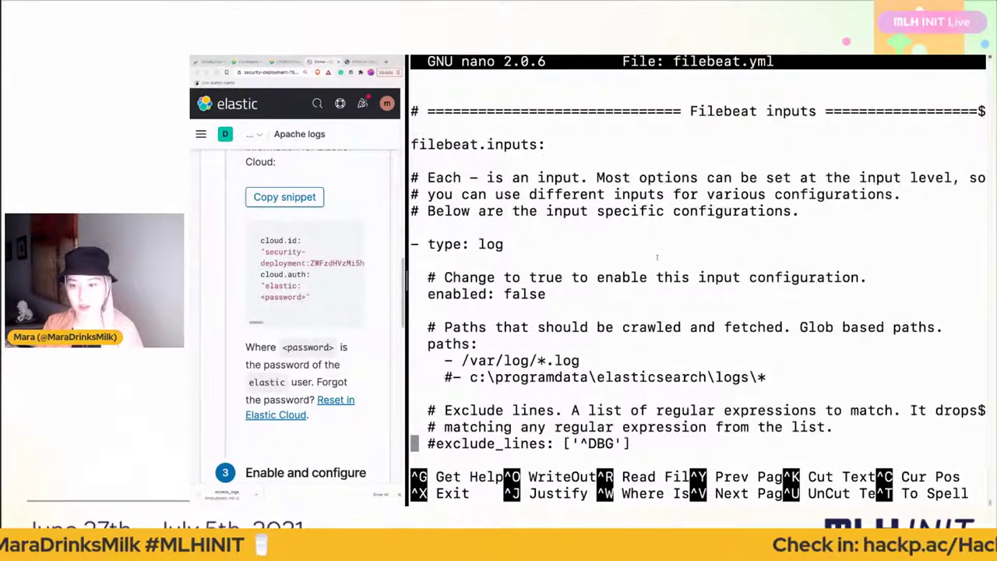
scroll(657, 257, "down", 15)
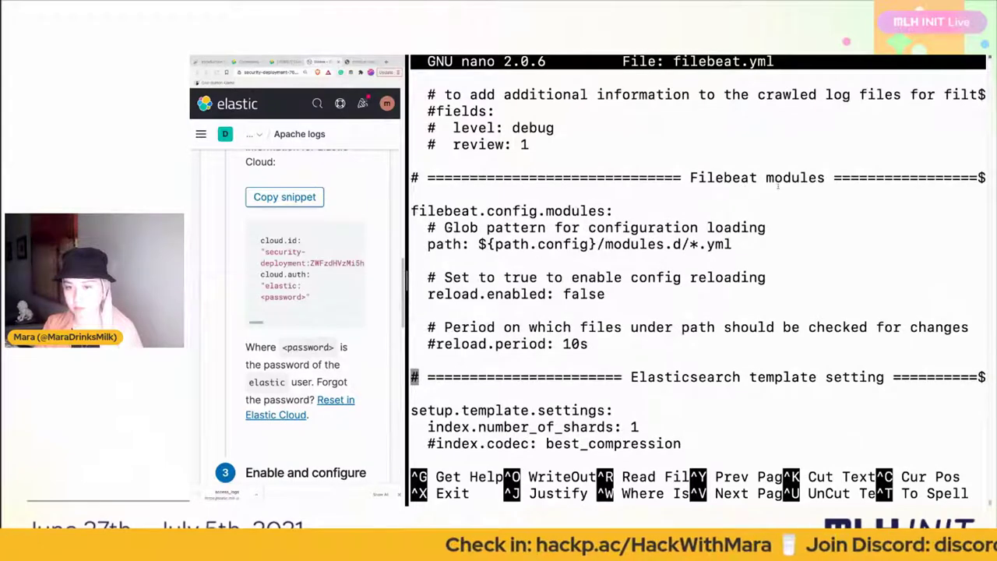
scroll(667, 243, "down", 8)
scroll(779, 180, "down", 10)
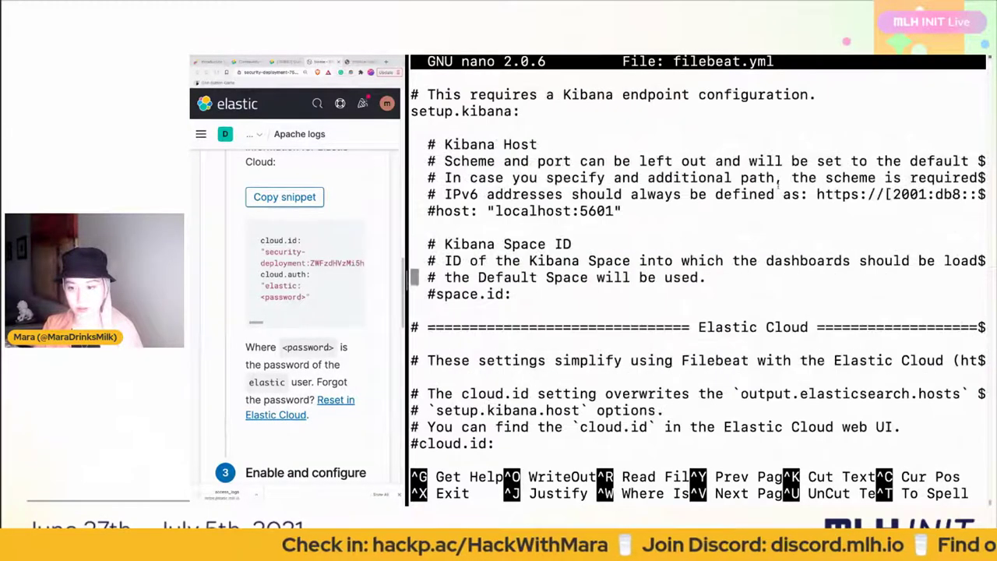
scroll(778, 251, "down", 4)
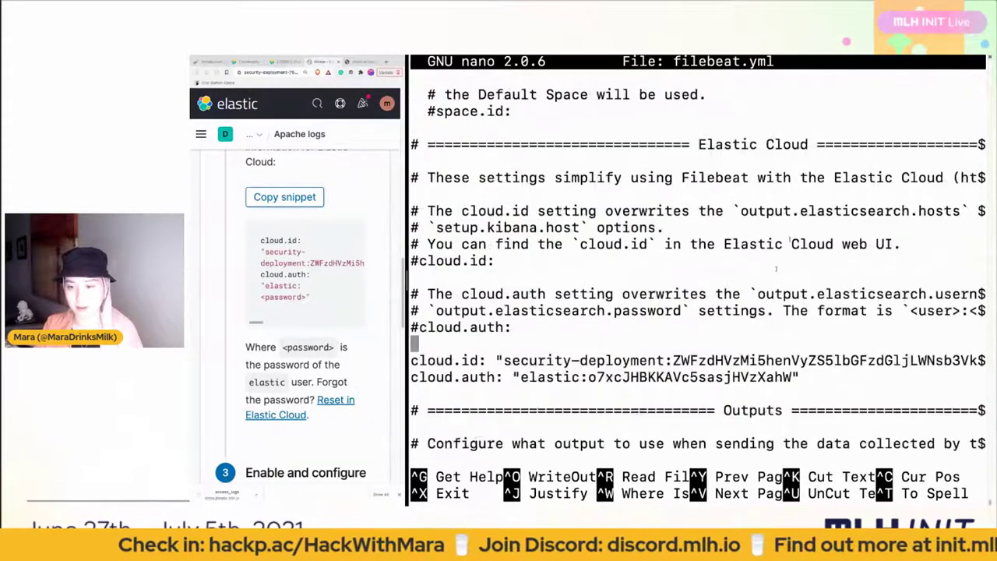
left_click_drag(809, 148, 702, 151)
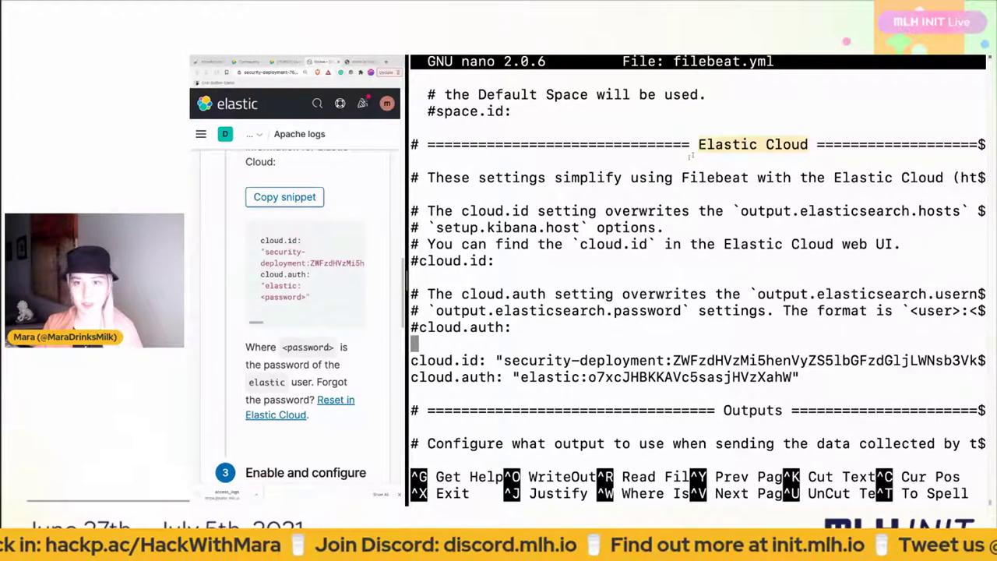
- Copy the Elastic Cloud connection snippet from the instructions and highlight the password part of cloud.auth in filebeat.yml
scroll(360, 247, "up", 2)
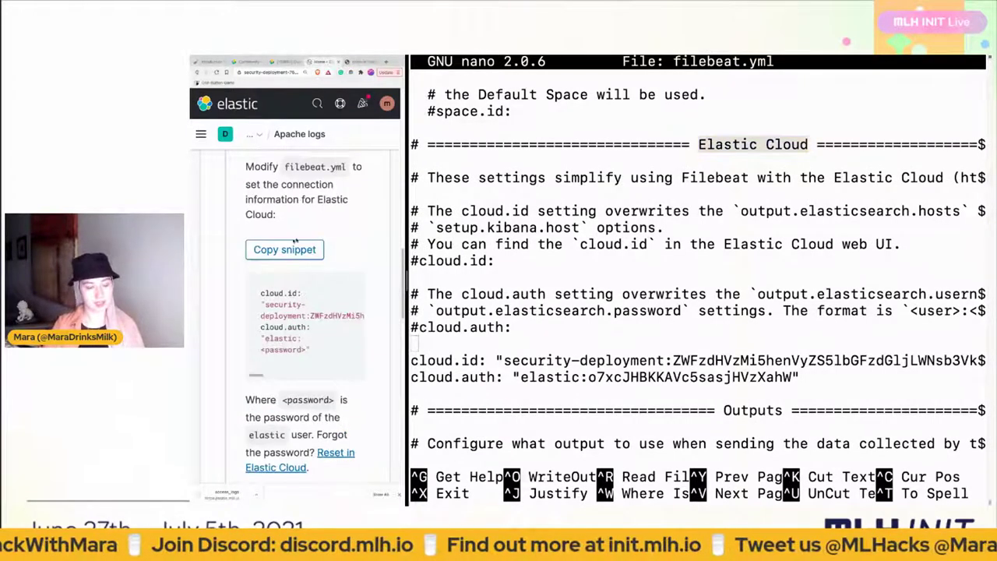
left_click(285, 250)
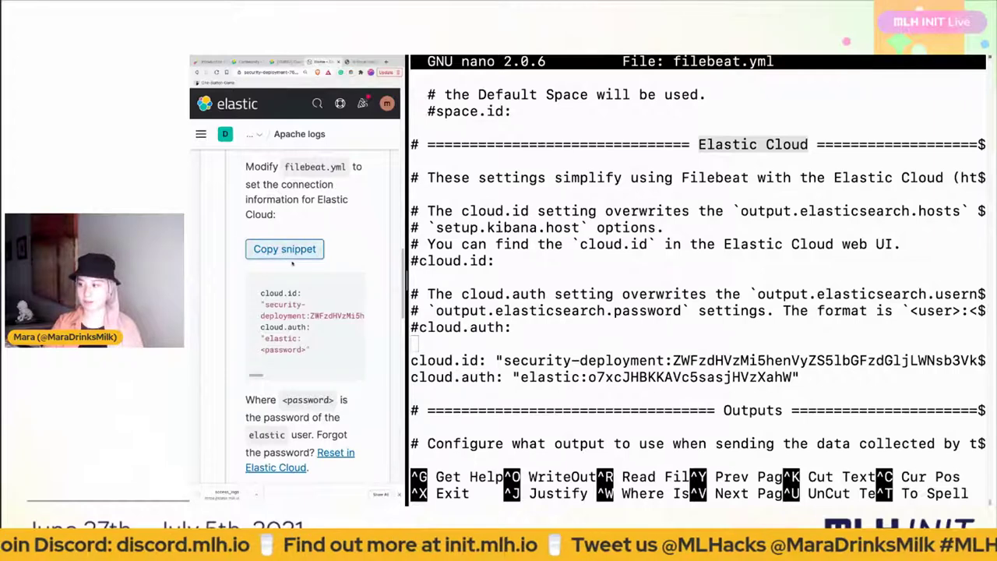
left_click(423, 355)
left_click_drag(411, 360, 589, 379)
left_click(793, 377)
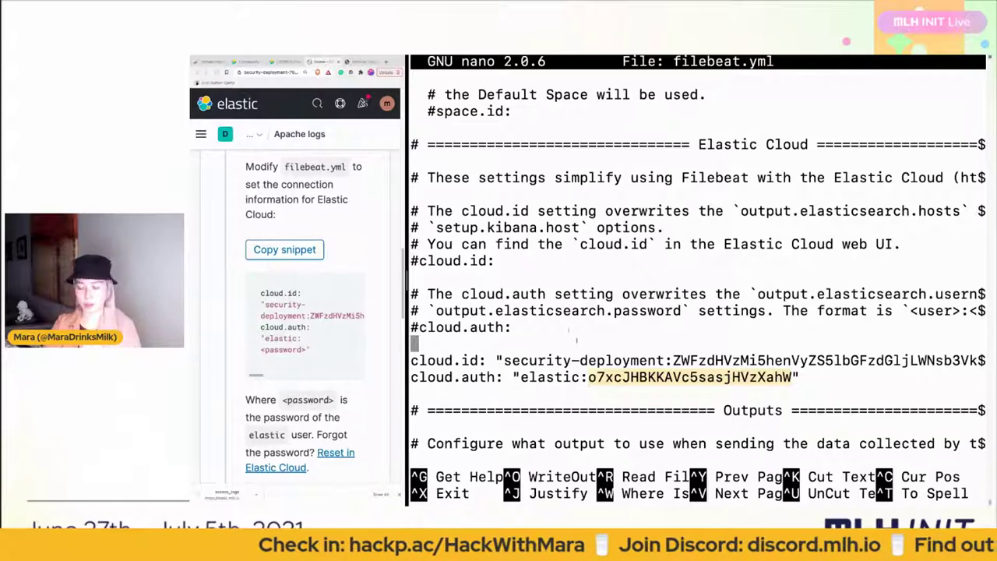
- Switch the Getting Started instructions to Windows and read the Filebeat installation steps up to Edit the configuration
scroll(238, 262, "up", 6)
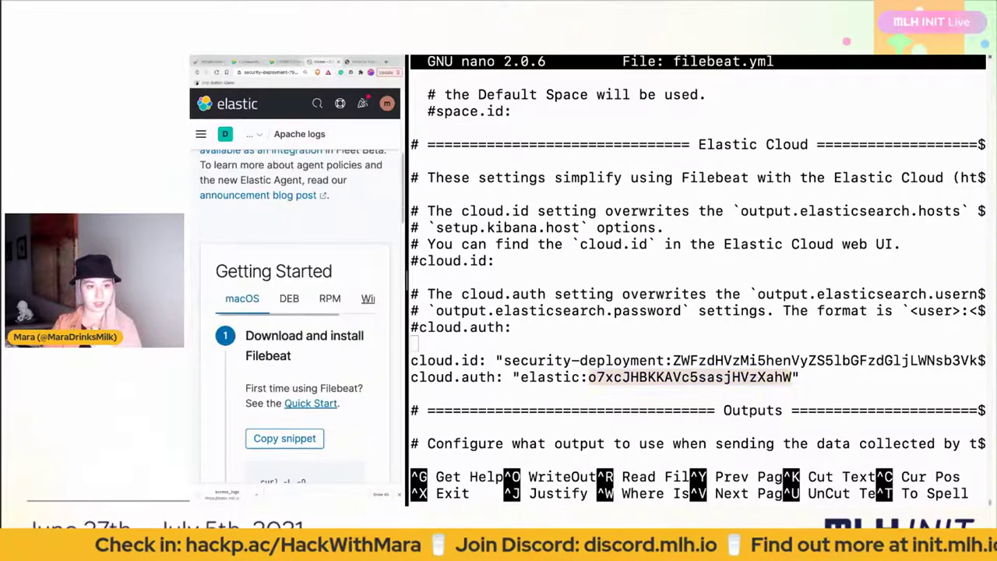
scroll(363, 302, "down", 10)
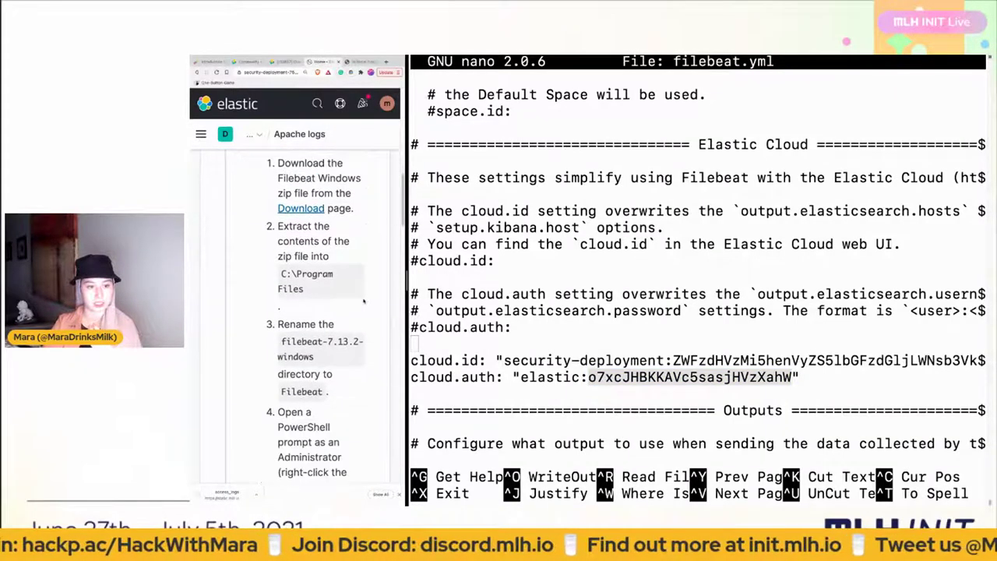
scroll(363, 302, "down", 4)
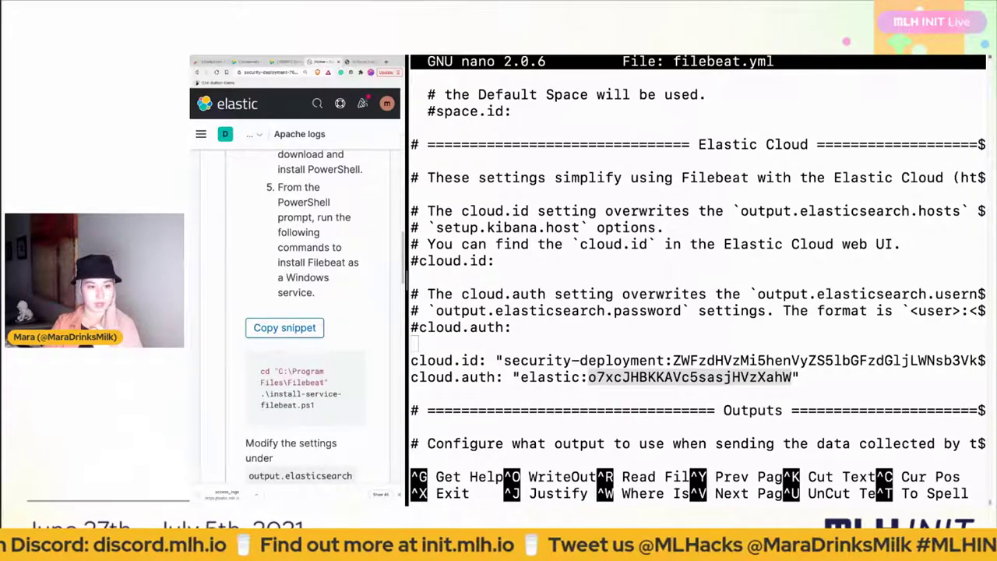
left_click_drag(406, 259, 514, 259)
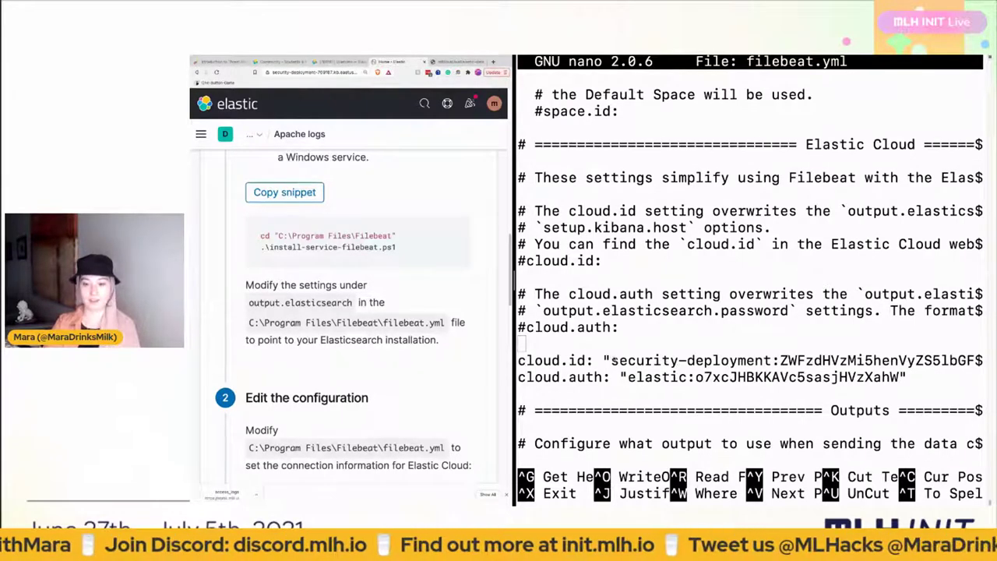
- Highlight the cloud.id value and the password in cloud.auth, and exit filebeat.yml without changes
left_click_drag(612, 360, 974, 360)
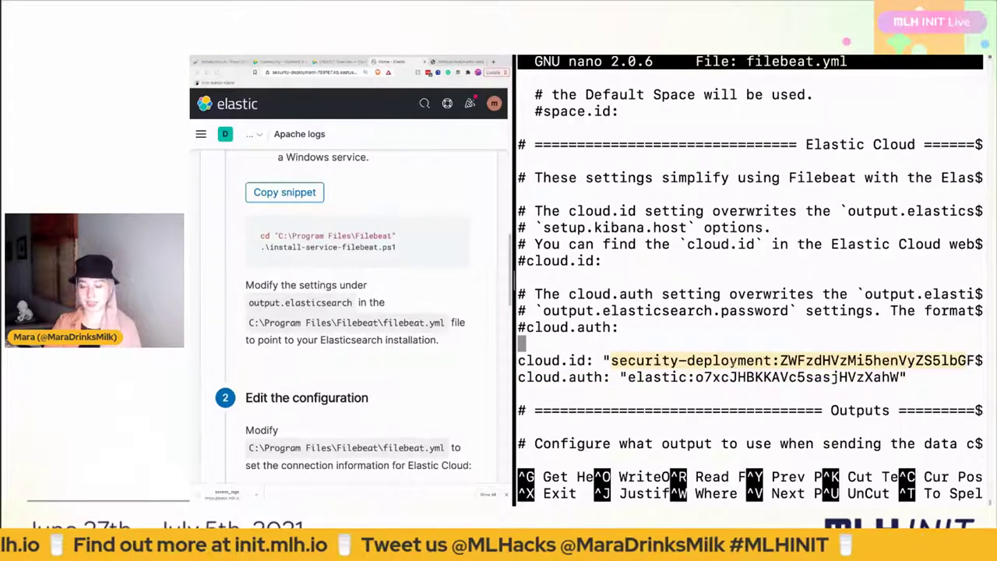
right_click(703, 370)
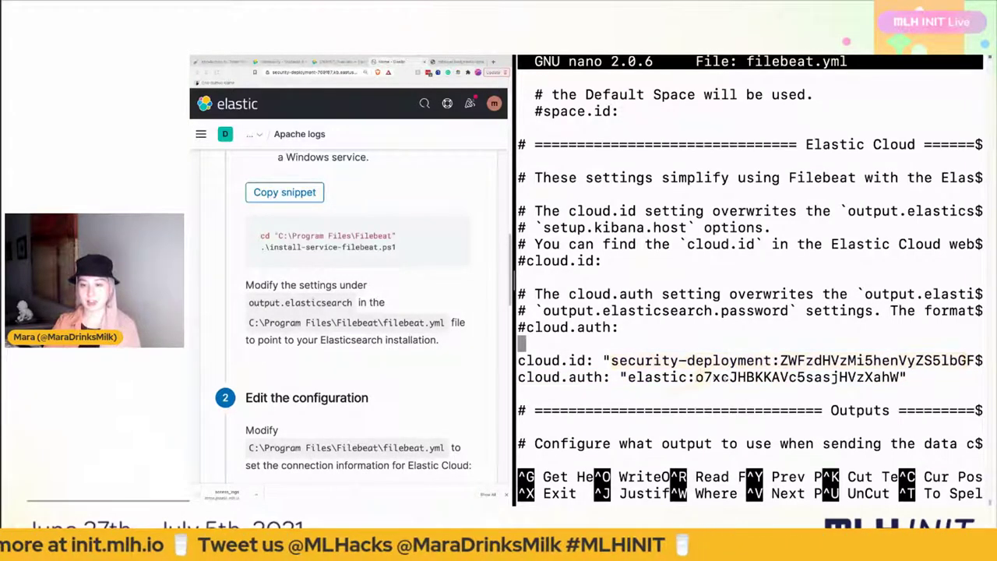
double_click(890, 376)
right_click(890, 380)
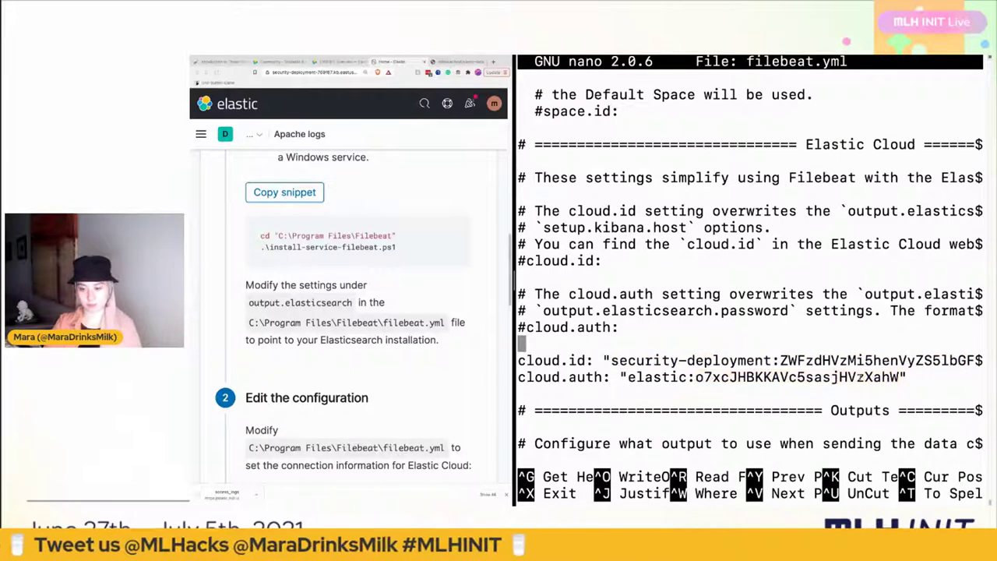
key("ctrl+x")
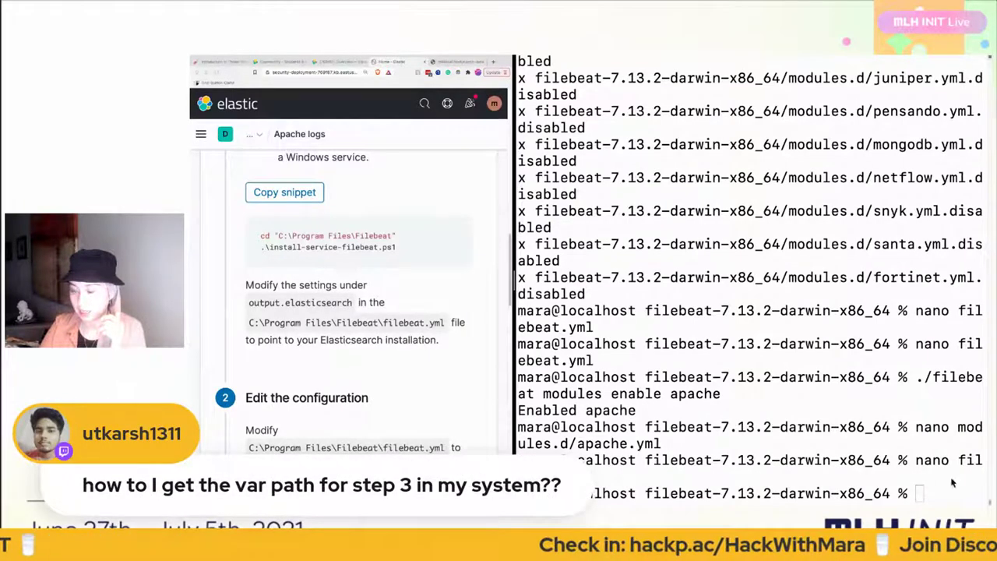
- Reopen modules.d/apache.yml in nano, highlight its access_logs path under var.paths, and bring up the log data download page
key("Up")
key("Up")
key("Return")
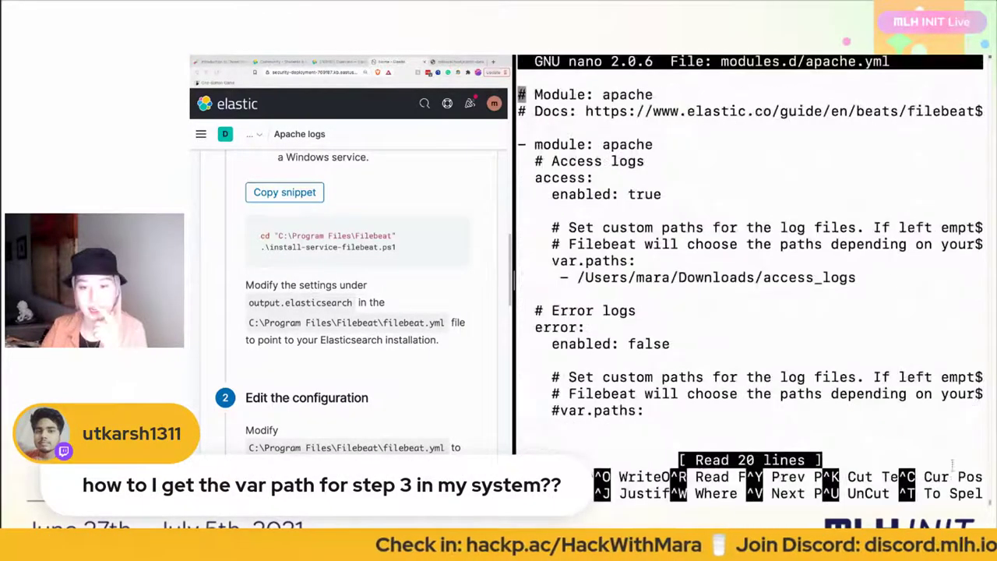
left_click_drag(856, 278, 564, 271)
left_click(457, 64)
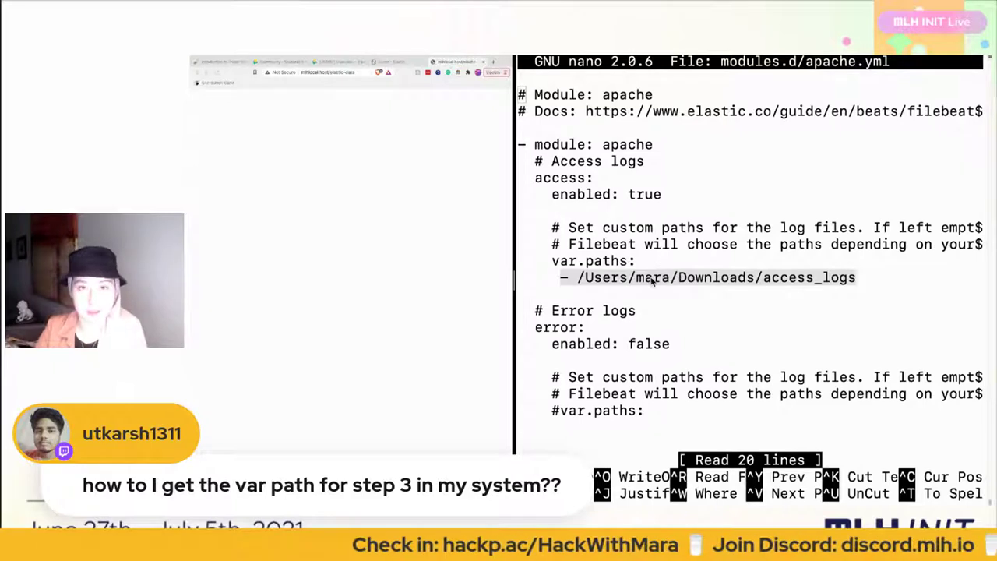
left_click(769, 288)
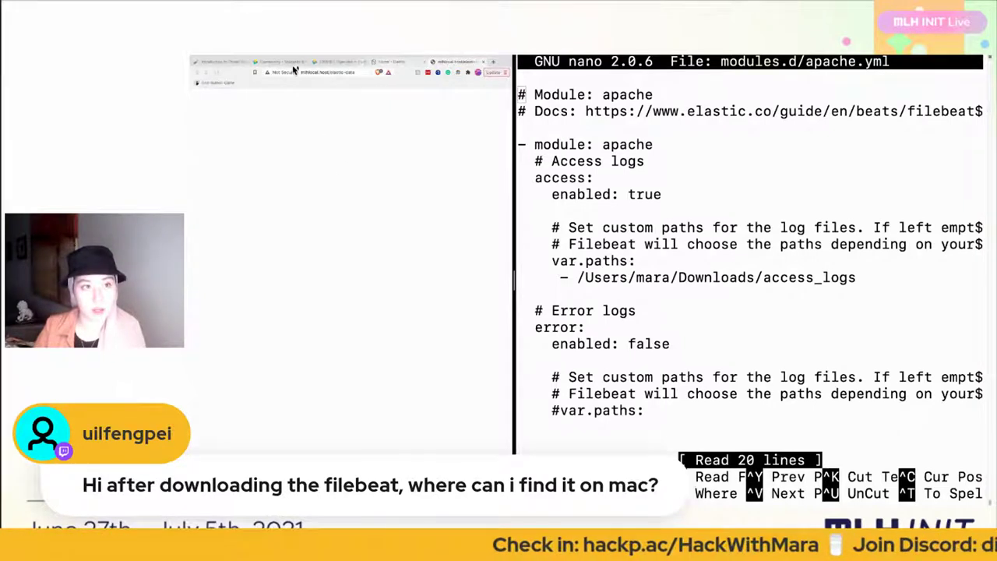
- Return to the Apache logs instructions, review the Edit the configuration section, and exit modules.d/apache.yml
left_click(345, 62)
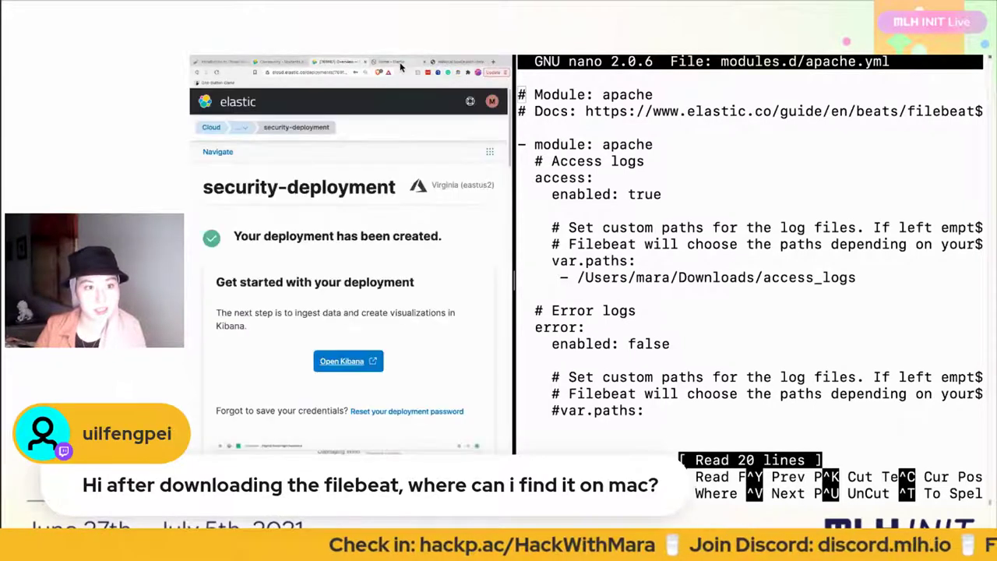
left_click(398, 62)
scroll(331, 261, "down", 3)
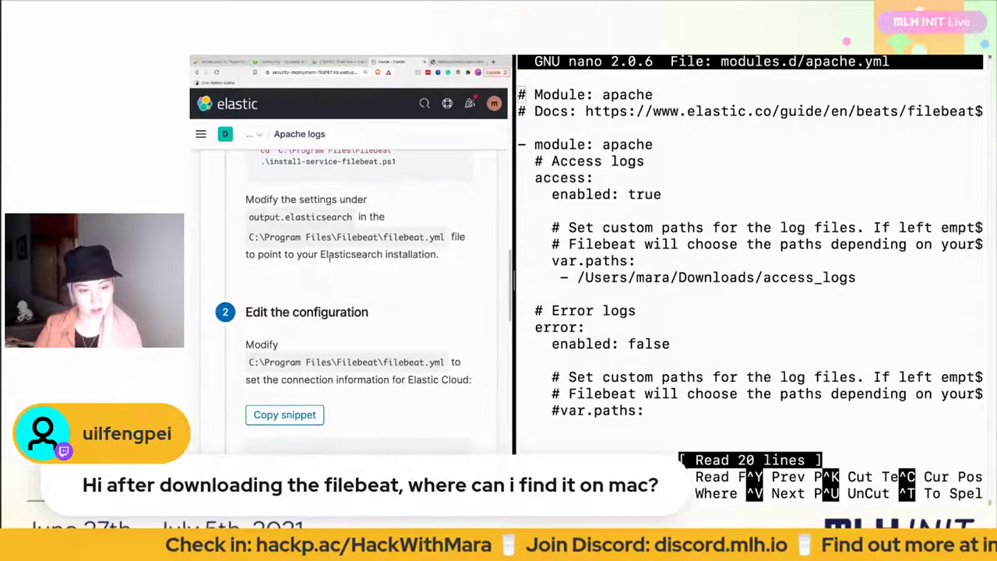
scroll(329, 261, "down", 2)
scroll(330, 263, "down", 1)
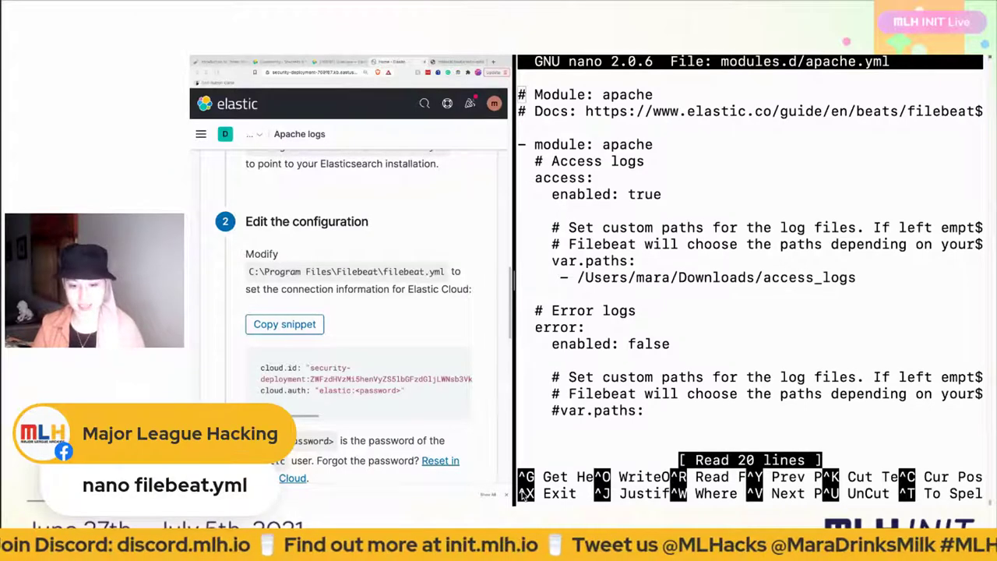
key("ctrl+x")
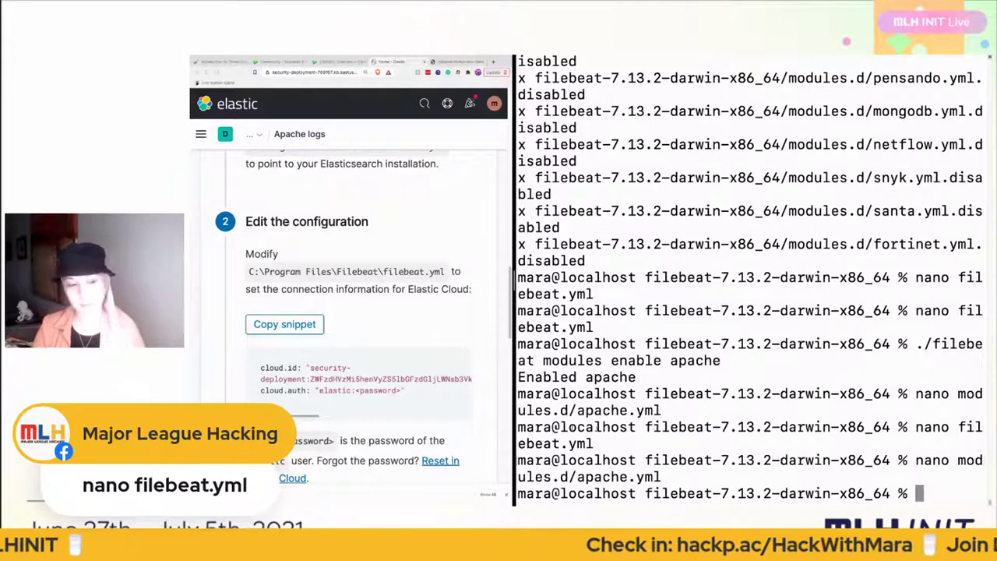
- Try to run the Windows Start Filebeat snippet, .\filebeat.exe setup and Start-Service filebeat, in the terminal
scroll(330, 440, "down", 10)
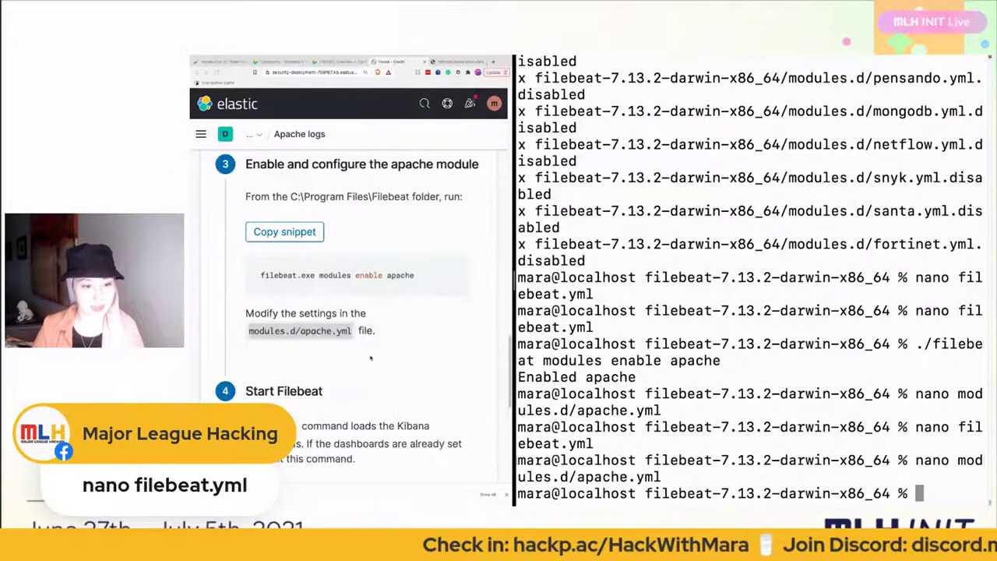
scroll(371, 358, "down", 3)
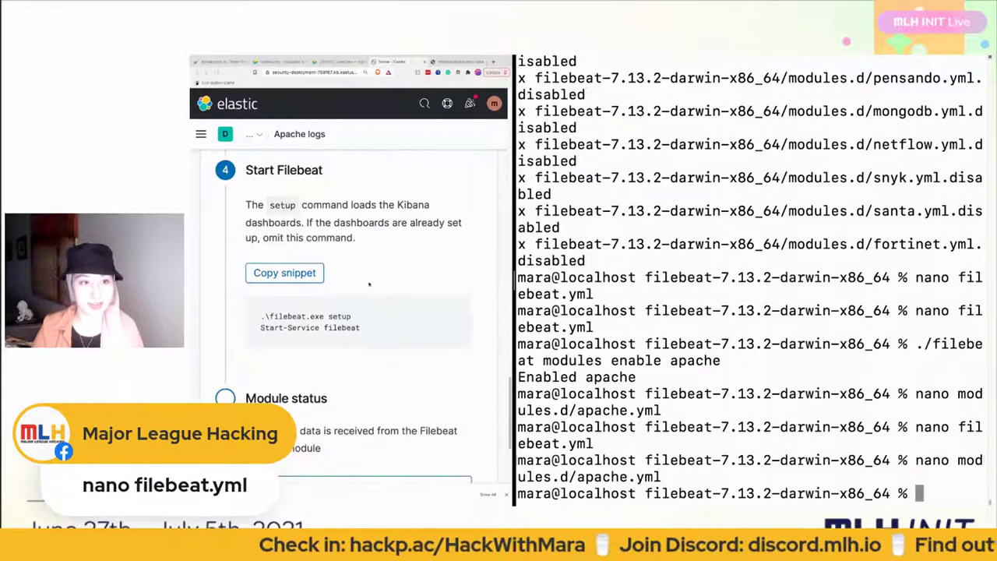
left_click(296, 278)
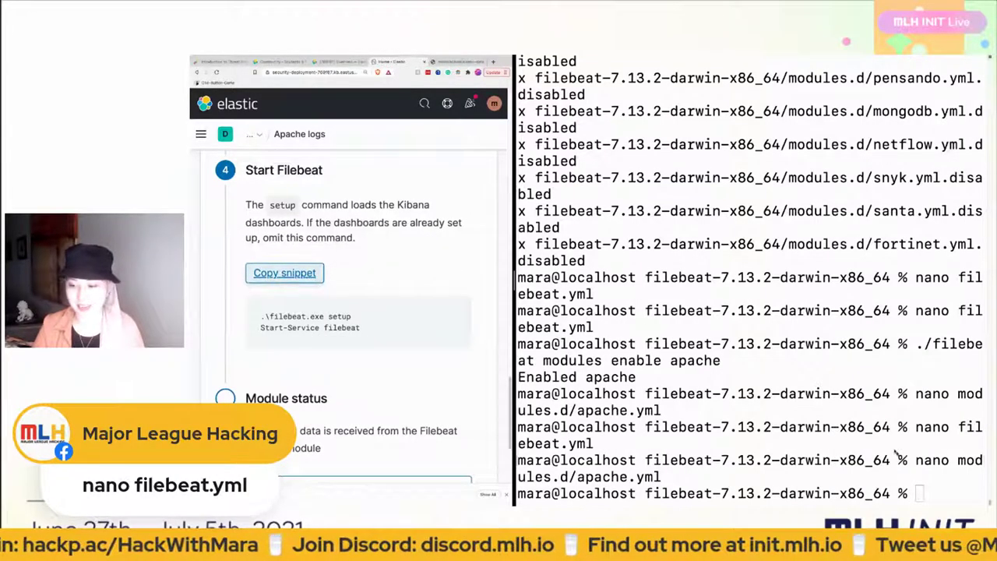
left_click(927, 476)
key("super+v")
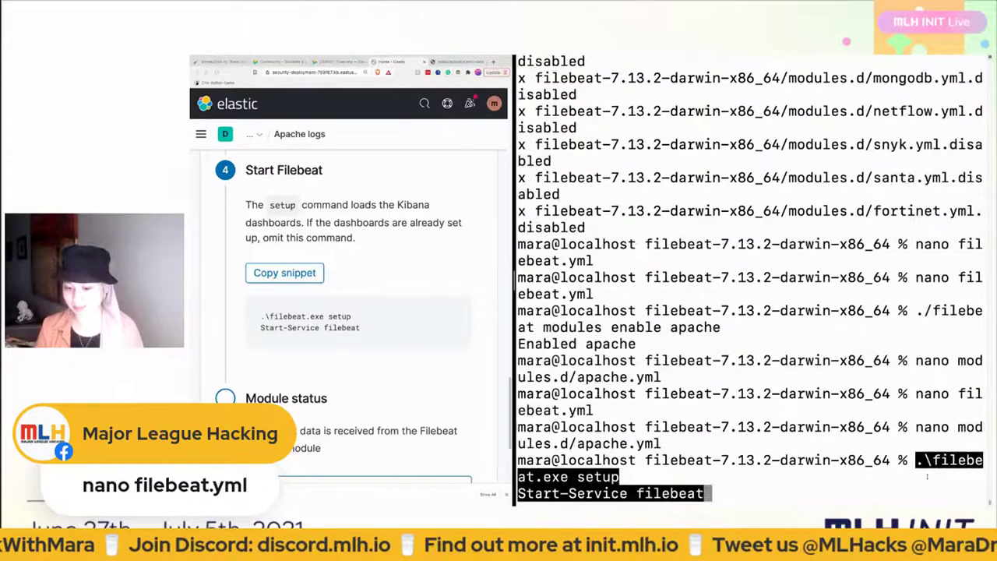
key("Return")
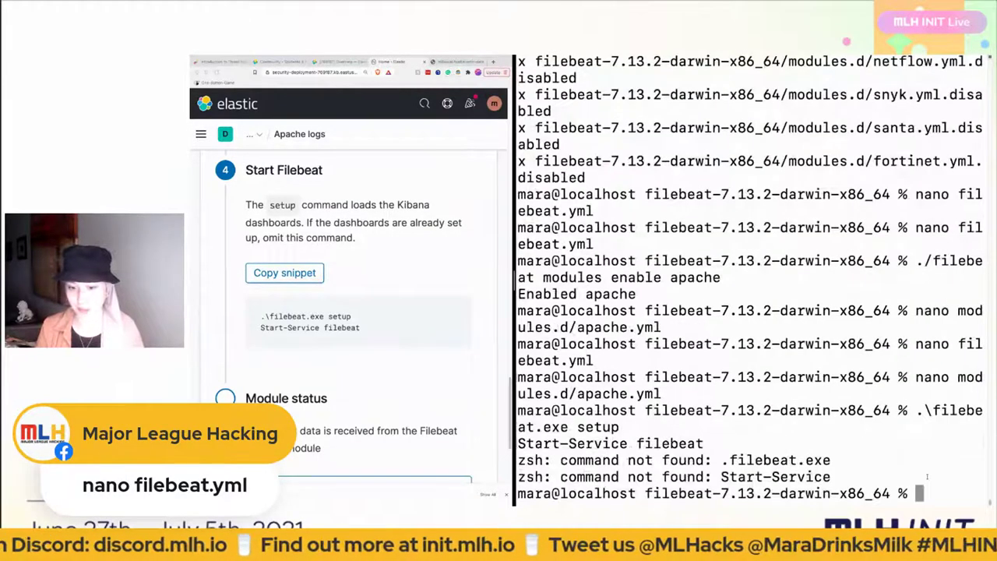
- Switch the Getting Started instructions back to macOS and copy the Start Filebeat snippet with ./filebeat setup and ./filebeat -e
scroll(377, 294, "up", 3)
scroll(376, 294, "up", 5)
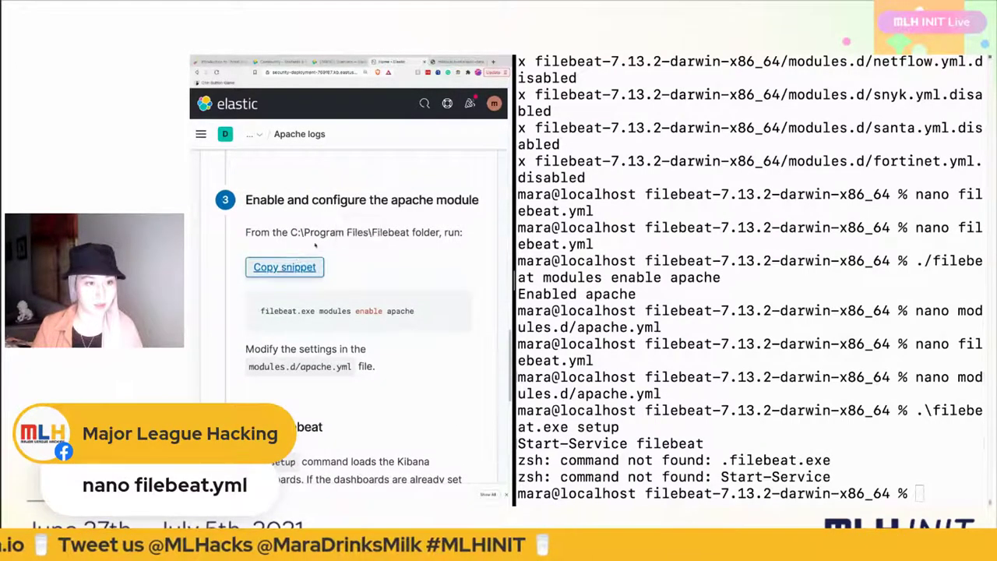
scroll(300, 269, "up", 10)
scroll(233, 230, "up", 3)
left_click(241, 349)
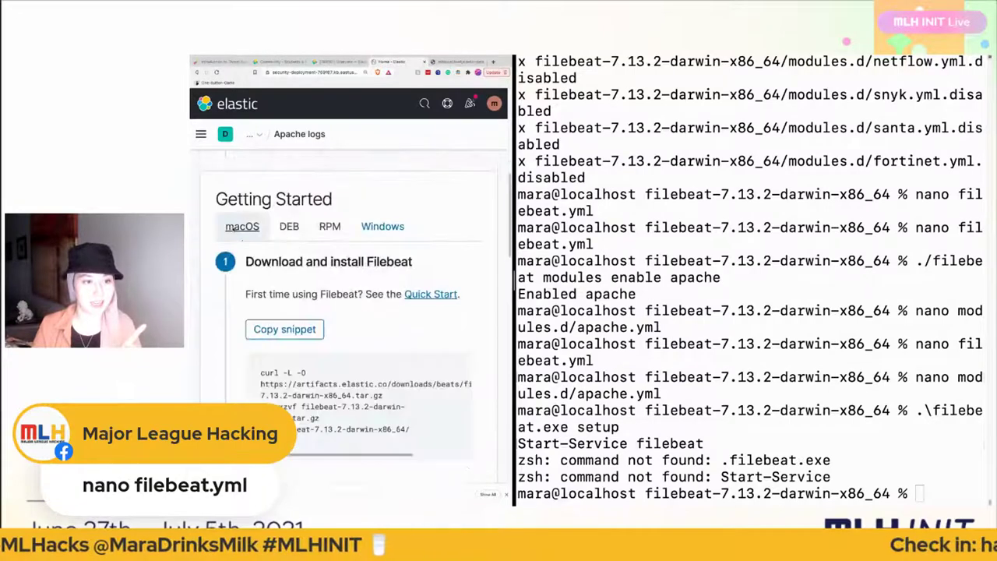
scroll(233, 229, "down", 5)
scroll(236, 229, "down", 8)
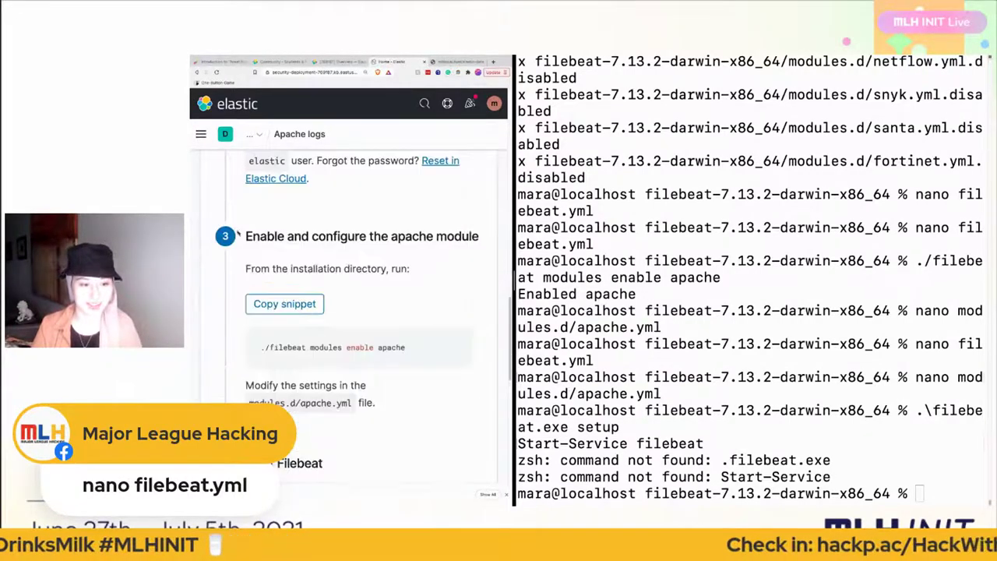
scroll(292, 375, "down", 2)
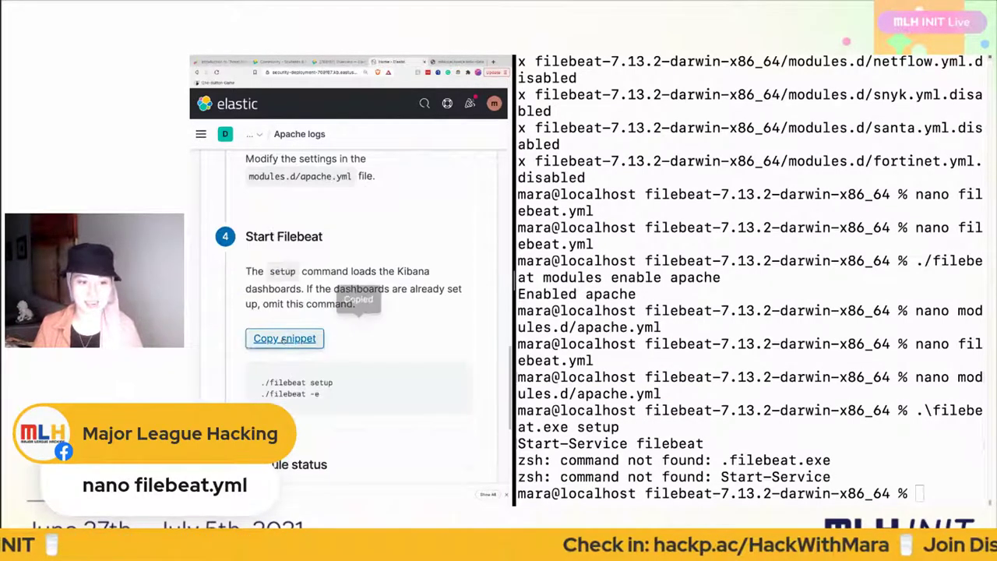
- Run the copied macOS commands ./filebeat setup and ./filebeat -e in the terminal to load the dashboards and start Filebeat
left_click(946, 488)
key("super+v")
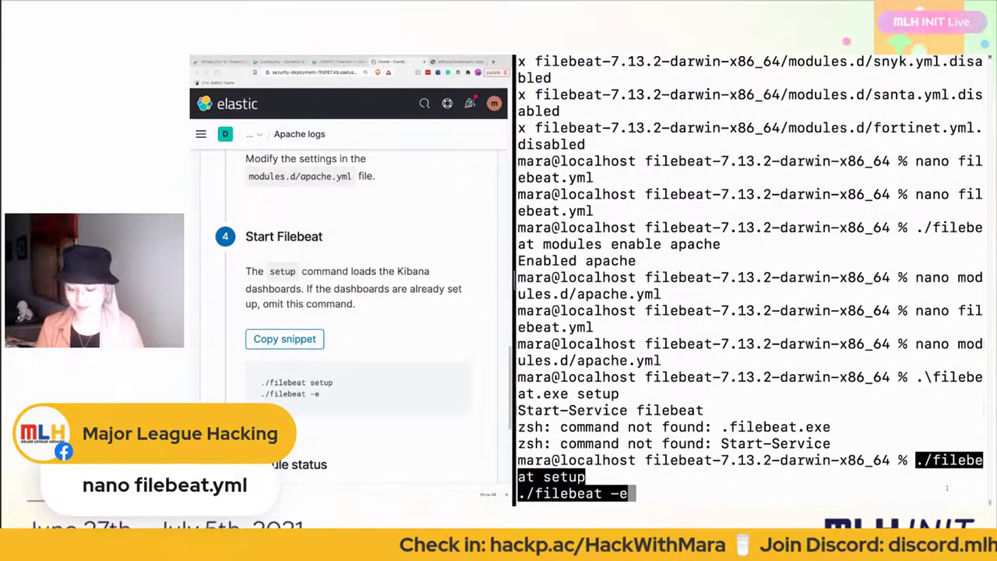
key("Return")
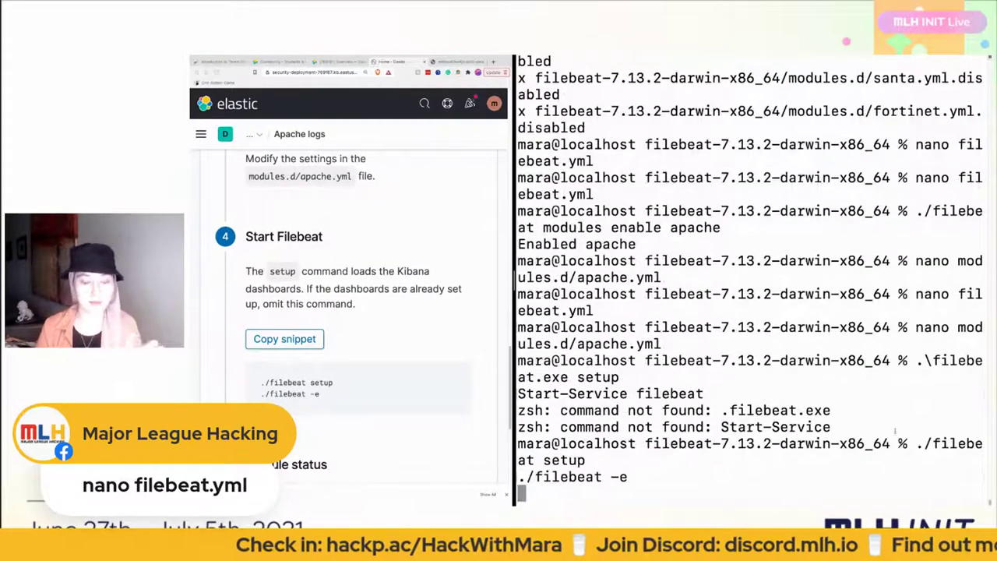
scroll(290, 250, "down", 4)
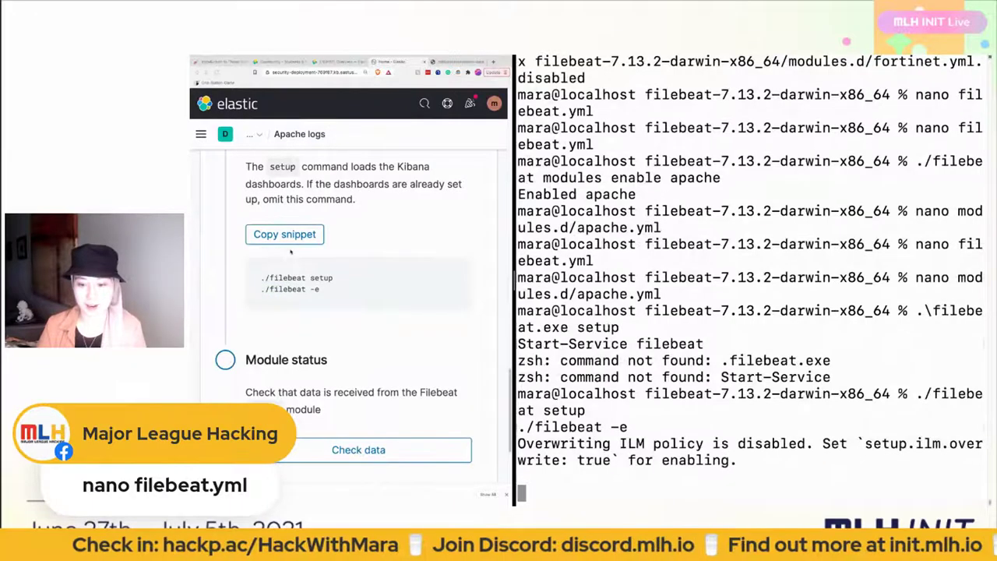
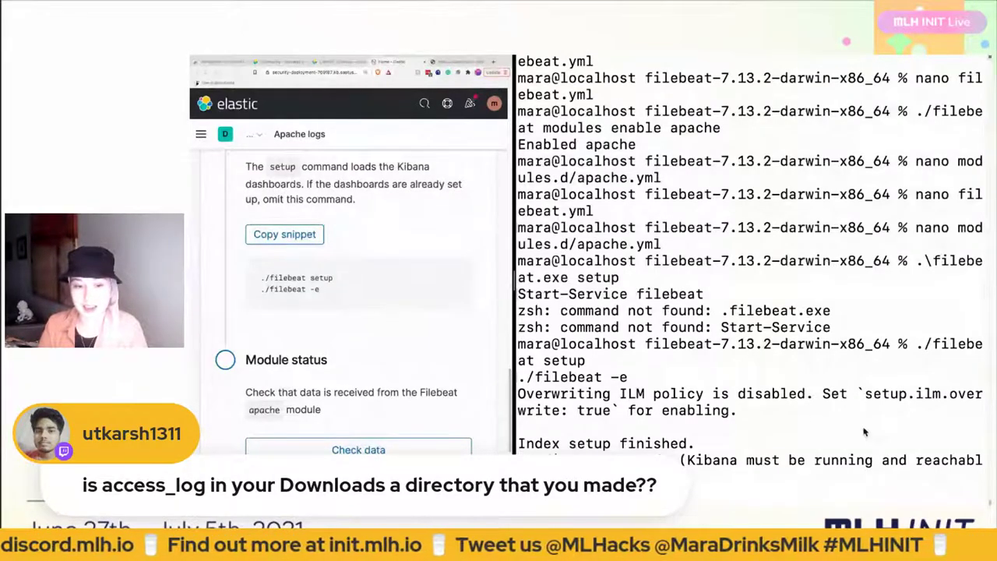
- Bring up the log data download page to show where access_logs comes from, and return to the Apache logs instructions
left_click(284, 233)
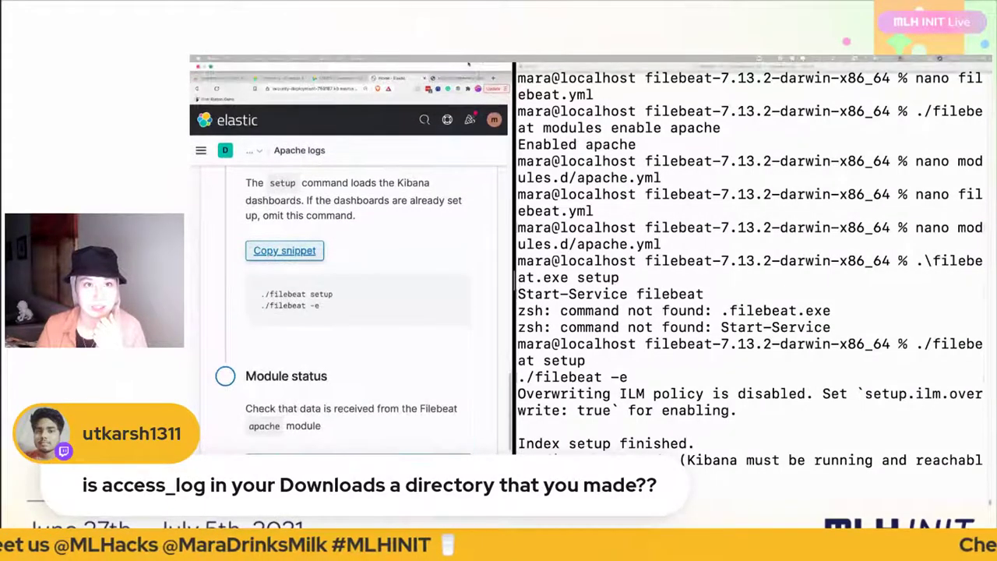
left_click(456, 78)
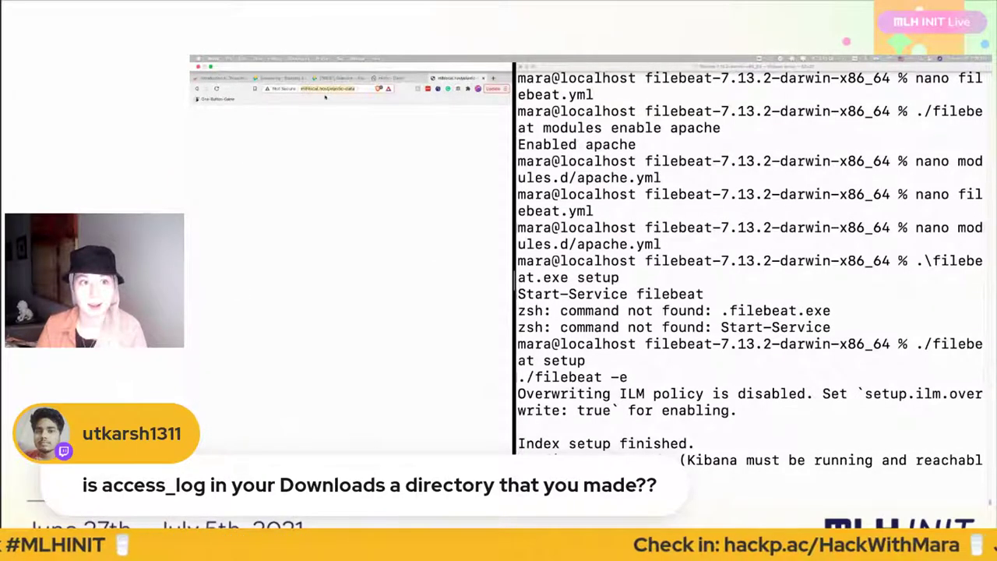
left_click(392, 78)
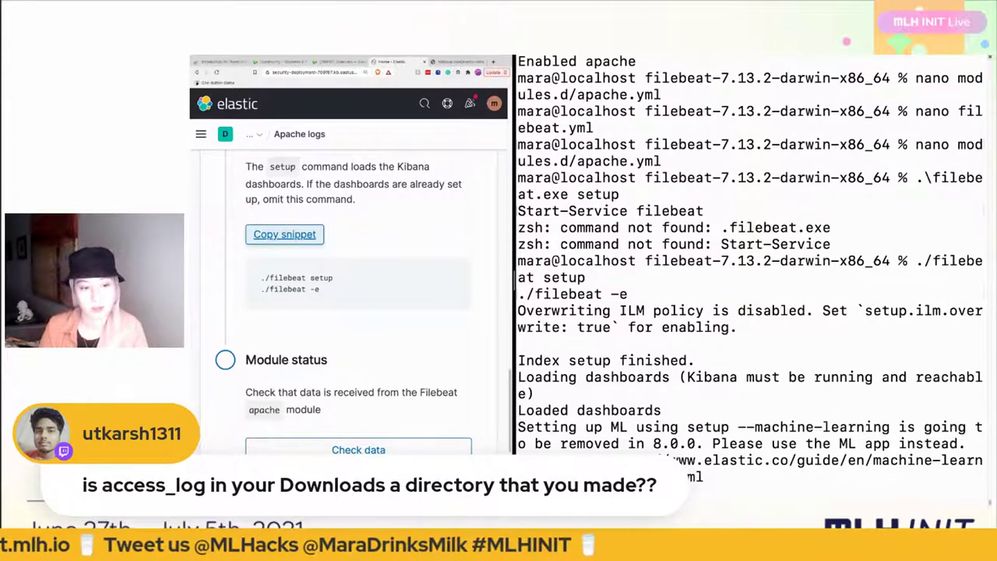
- Check in Module status whether data is received from the Filebeat apache module, repeating the check once
left_click(358, 449)
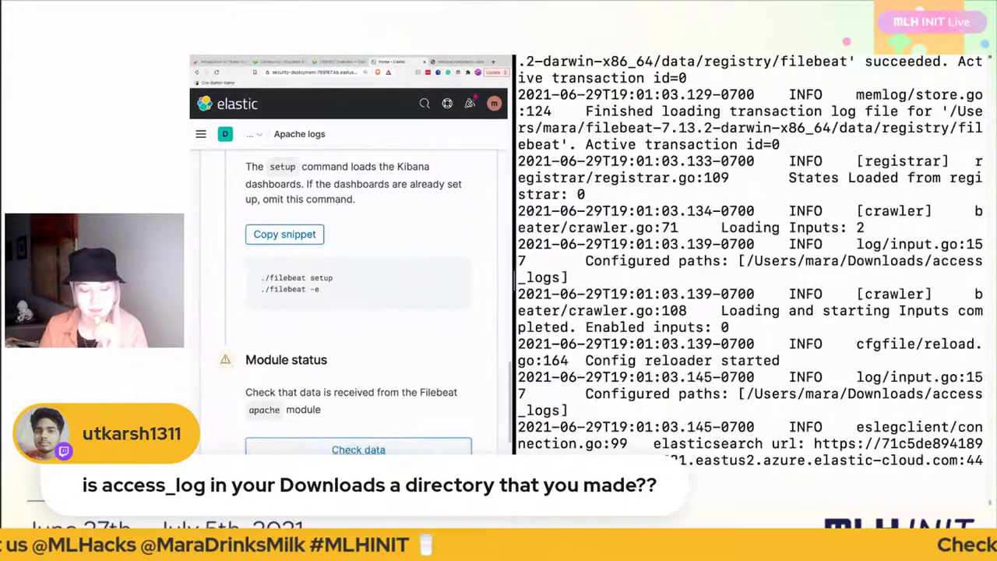
scroll(328, 356, "down", 4)
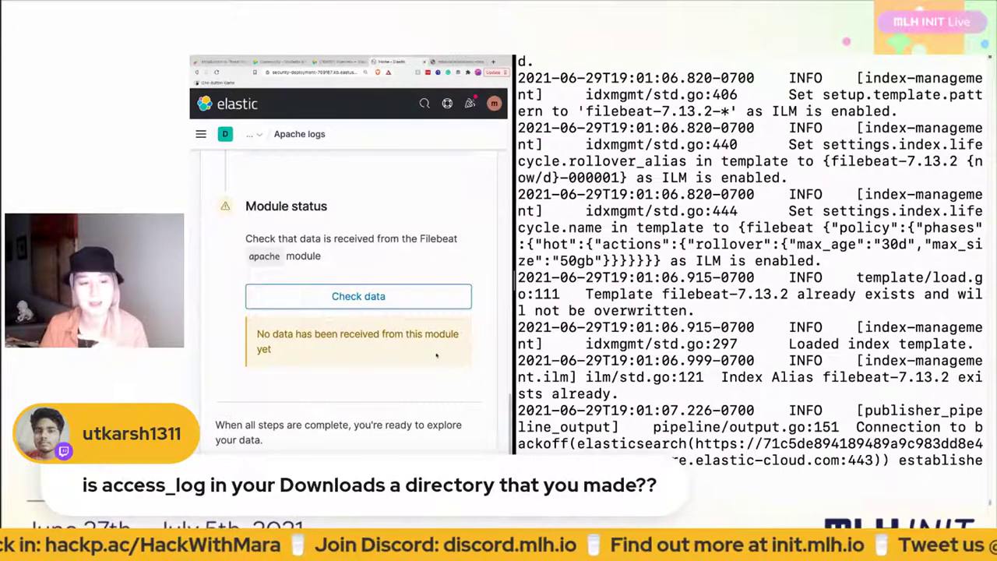
left_click(376, 294)
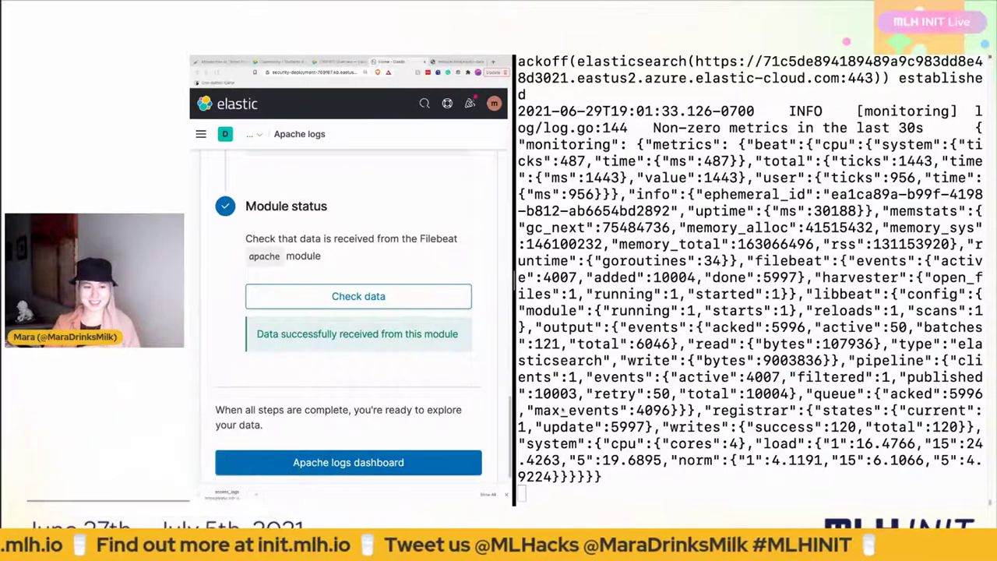
- Switch the Getting Started instructions to Windows and review them through the section on enabling and configuring the apache module
scroll(440, 403, "up", 3)
scroll(440, 403, "up", 1)
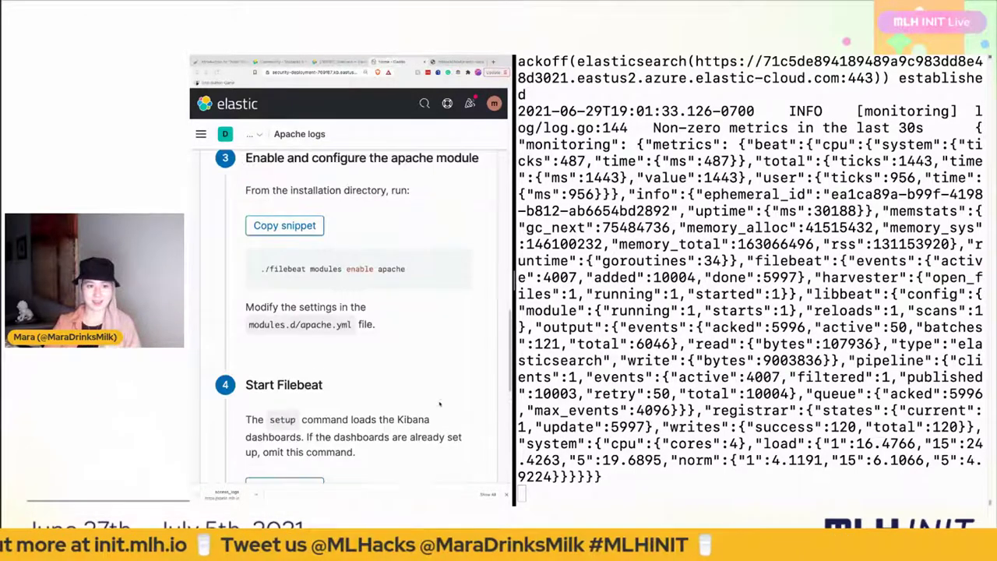
scroll(444, 397, "up", 15)
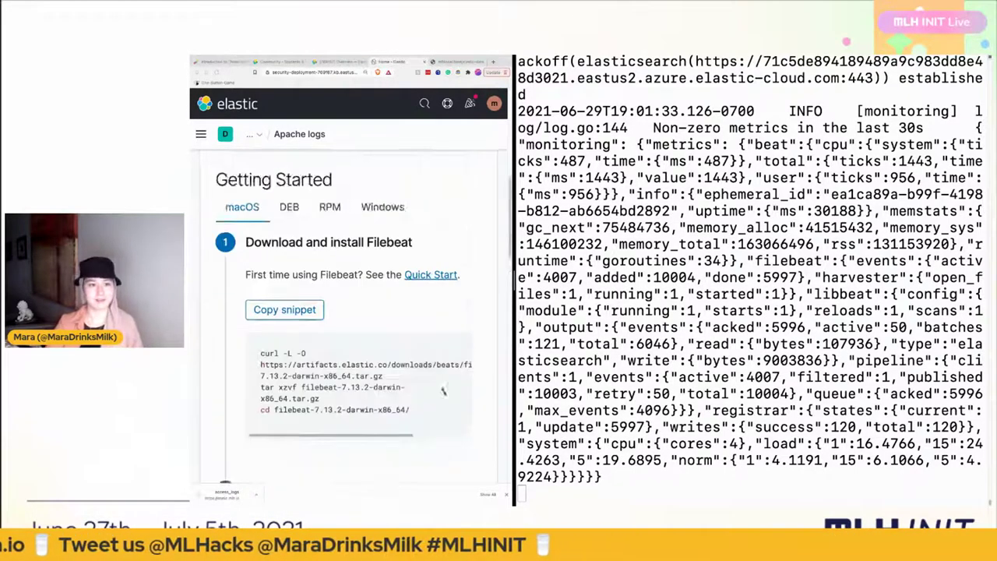
left_click(370, 371)
scroll(374, 366, "down", 8)
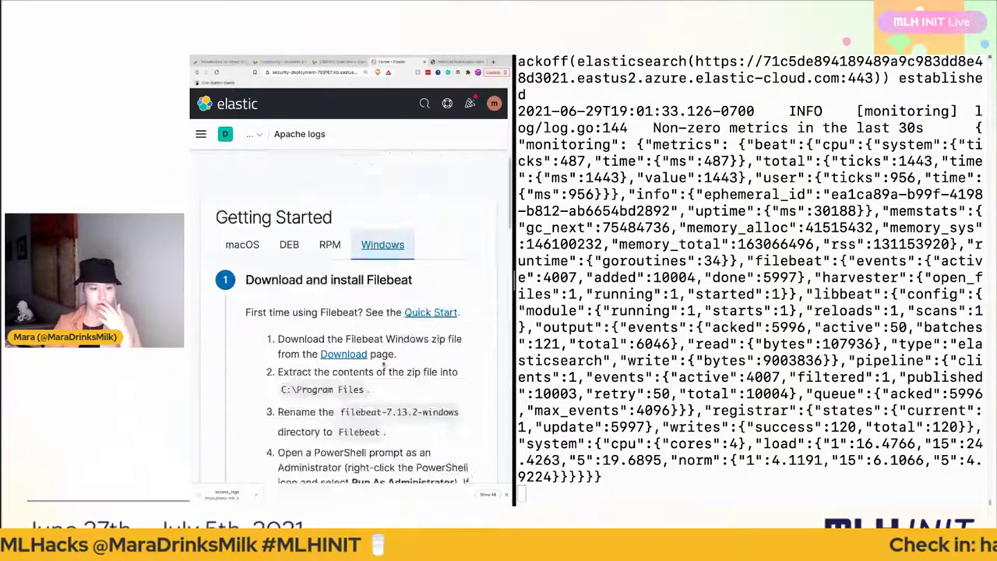
scroll(382, 362, "down", 3)
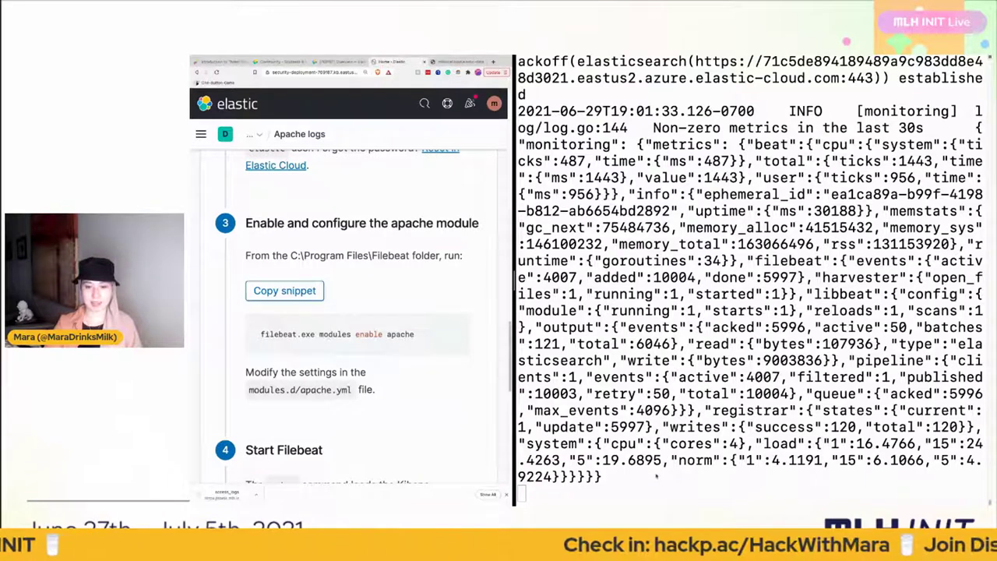
- Open modules.d/apache.yml in nano in a new terminal tab, leaving Filebeat running in the first one
left_click(637, 395)
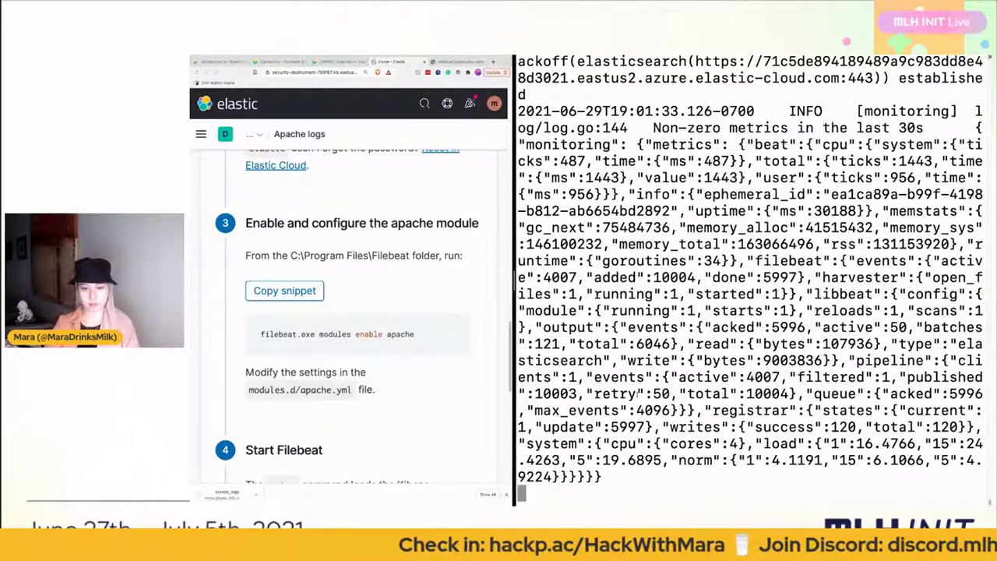
key("super+t")
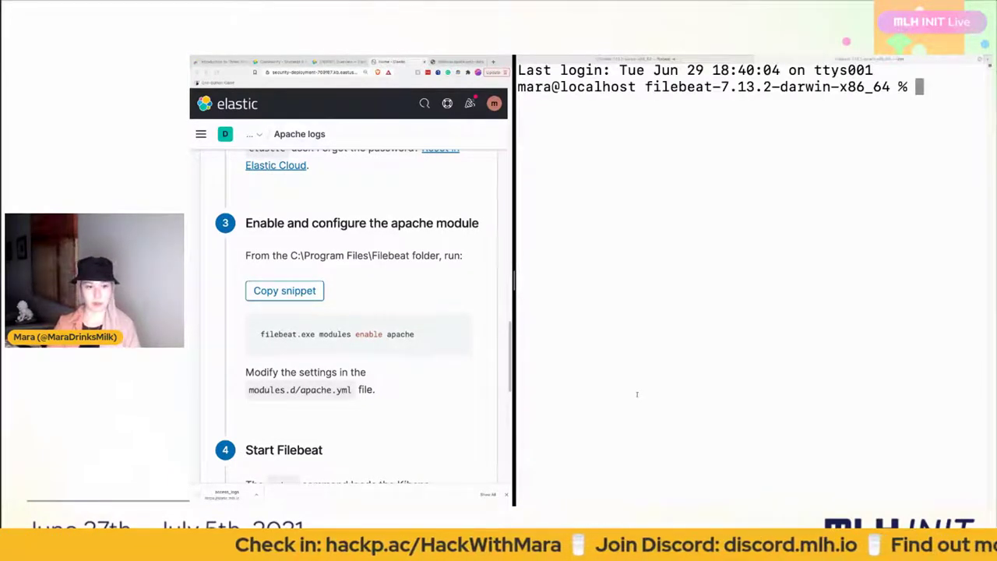
type("nano module")
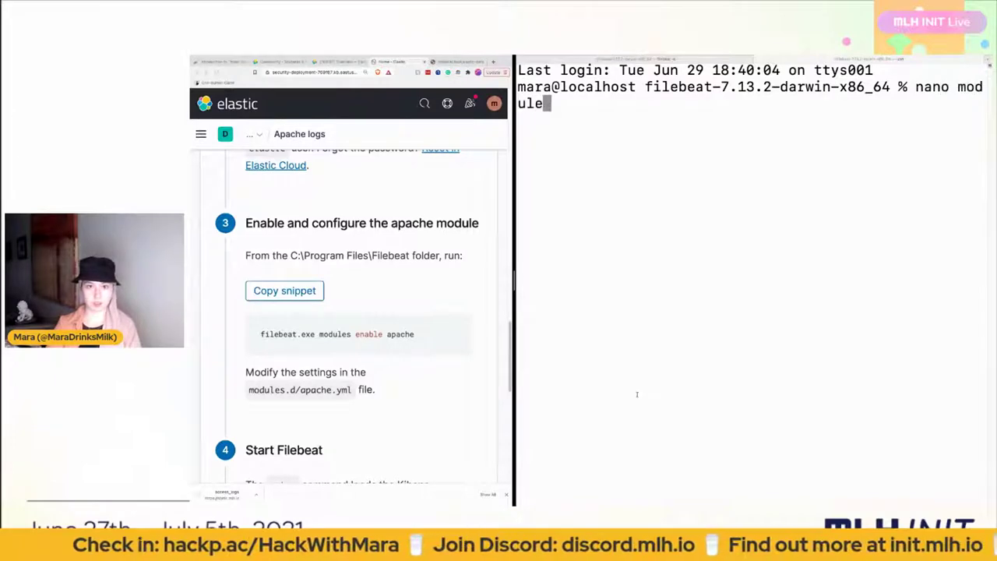
type("s.d/apache.")
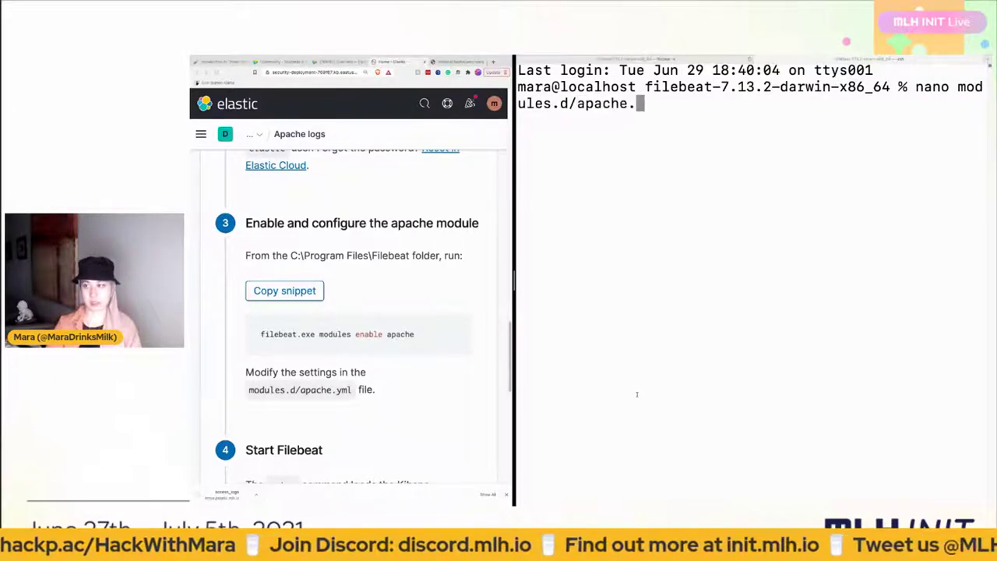
type("yml")
key("Return")
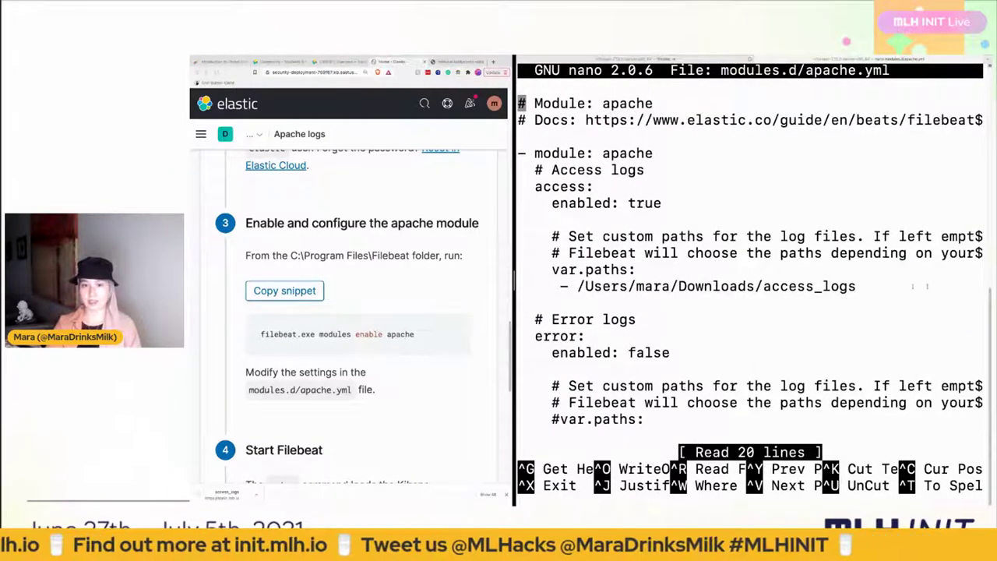
- Highlight the error and access enabled settings in modules.d/apache.yml, plus the var.paths key and its log path line
left_click_drag(816, 287, 517, 270)
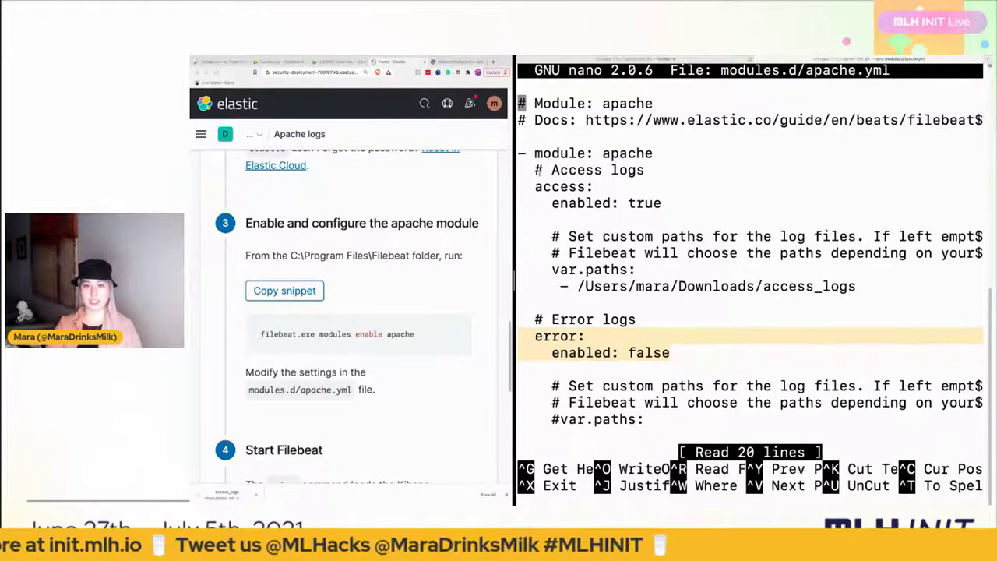
left_click_drag(536, 187, 669, 204)
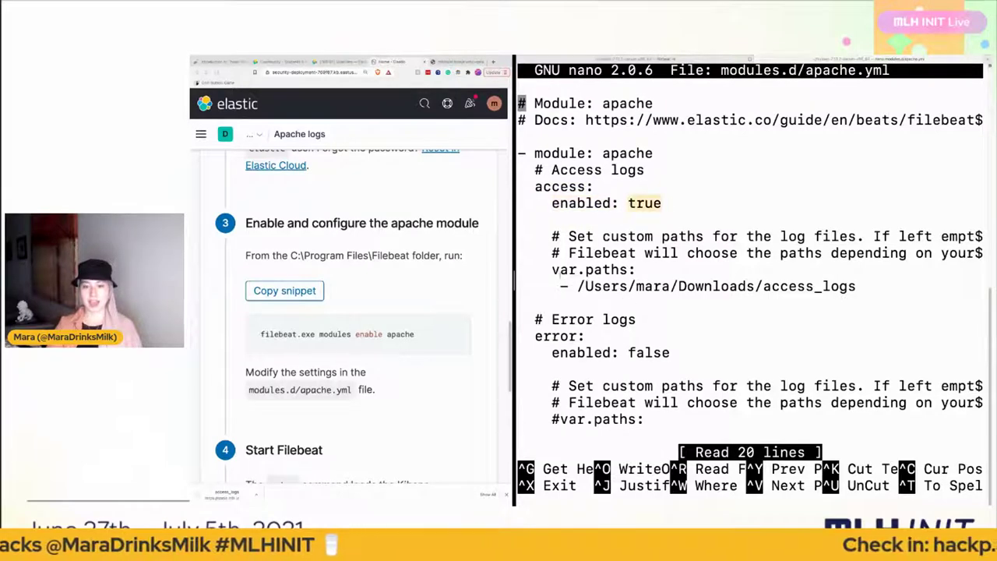
left_click_drag(552, 269, 636, 269)
left_click_drag(556, 287, 856, 288)
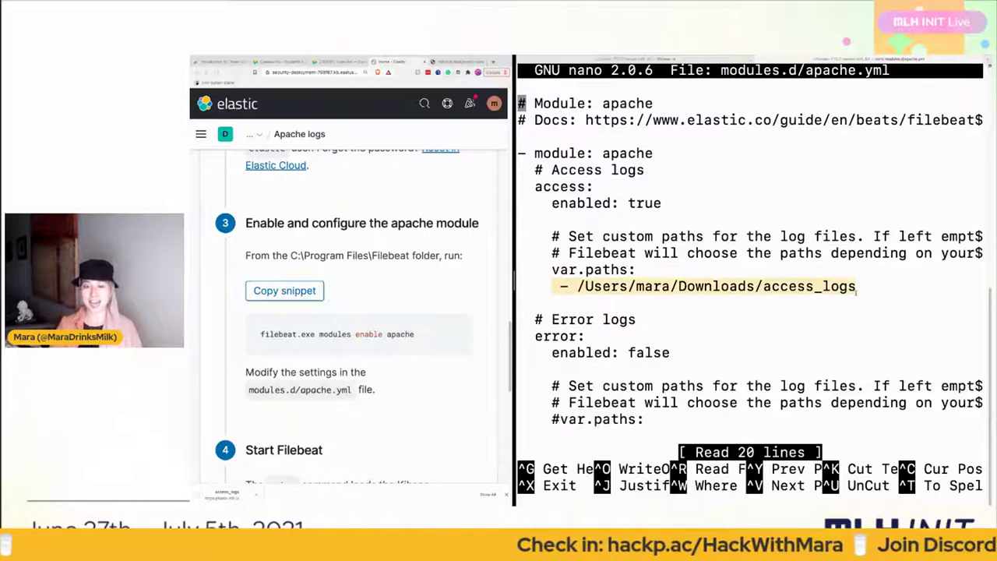
- Highlight the access_logs file name and its full path in apache.yml, and the enabled value under Error logs
left_click(857, 288)
left_click_drag(855, 286, 763, 287)
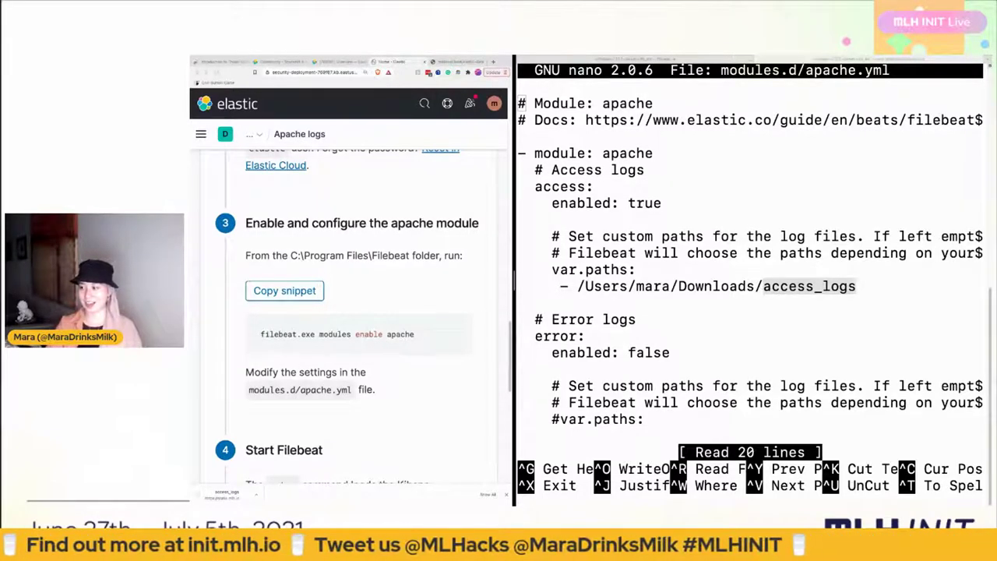
left_click_drag(855, 288, 576, 285)
left_click(814, 285)
left_click_drag(763, 287, 858, 287)
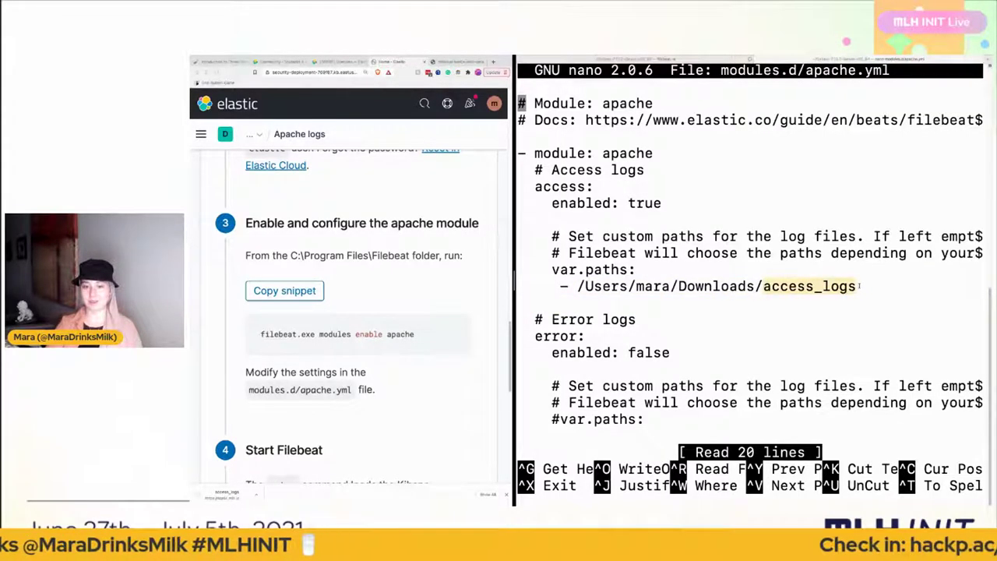
double_click(643, 353)
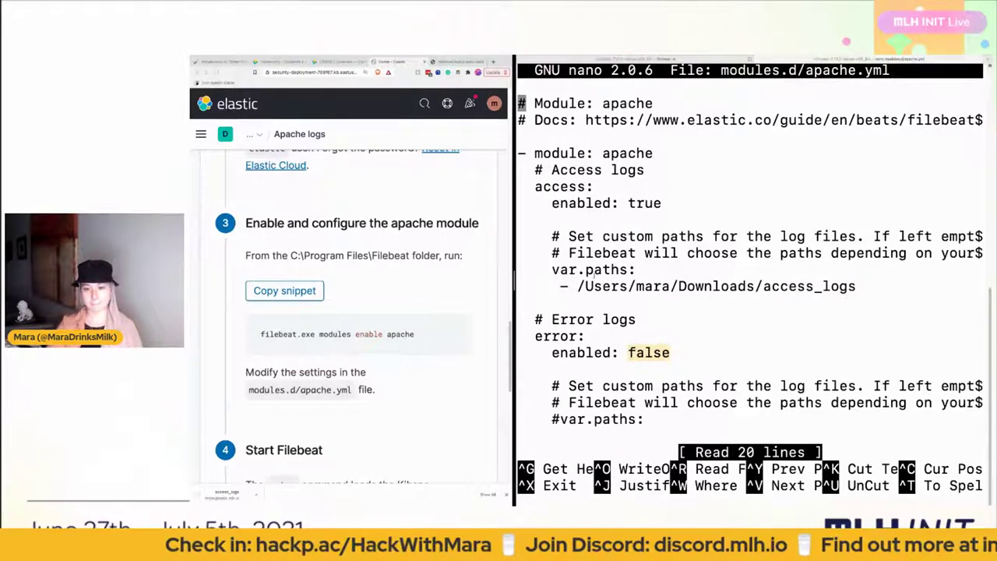
left_click(678, 312)
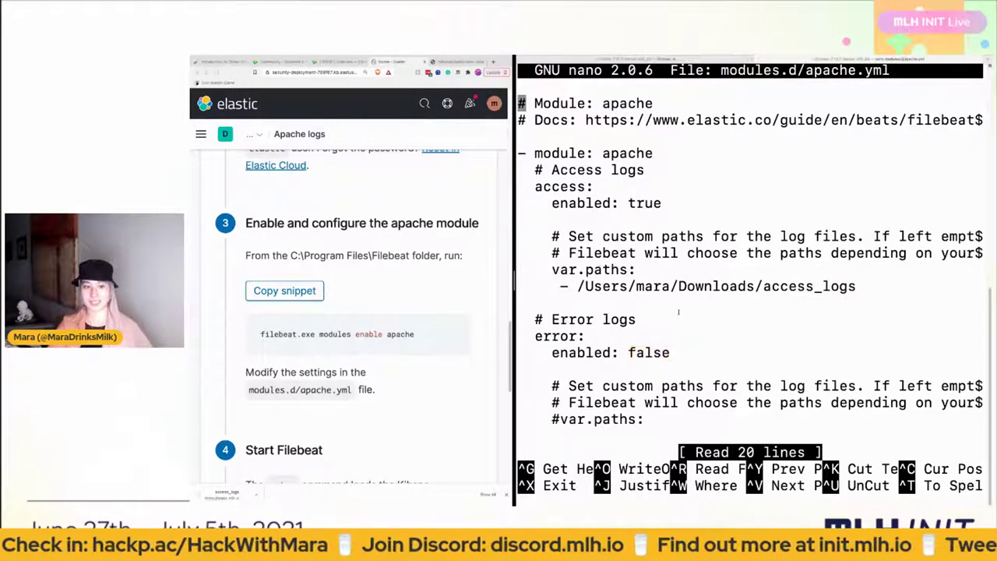
- Review the Start Filebeat and Module status sections of the Windows instructions and return to the apache module section
scroll(425, 298, "down", 2)
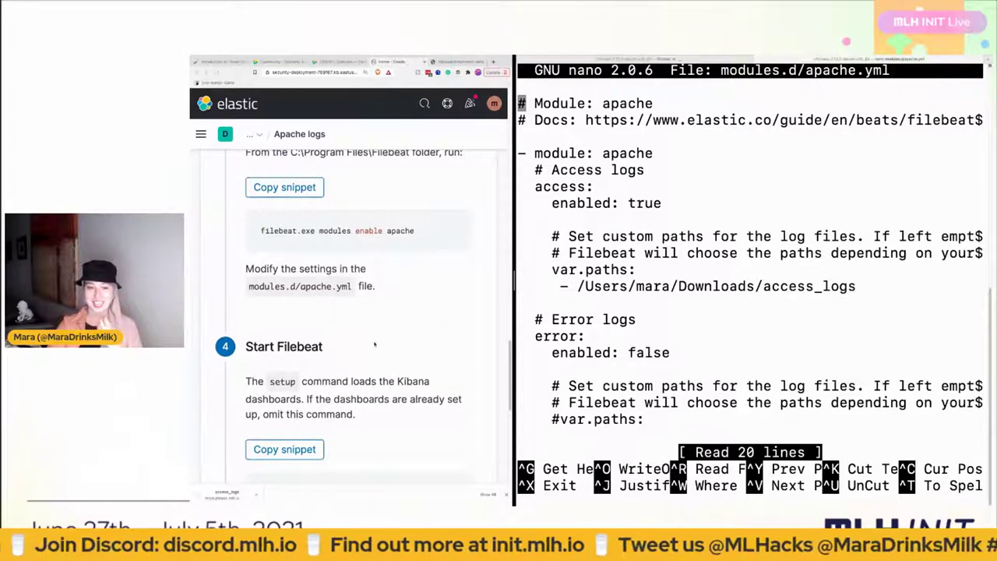
scroll(374, 344, "down", 3)
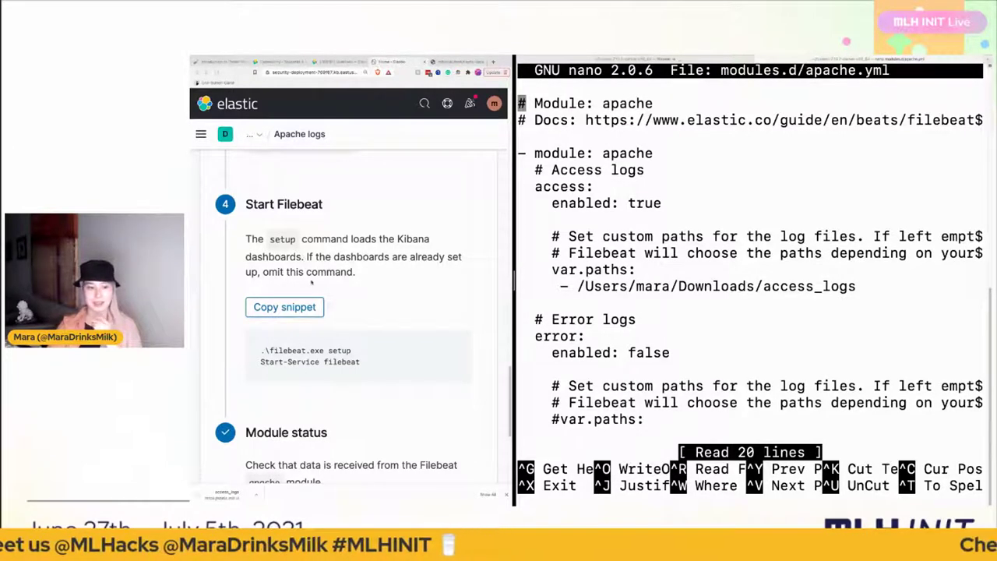
scroll(327, 351, "down", 3)
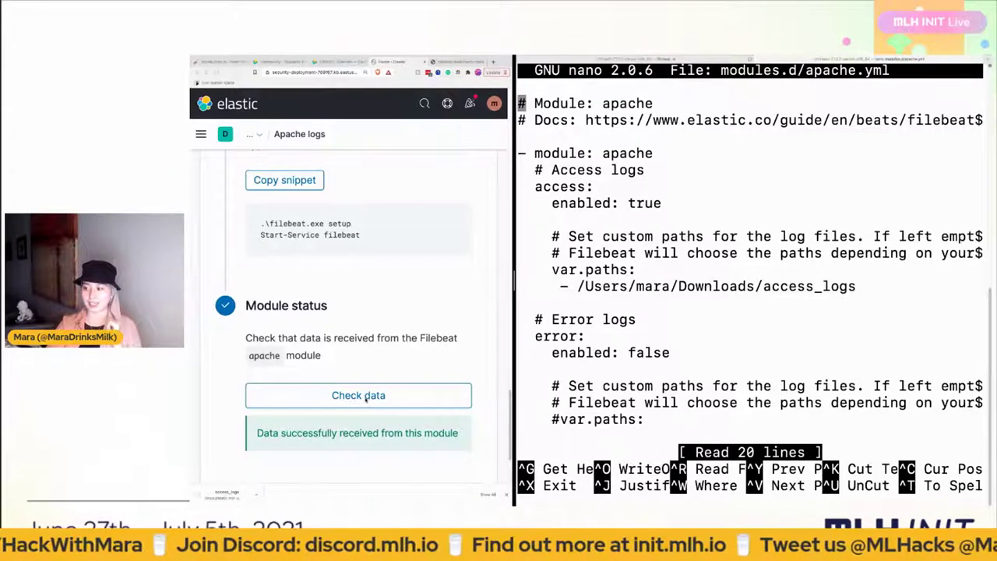
scroll(373, 374, "up", 5)
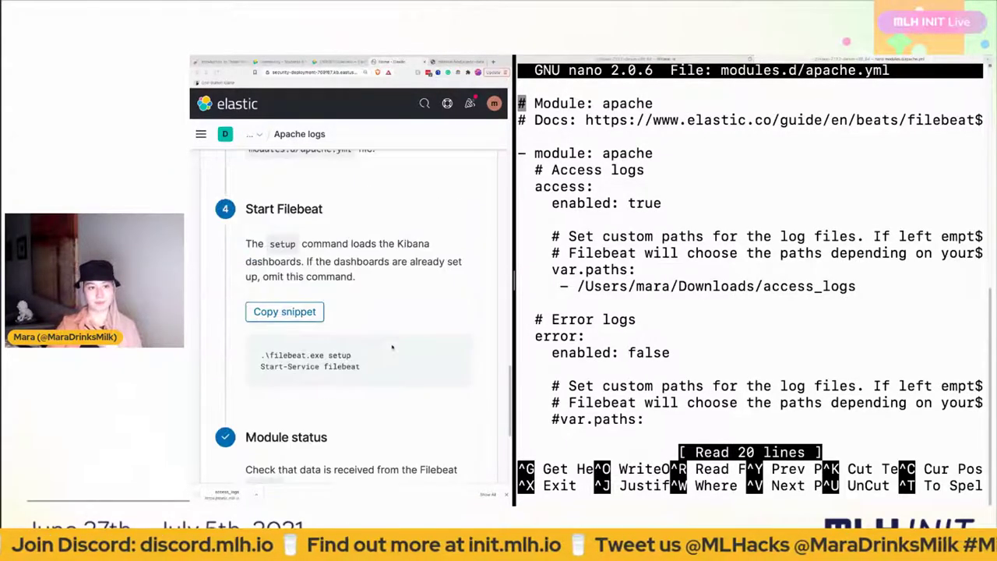
scroll(392, 348, "up", 3)
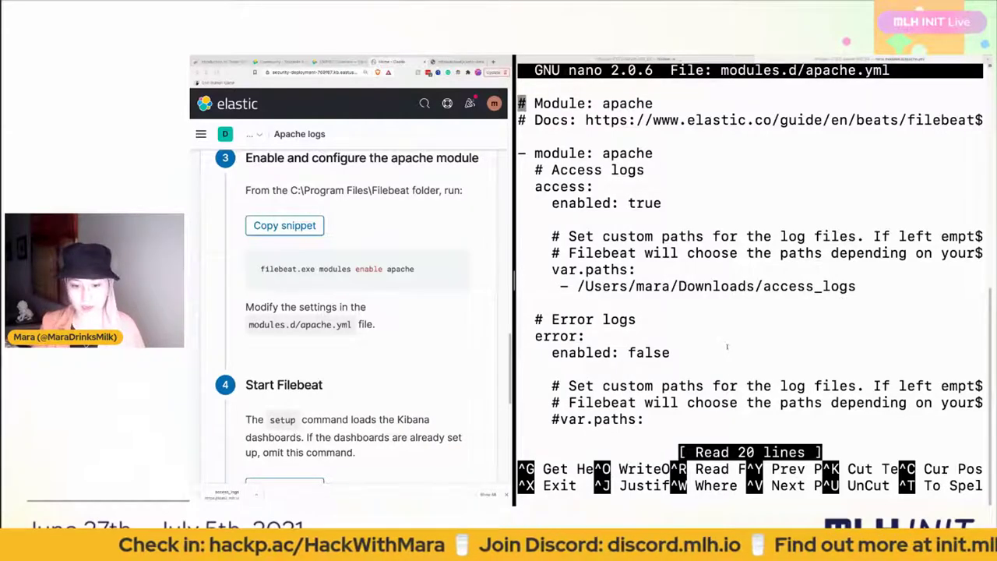
- Exit nano and reopen modules.d/apache.yml for editing
key("ctrl+x")
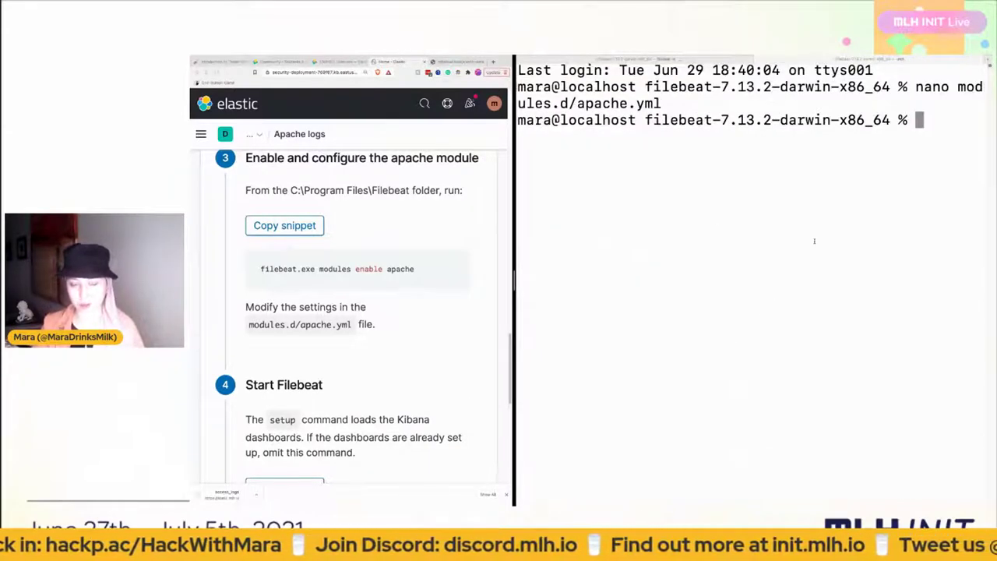
key("Up")
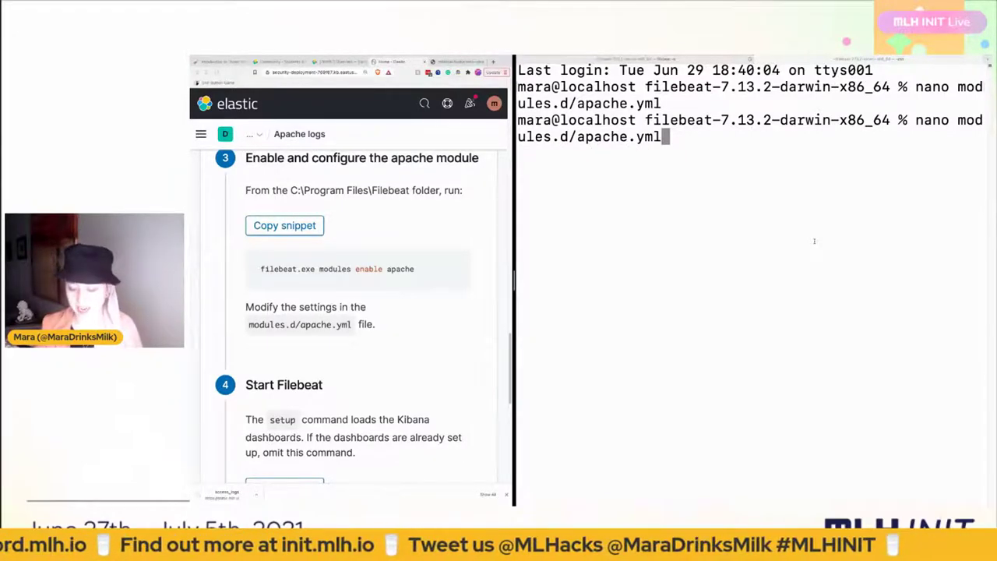
key("Return")
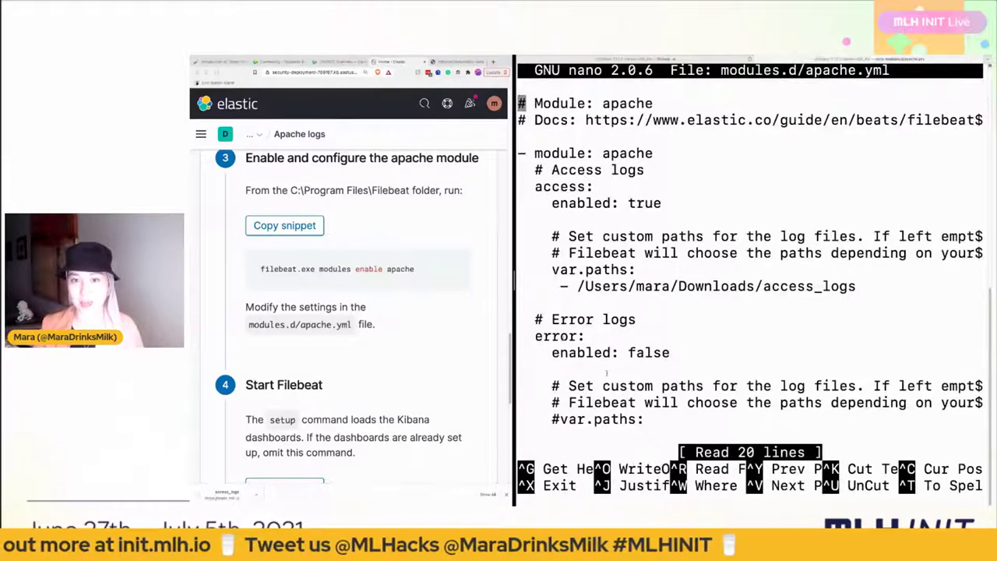
- Retype the last two letters of the value false in the Error logs enabled setting
key("Down")
key("Down")
key("Down")
key("Down")
key("Down")
key("Down")
key("Down")
key("Down")
key("Down")
key("Down")
key("Down")
key("Down")
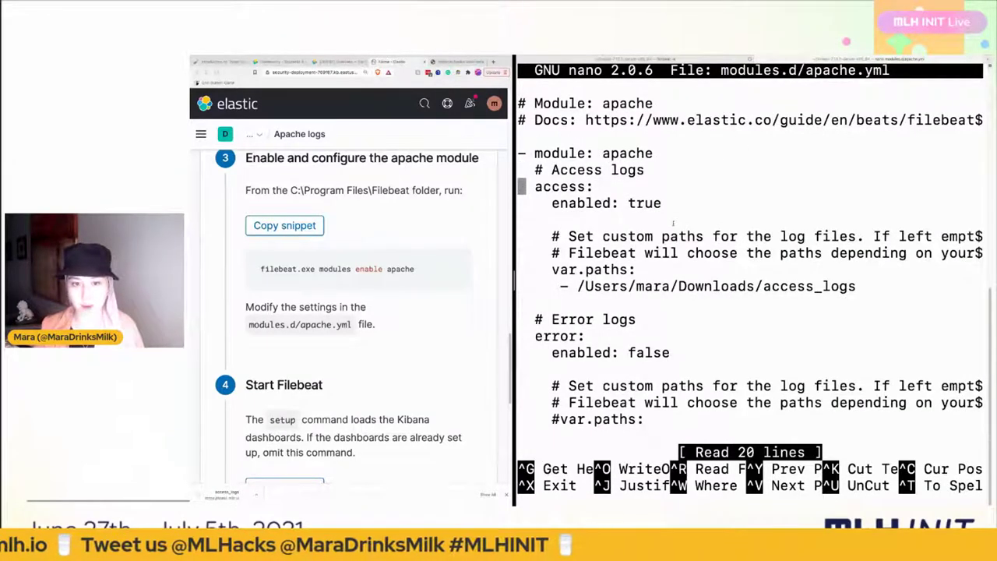
key("Down")
key("Down")
key("Down")
key("Right")
key("Right")
key("Right")
key("Right")
key("Right")
key("Right")
key("Right")
key("Right")
key("Right")
key("Right")
key("Right")
key("Right")
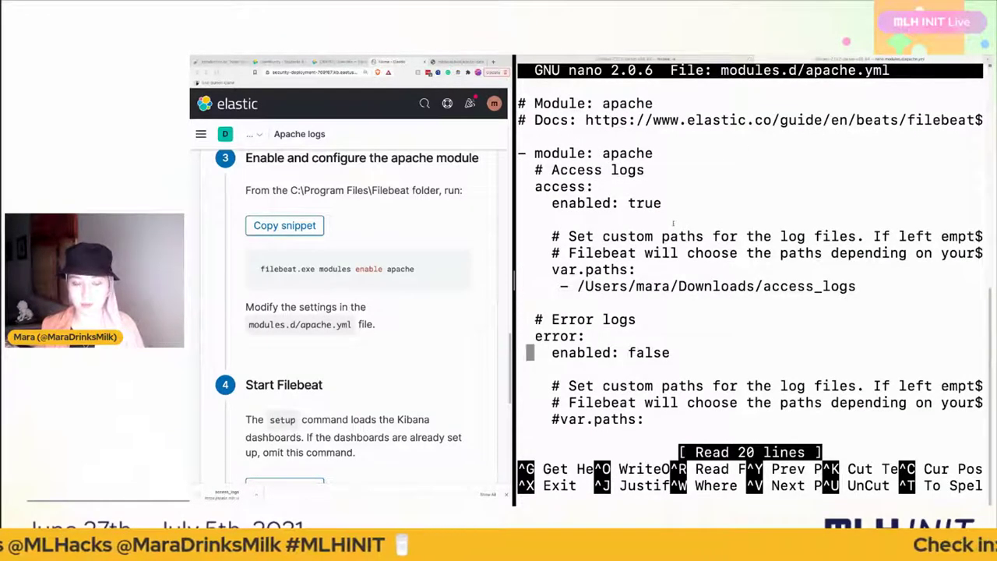
key("Right")
key("Right")
key("Right")
key("Right")
key("Right")
key("Right")
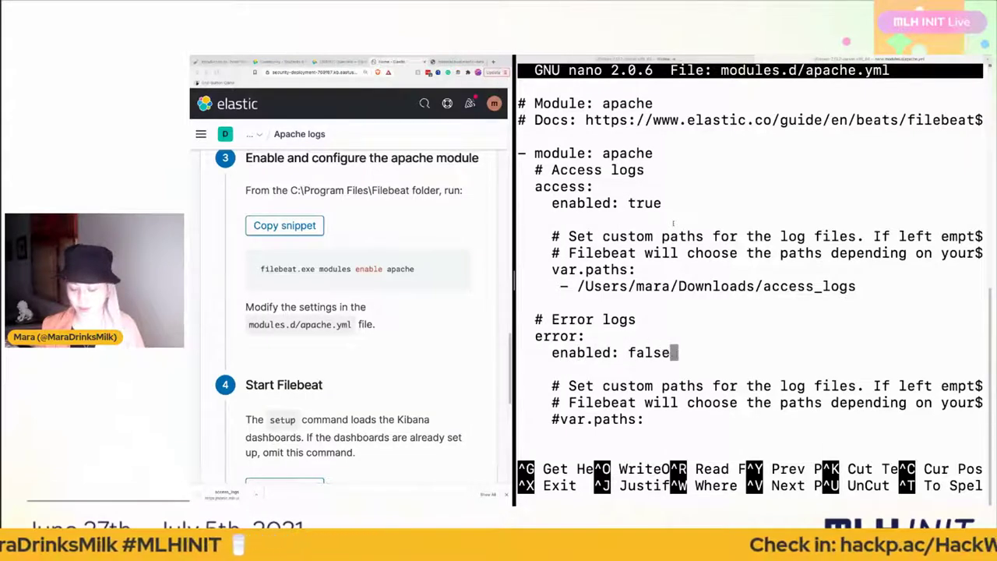
key("BackSpace")
key("BackSpace")
type("se")
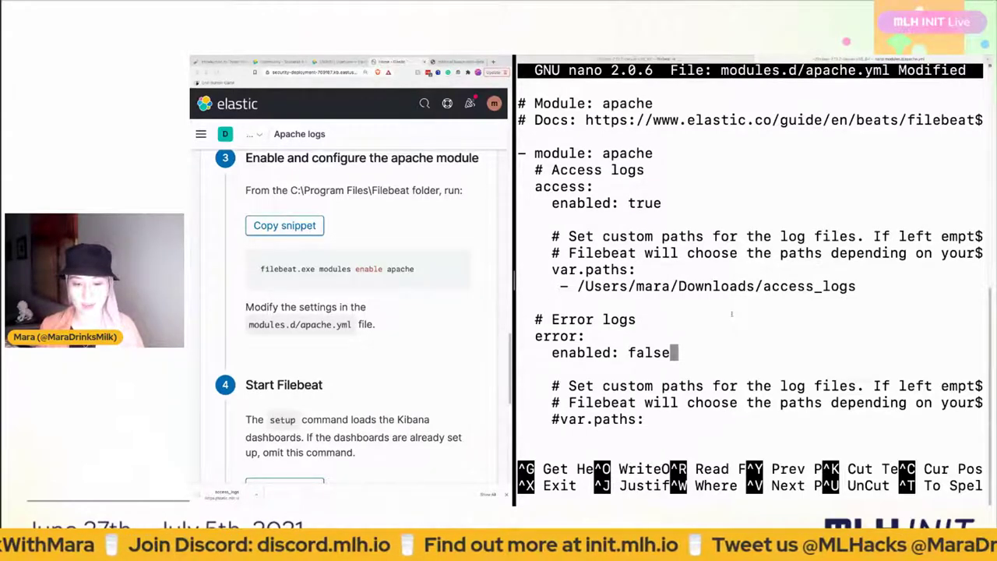
- Save the modified buffer to modules.d/apache.yml and exit nano
key("ctrl+x")
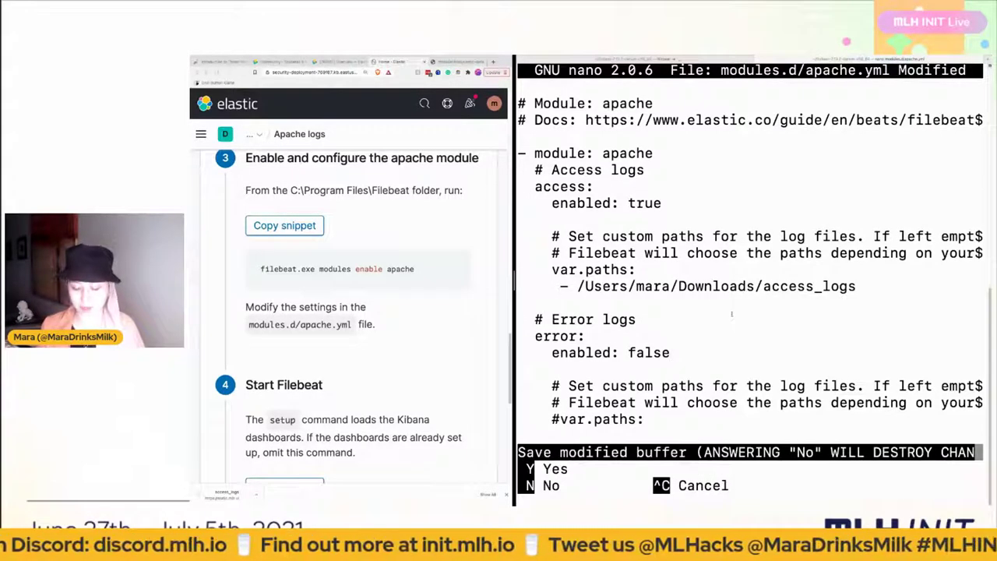
key("y")
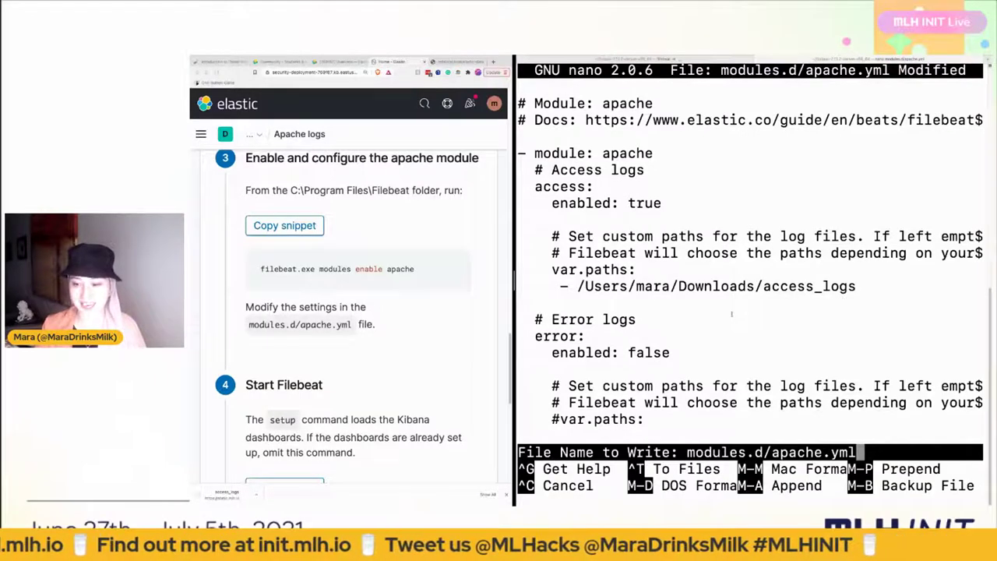
key("Return")
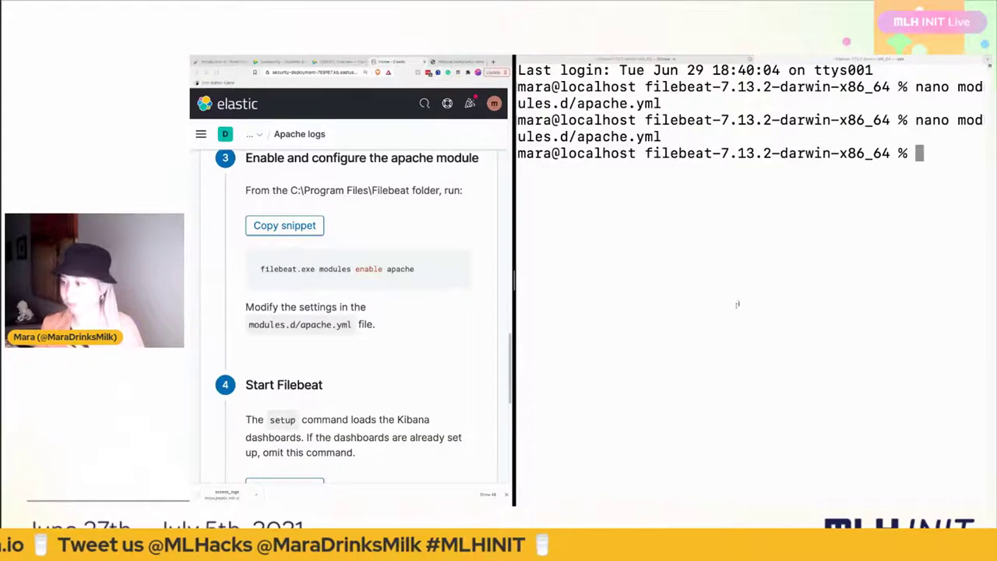
- Review the Elastic instructions for configuring the apache module and starting Filebeat
left_click(494, 320)
scroll(389, 311, "down", 3)
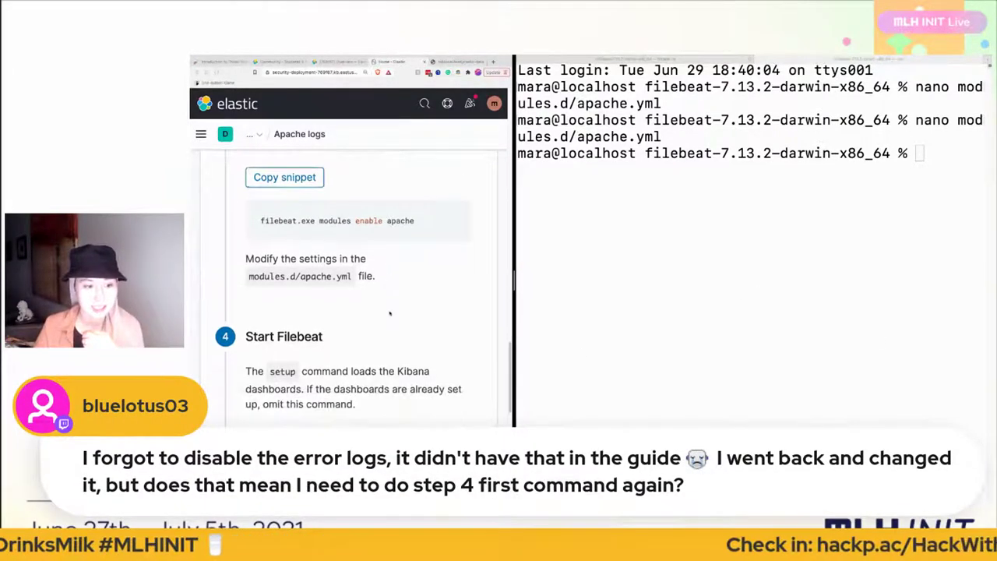
scroll(390, 314, "up", 2)
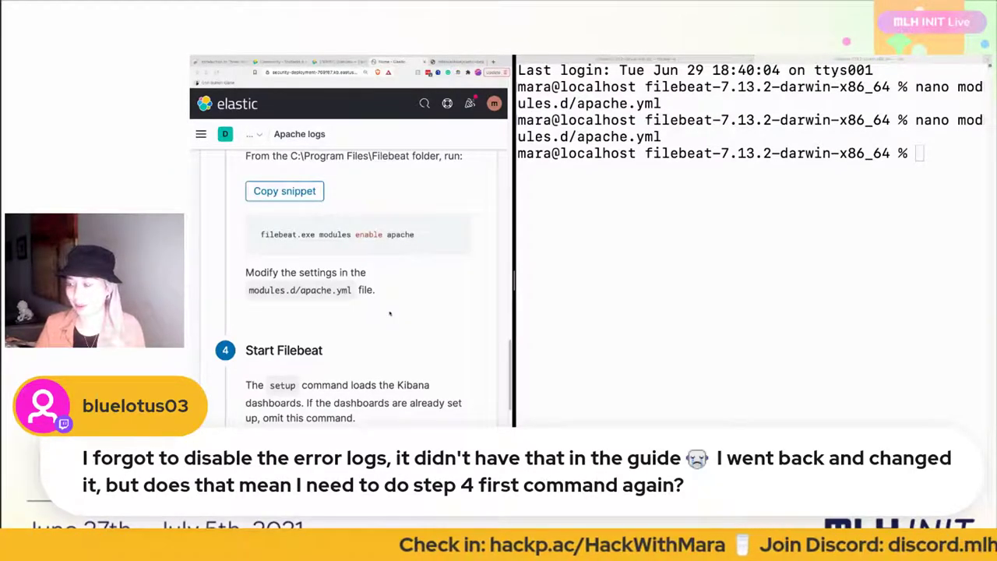
scroll(391, 314, "down", 1)
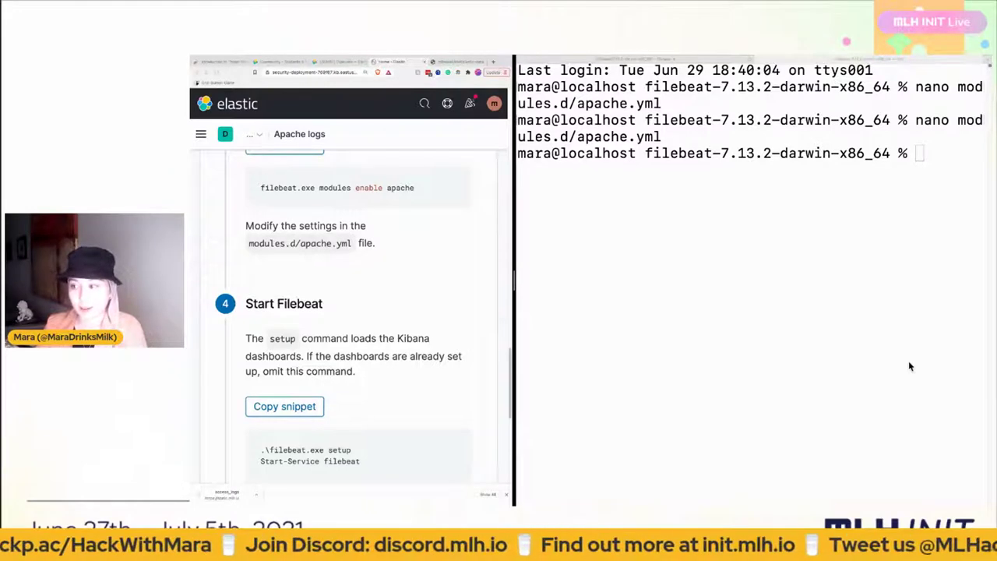
- View modules.d/apache.yml in nano, close it, and look back through the Filebeat log output in the first terminal tab
key("Up")
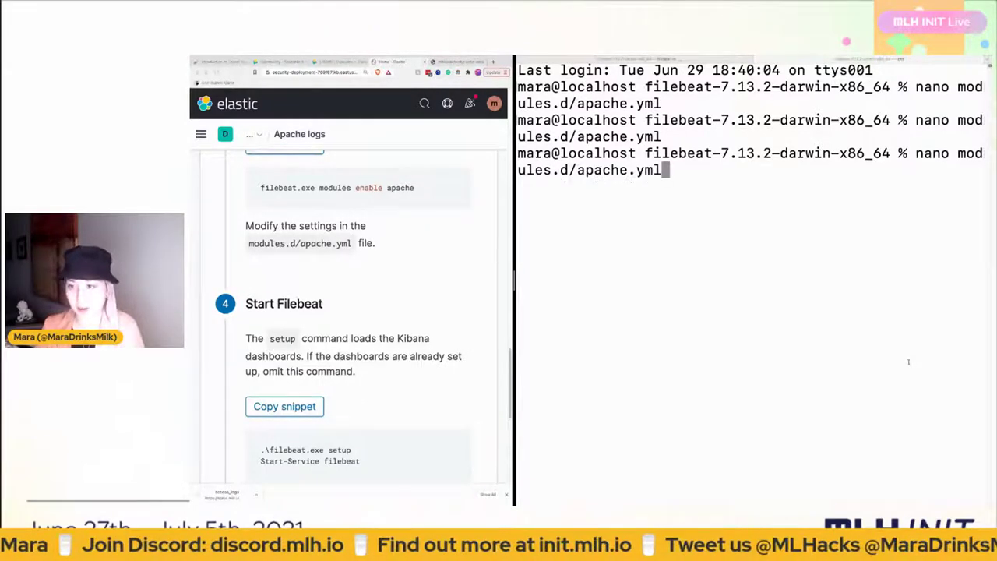
key("Return")
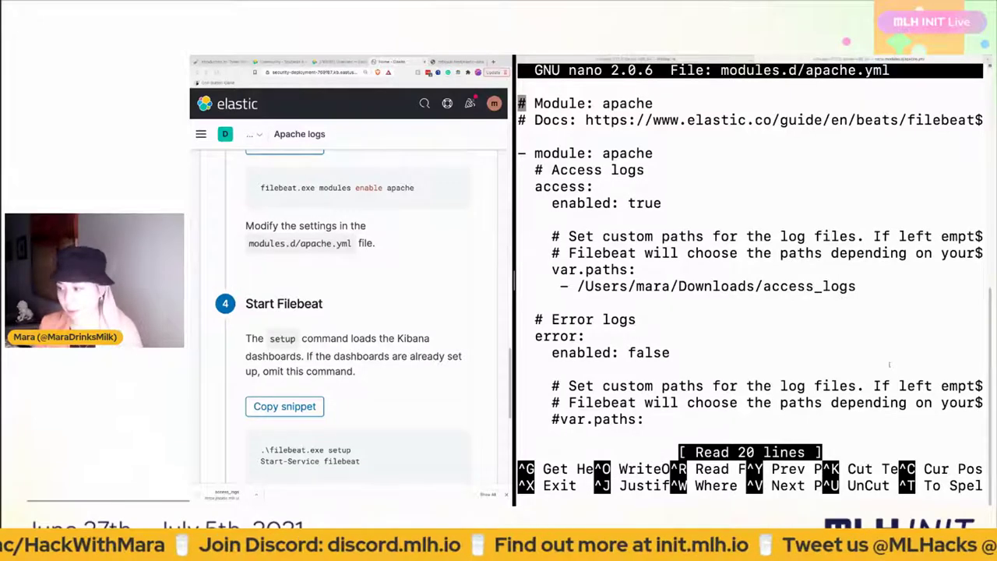
key("ctrl+x")
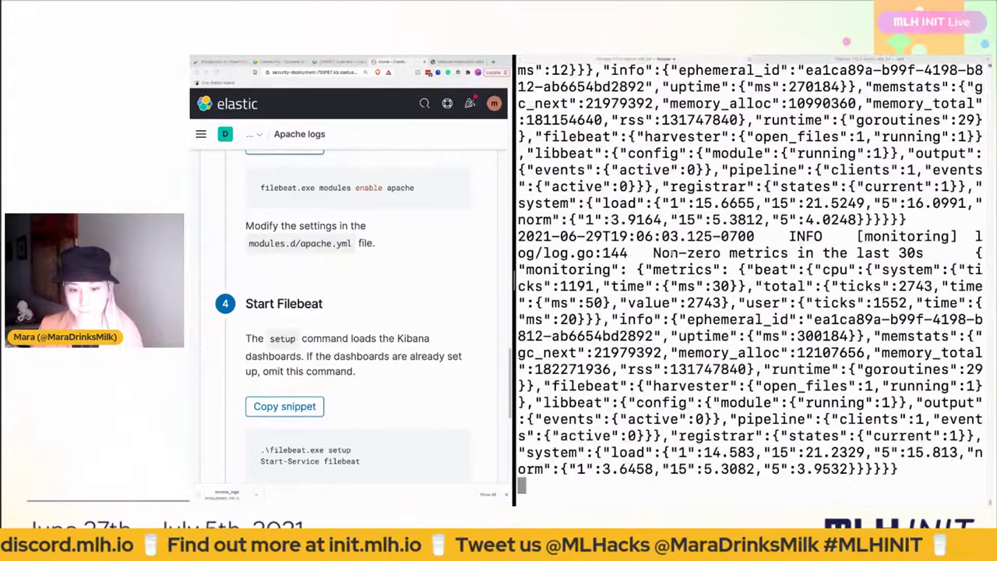
scroll(615, 221, "up", 20)
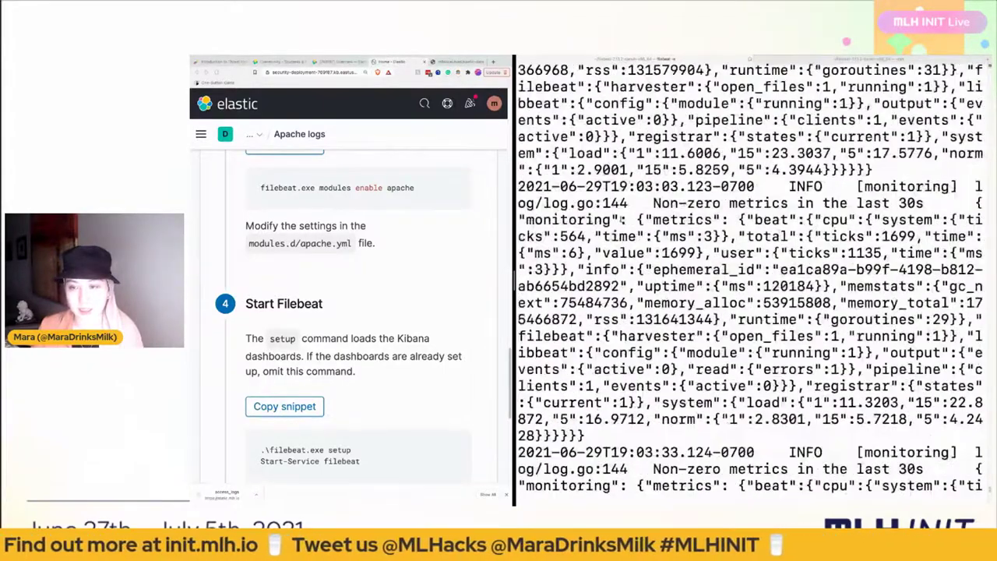
scroll(615, 220, "up", 15)
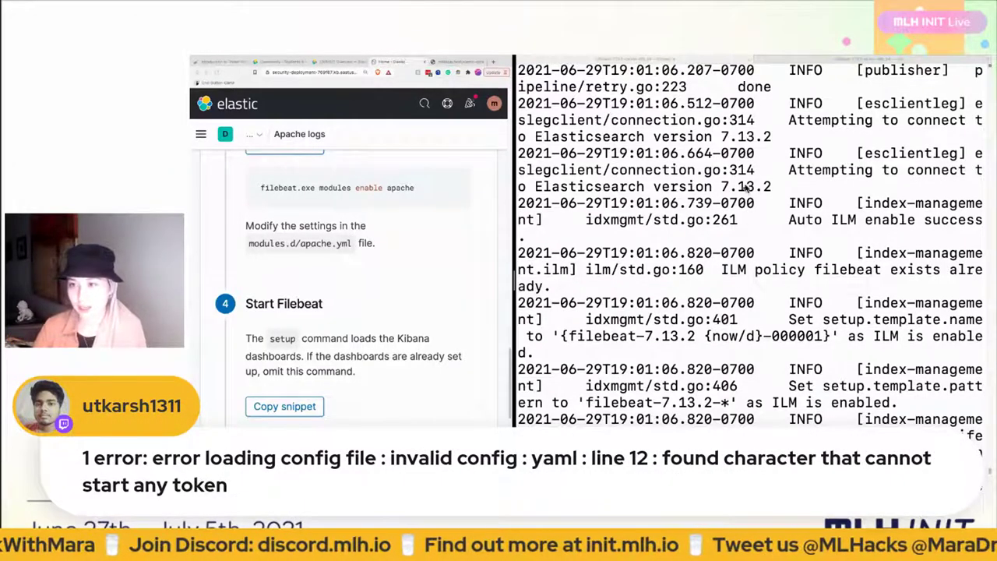
- Reopen modules.d/apache.yml in the second terminal tab and highlight the indentation before the log path's dash under var.paths
left_click(855, 62)
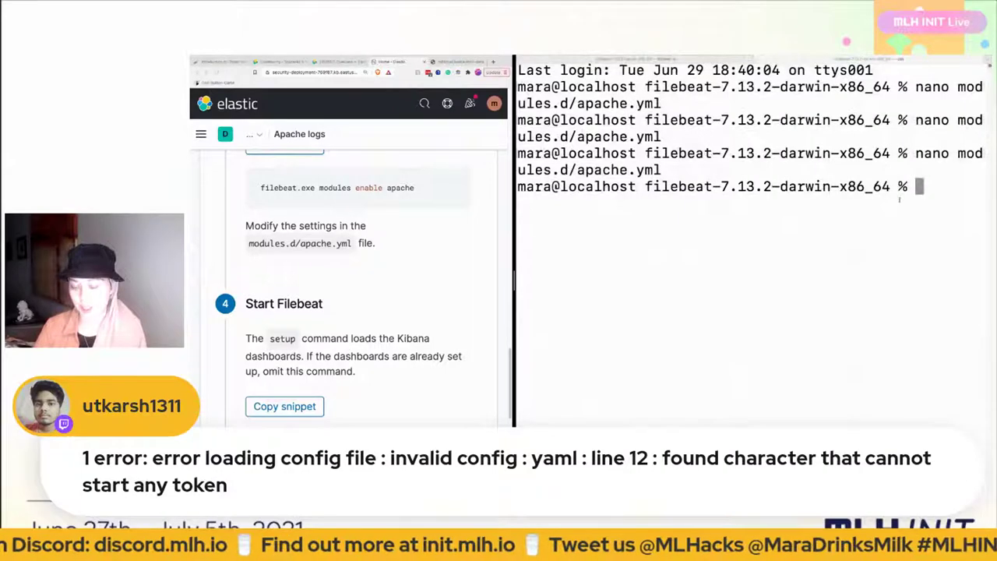
key("Up")
key("Return")
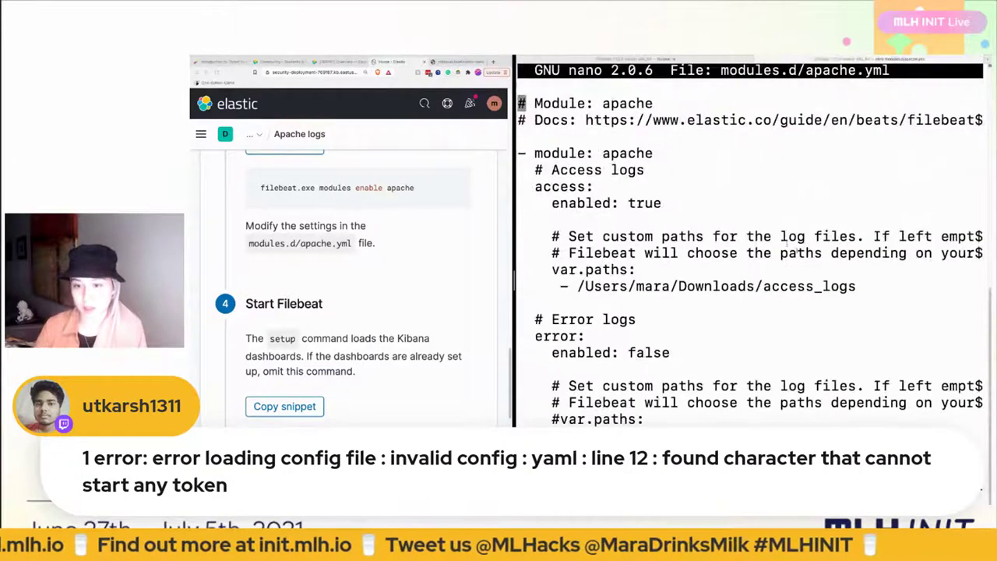
left_click_drag(560, 286, 500, 282)
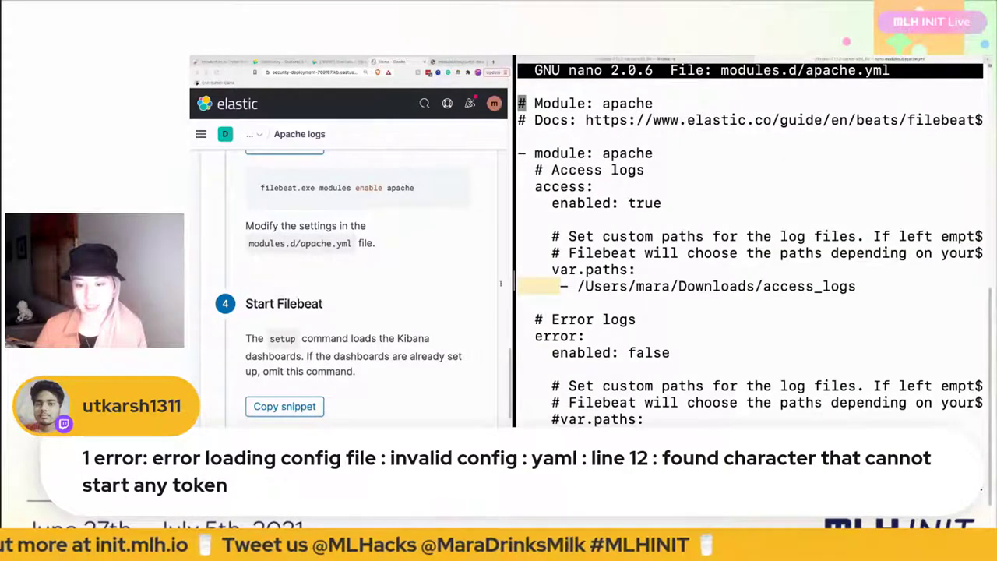
left_click(627, 286)
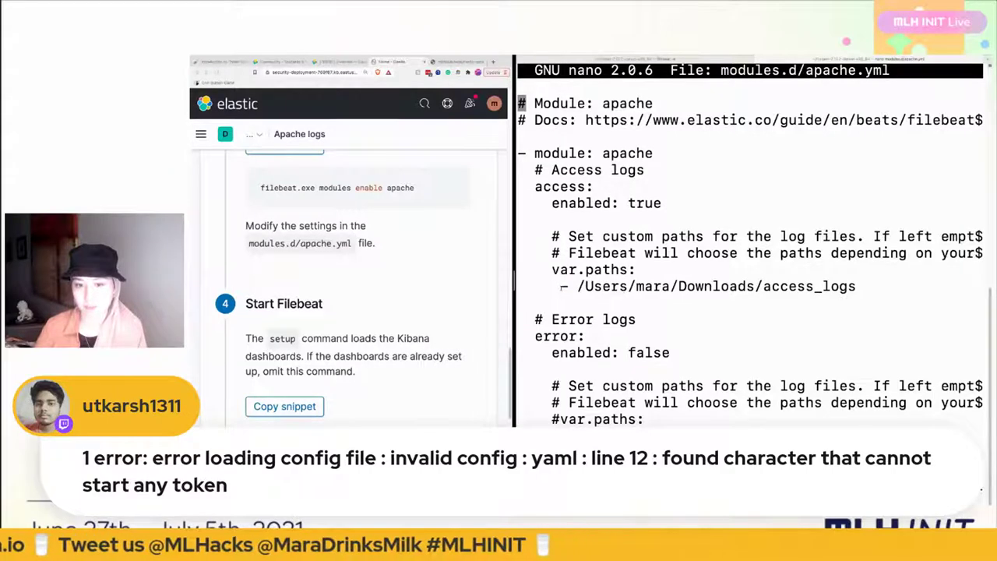
left_click_drag(561, 286, 500, 286)
left_click(562, 286)
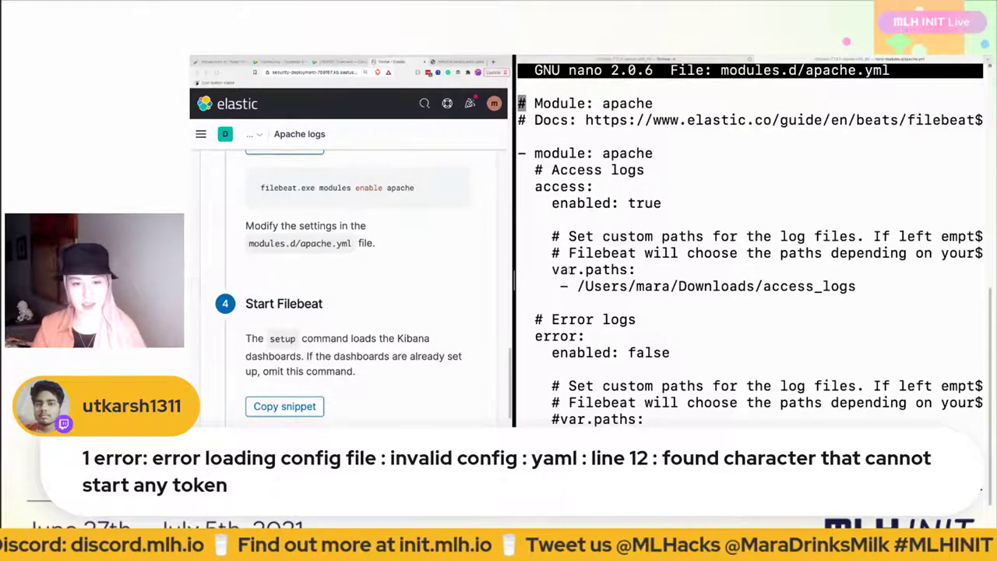
left_click_drag(558, 286, 515, 285)
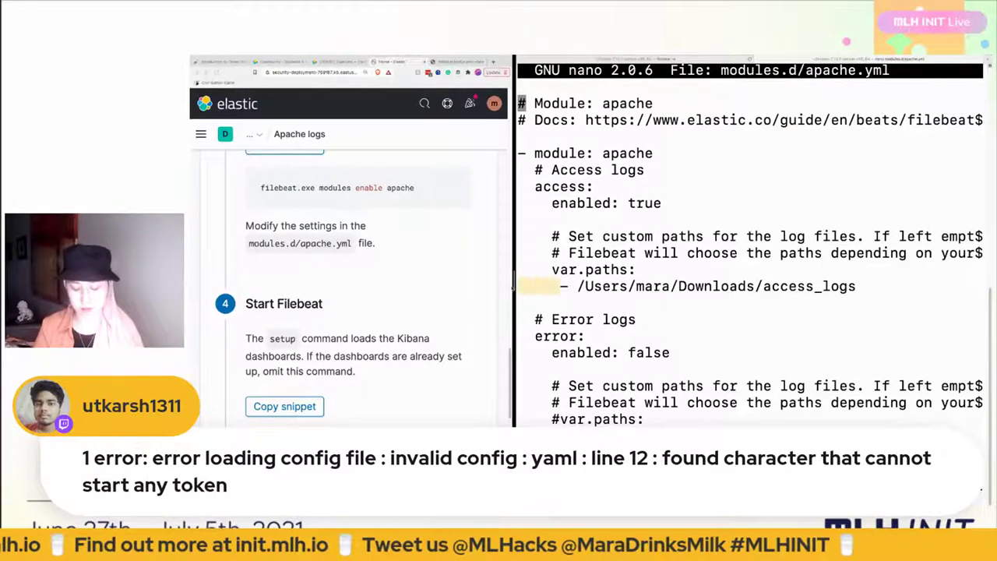
- Move the text cursor through the indentation of the access_logs path line under var.paths, stopping after /Users
key("BackSpace")
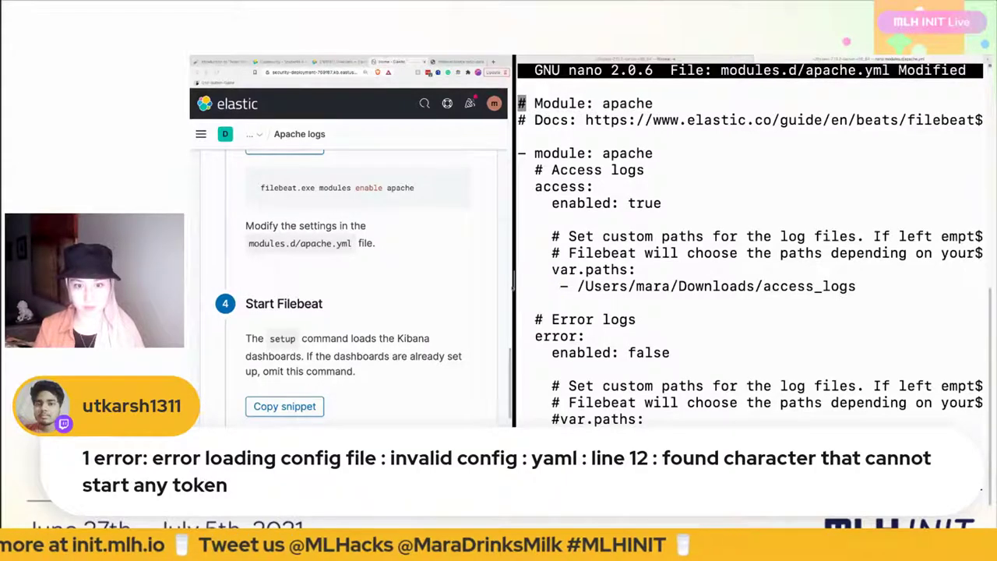
key("Down")
key("Down")
key("Down")
key("Down")
key("Down")
key("Down")
key("Down")
key("Down")
key("Down")
key("Down")
key("Down")
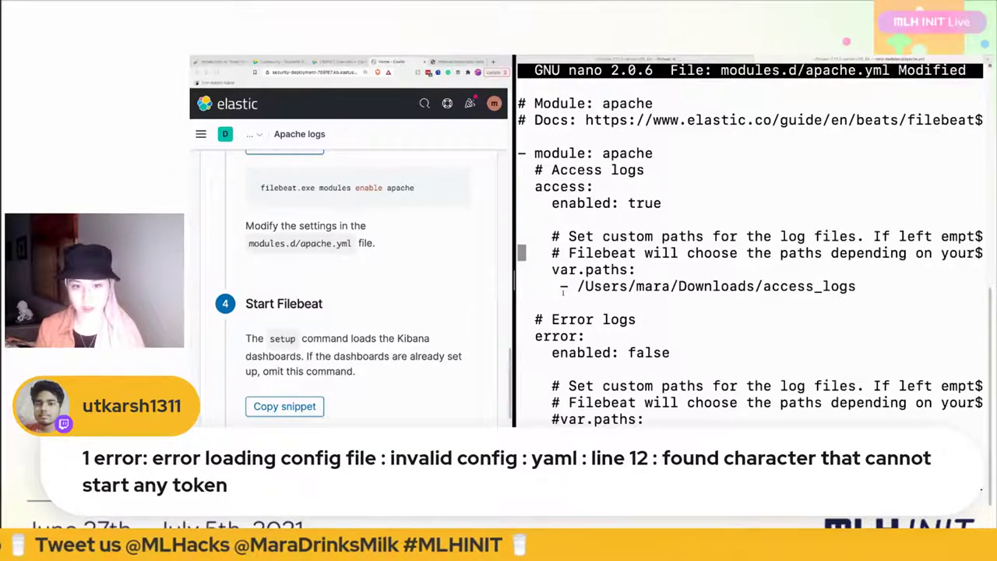
key("Right")
key("Right")
key("Right")
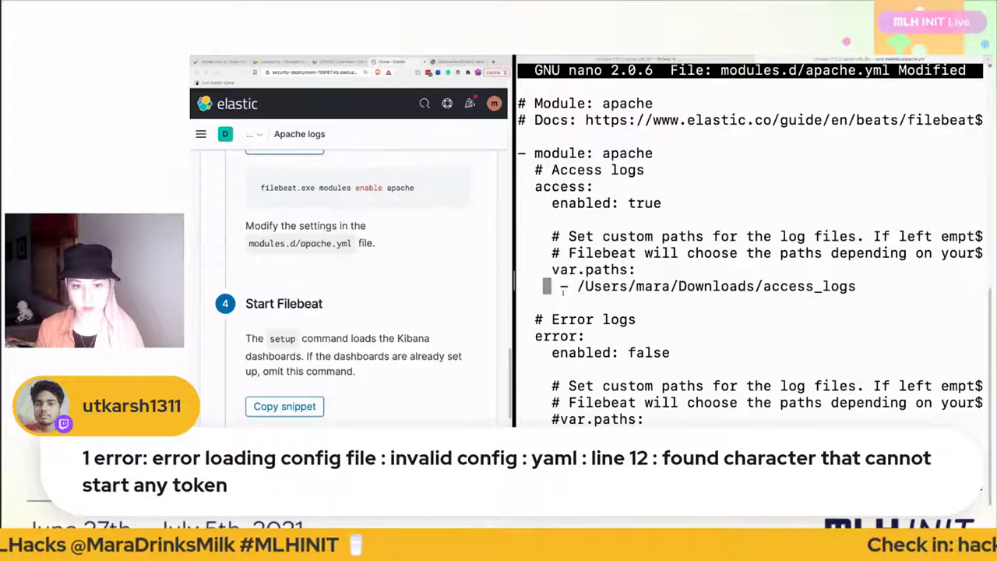
key("Right")
key("Right")
key("Right")
key("Right")
key("Right")
key("Right")
key("Right")
key("Right")
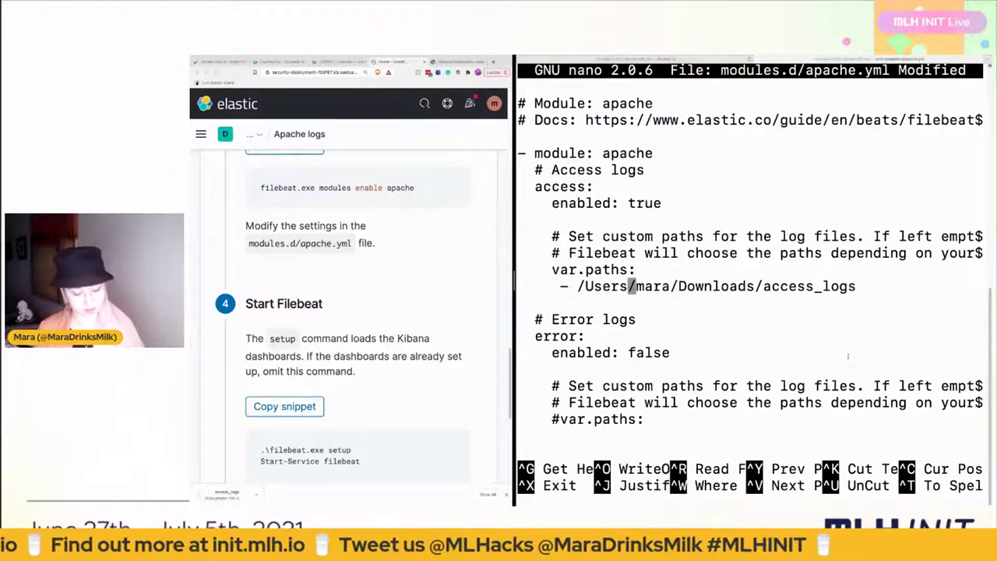
- Check again under Module status that data is received from the Filebeat apache module
scroll(410, 346, "down", 5)
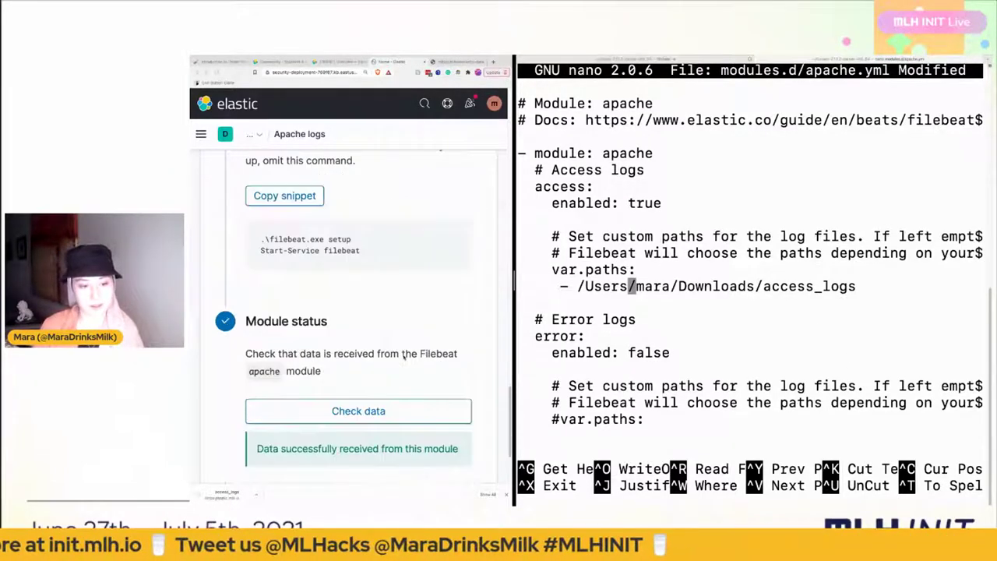
left_click(376, 353)
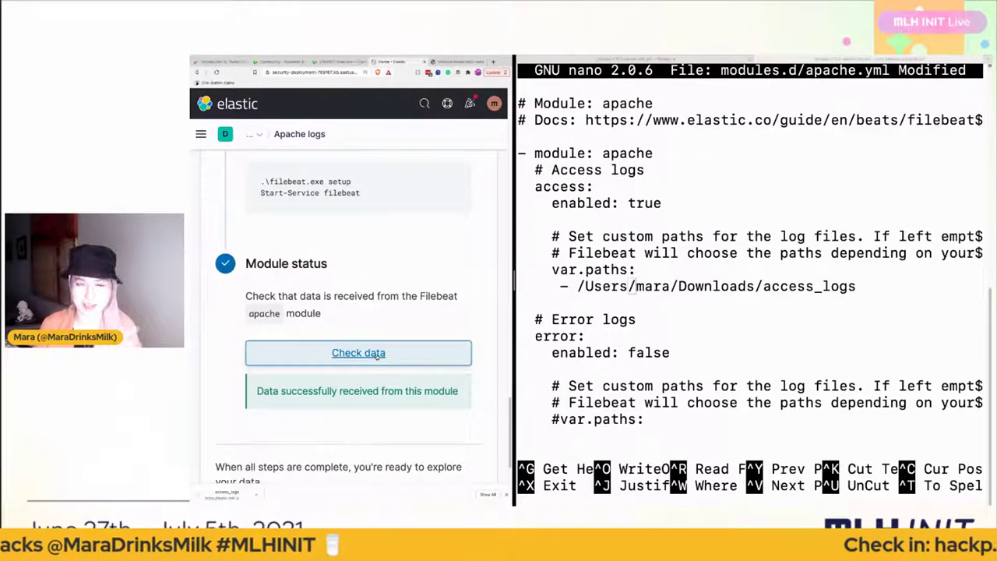
left_click(376, 353)
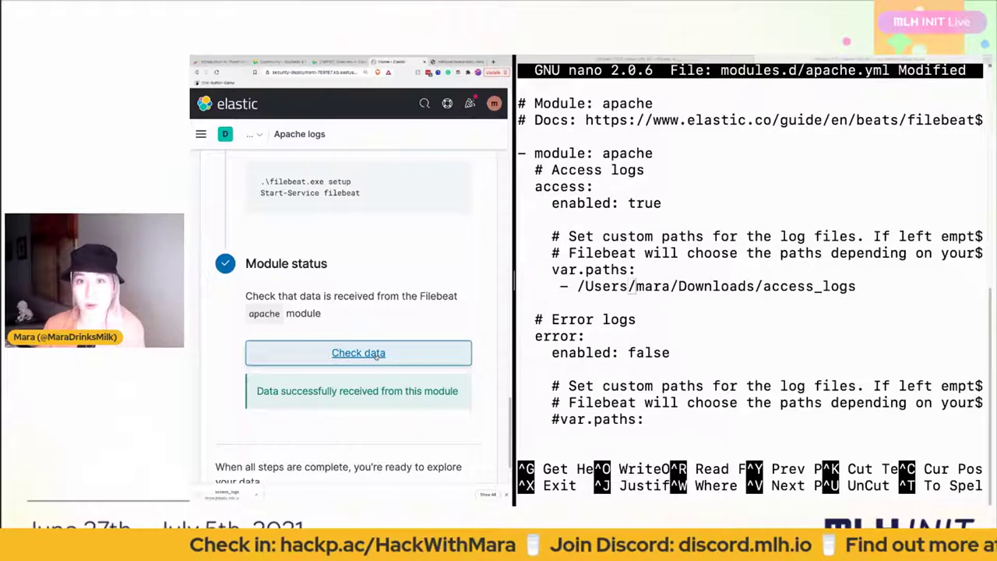
scroll(380, 233, "up", 1)
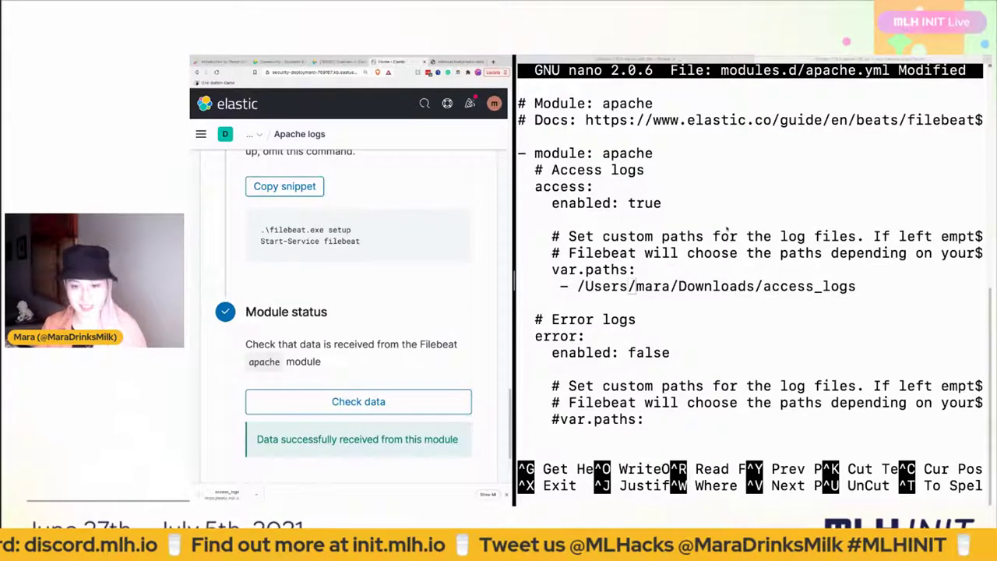
- Highlight the sentence about being ready to explore the data, above the Apache logs dashboard link
left_click(716, 295)
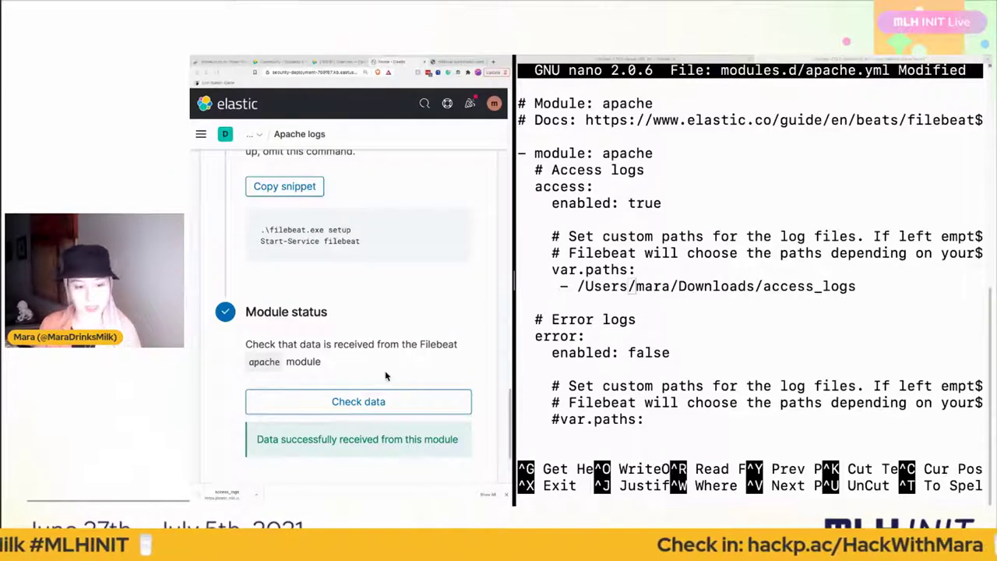
scroll(385, 372, "down", 3)
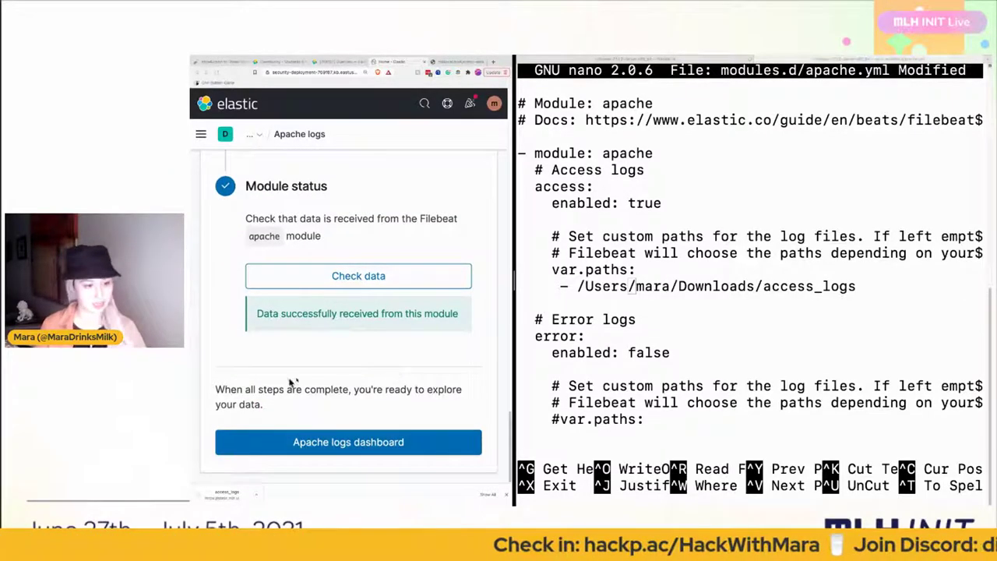
left_click_drag(218, 389, 283, 411)
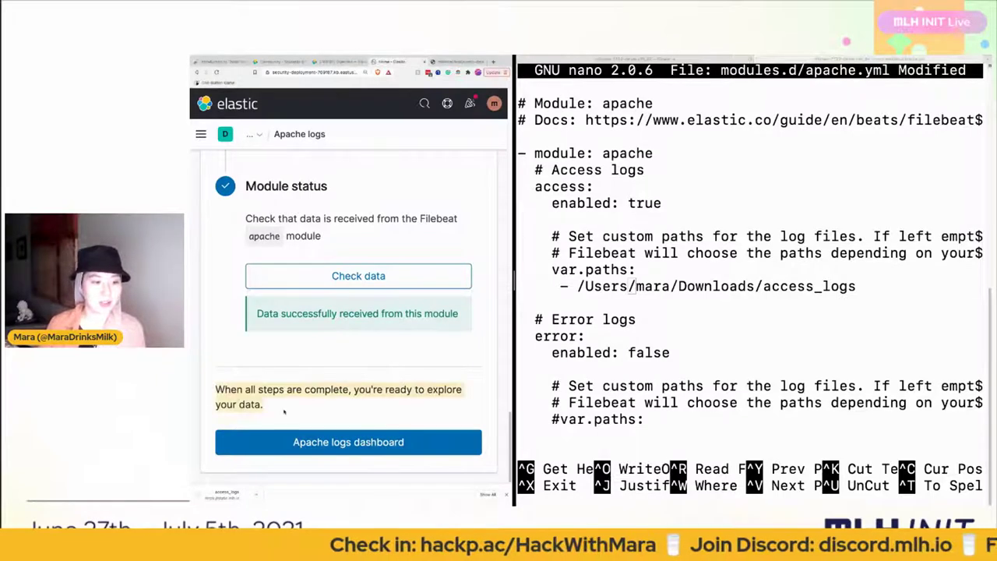
- Open the Apache logs dashboard and take the terminal out of the split view so the dashboard fills the screen
left_click(283, 411)
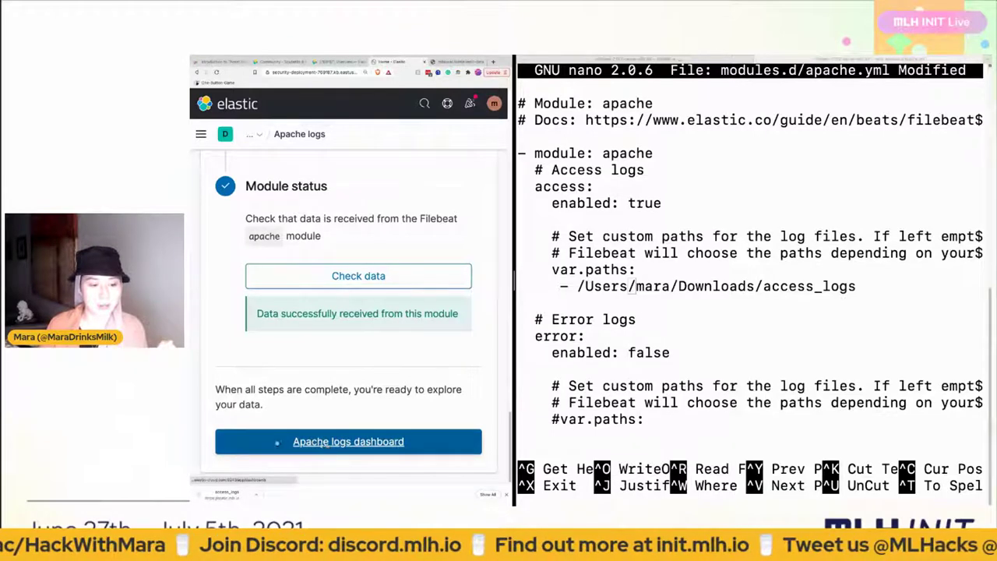
left_click(363, 443)
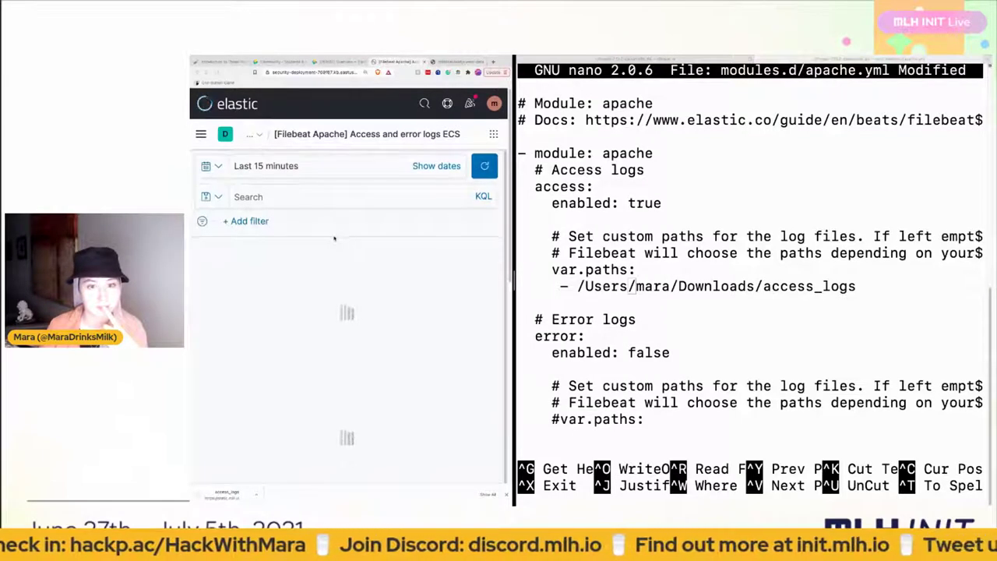
mouse_move(531, 70)
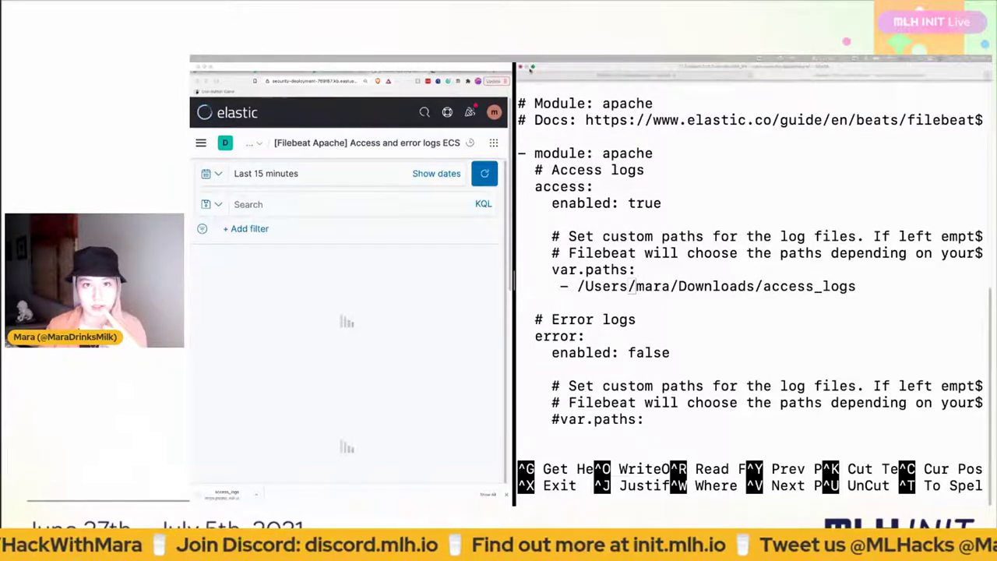
left_click(531, 70)
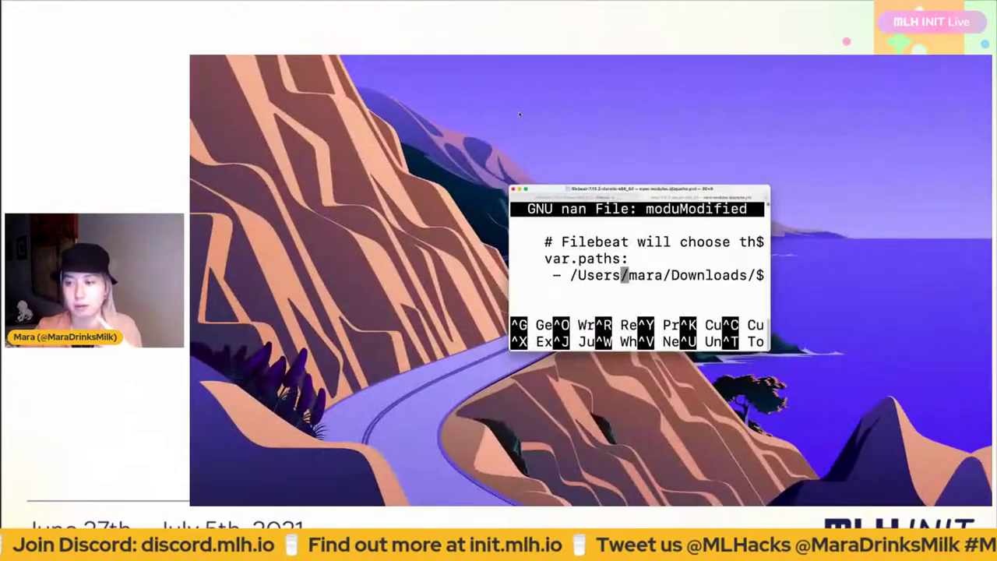
key("ctrl+Right")
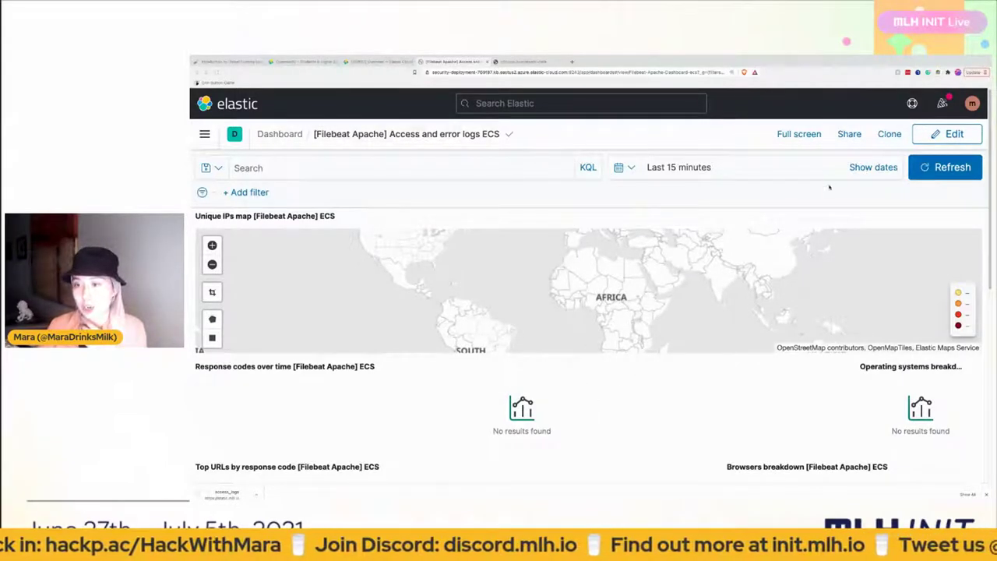
- Set the start of the dashboard's time range to the absolute date January 1, 2020
left_click(877, 167)
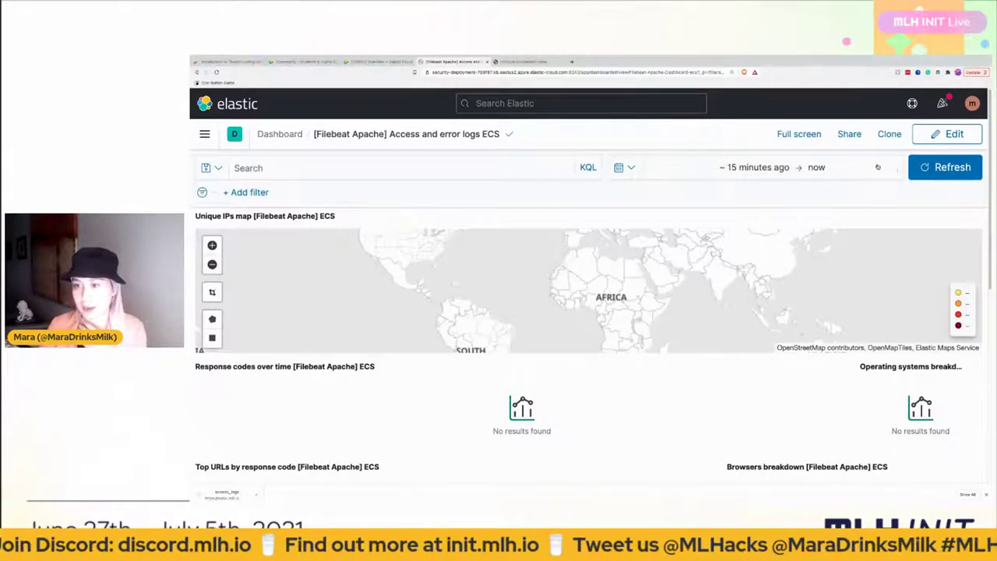
left_click(771, 170)
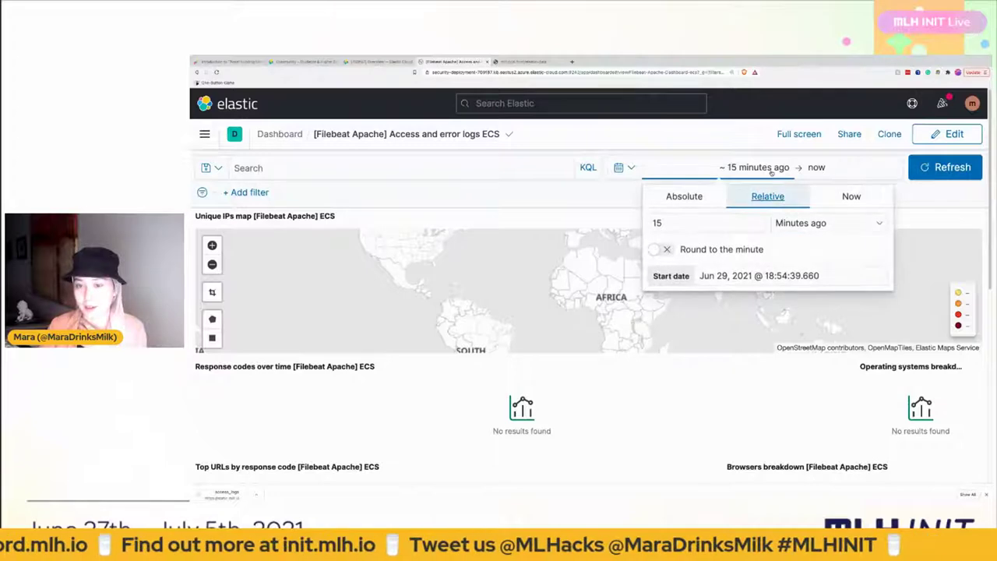
left_click(683, 198)
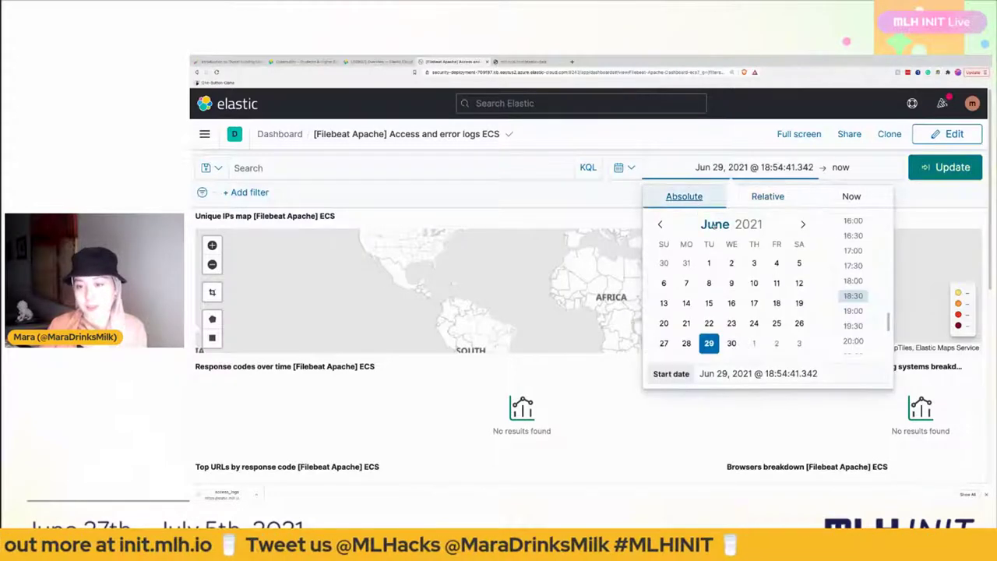
left_click(754, 225)
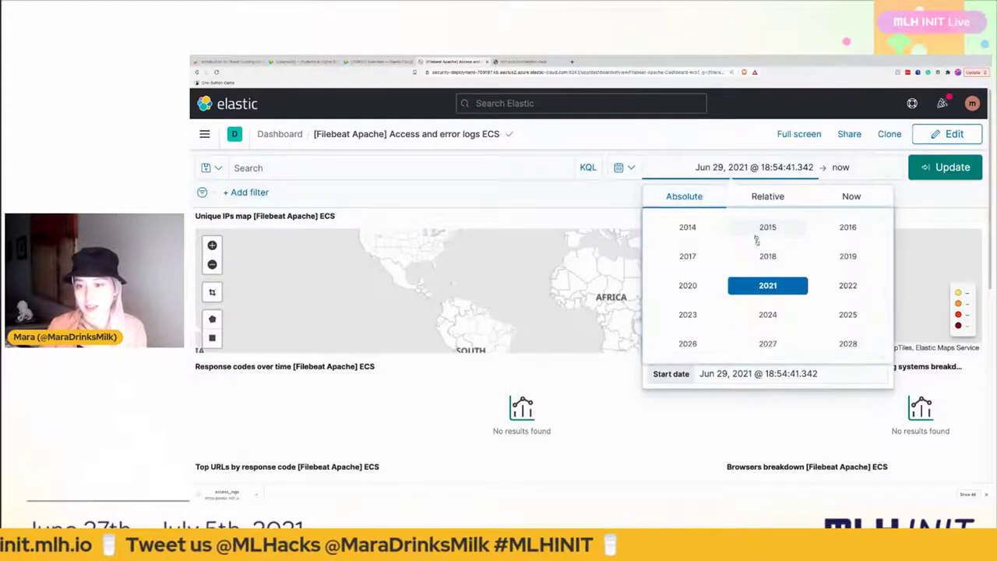
left_click(692, 282)
left_click(711, 223)
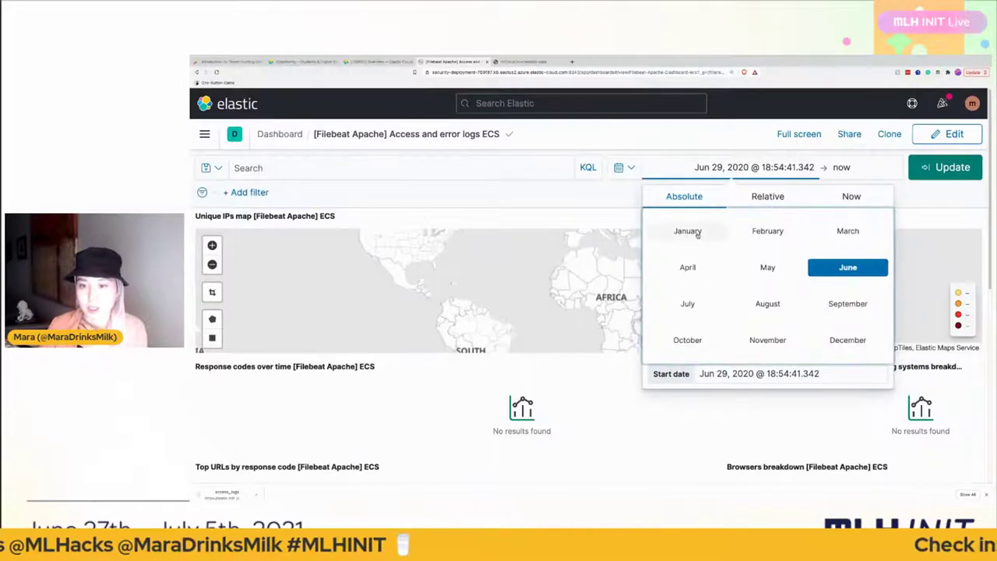
left_click(685, 230)
left_click(732, 264)
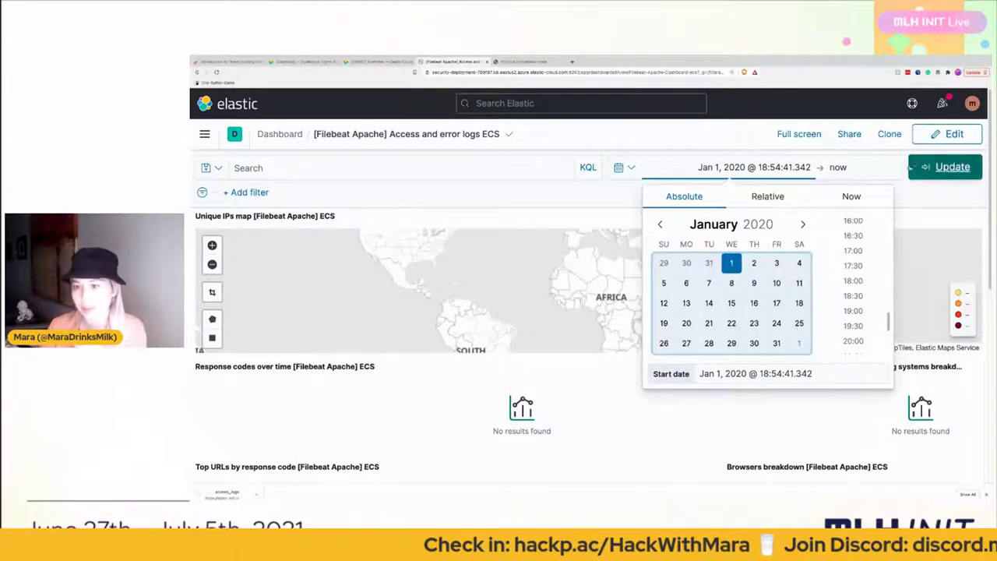
- Set the start time to 00:00 and apply the new time range to the dashboard
scroll(856, 265, "up", 10)
left_click(852, 224)
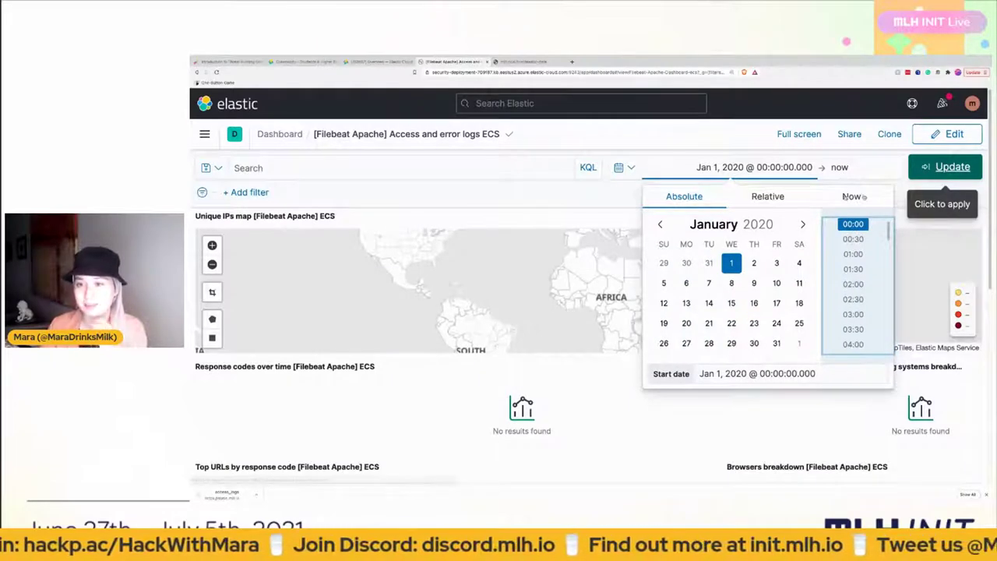
left_click(943, 175)
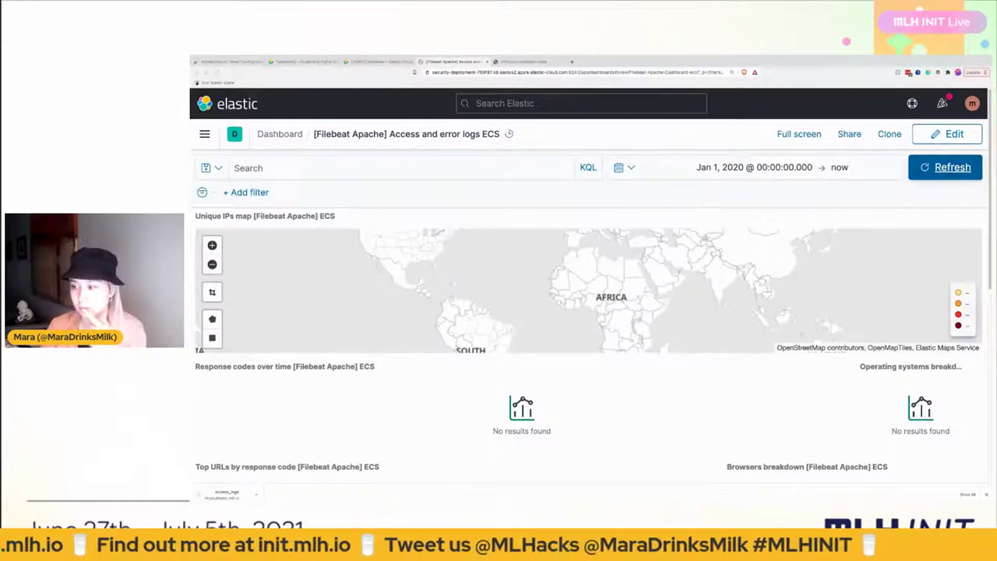
left_click(939, 173)
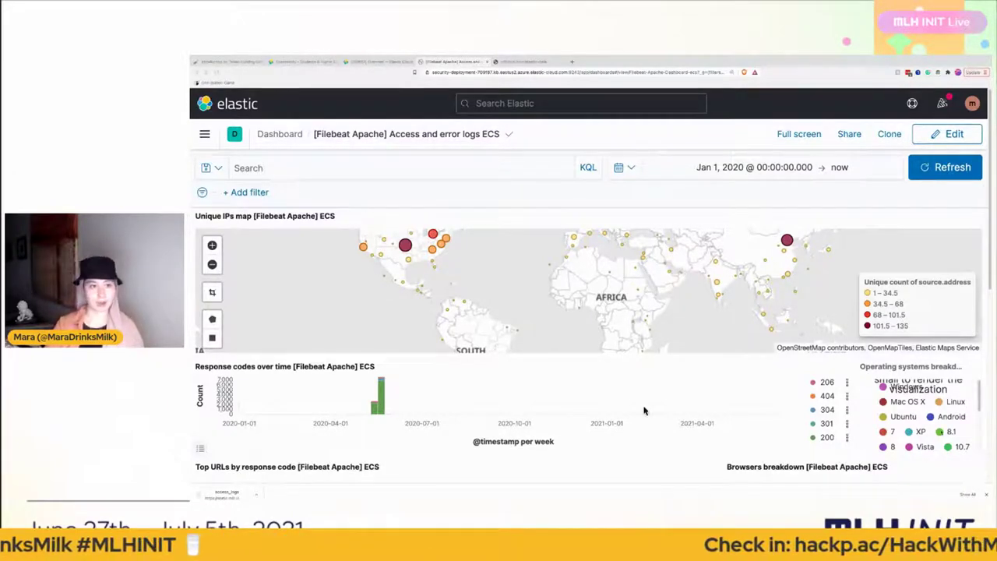
- Examine the response codes, top URLs and browsers breakdown charts, and pan the unique IPs map to inspect North America
scroll(459, 356, "down", 3)
scroll(458, 358, "down", 1)
scroll(458, 357, "down", 4)
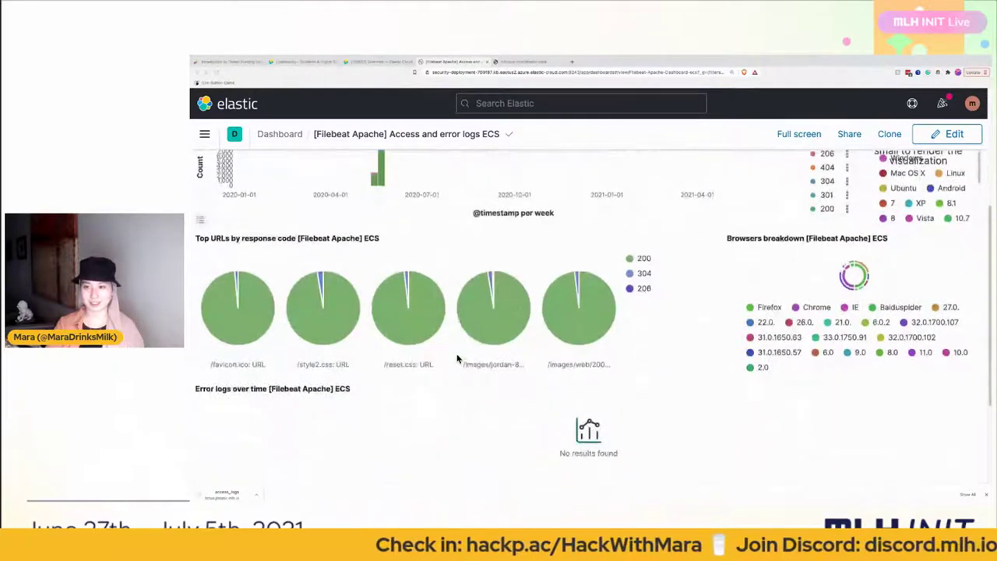
scroll(703, 309, "down", 2)
scroll(690, 311, "up", 7)
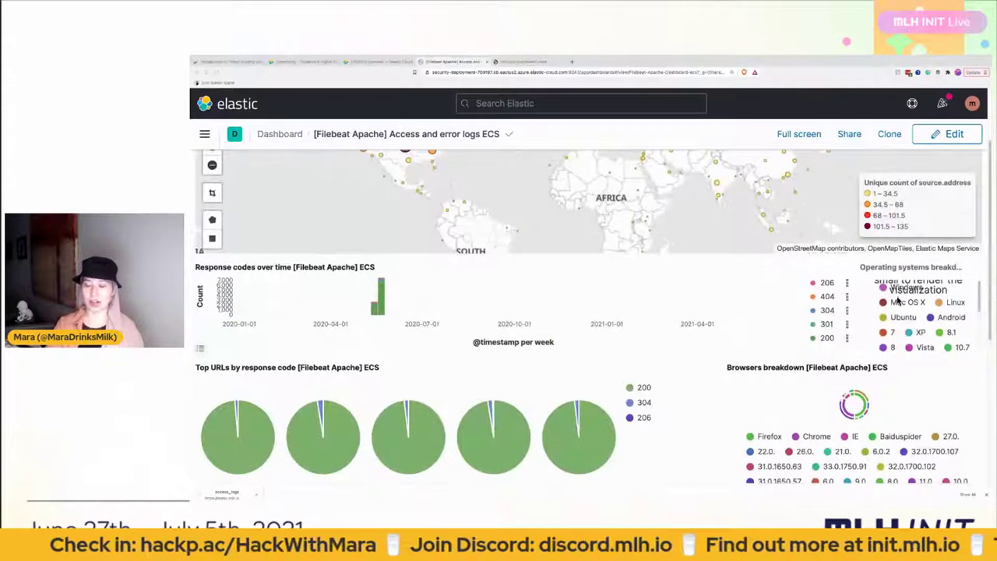
scroll(531, 253, "up", 3)
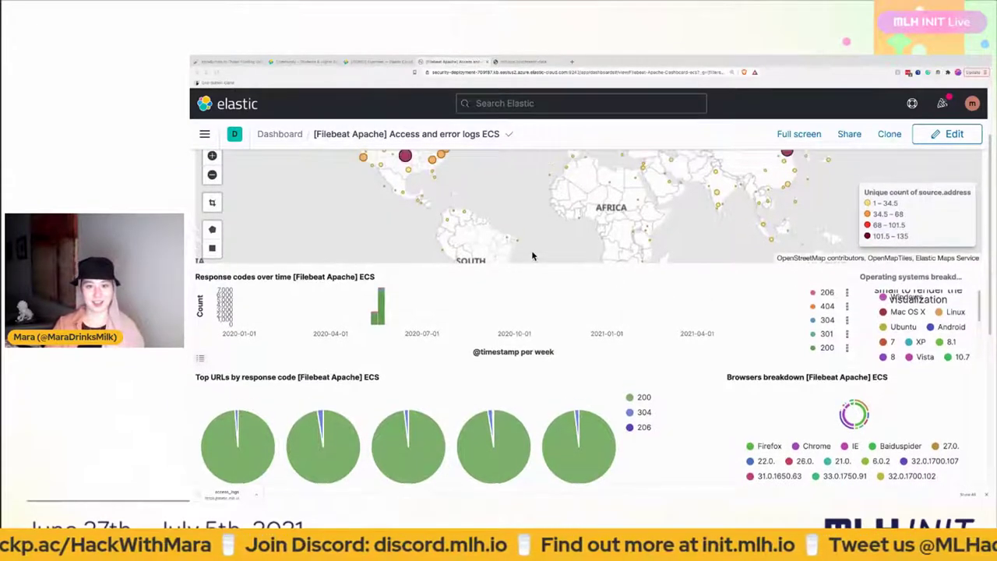
mouse_move(493, 261)
left_mouse_down()
mouse_move(482, 296)
mouse_move(436, 290)
mouse_move(451, 273)
mouse_move(564, 323)
mouse_move(556, 276)
mouse_move(490, 278)
left_mouse_up()
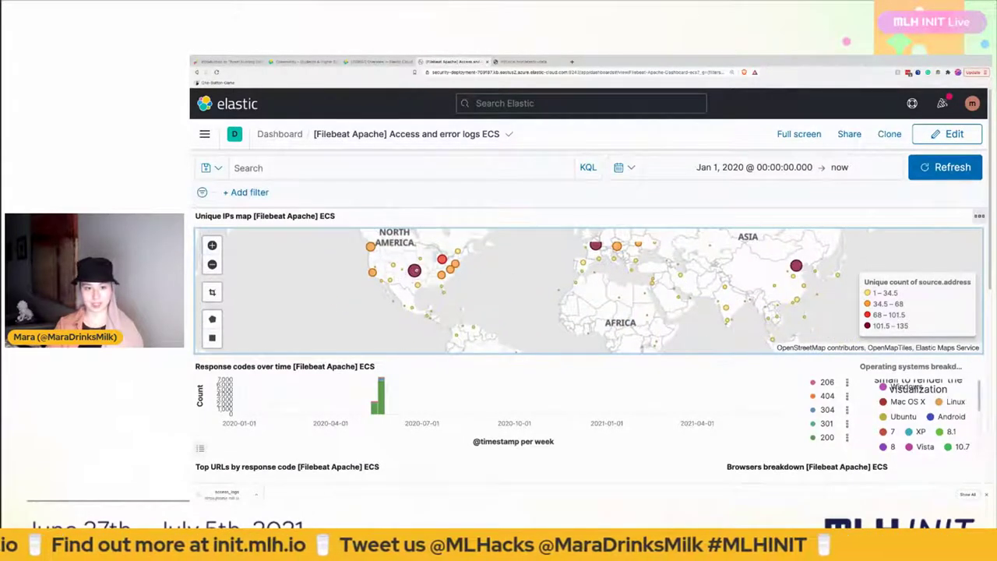
left_click(413, 270)
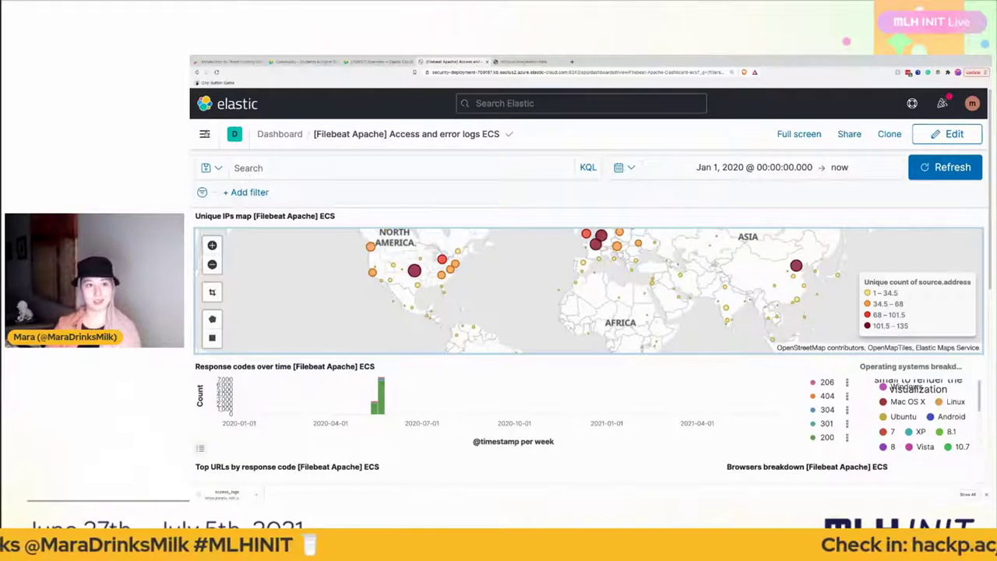
- Open the main navigation with the list of Analytics apps
left_click(205, 133)
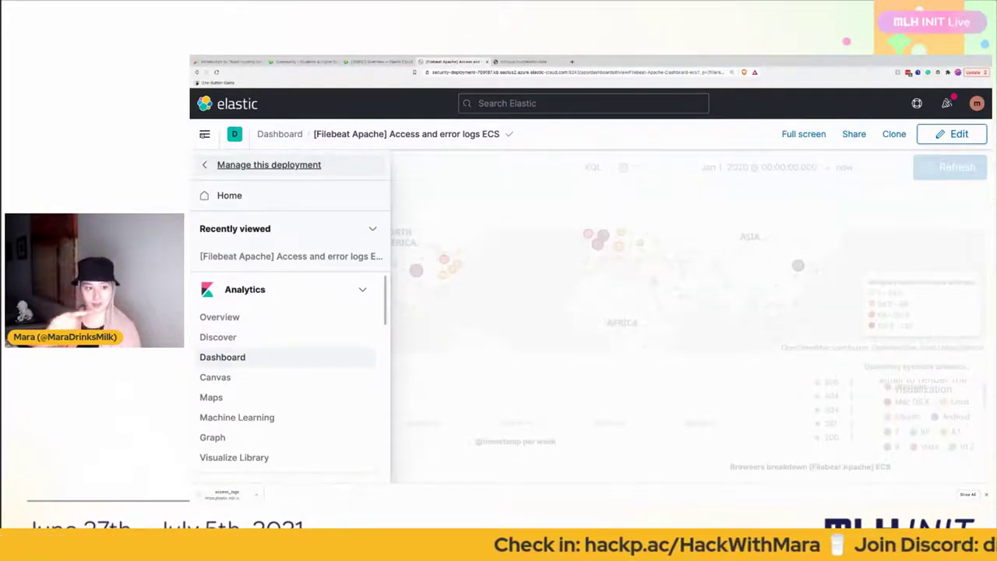
- Open the Overview page of the Security solution
scroll(252, 292, "down", 6)
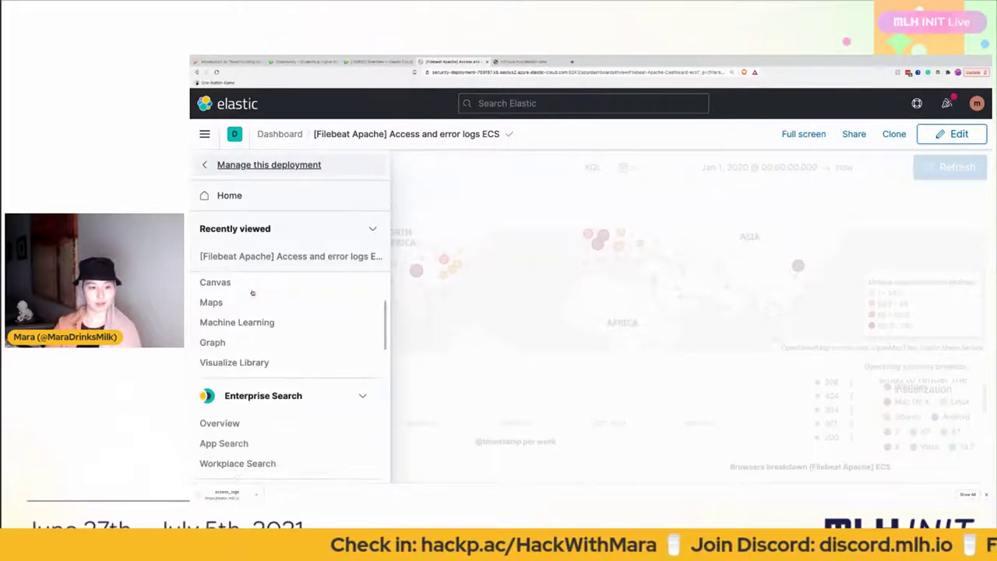
scroll(251, 292, "down", 6)
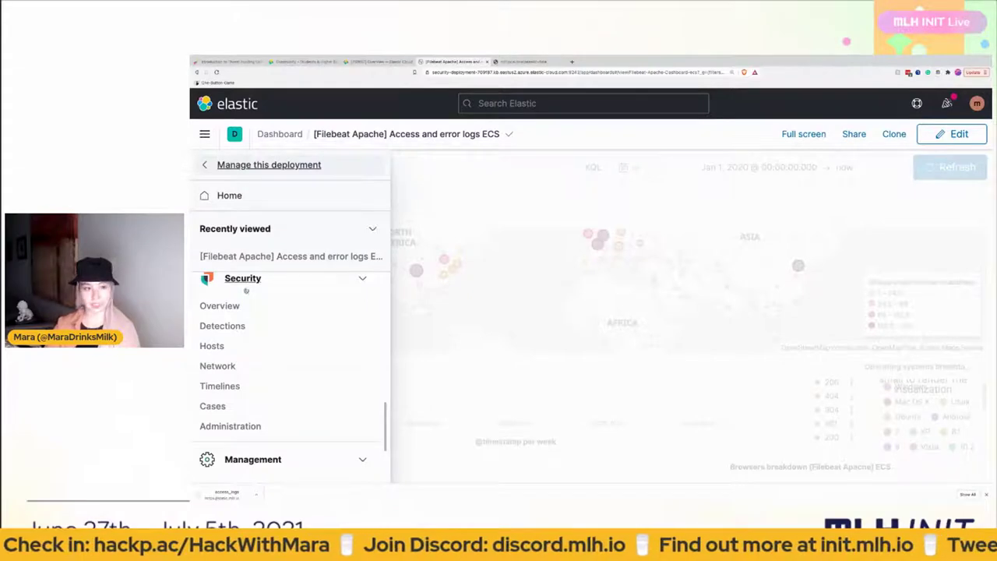
scroll(230, 292, "up", 1)
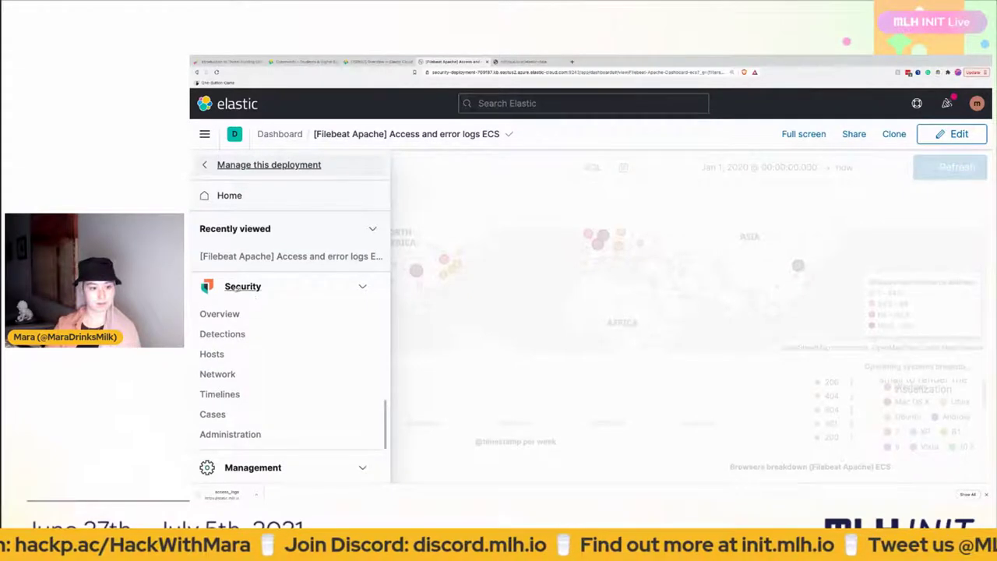
left_click(276, 319)
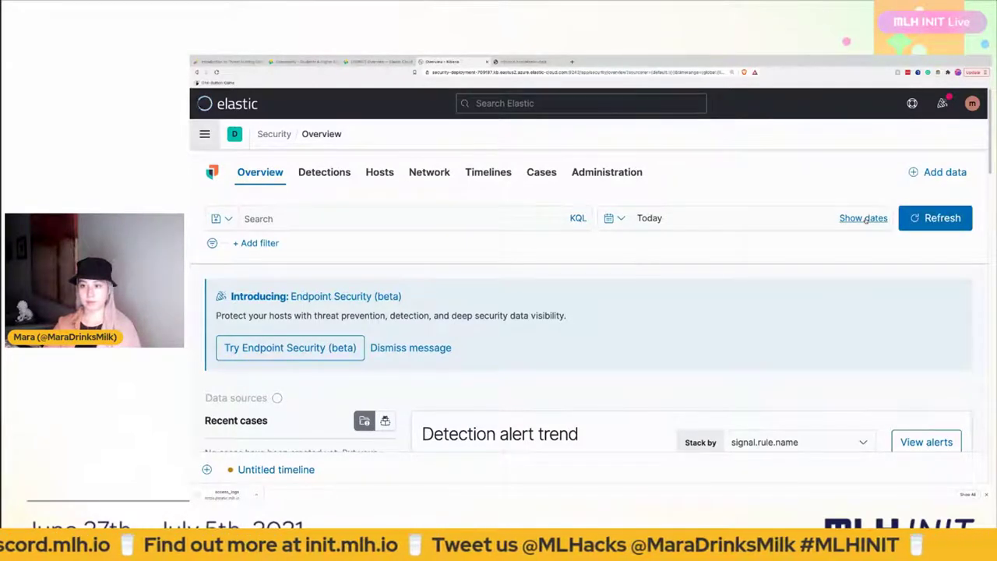
- Set the start of the Security overview's time range to the absolute date Jan 1, 2020 at 00:00
left_click(863, 218)
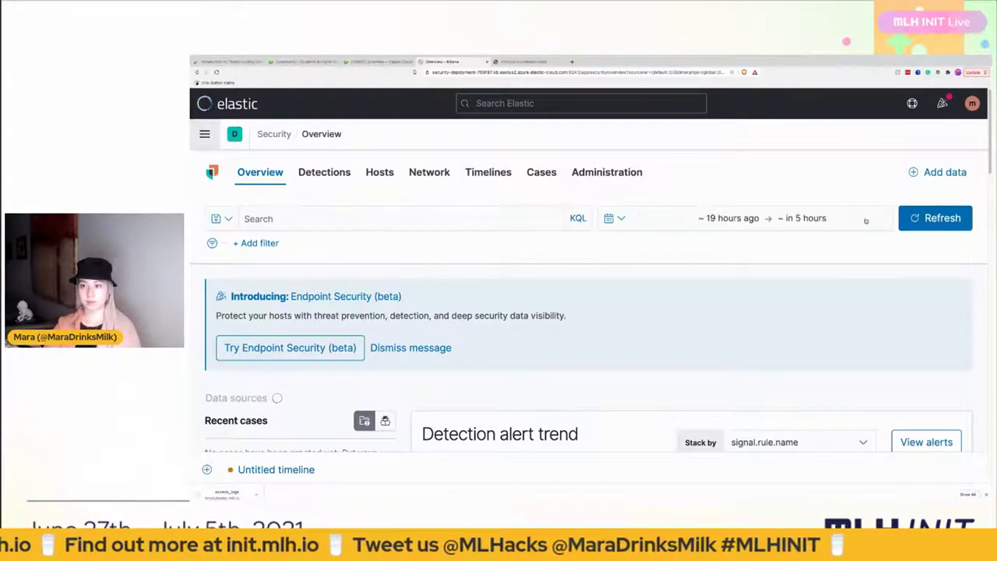
left_click(711, 218)
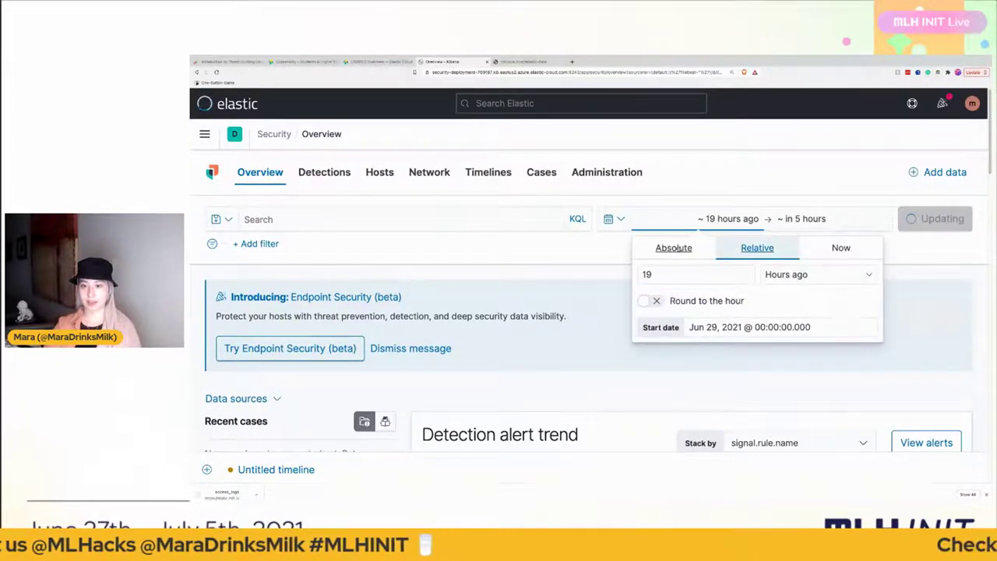
left_click(676, 249)
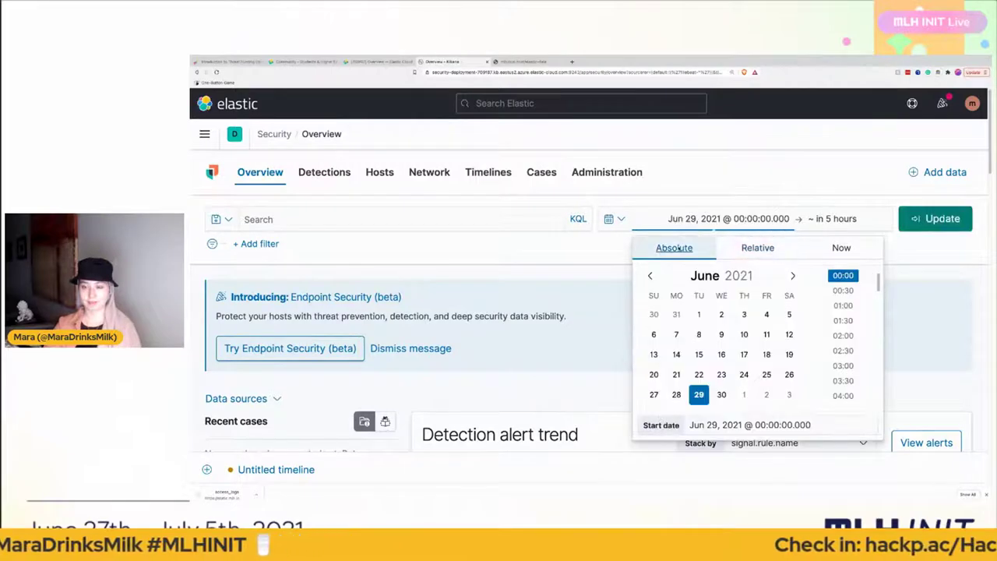
left_click(704, 276)
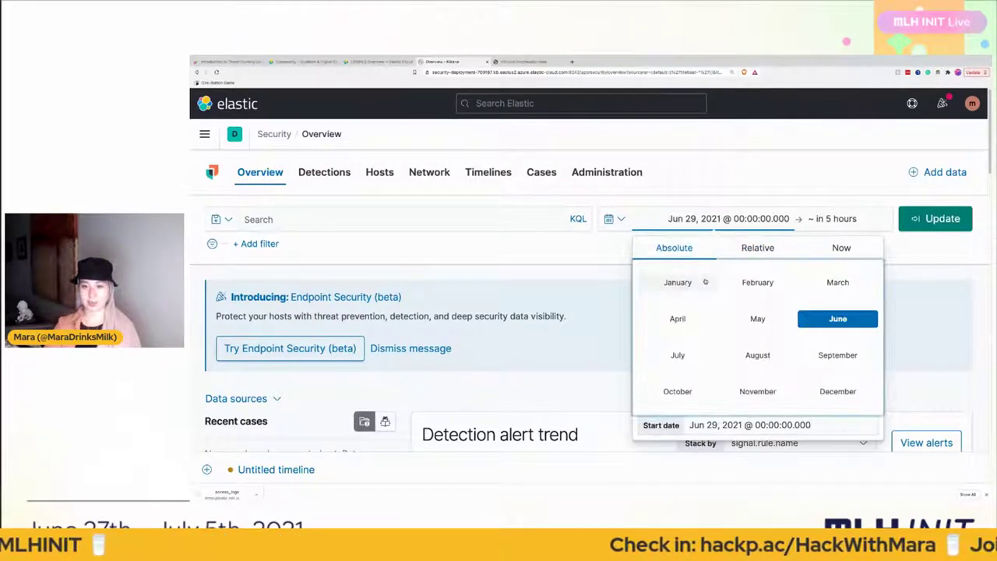
left_click(677, 282)
left_click(731, 277)
left_click(688, 351)
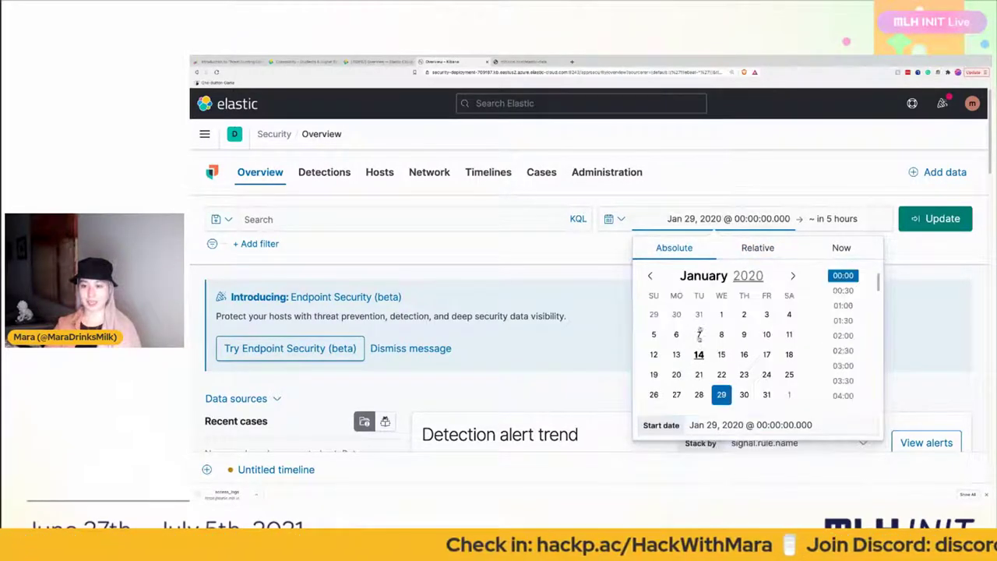
left_click(721, 314)
left_click(859, 284)
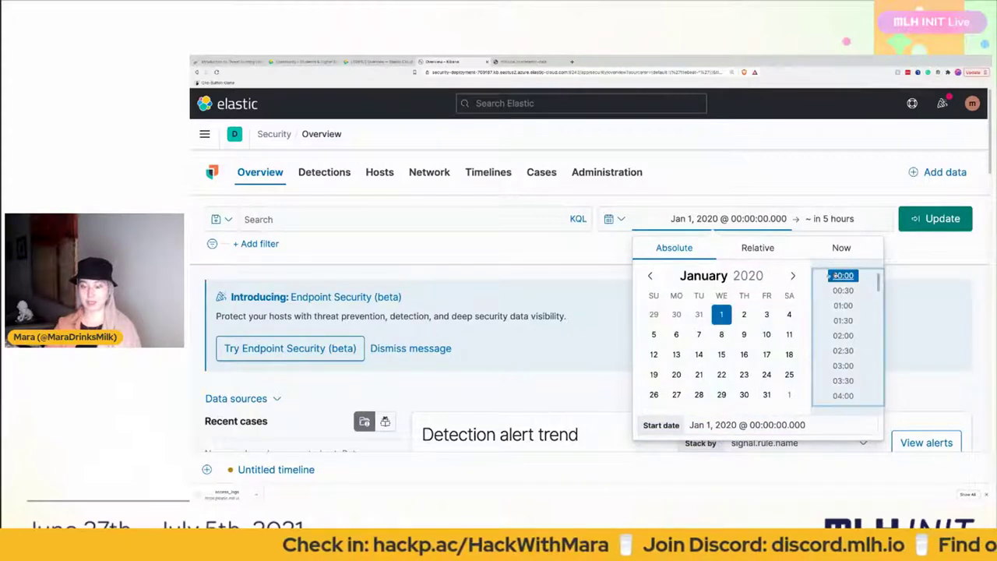
- Set the end of the time range to now and apply the new range to the overview
left_click(830, 218)
left_click(847, 249)
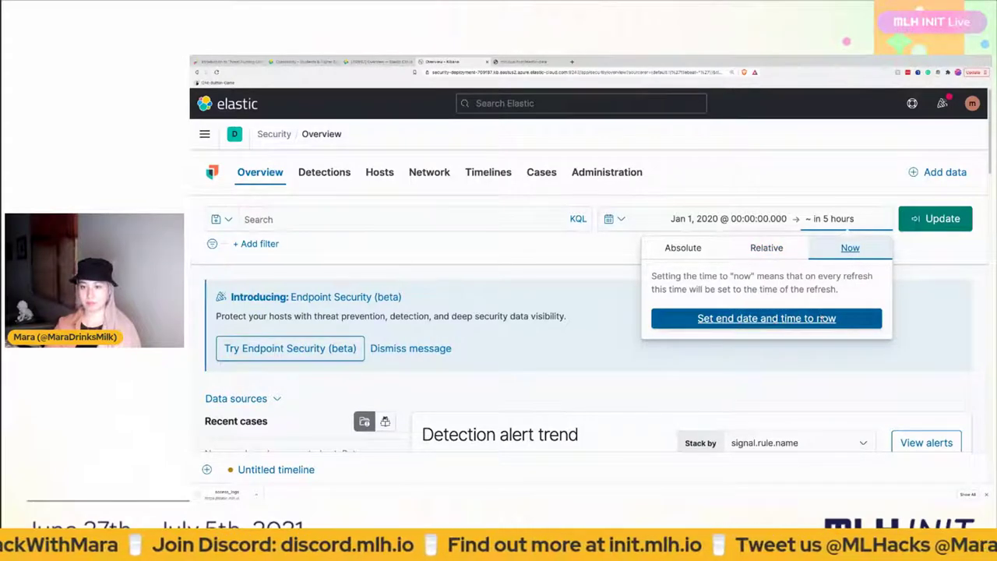
left_click(821, 317)
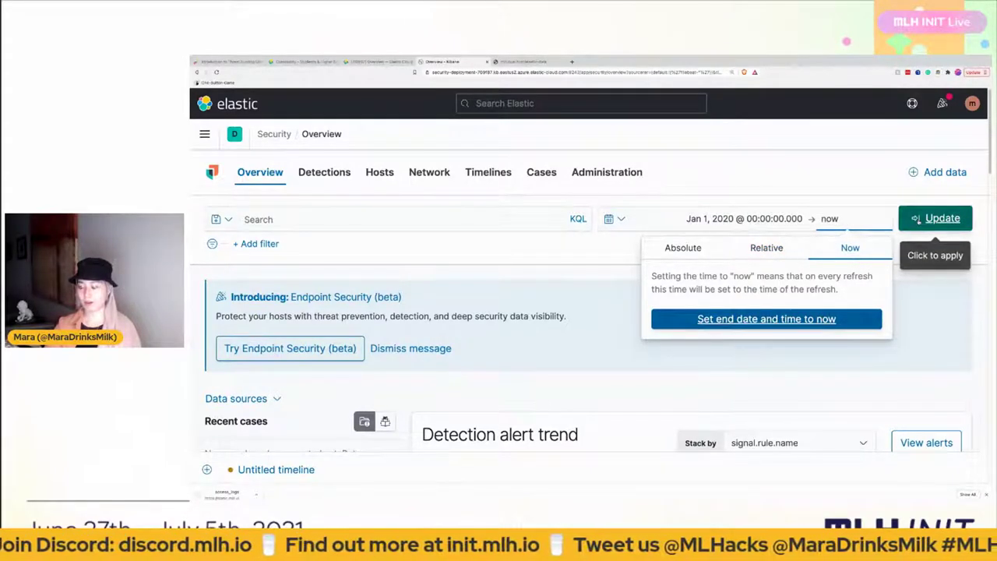
left_click(816, 299)
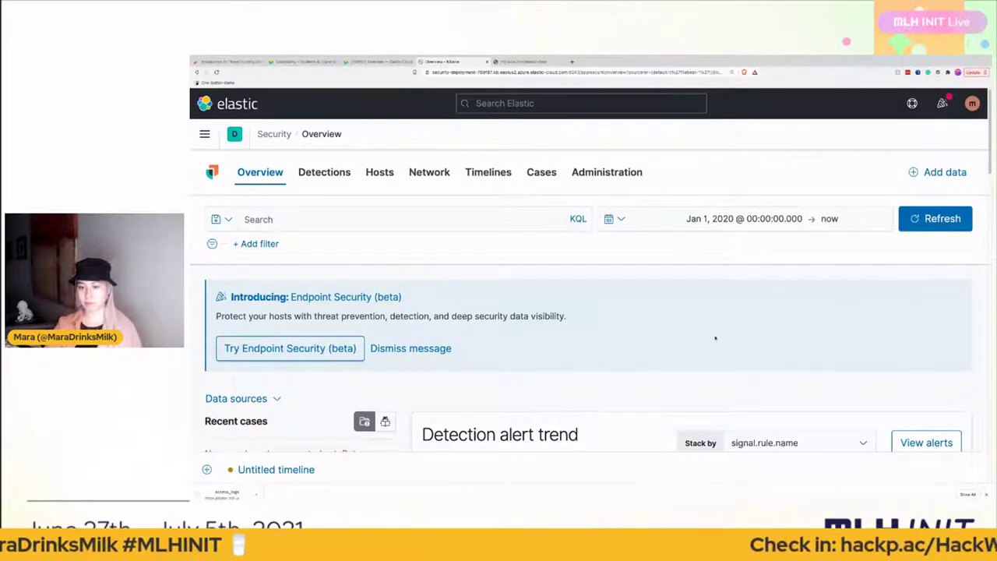
- Check the detection alert trend on the overview and refresh the data for the current time range
scroll(700, 355, "down", 3)
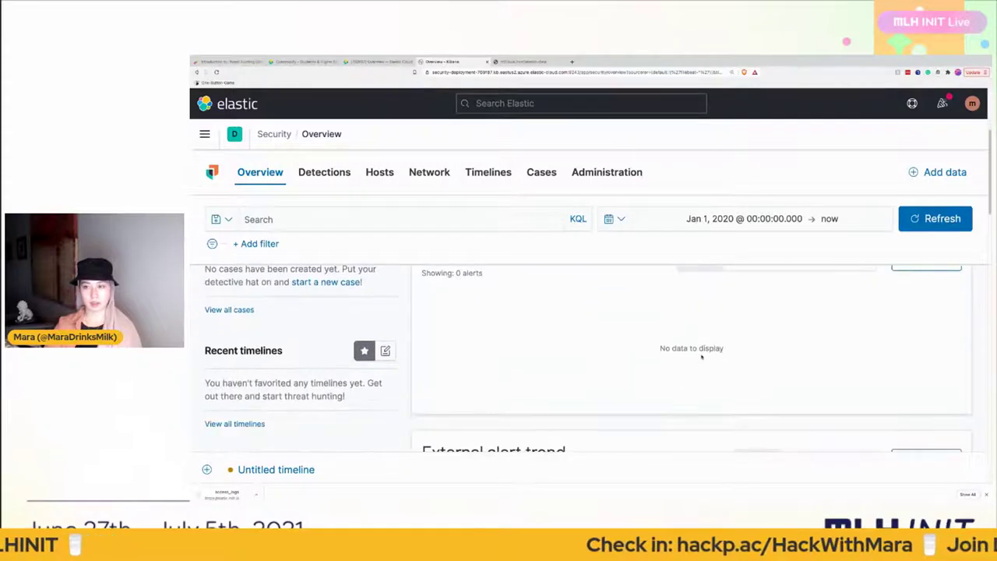
scroll(701, 356, "up", 3)
left_click(914, 225)
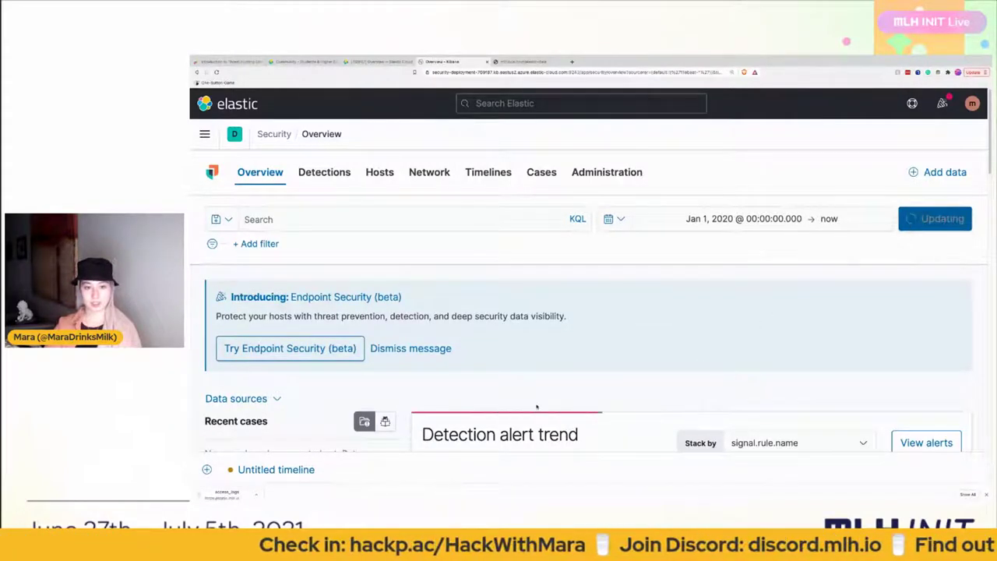
scroll(537, 402, "down", 1)
scroll(537, 402, "up", 1)
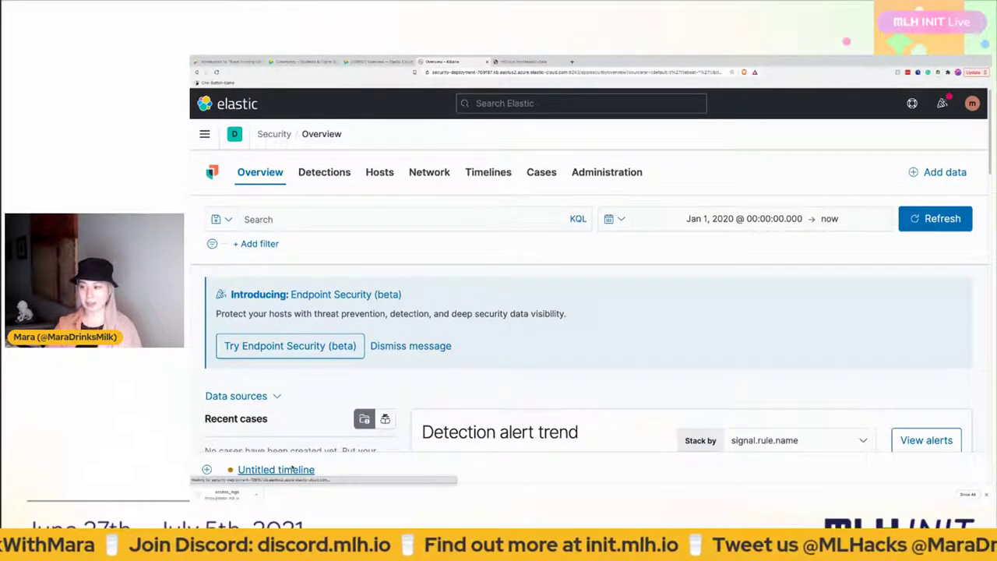
- Open the untitled timeline, save its data source selection as All data sources with .siem-signals-default and filebeat-*, and close the timeline
left_click(291, 469)
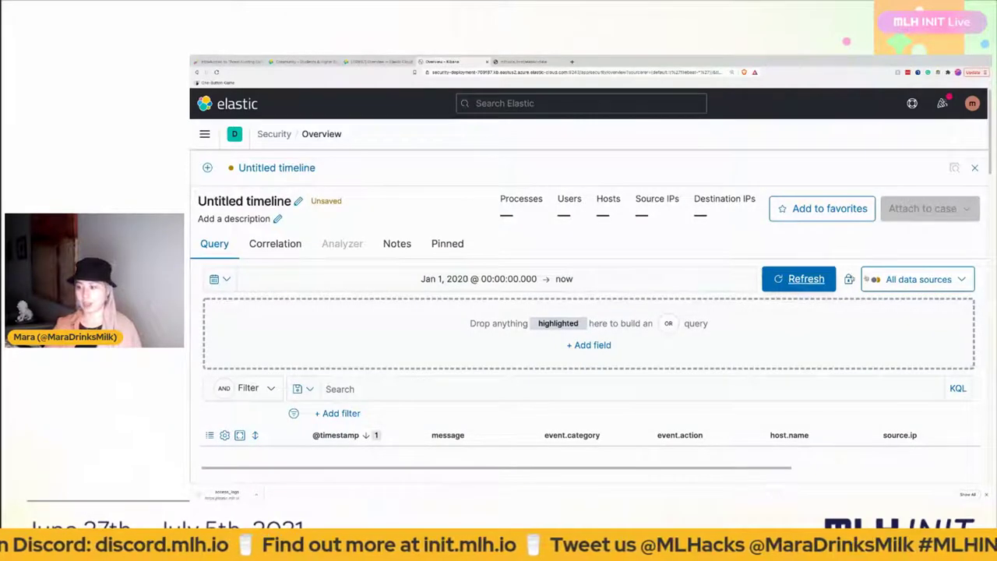
left_click(942, 282)
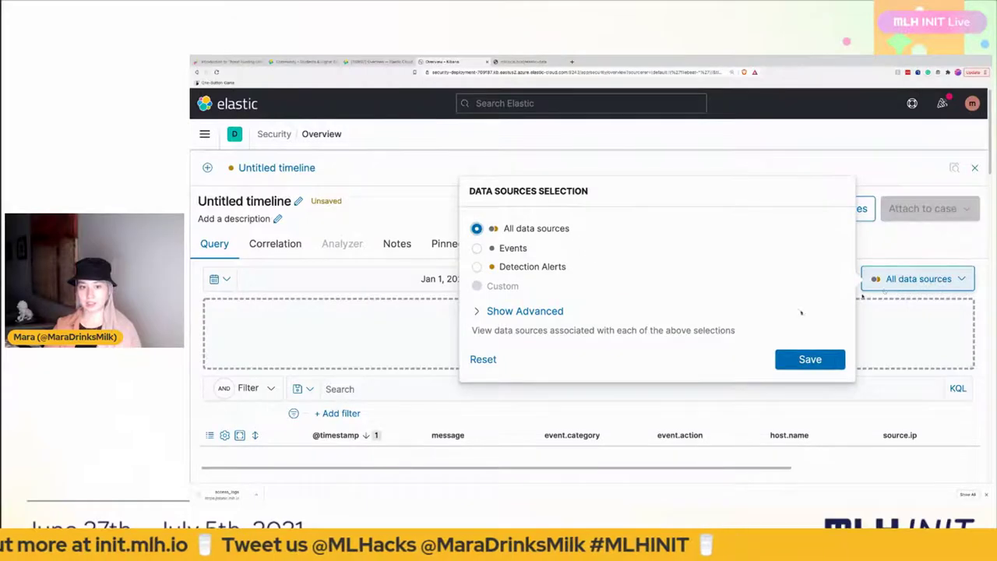
left_click(502, 312)
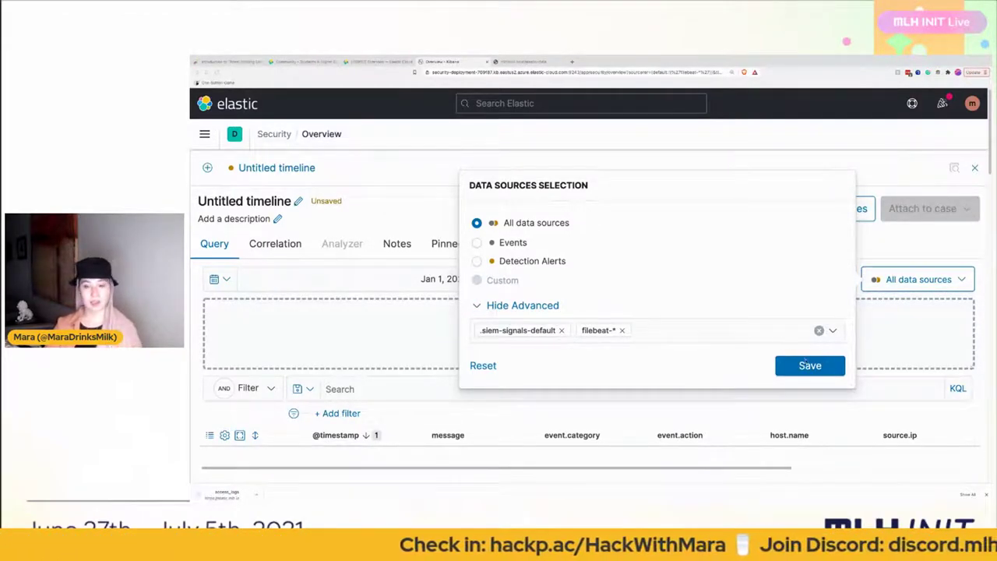
left_click(807, 368)
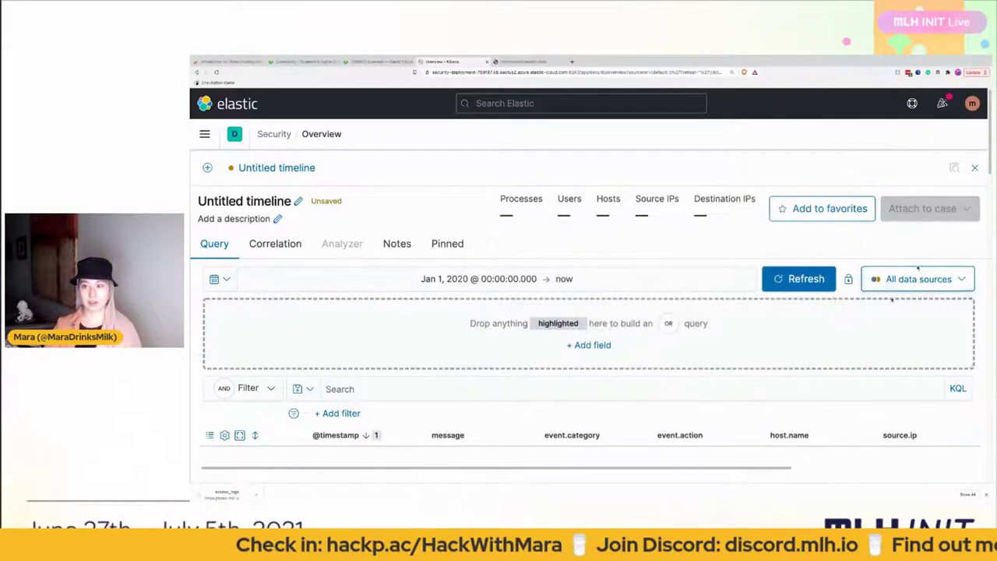
left_click(974, 168)
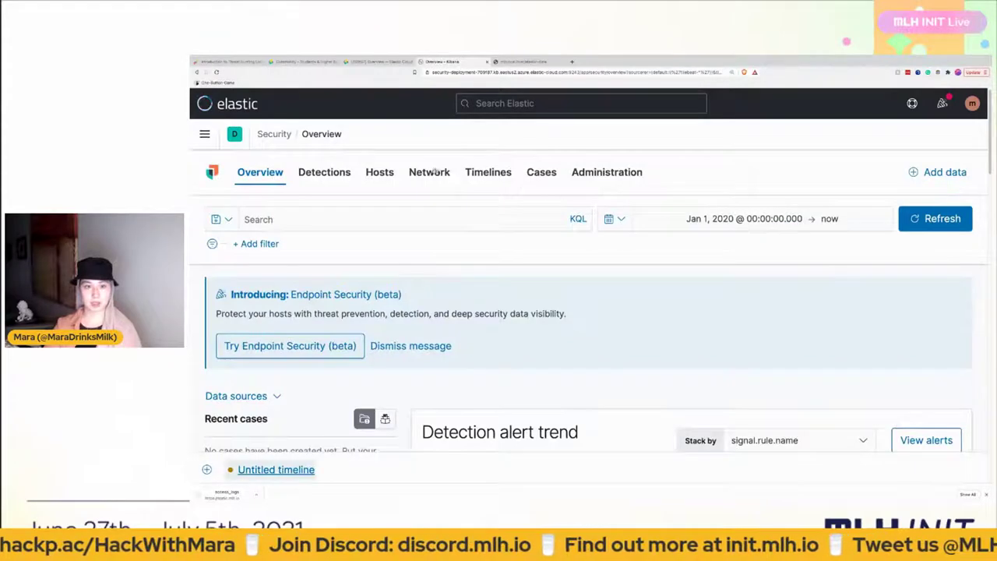
- Open the Security Hosts page and examine the host statistics and the All hosts table
left_click(379, 175)
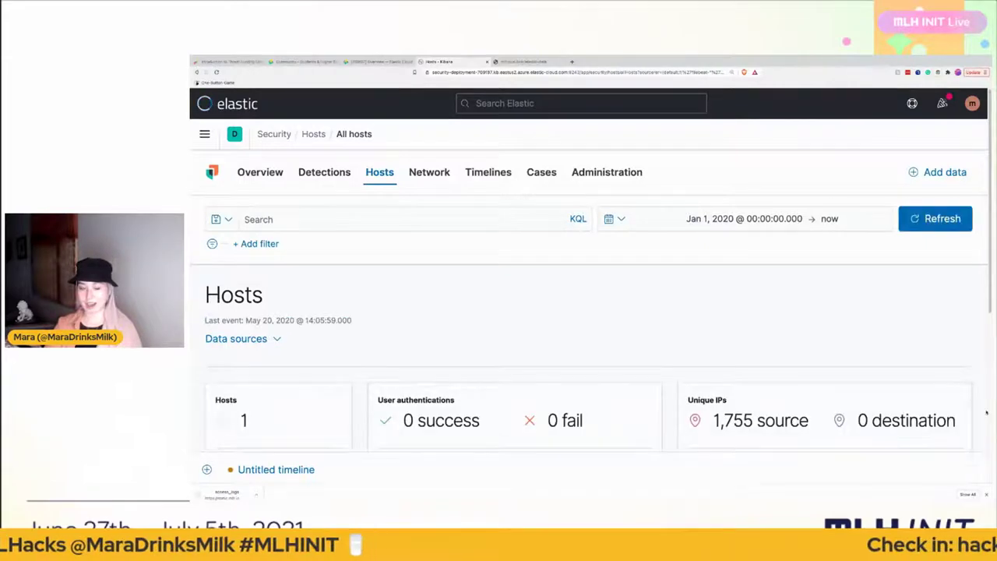
scroll(782, 378, "down", 1)
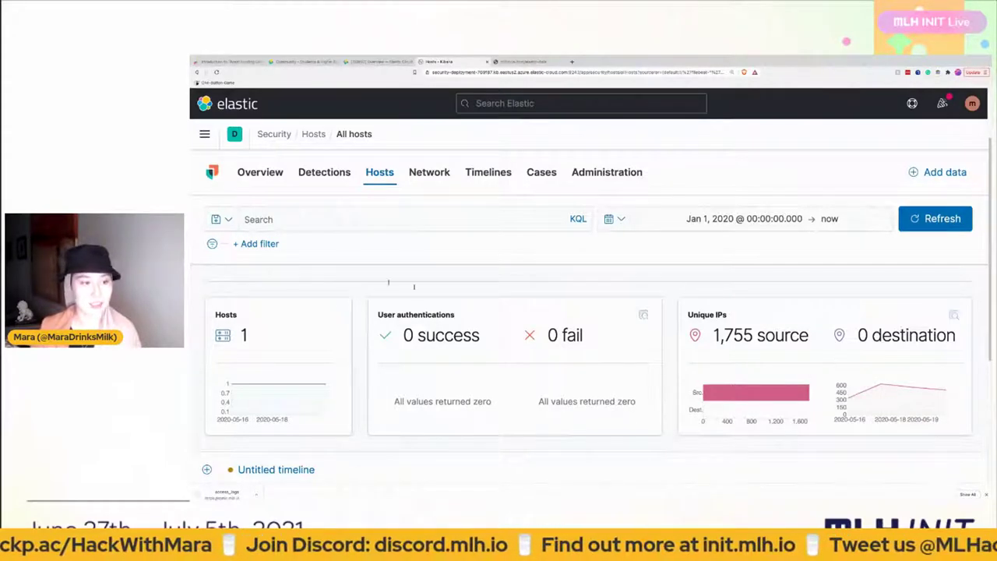
scroll(295, 335, "down", 3)
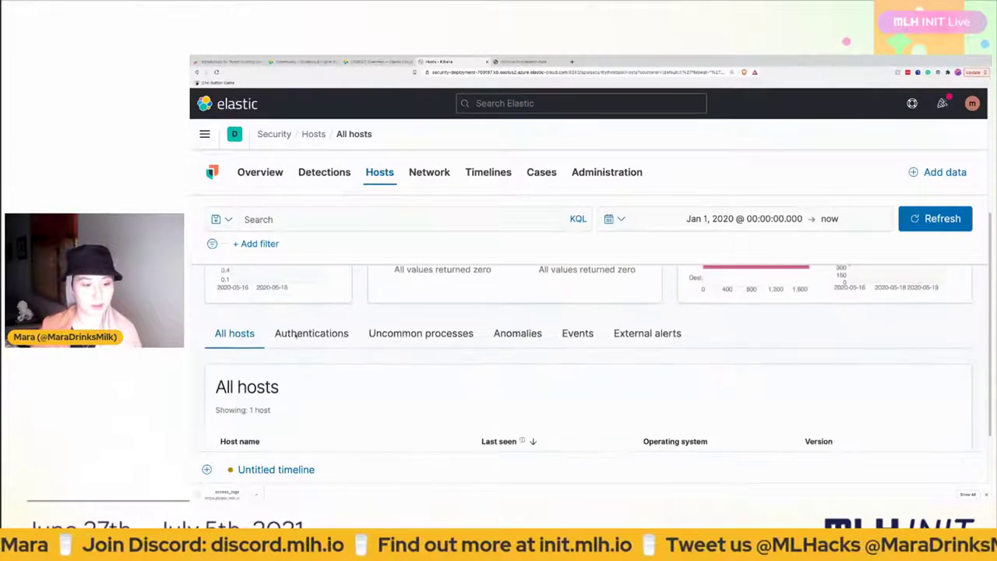
scroll(295, 335, "down", 1)
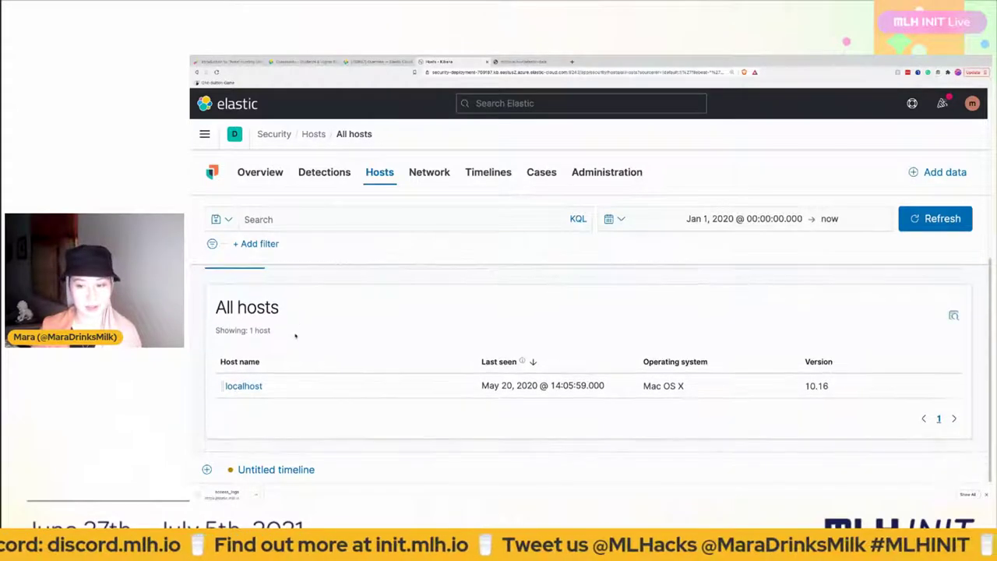
mouse_move(265, 386)
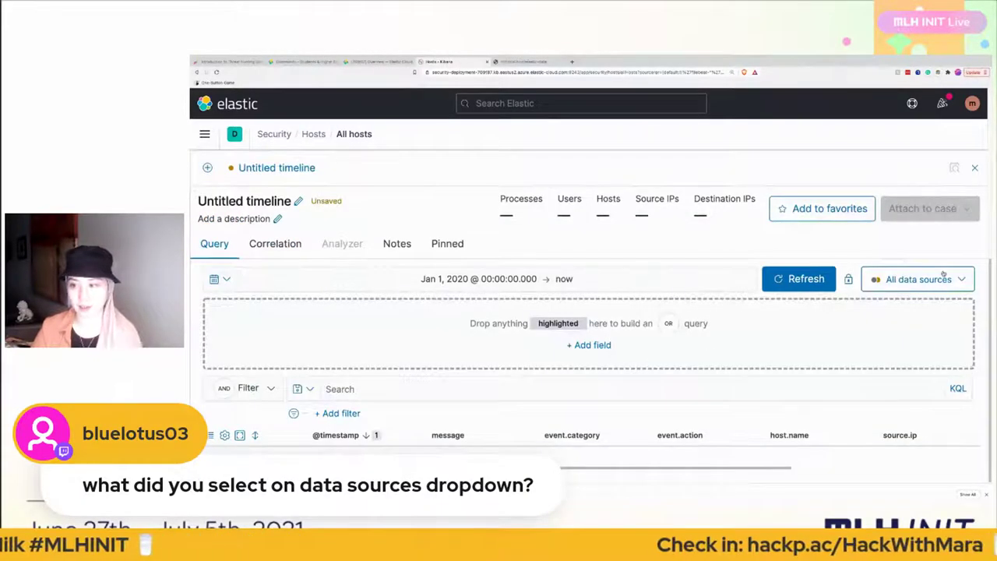
- Review the advanced index patterns in the untitled timeline's data source selection again, save the selection and close the timeline
left_click(940, 278)
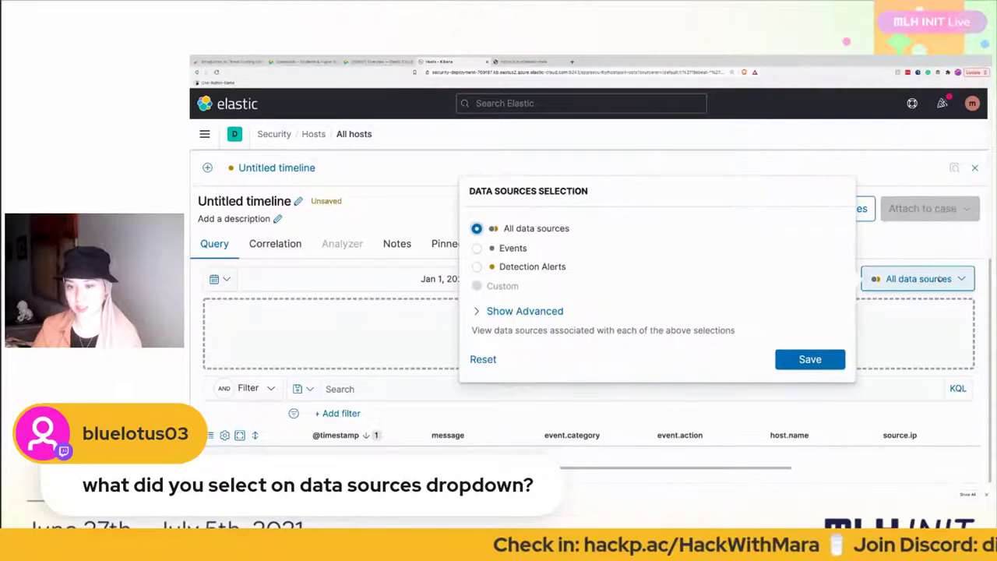
left_click(510, 314)
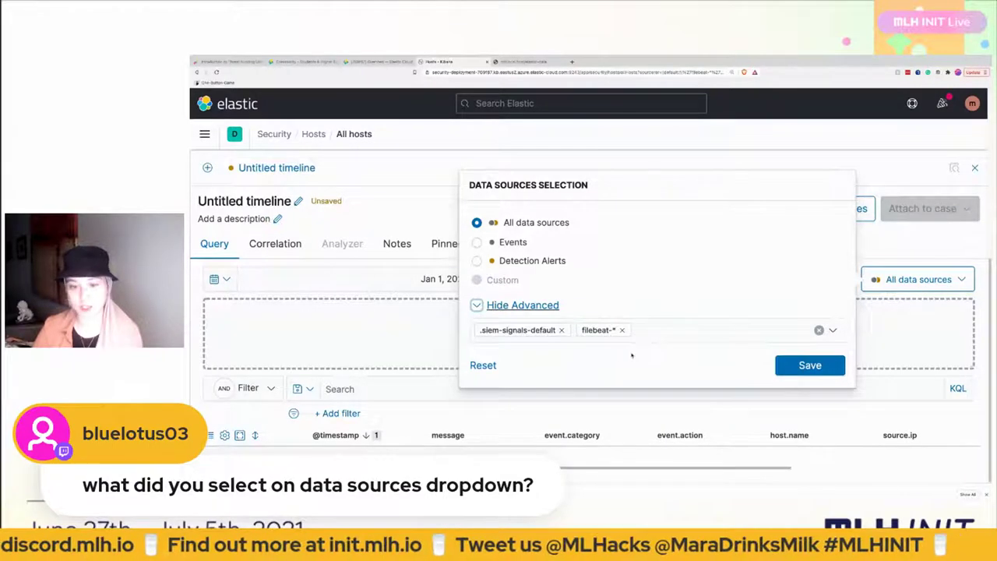
left_click(810, 365)
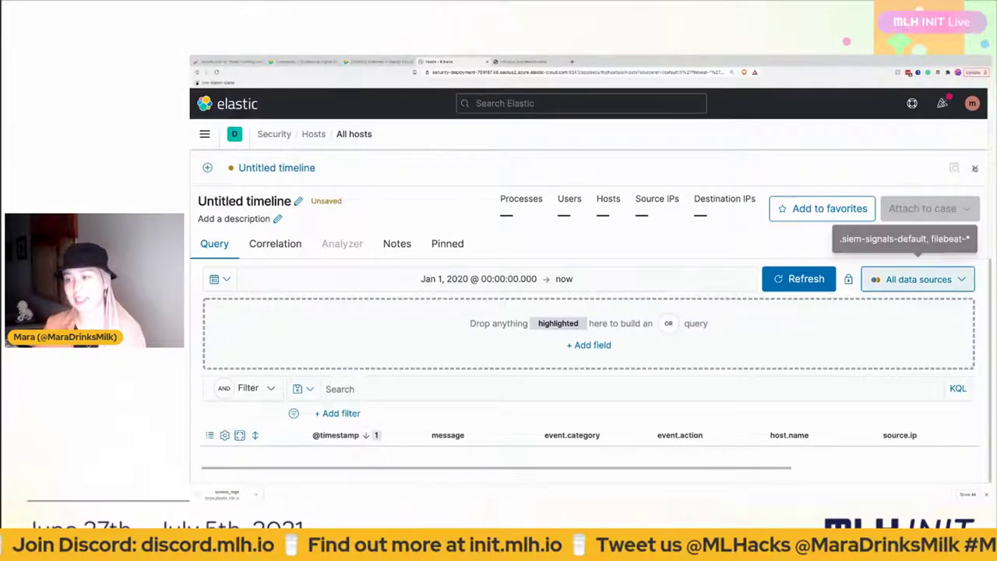
left_click(974, 168)
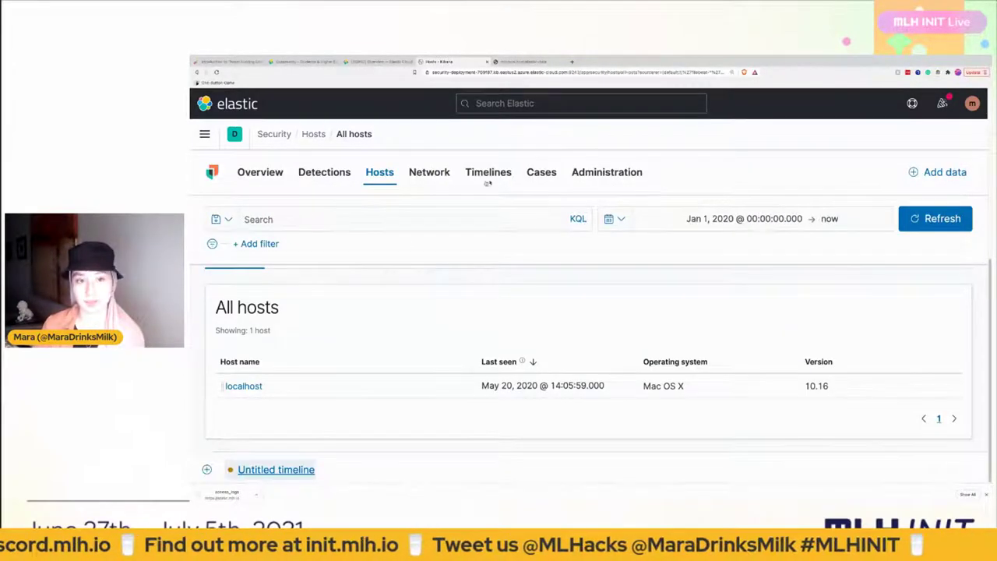
- Open the Security Network page and examine the source locations on the network map, including the isolated marker northeast of Oceania
left_click(443, 177)
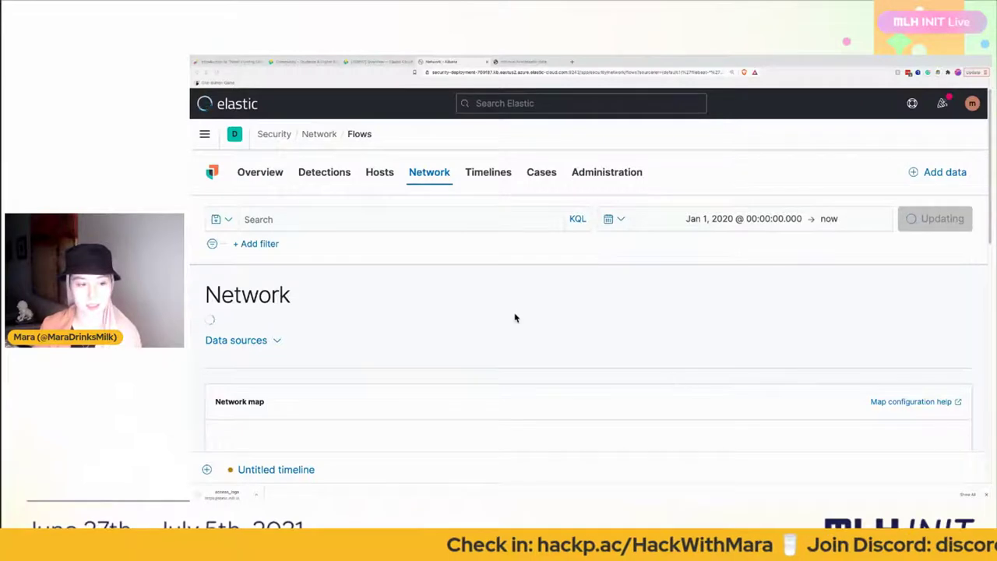
scroll(515, 317, "down", 1)
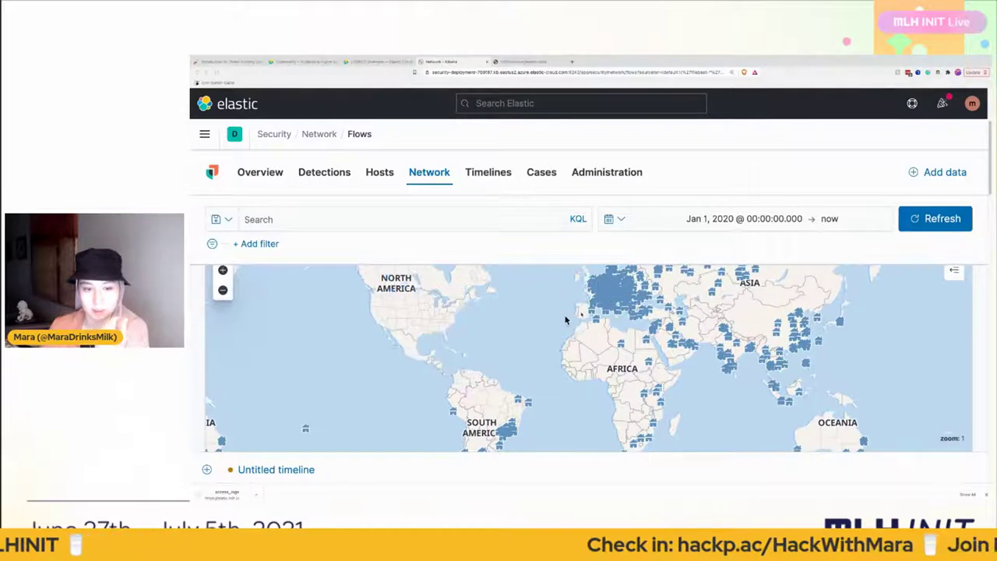
scroll(790, 342, "up", 1)
scroll(790, 342, "down", 1)
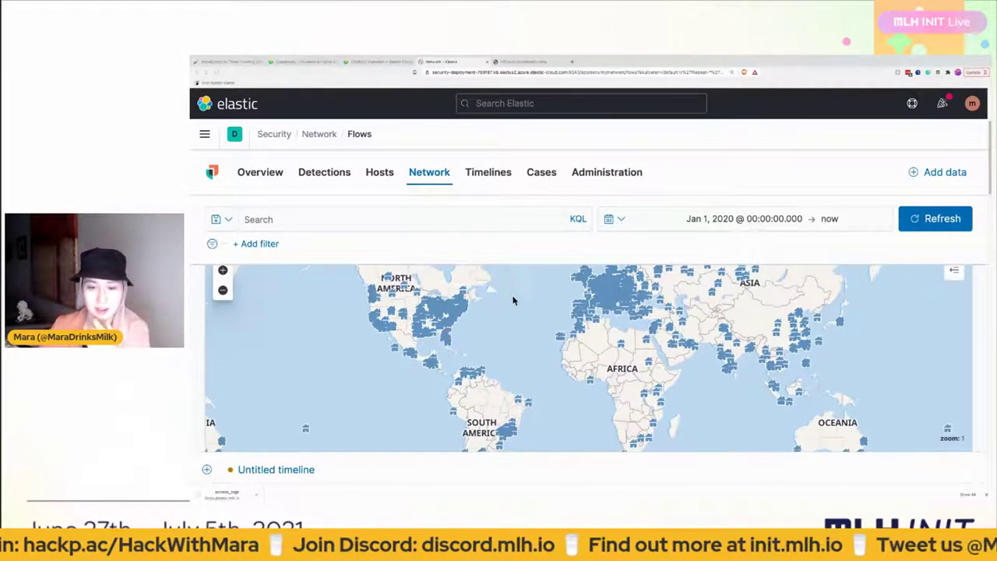
scroll(581, 400, "down", 1)
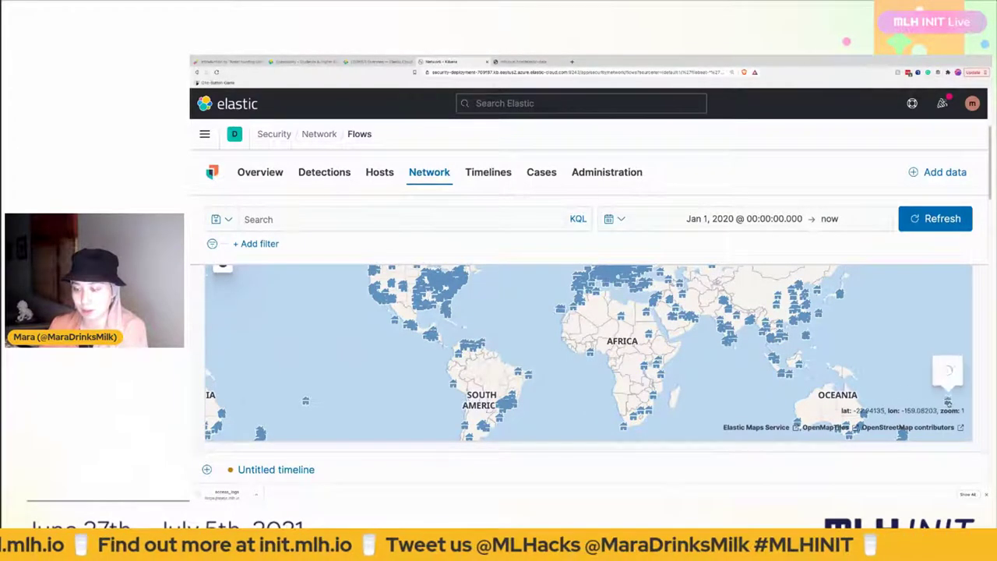
mouse_move(947, 401)
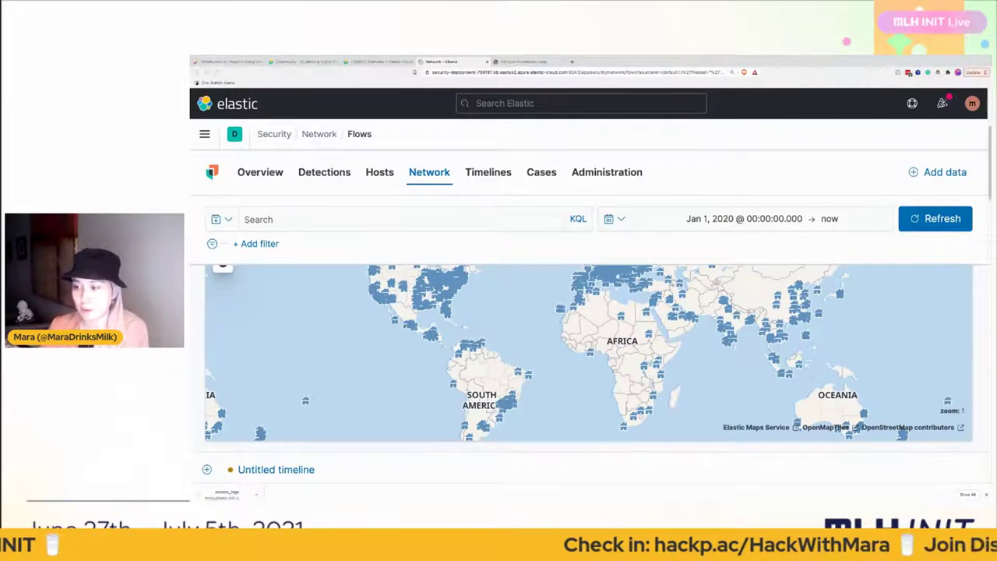
- Open the untitled timeline from the Security Detections page and start a new query field on agent.hostname
left_click(324, 173)
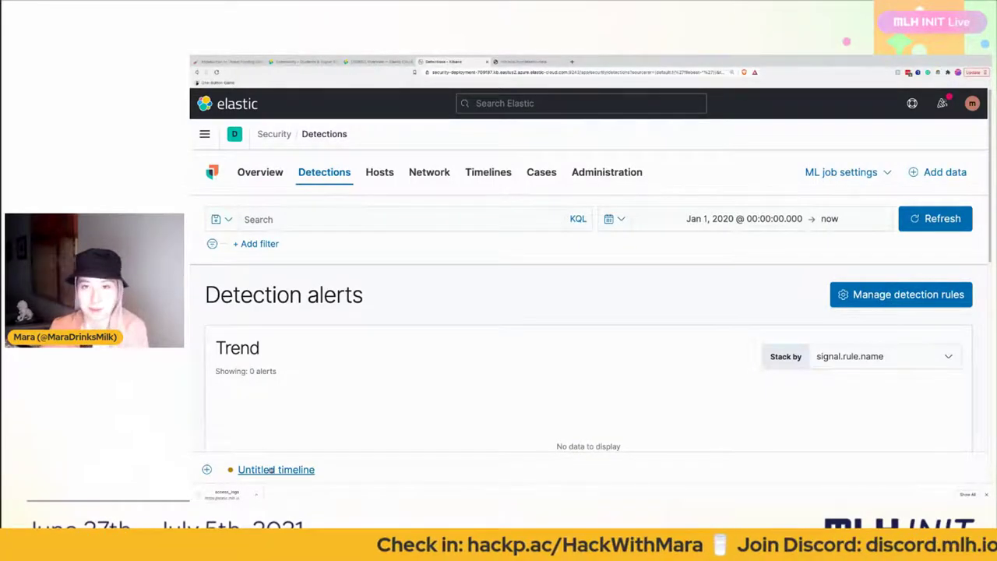
left_click(272, 469)
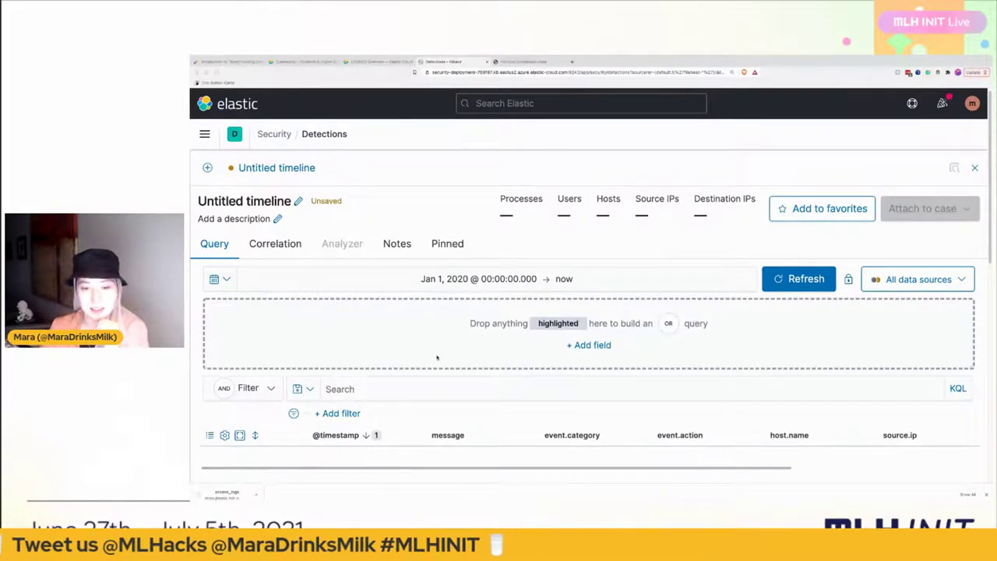
left_click(591, 347)
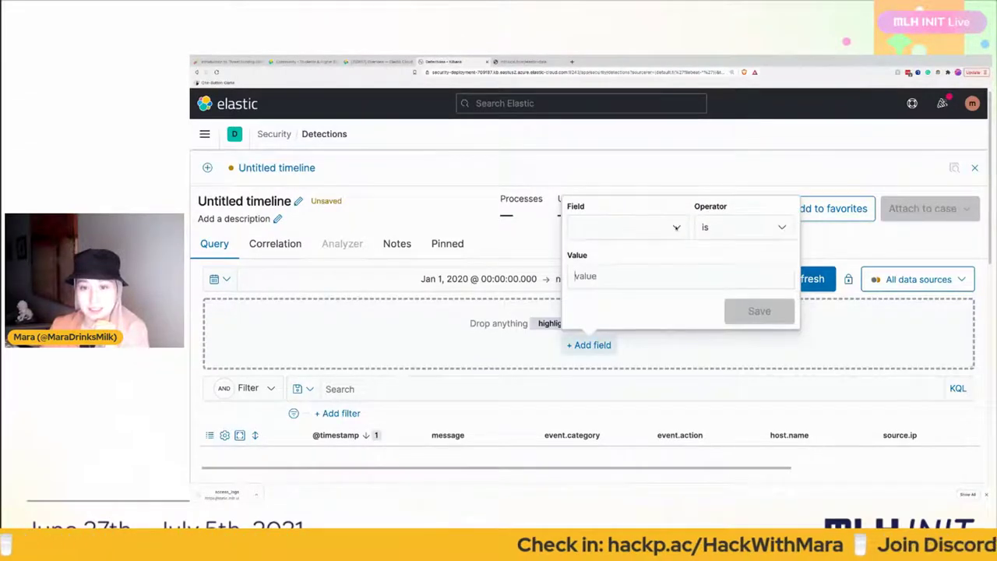
left_click(675, 227)
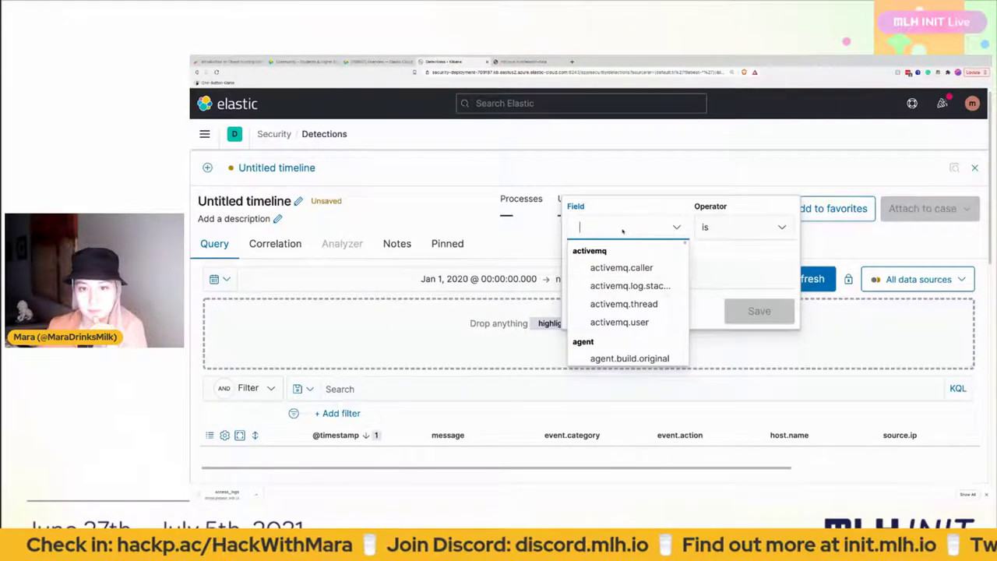
type("host")
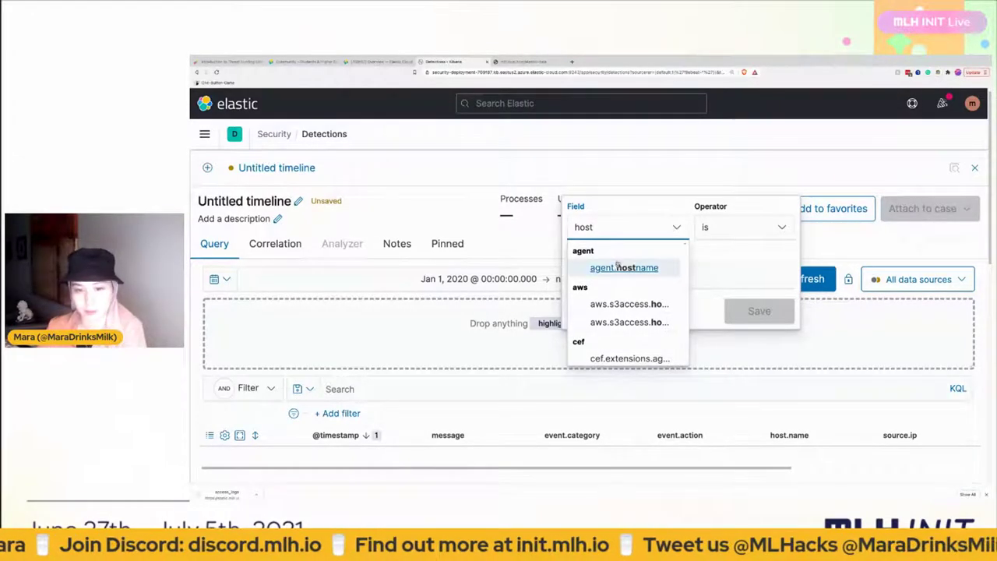
key("Return")
- Change the new query field to host.hostname is localhost and save it to the timeline query
double_click(577, 228)
left_click(577, 228)
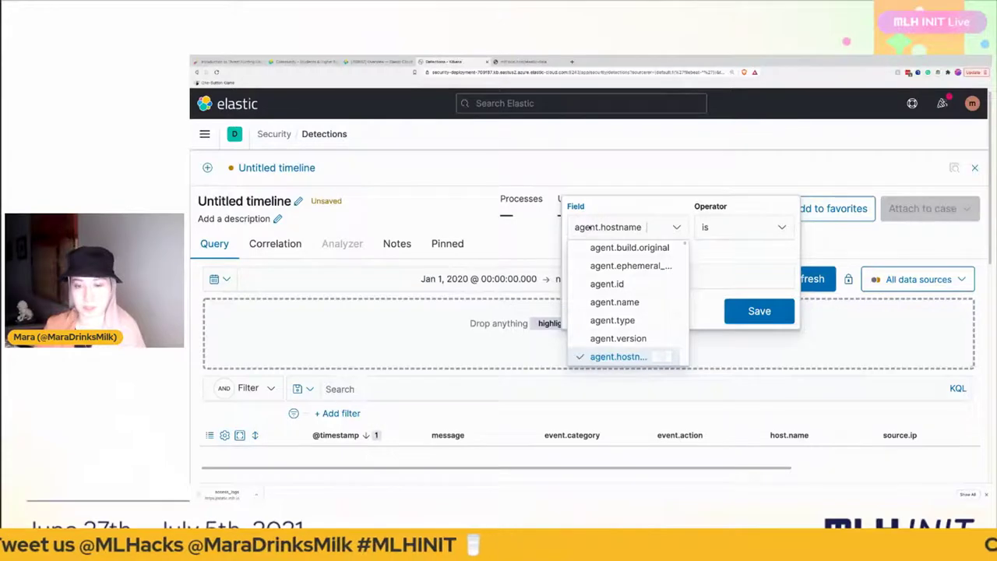
type("host")
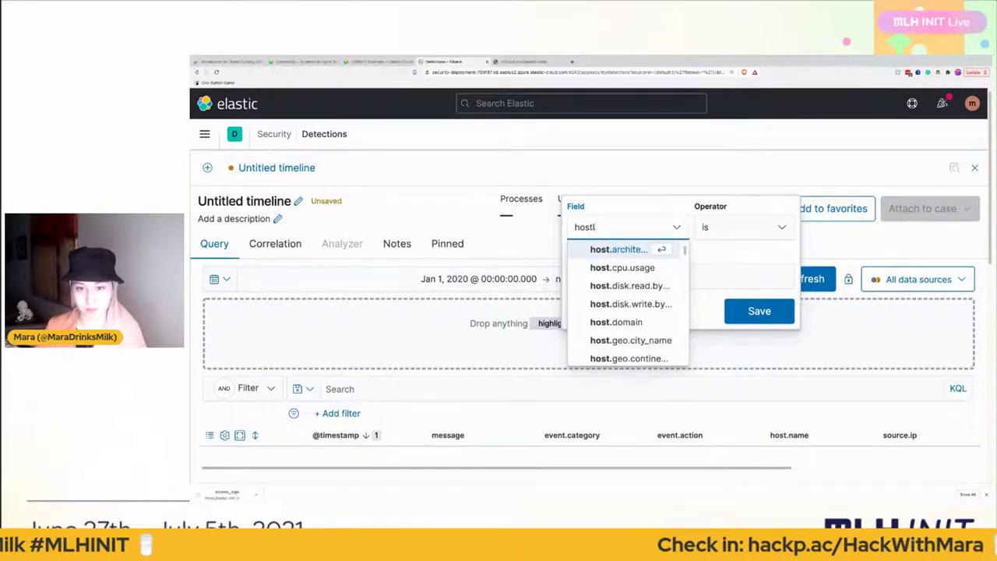
type(".host")
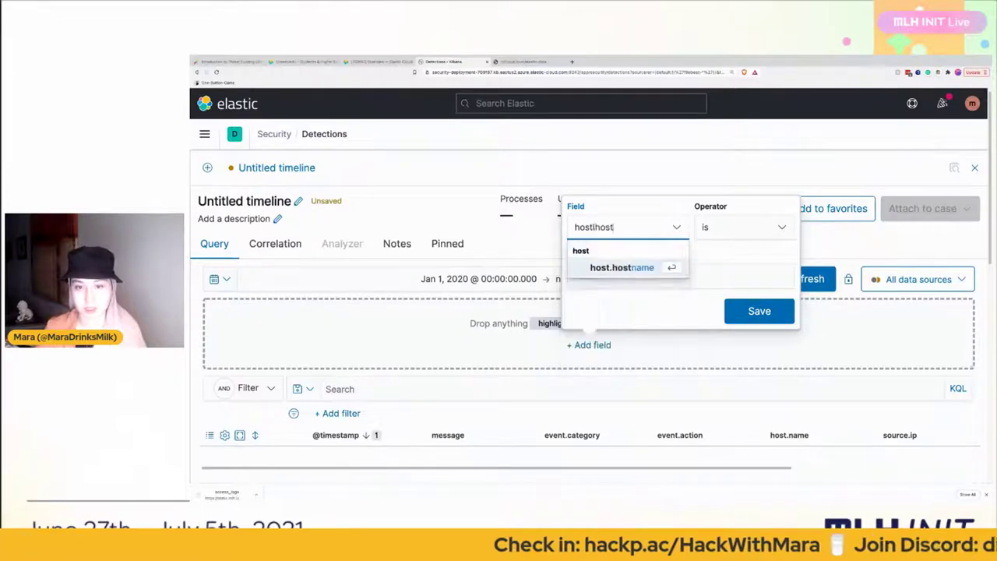
left_click(617, 269)
left_click(608, 274)
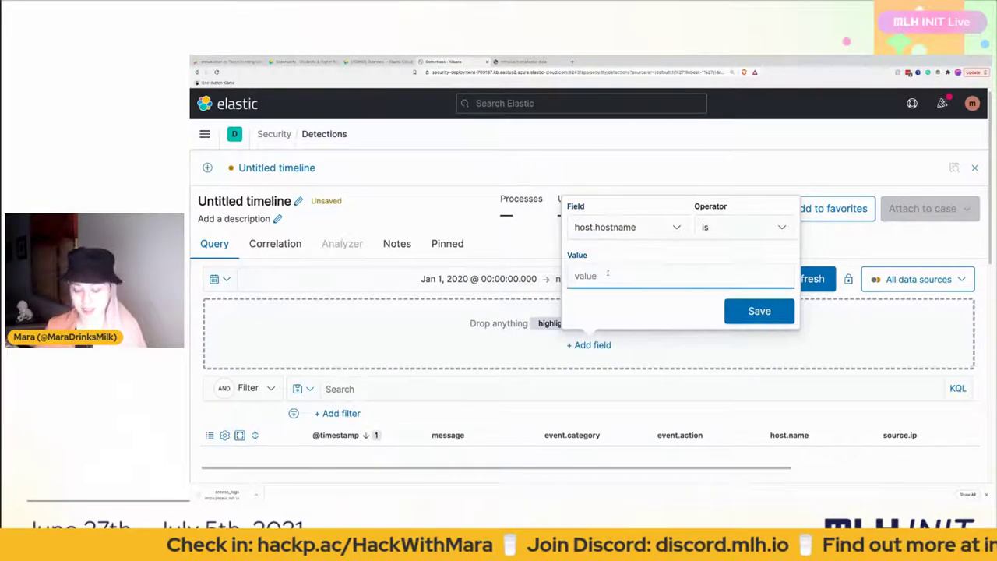
type("localhost")
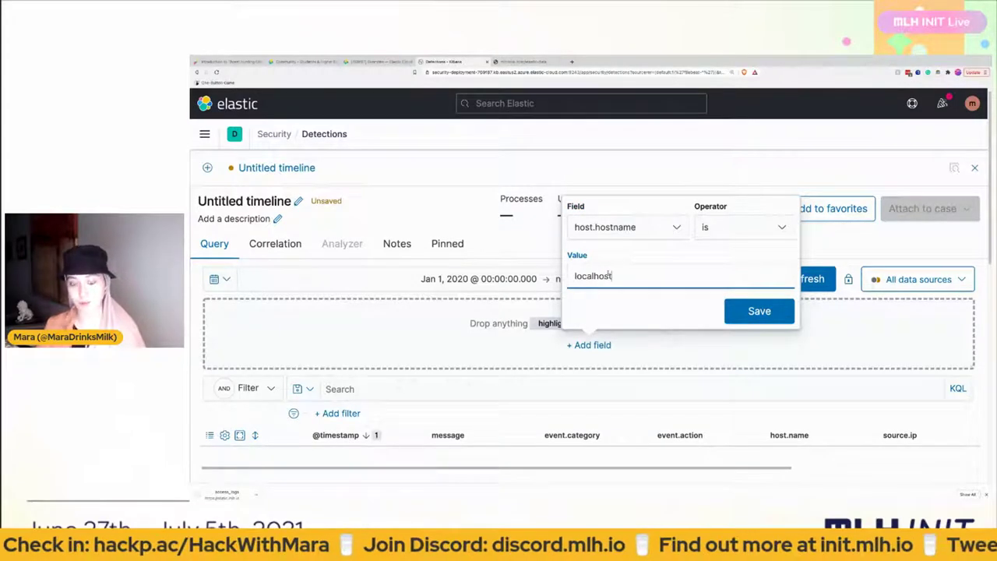
left_click(746, 310)
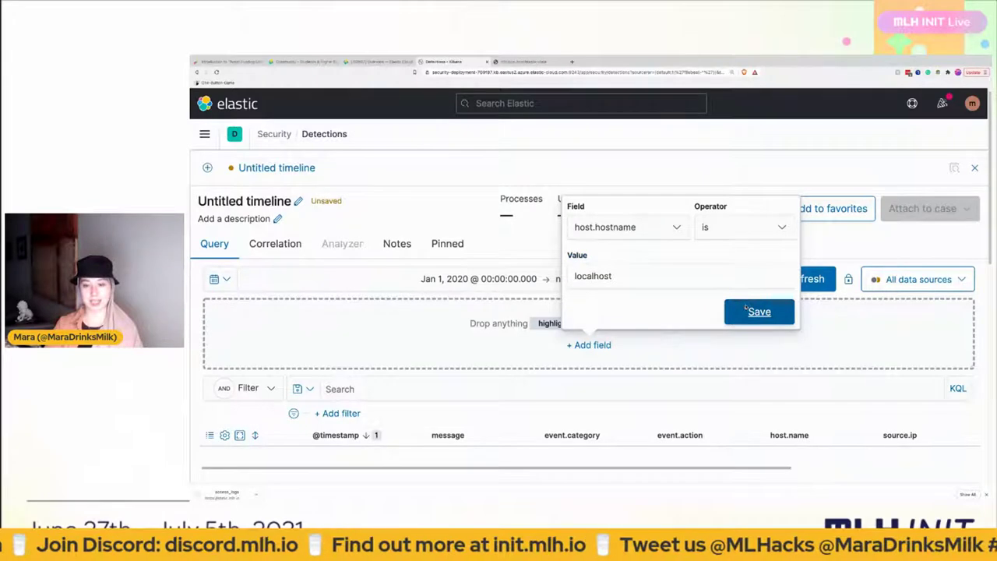
left_click(746, 310)
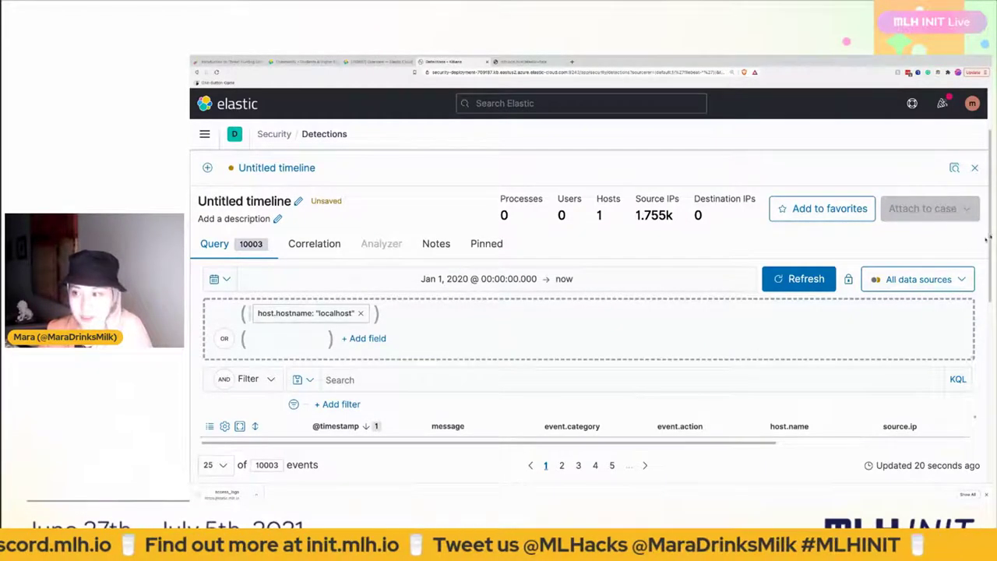
- Make the timeline's event rows fit on the page and examine their event category, host name and source IP
scroll(695, 318, "down", 5)
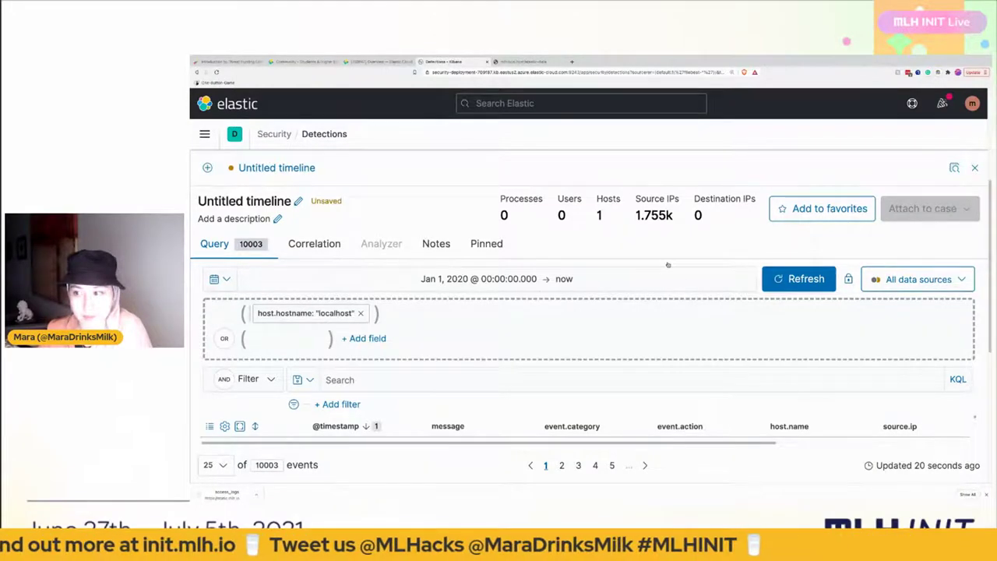
scroll(659, 333, "down", 3)
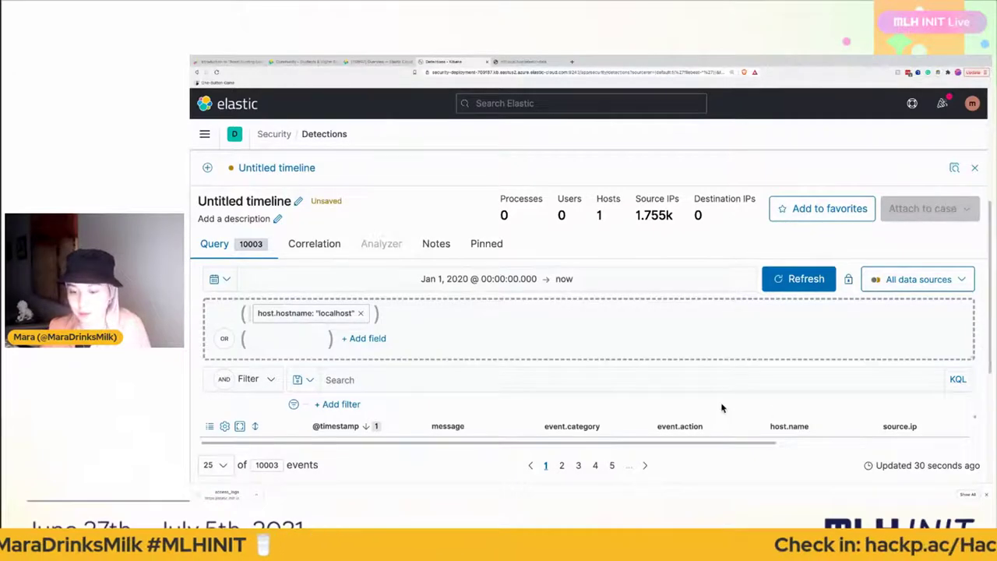
key("ctrl+minus")
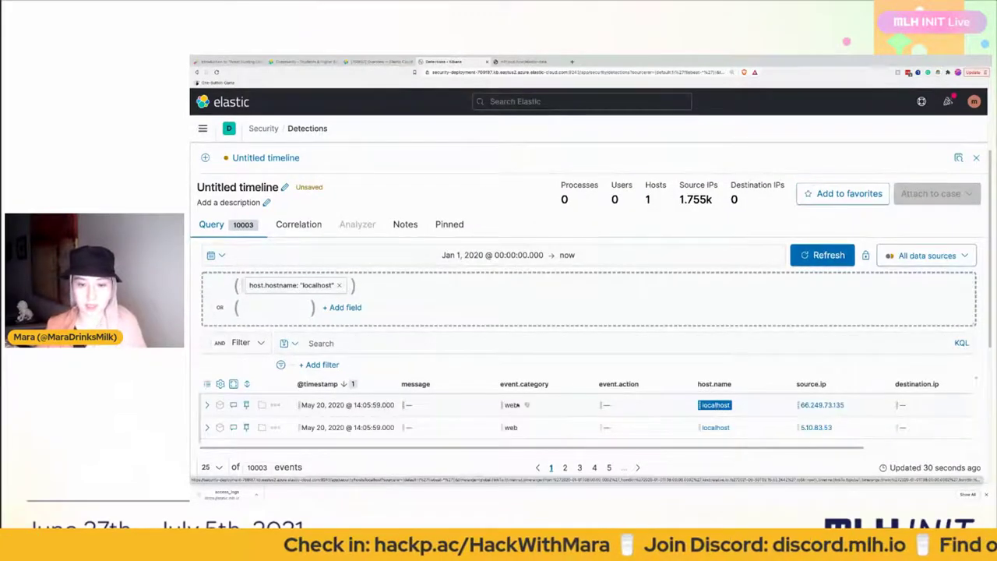
key("ctrl+minus")
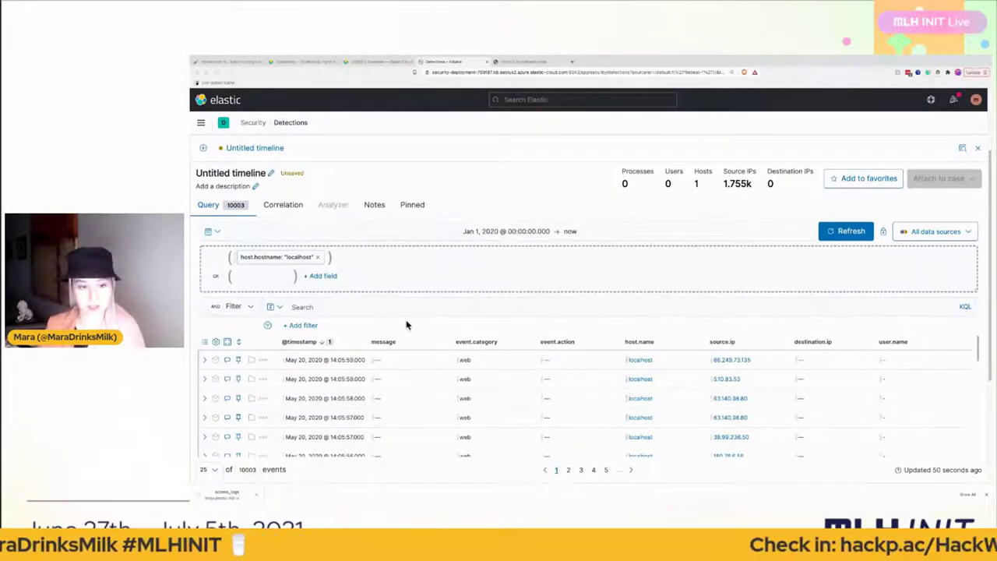
key("ctrl+plus")
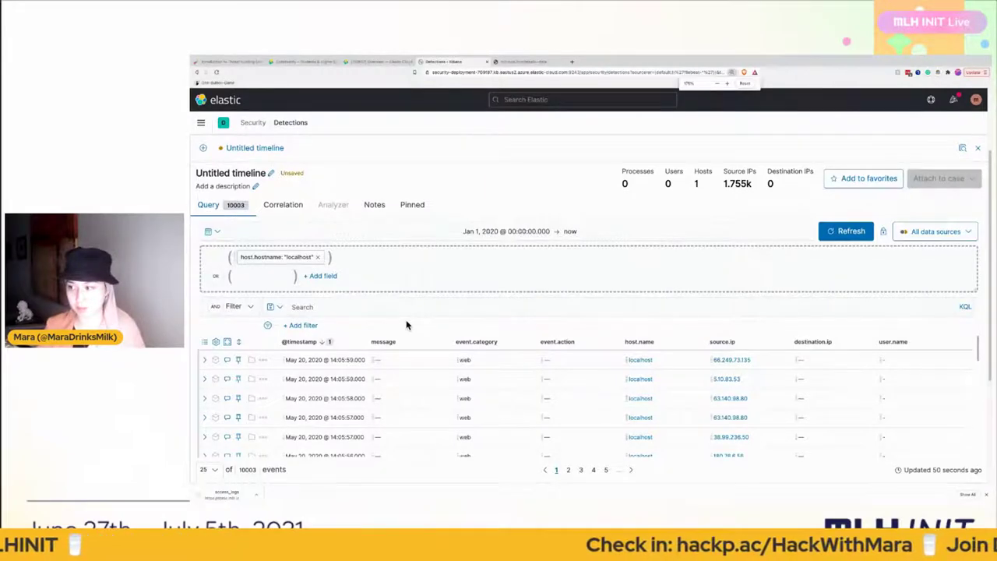
key("ctrl+plus")
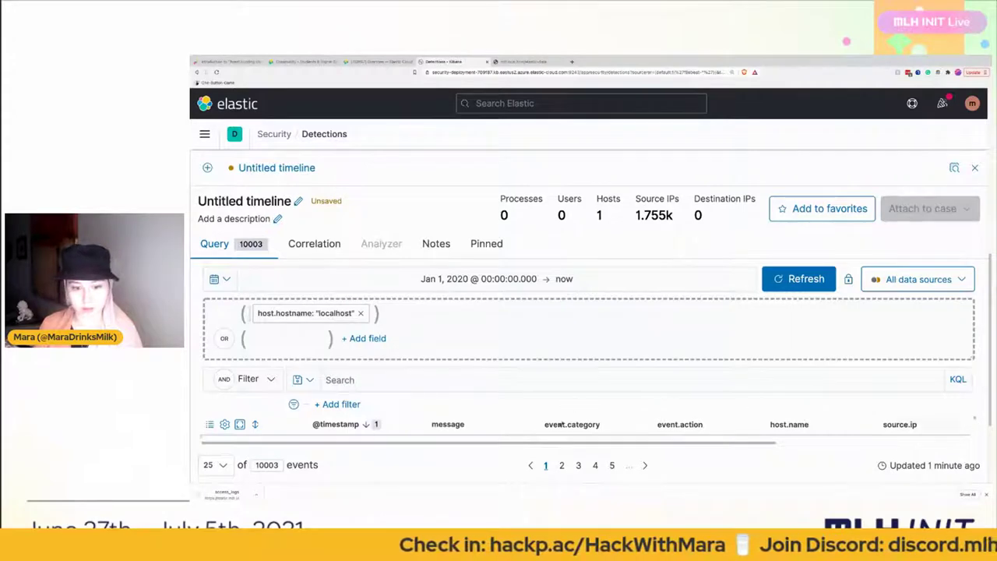
left_click(732, 72)
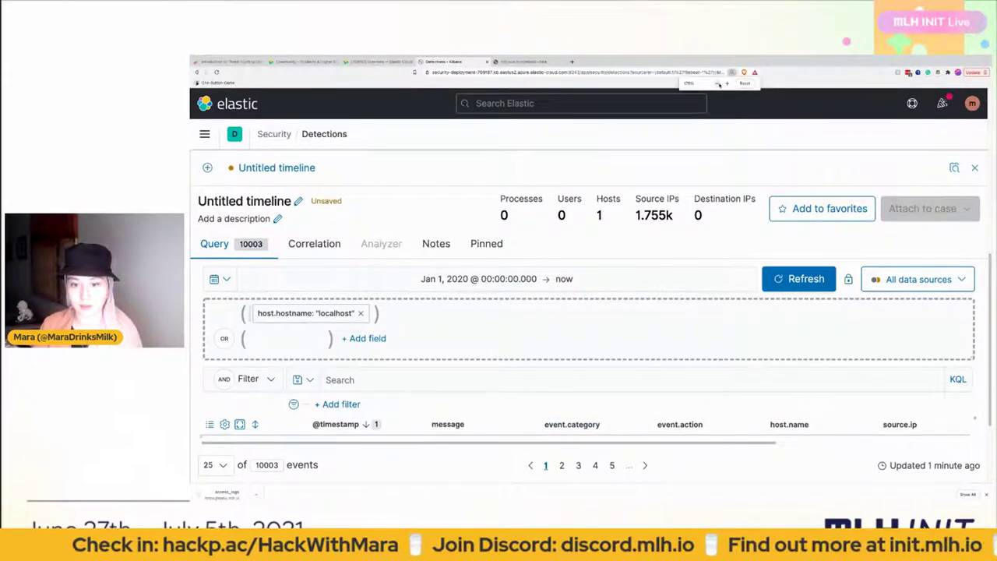
left_click(717, 83)
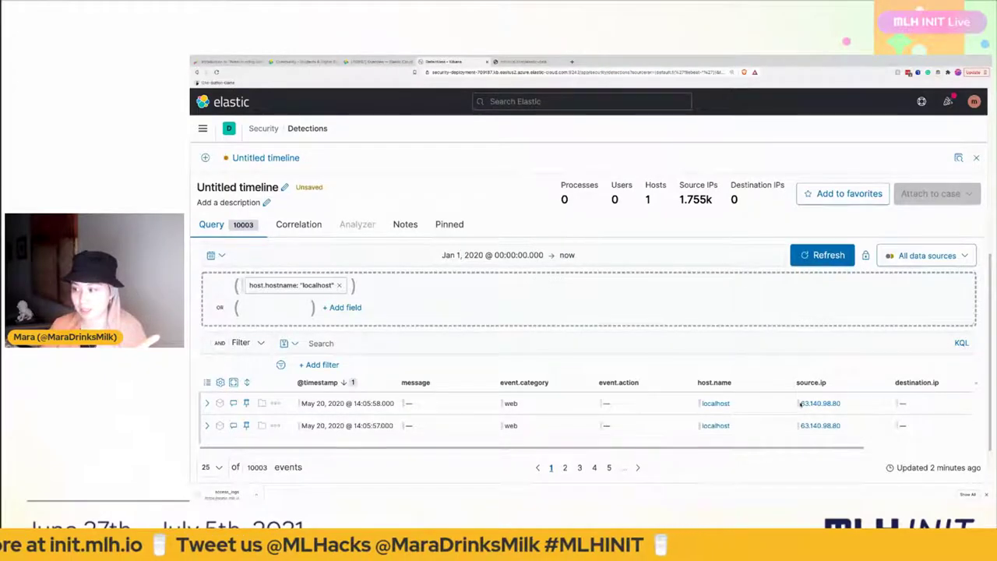
- Find source.ip in the details of the May 20, 2020 @ 14:05:58.000 event and add 63.140.98.80 as an AND condition to the timeline query
left_click(209, 403)
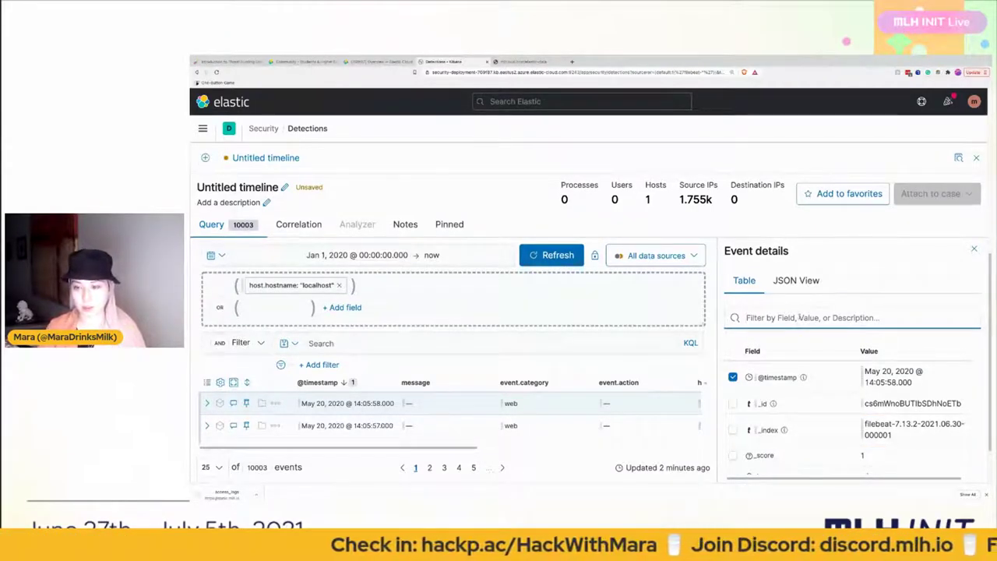
type("sou")
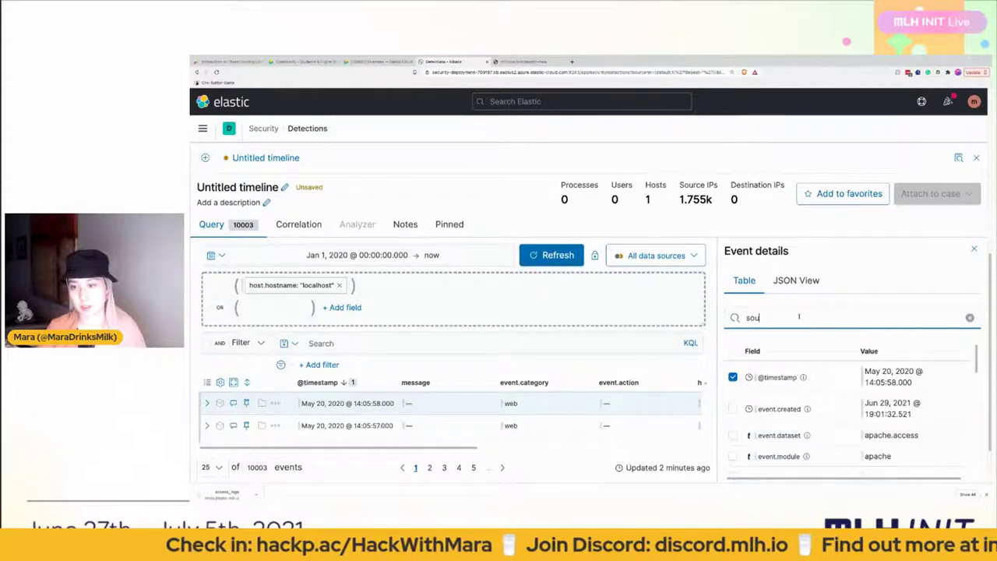
type("rce")
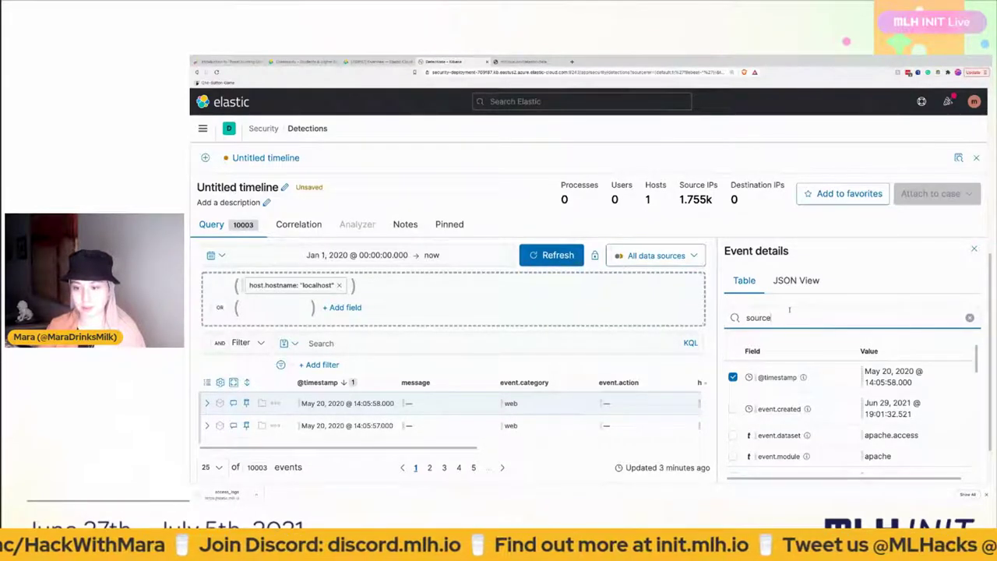
type(".ip")
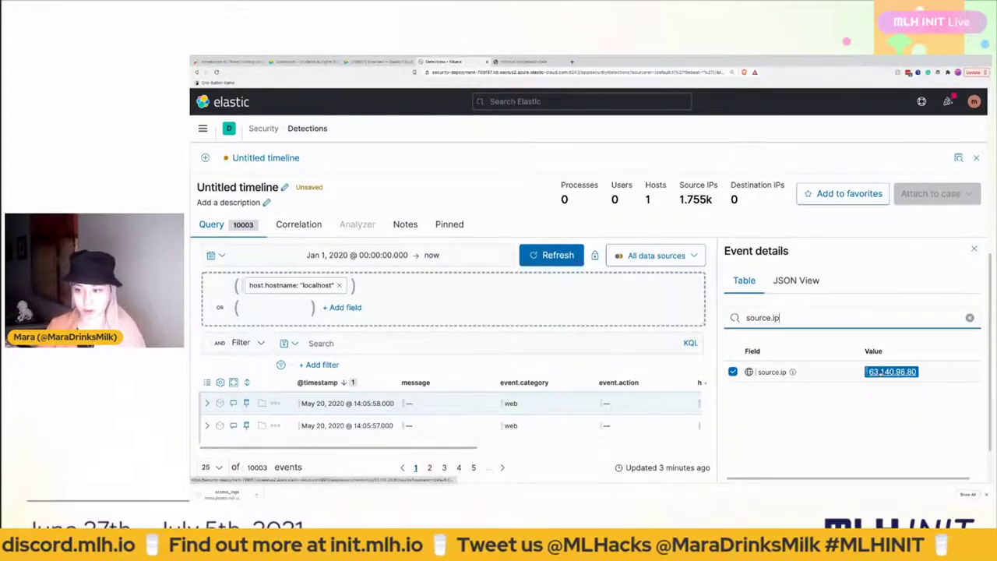
mouse_move(893, 375)
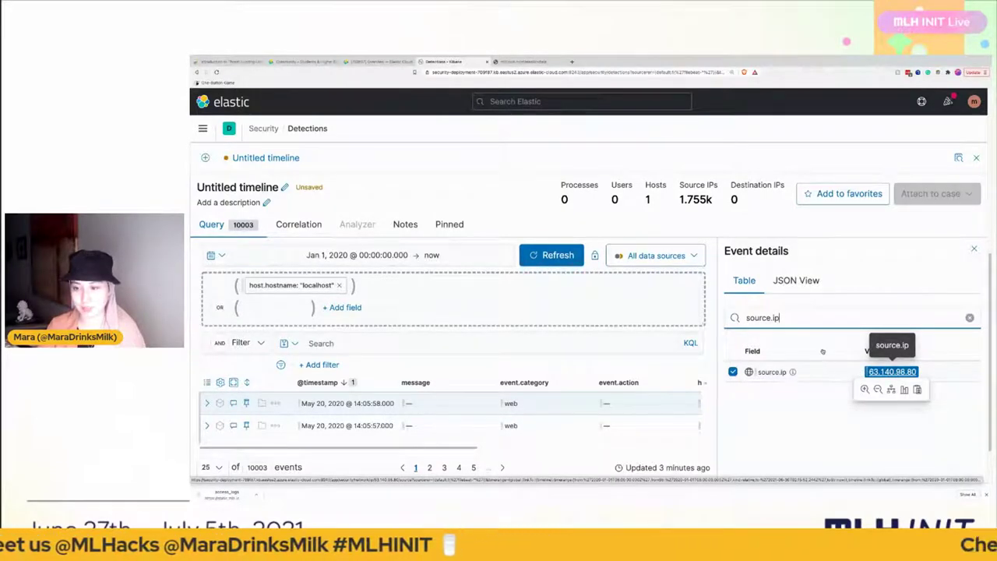
left_click_drag(892, 372, 393, 293)
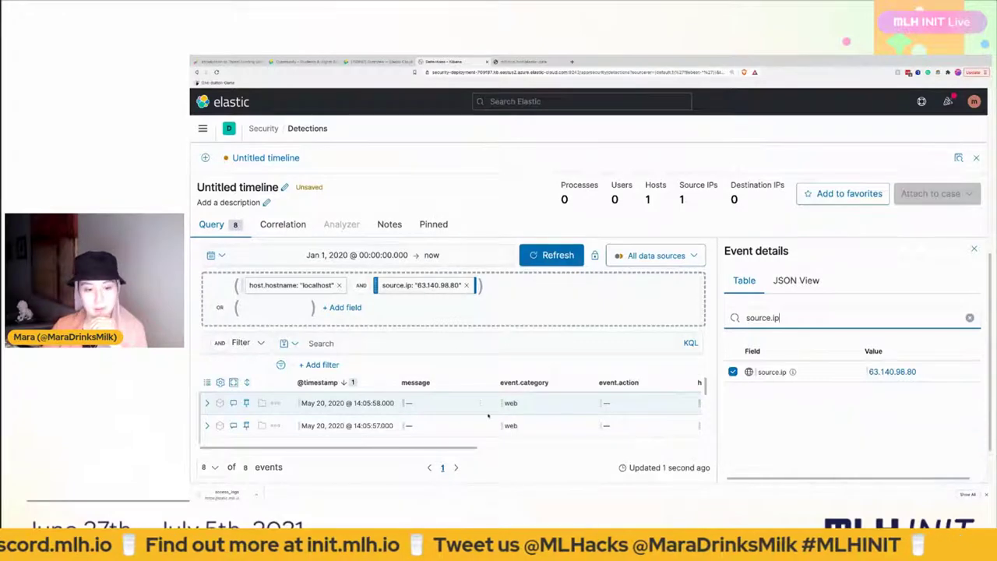
- Examine the timeline events for source IP 63.140.98.80, including their timestamp, host, destination and user columns
scroll(475, 403, "down", 5)
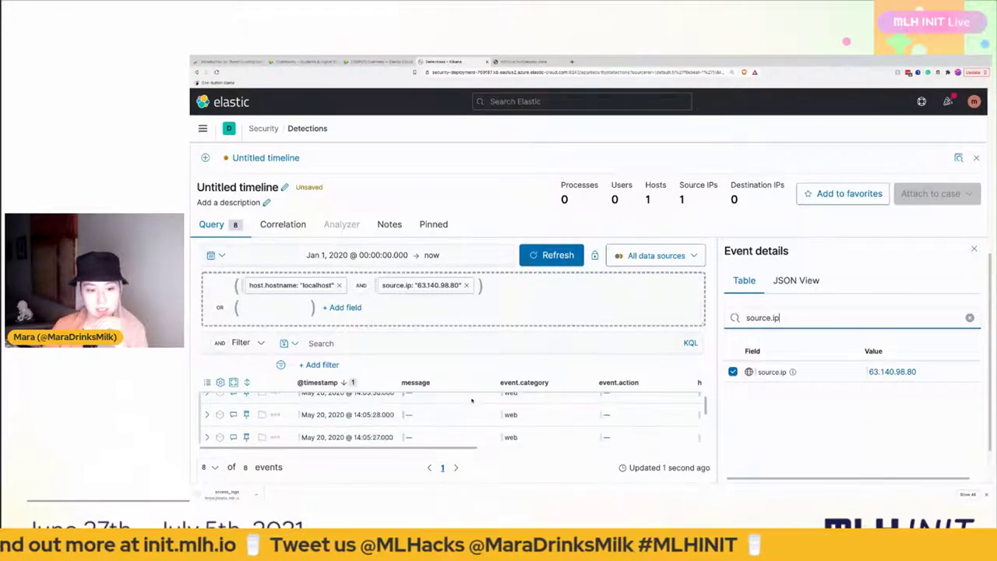
left_click_drag(461, 449, 467, 449)
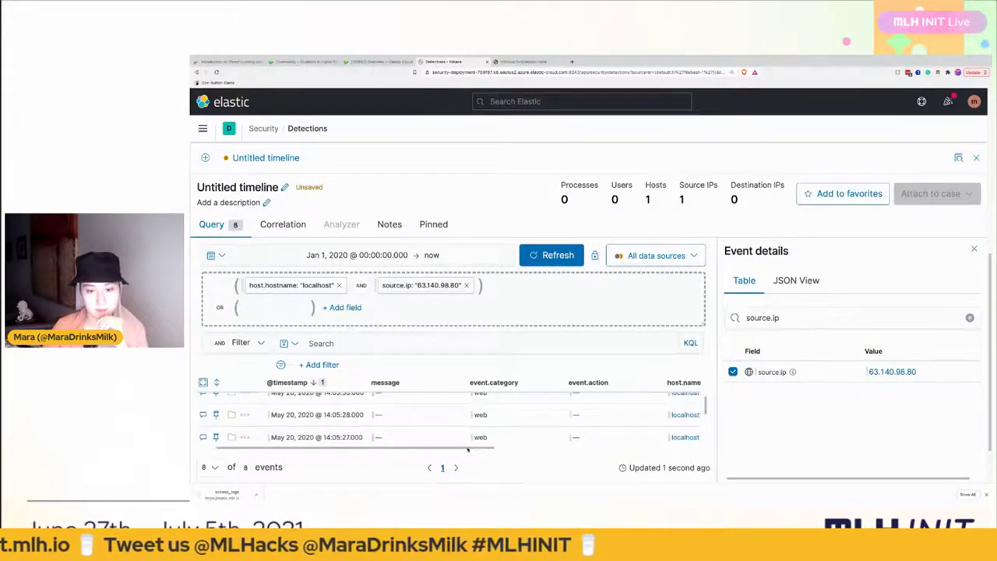
left_click(518, 451)
scroll(547, 419, "down", 1)
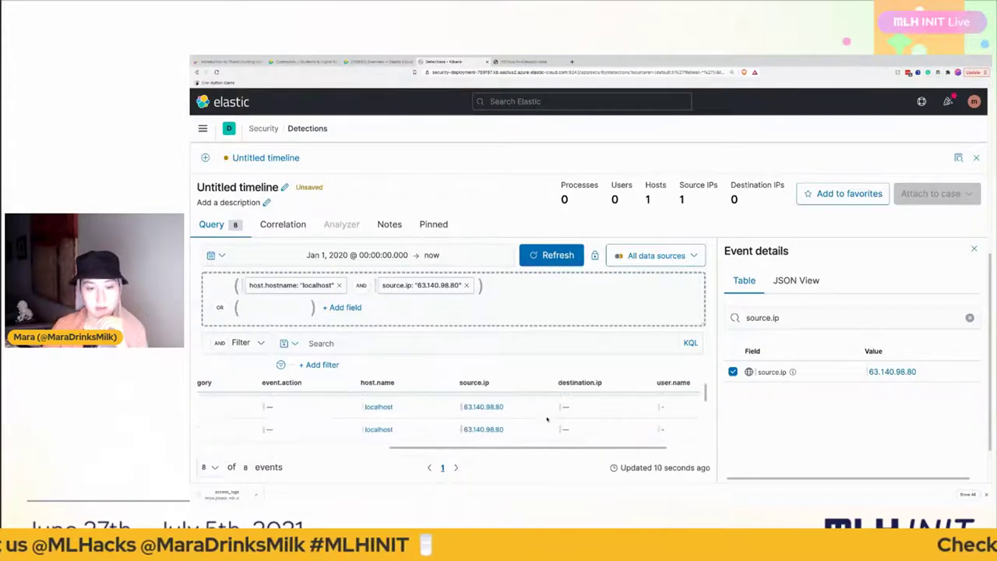
scroll(547, 419, "down", 2)
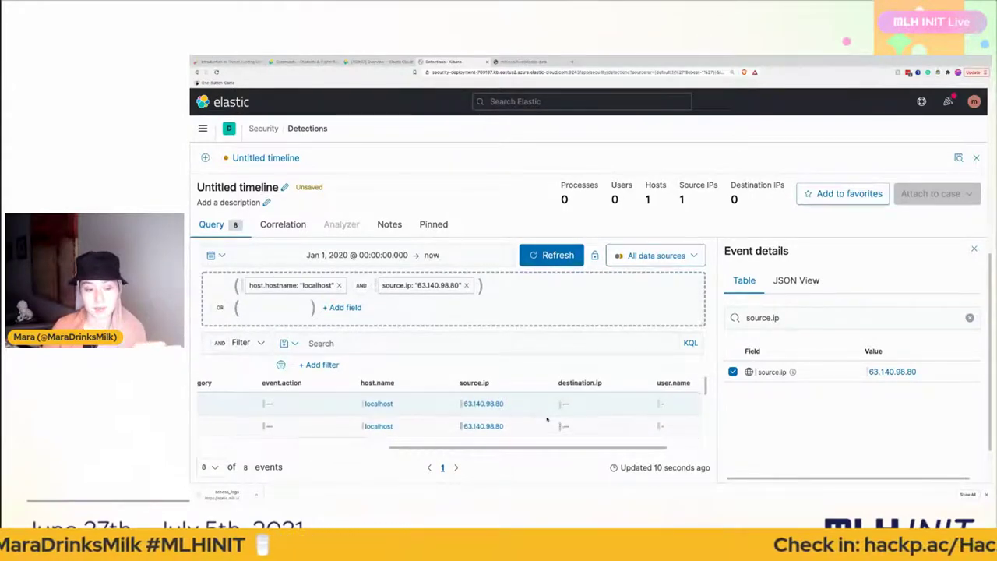
scroll(452, 401, "down", 2)
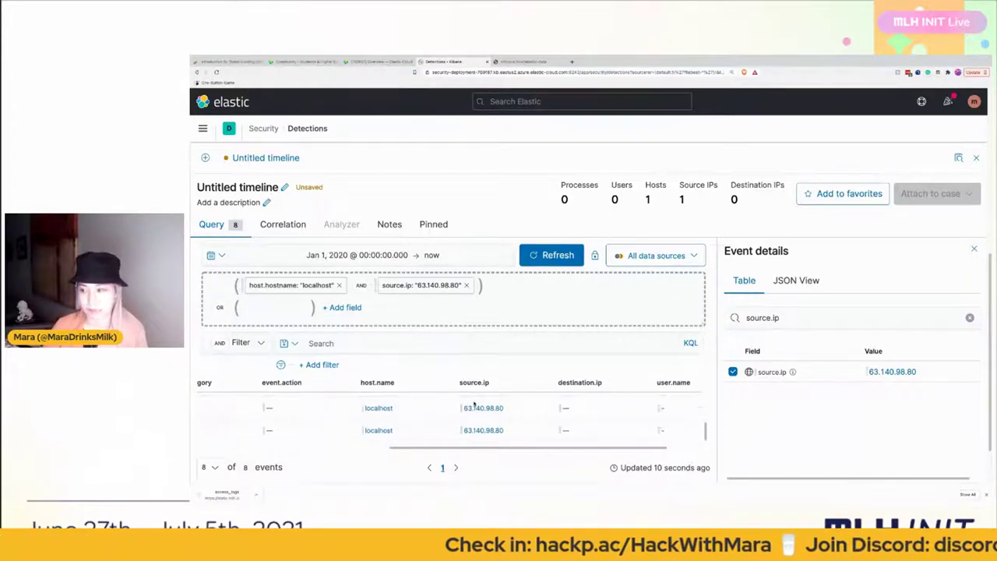
scroll(473, 403, "up", 2)
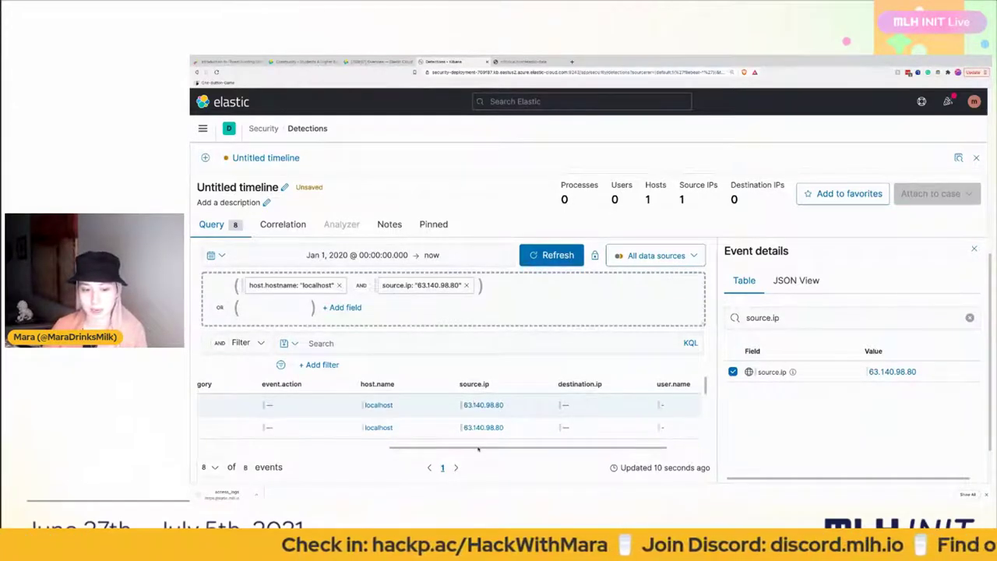
left_click_drag(475, 449, 263, 429)
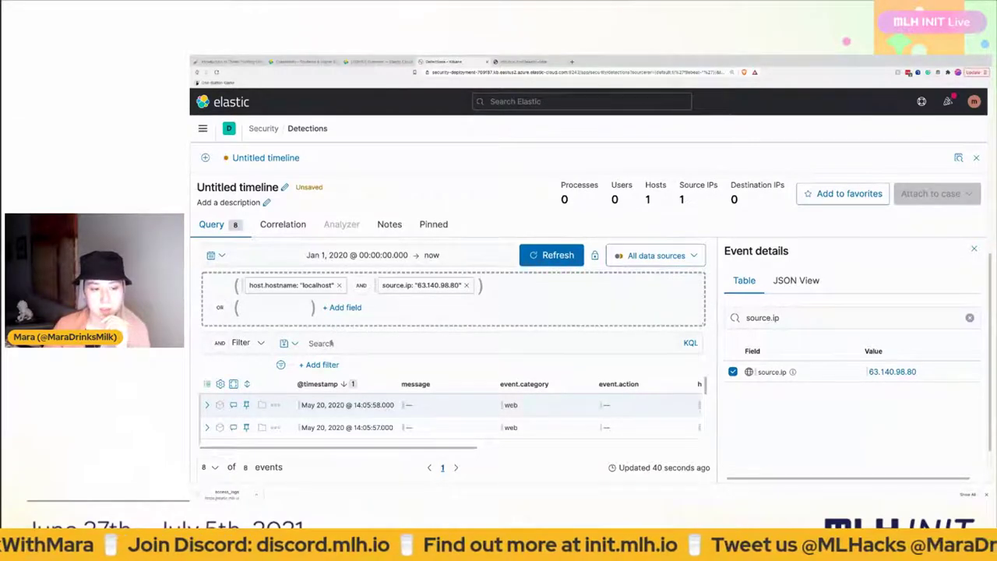
left_click(333, 342)
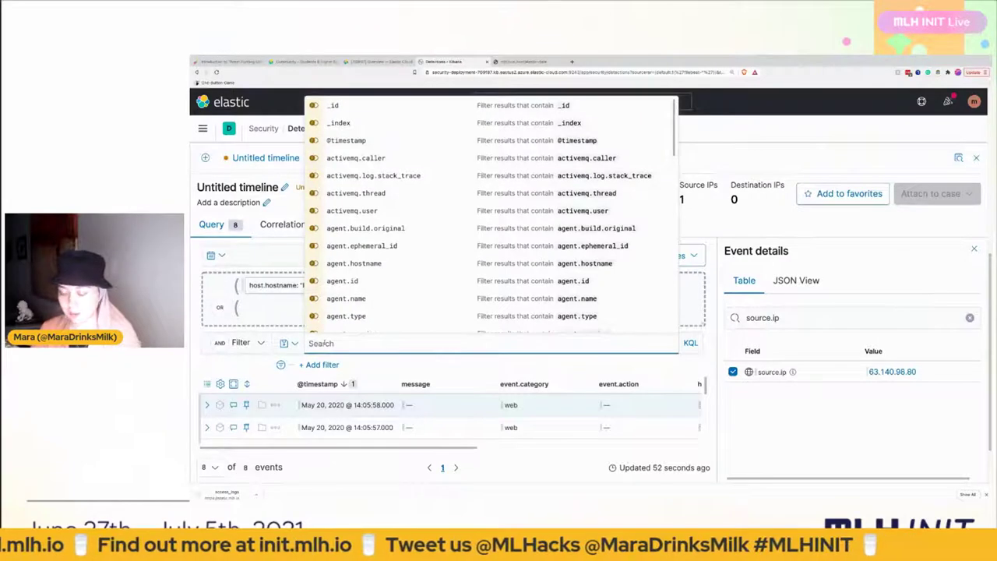
type("@tim")
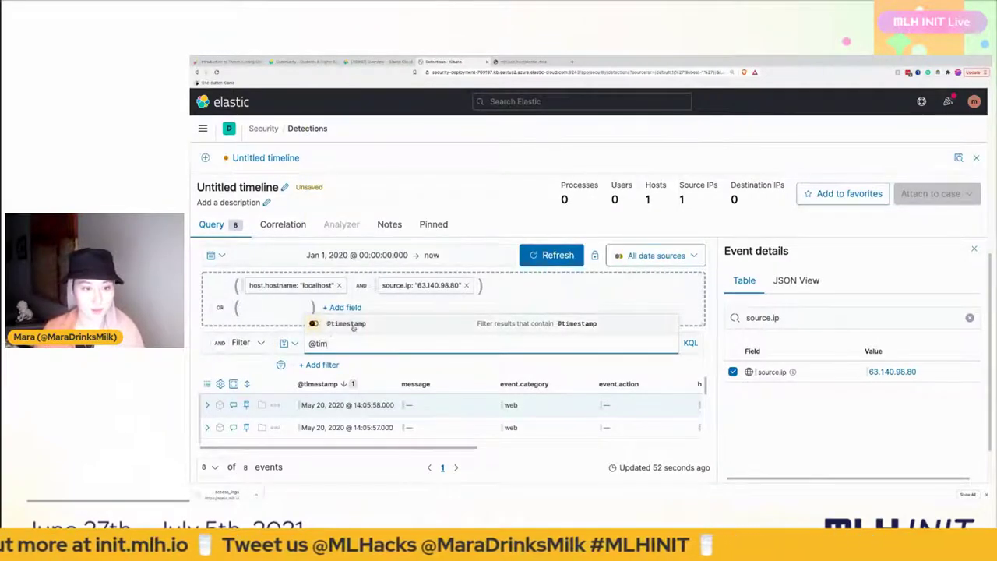
left_click(355, 324)
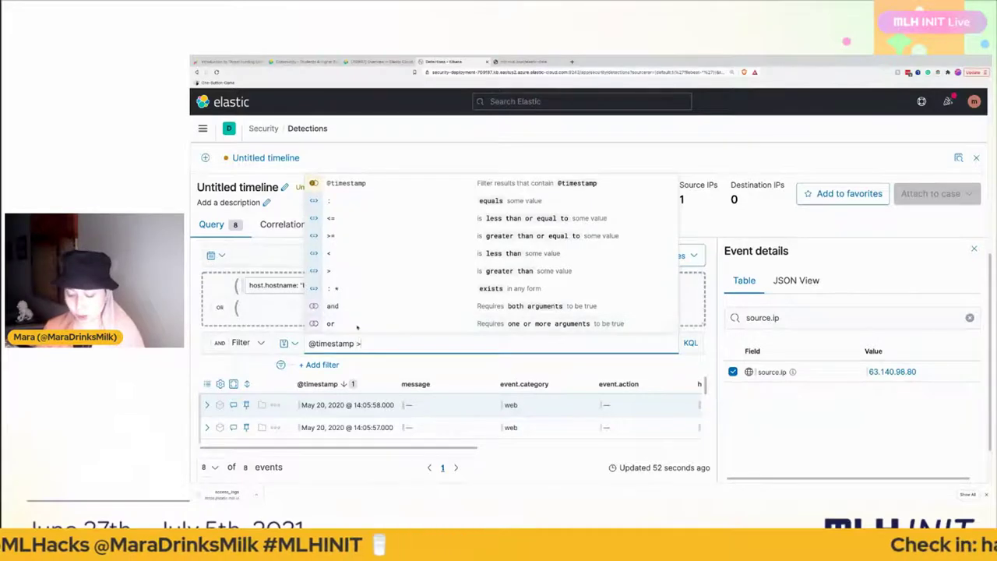
type(">= now")
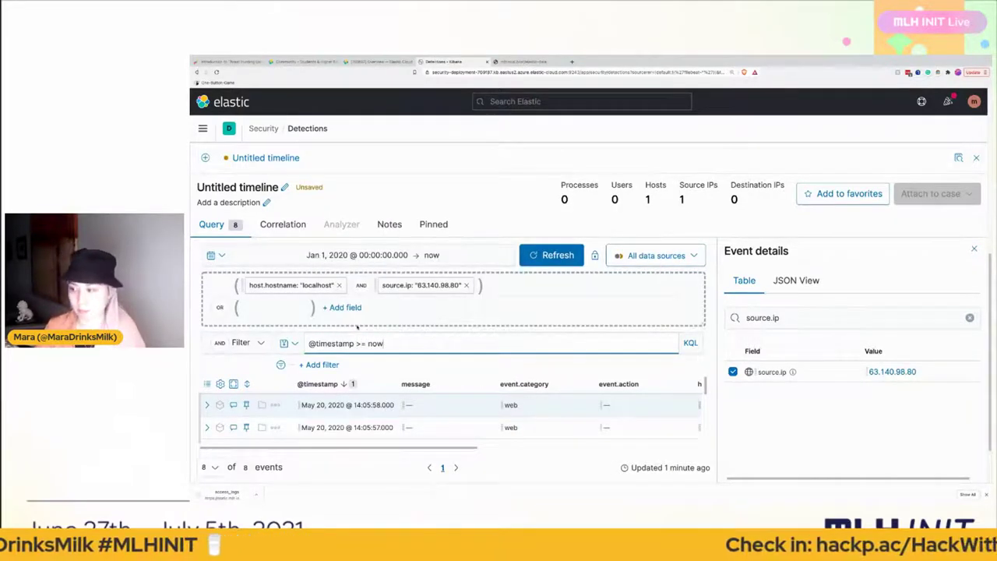
type("-5m")
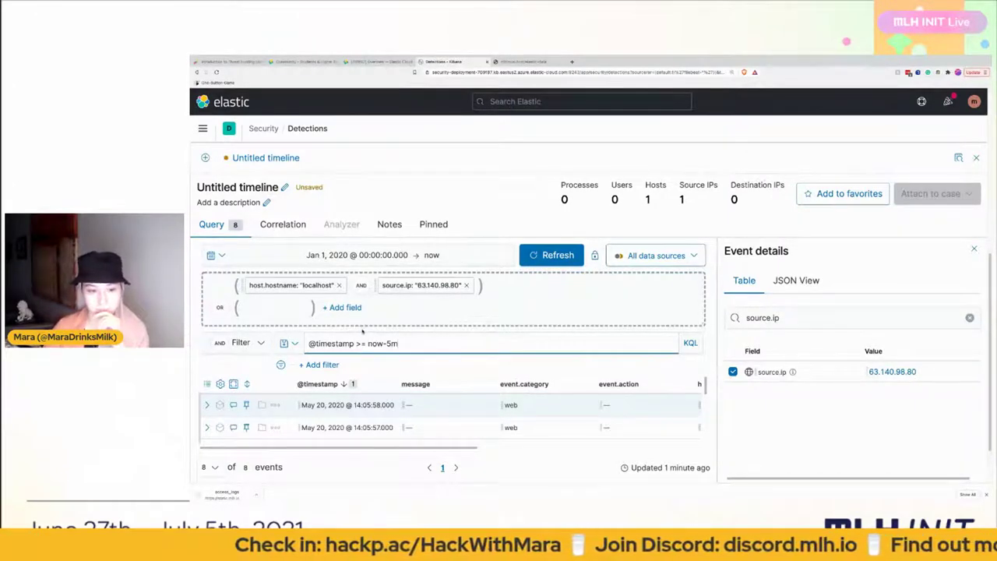
key("Return")
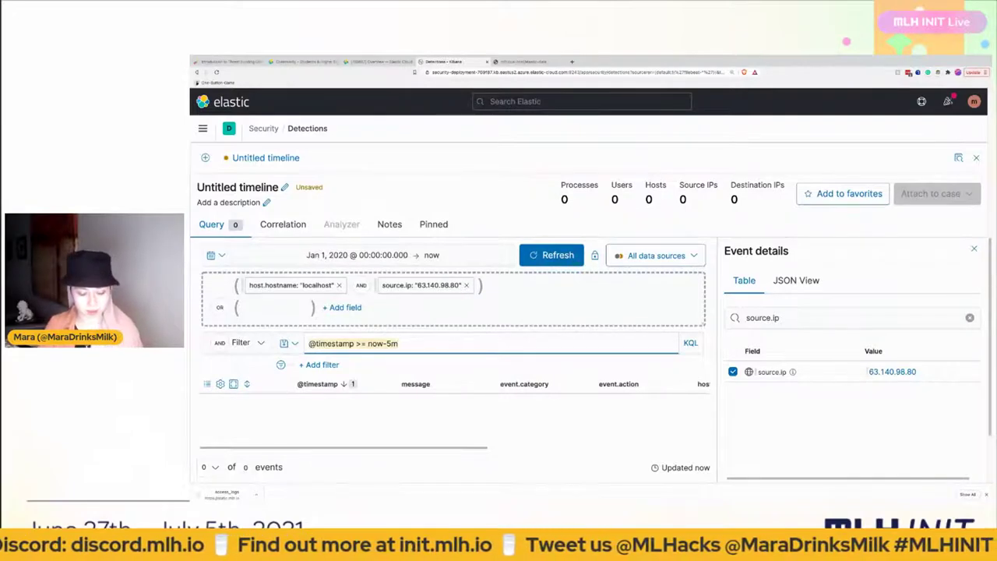
- Replace the timestamp filter query with the suggested cloud.machine.type field
key("Home")
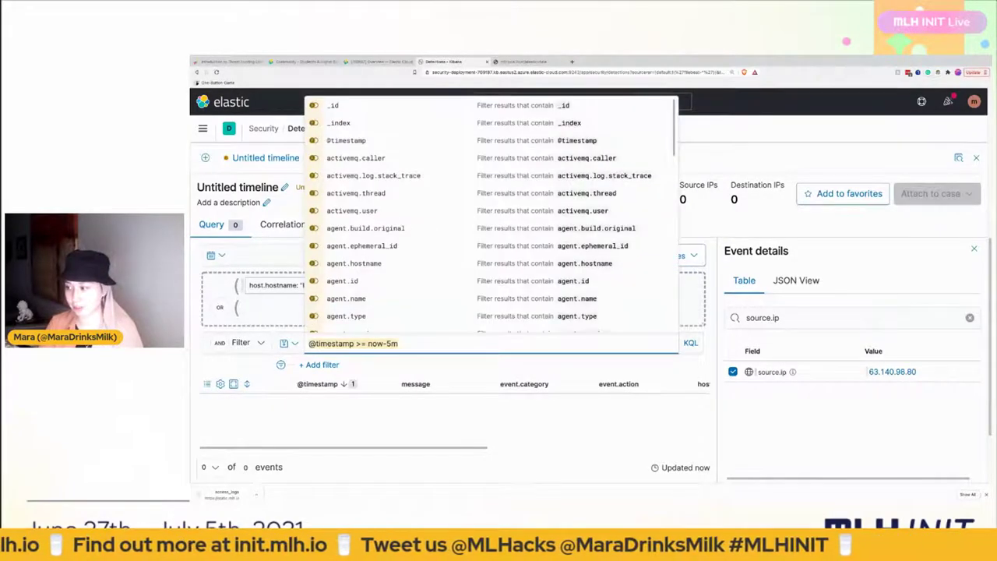
key("ctrl+a")
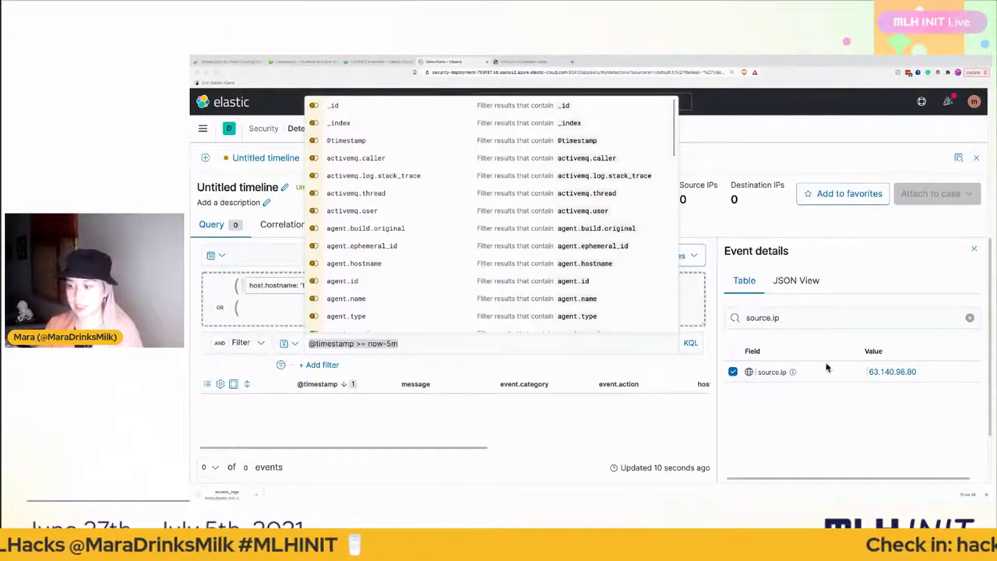
left_click(403, 342)
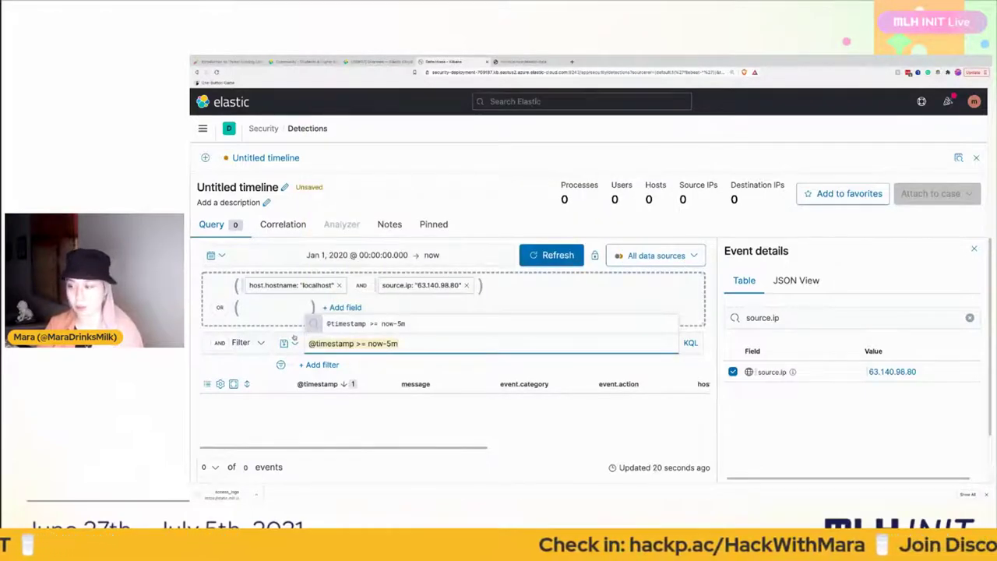
type("machine.")
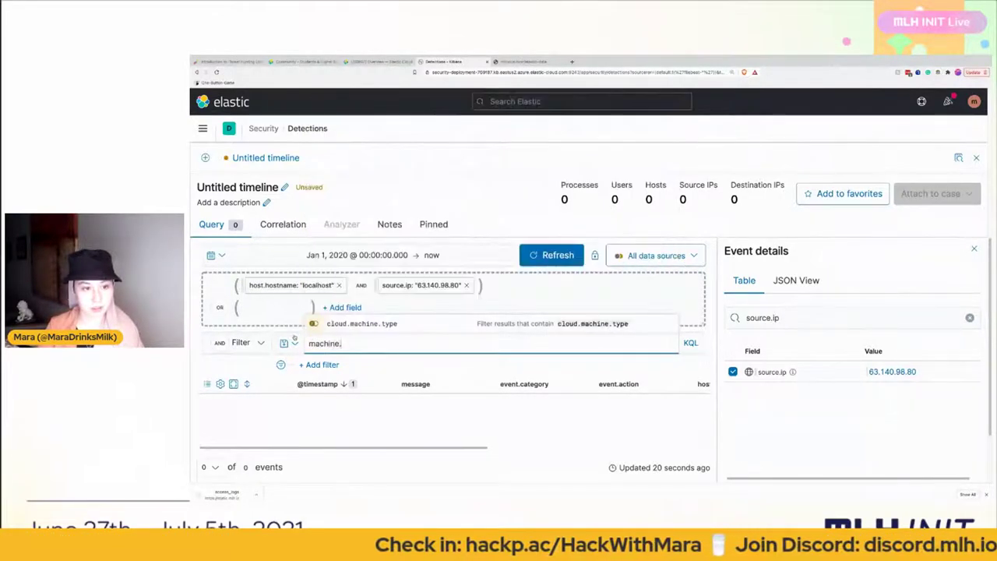
type("os")
key("BackSpace")
key("BackSpace")
left_click(377, 327)
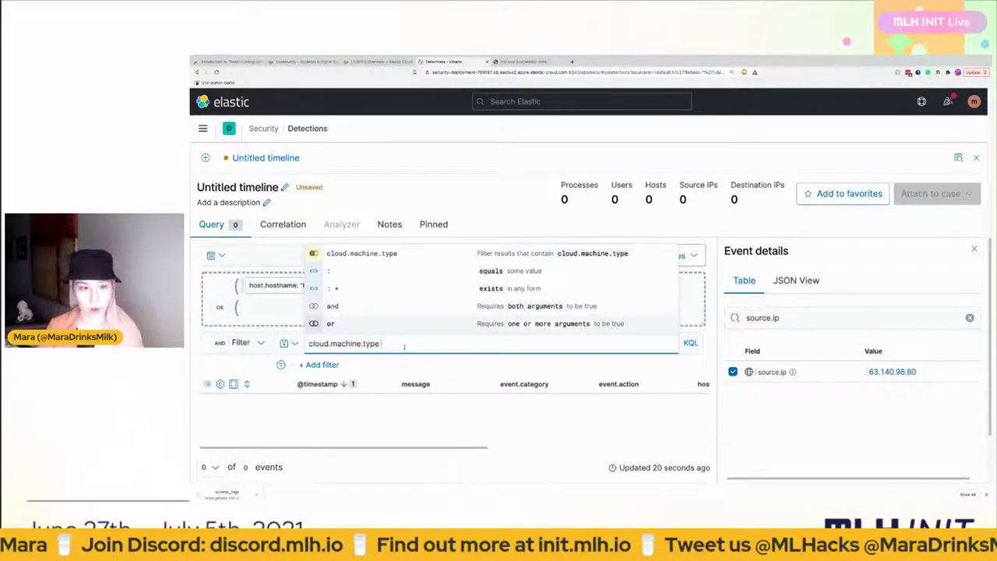
- Complete the cloud.machine.type query with the wildcard value * and apply it to the timeline
type(": ")
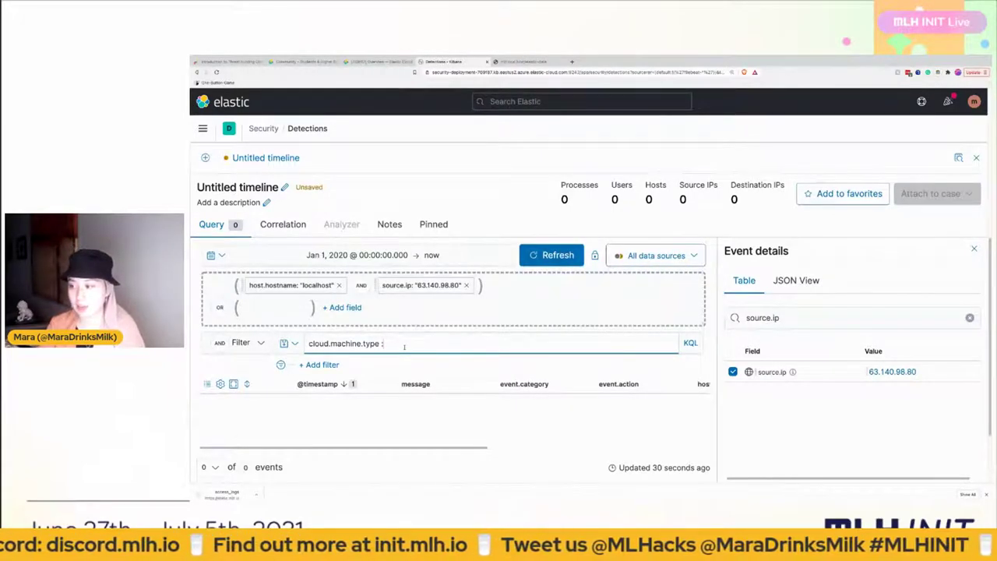
type("win")
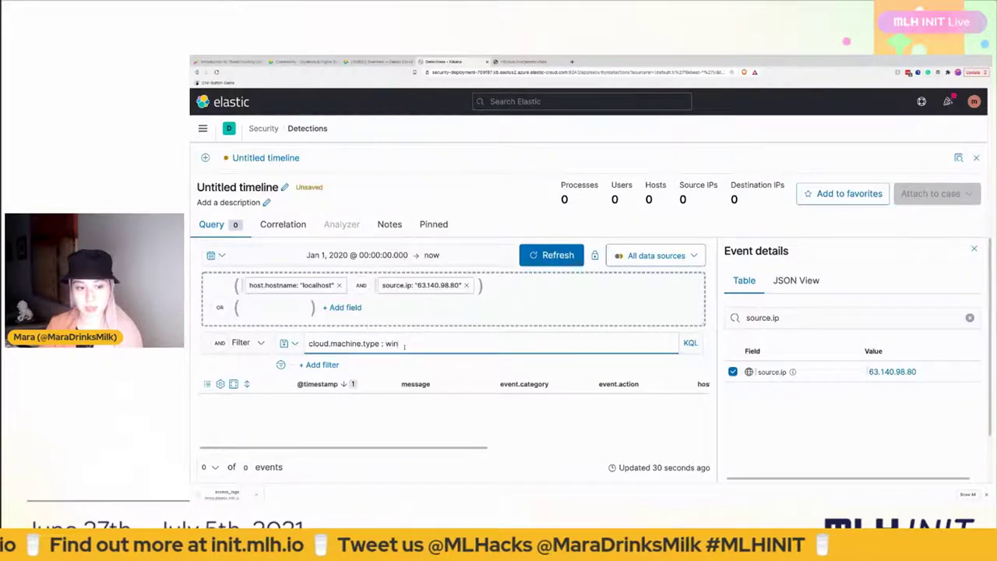
type("*")
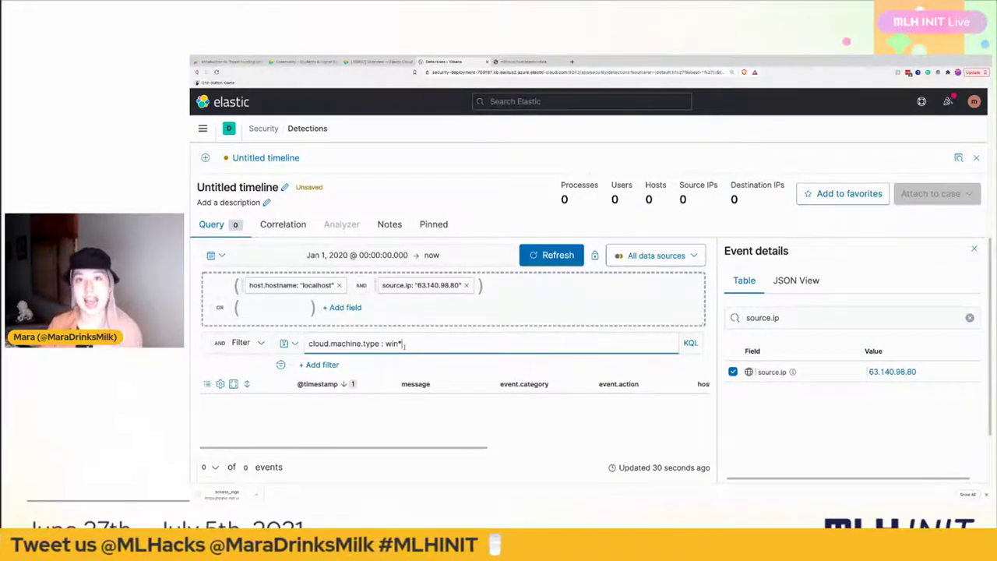
key("BackSpace")
key("BackSpace")
key("BackSpace")
key("BackSpace")
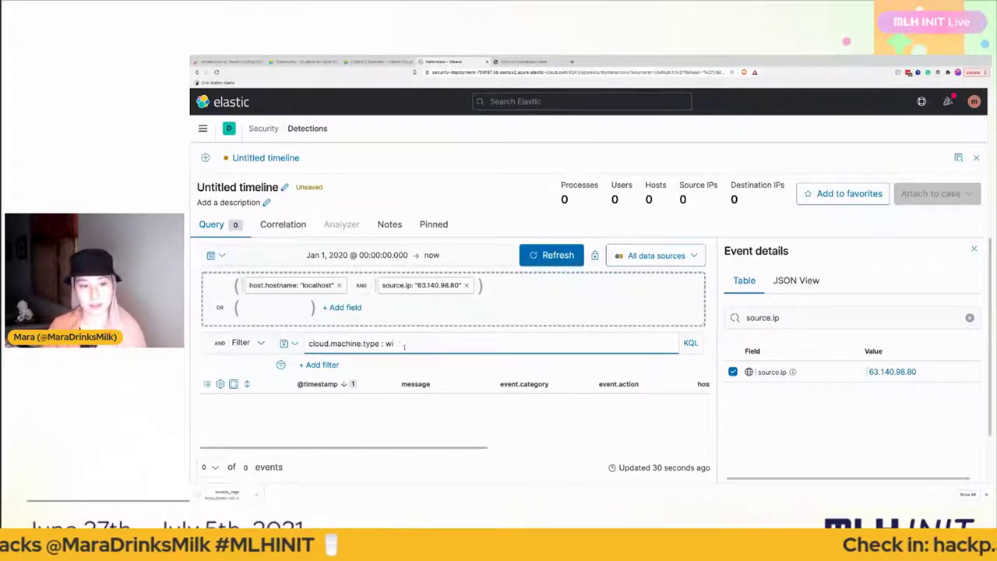
type("*")
key("Return")
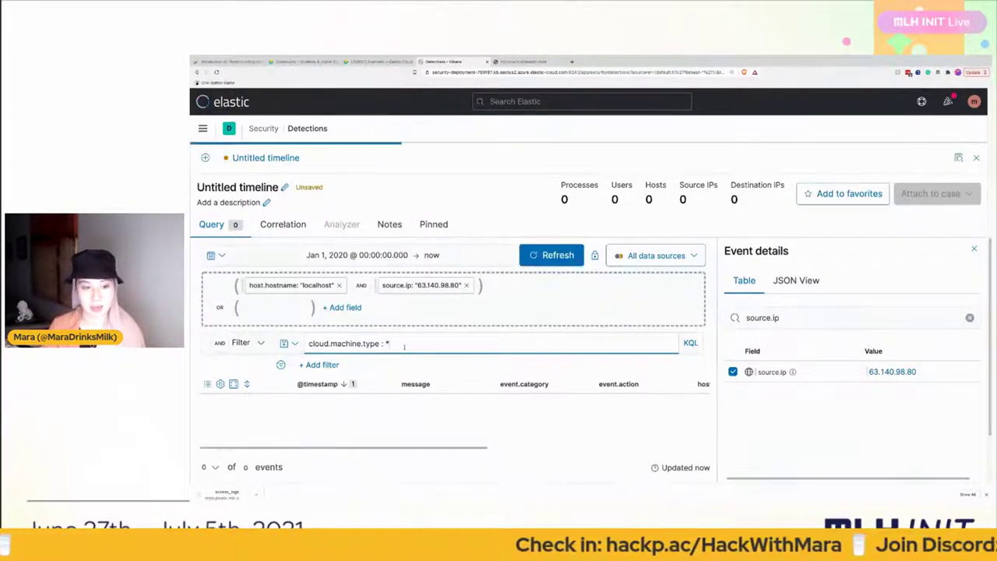
- Remove the source.ip 63.140.98.80 condition from the timeline query and filter the events with source.ip: * instead
left_click(467, 287)
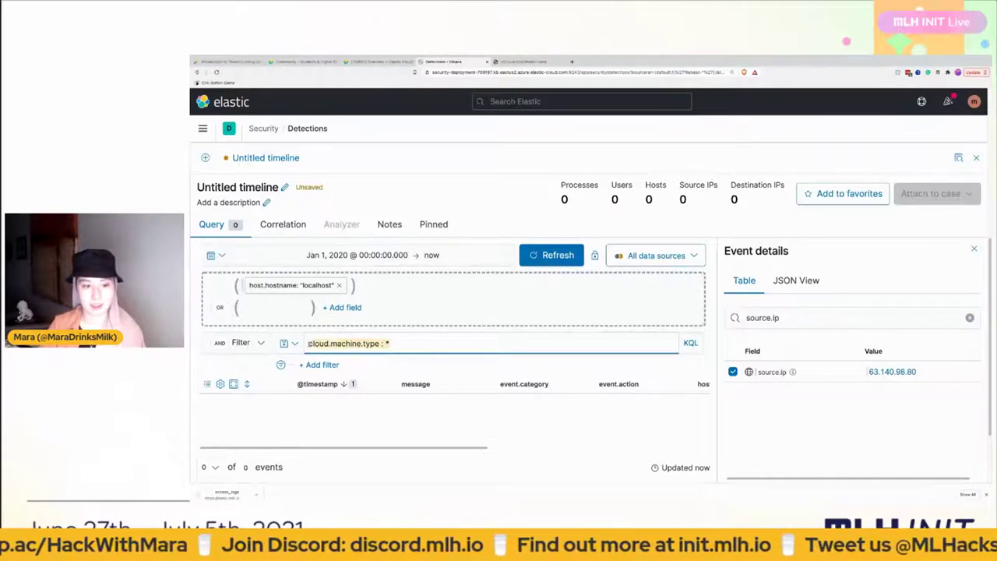
key("ctrl+a")
key("BackSpace")
type("source.ip")
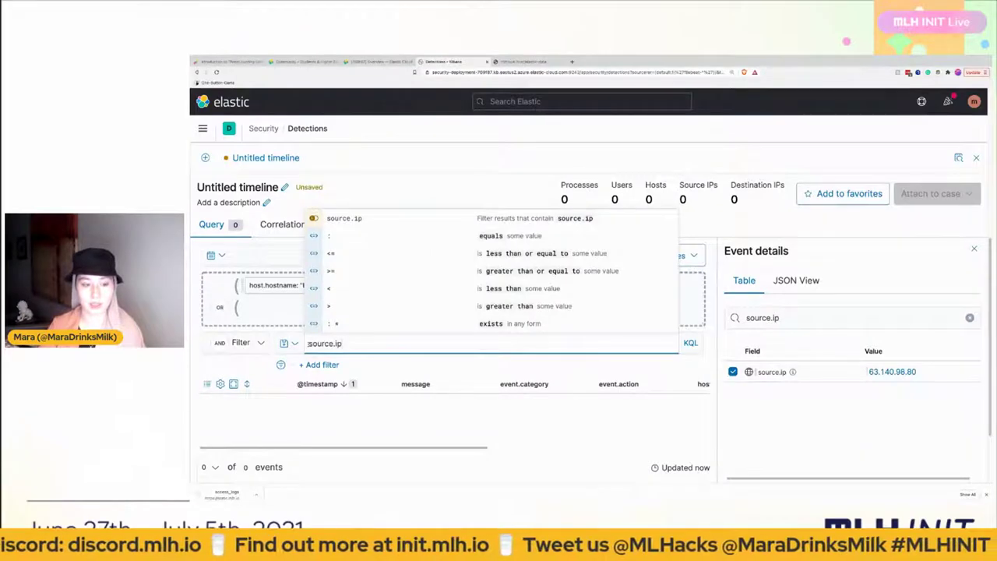
key("Escape")
type(": *")
key("Return")
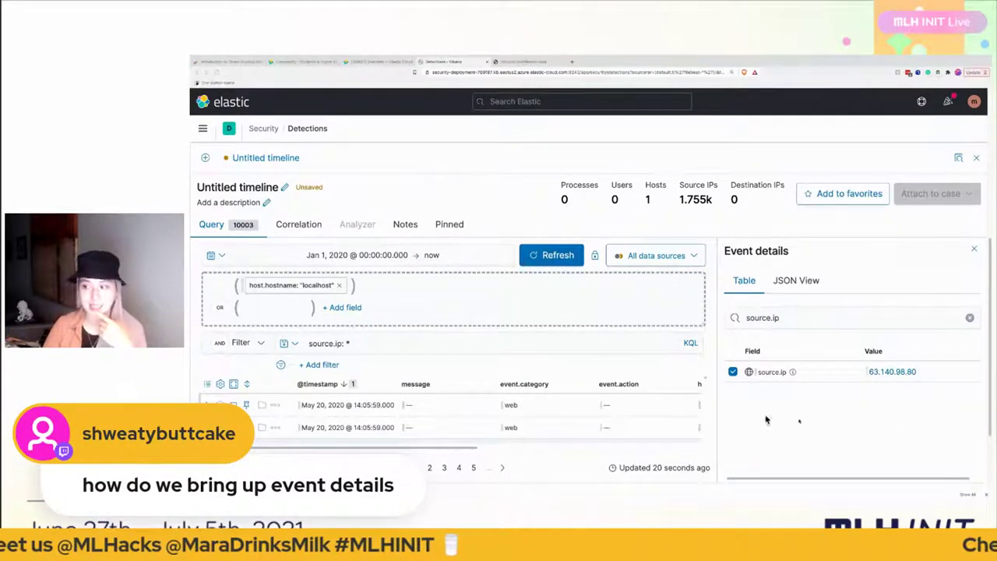
- View the details of the first May 20, 2020 @ 14:05:59.000 event in the timeline
left_click(205, 369)
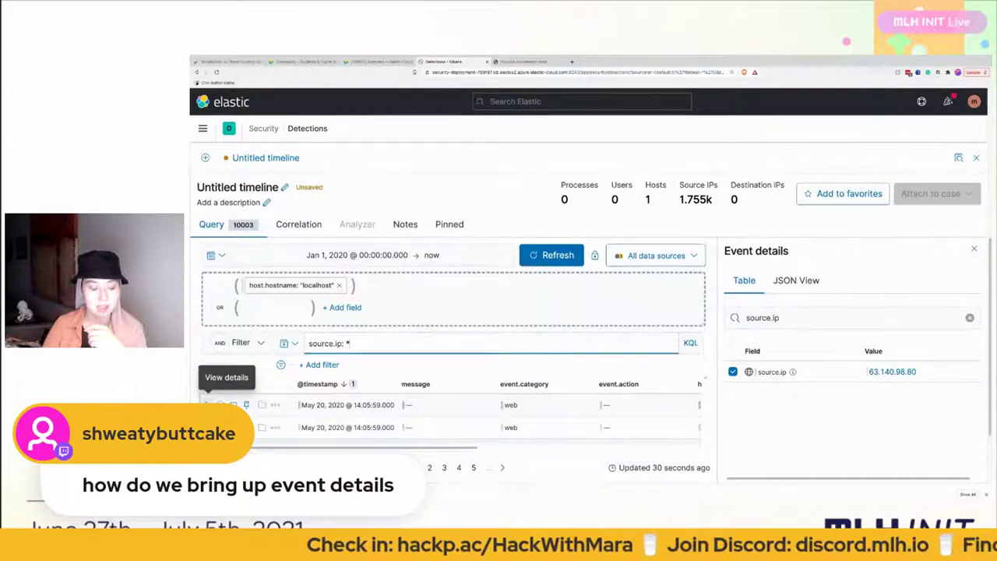
left_click(207, 404)
left_click(206, 404)
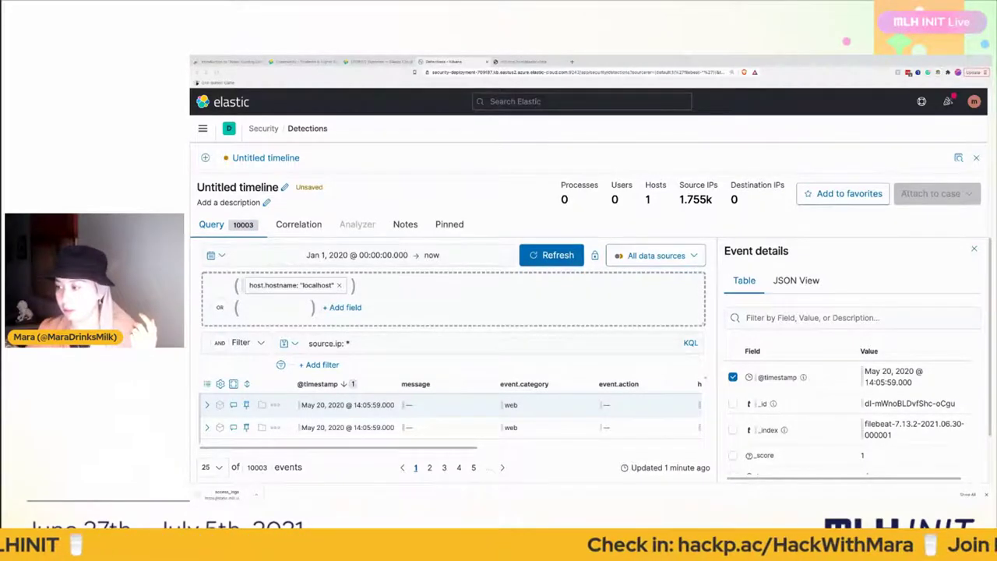
- Switch to the Capture the flag slide in the presentation and return to the Elastic timeline
key("ctrl+Up")
left_click_drag(679, 59, 632, 80)
left_click(577, 80)
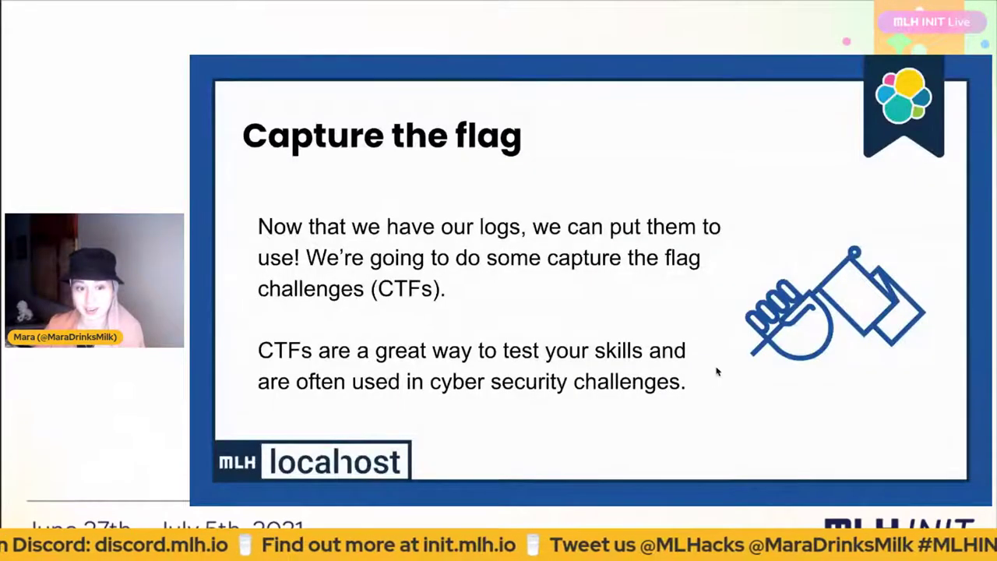
key("alt+Tab")
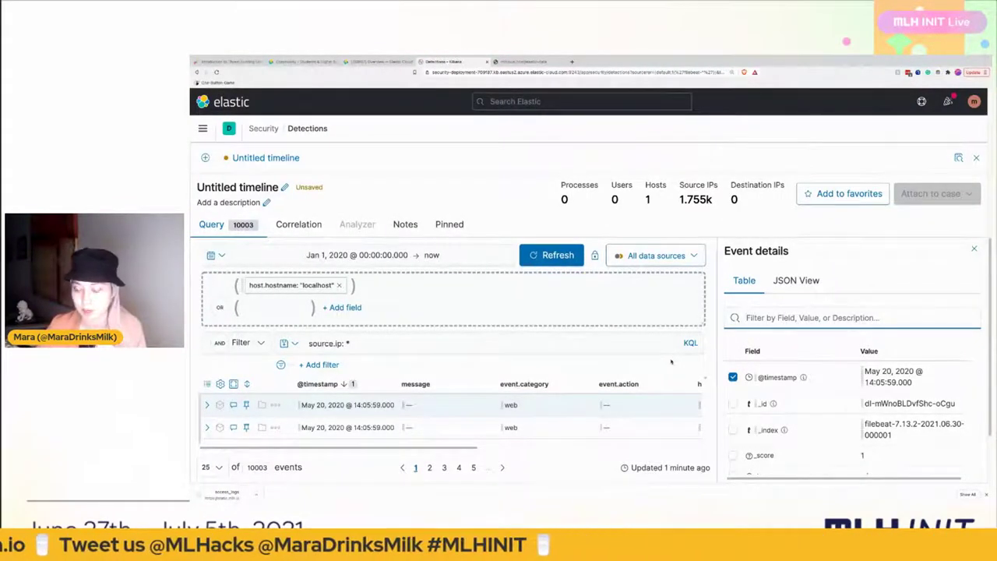
- Open Kibana from the security-deployment overview in Elastic Cloud and return to the Detections timeline
left_click(374, 62)
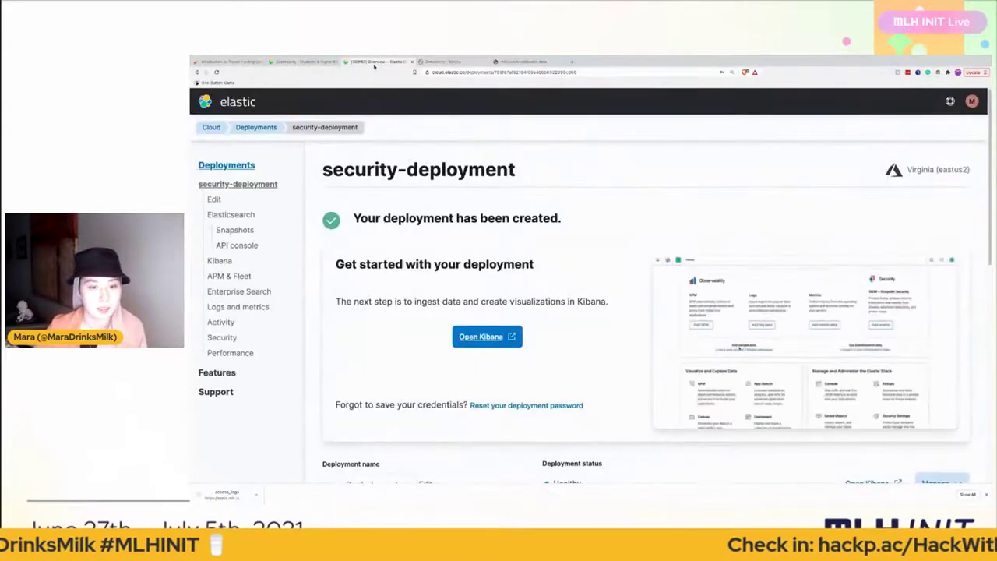
left_click(489, 339)
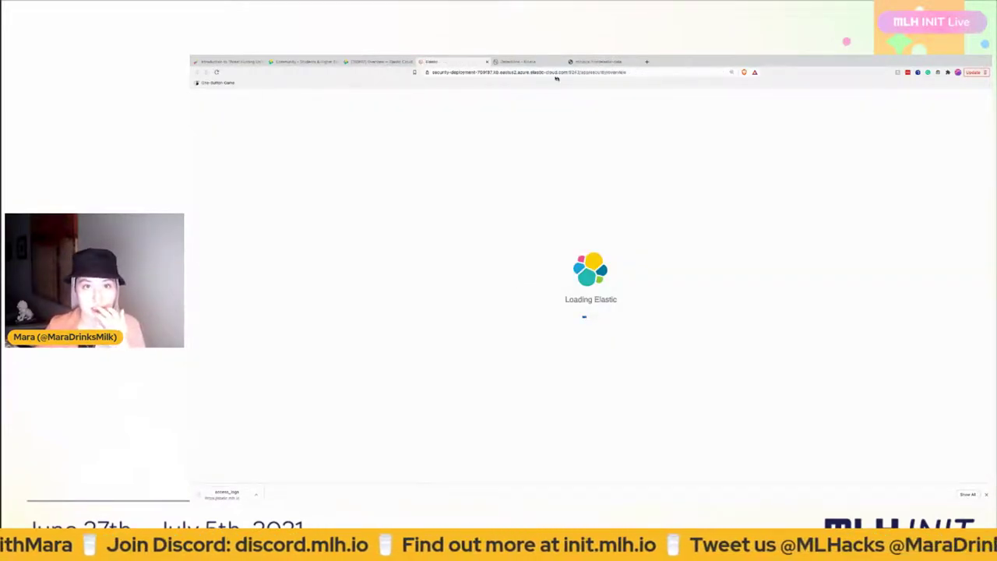
left_click(512, 62)
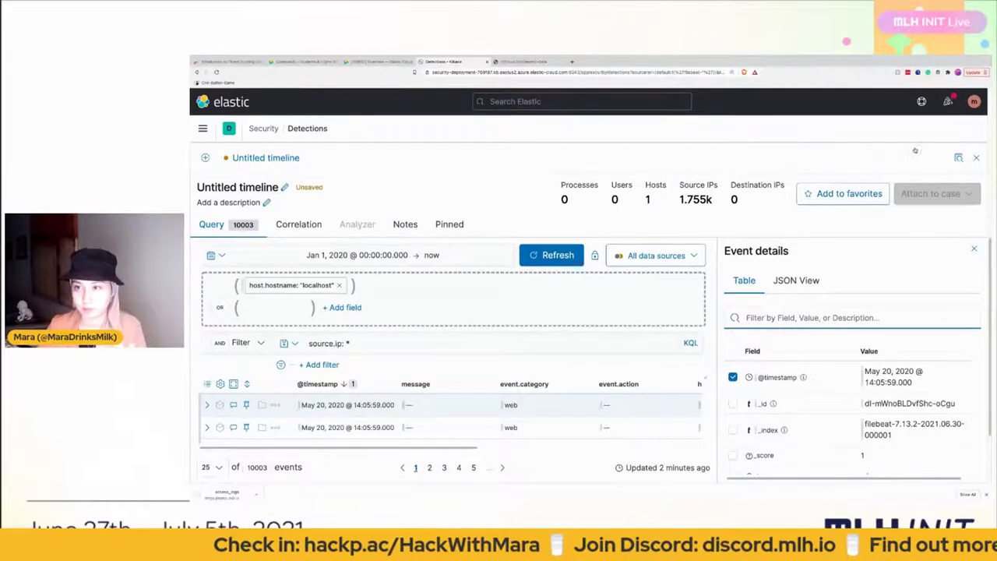
- Leave the untitled timeline for the Detections page and locate Detections among the Security pages of the main navigation
key("Escape")
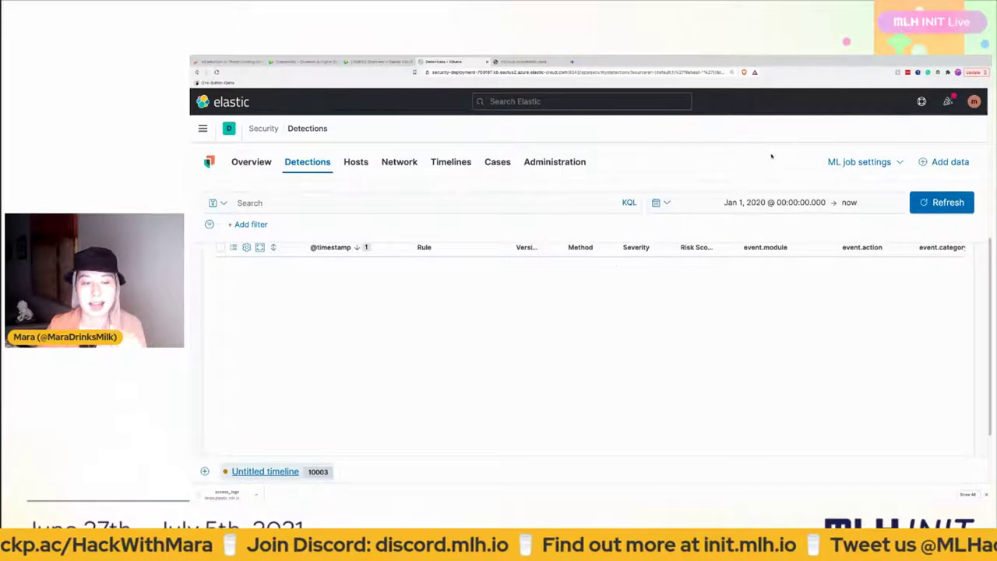
scroll(413, 280, "up", 5)
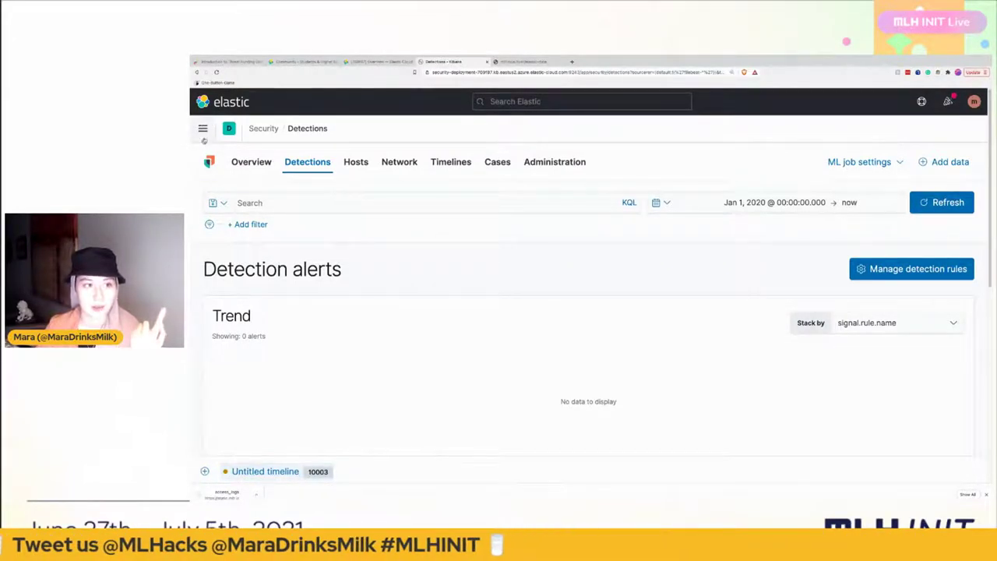
left_click(202, 130)
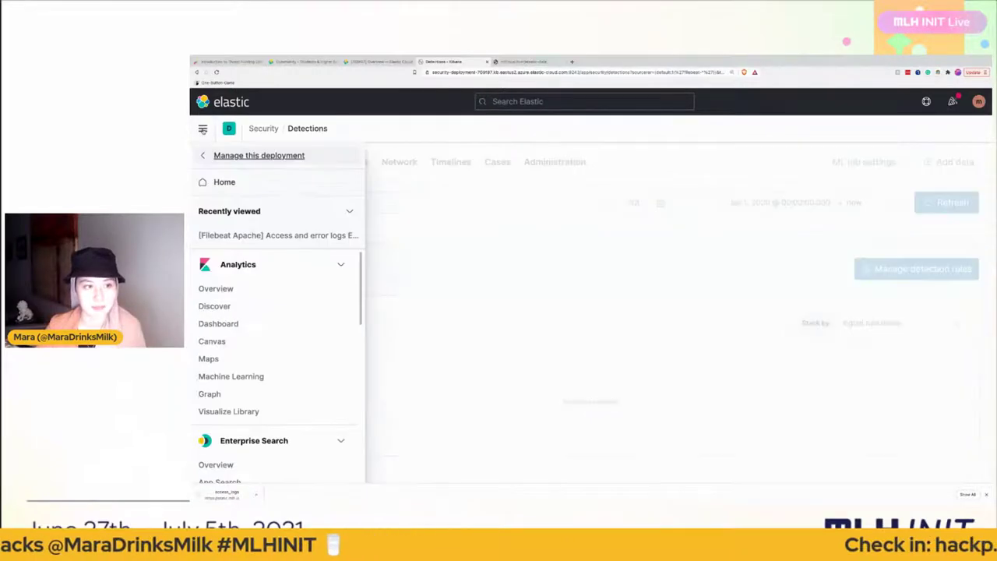
scroll(268, 285, "down", 5)
scroll(267, 285, "down", 5)
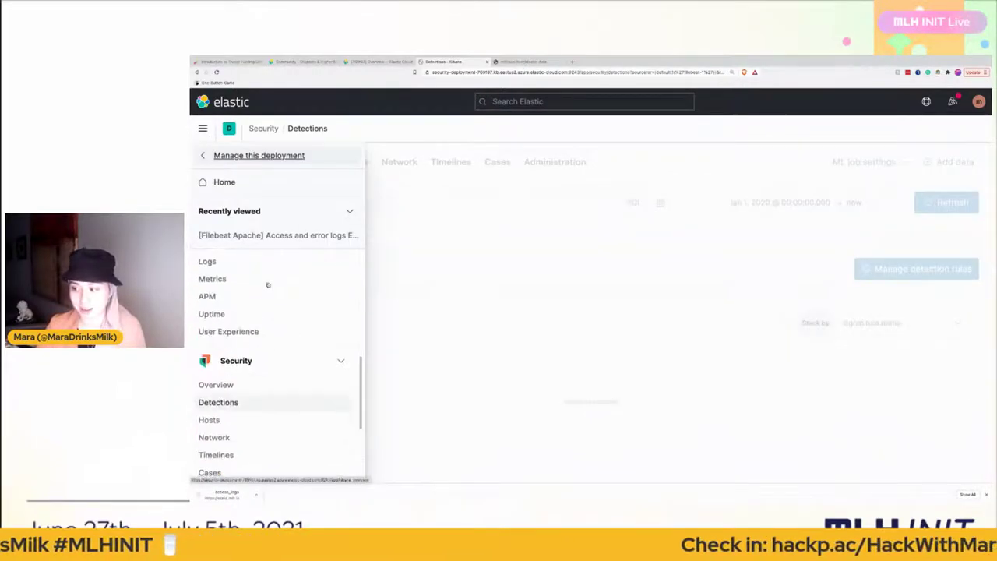
scroll(260, 302, "up", 3)
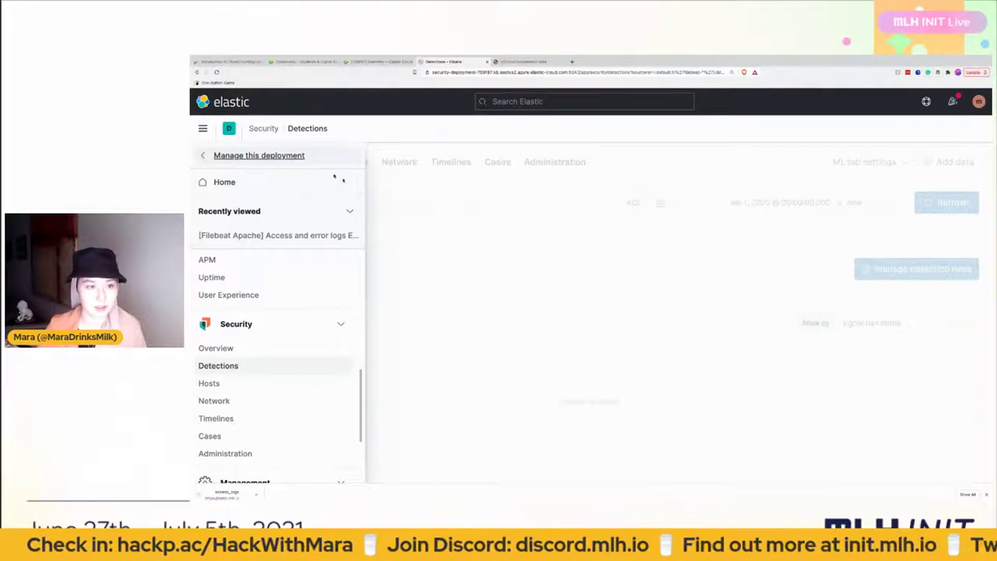
left_click(408, 238)
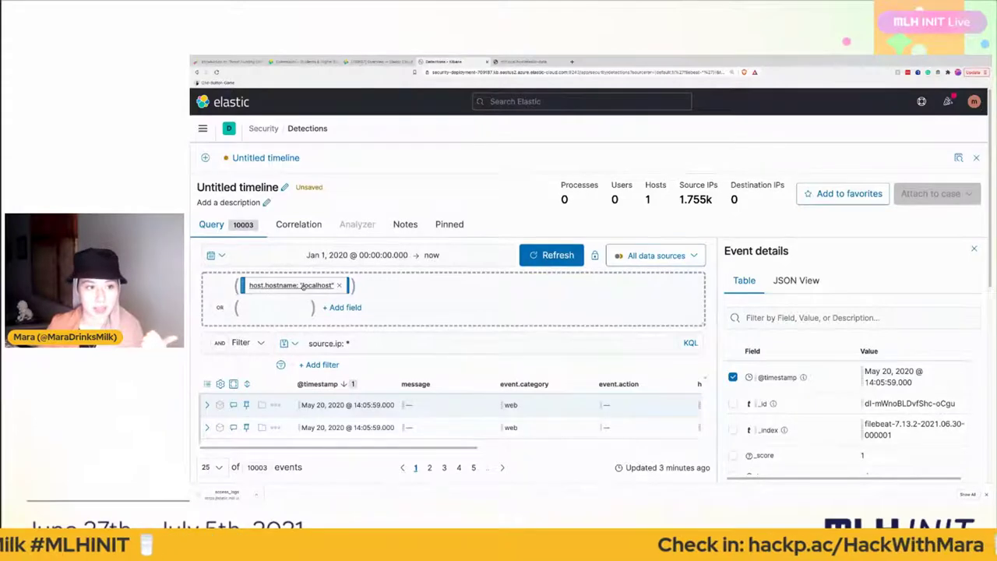
- Look through the Observability, Security and Management entries of the main navigation and return to the untitled timeline
left_click(204, 130)
scroll(256, 346, "down", 5)
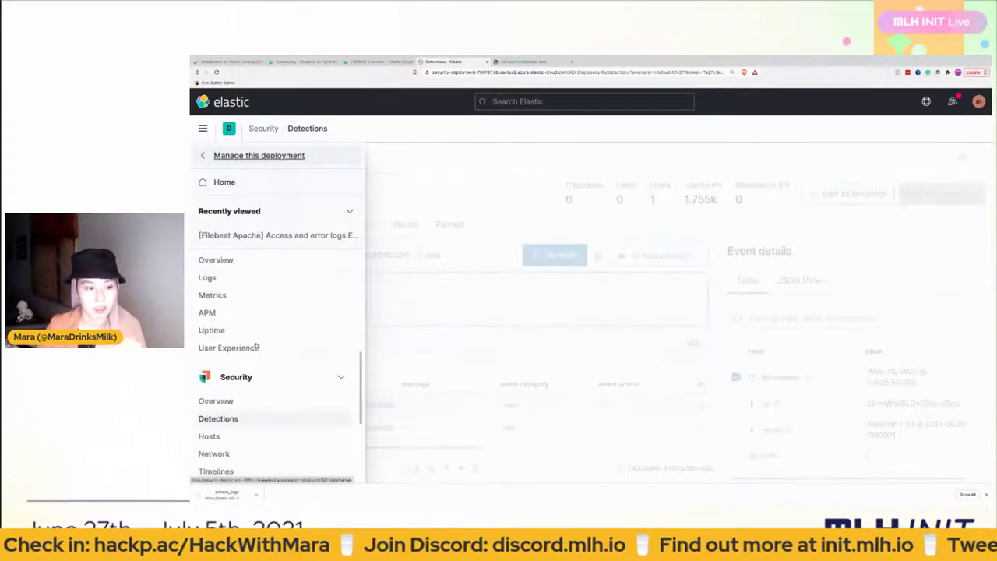
scroll(255, 345, "down", 3)
scroll(254, 343, "up", 2)
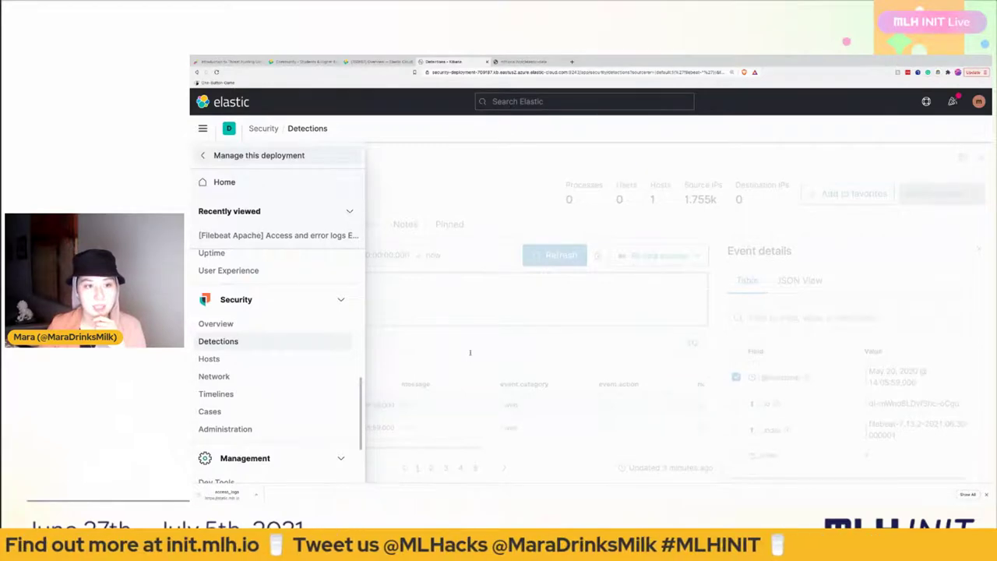
left_click(793, 171)
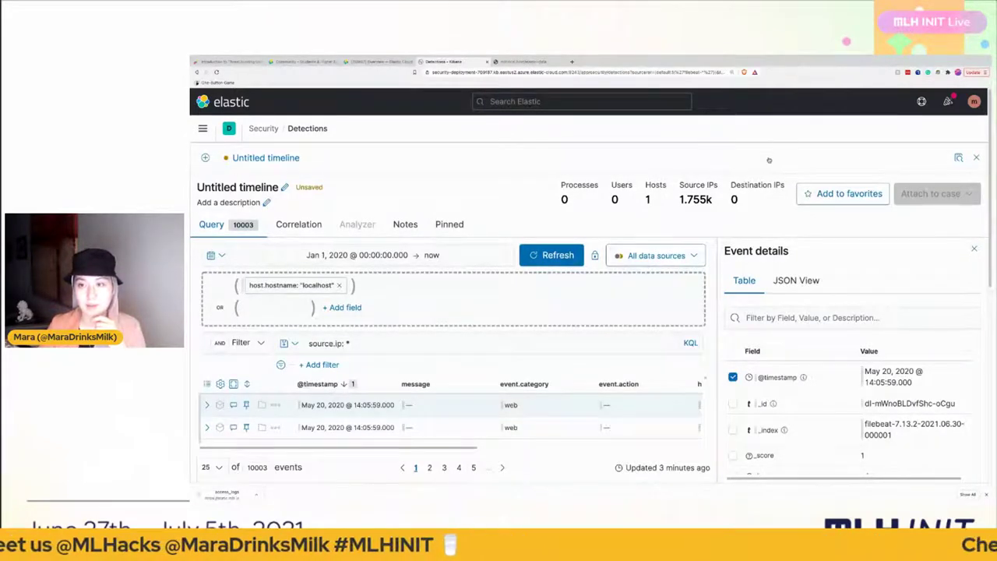
- Close and reopen the untitled timeline, and switch to the presentation's Capture the flag slide showing challenges.mlh.io
left_click(978, 161)
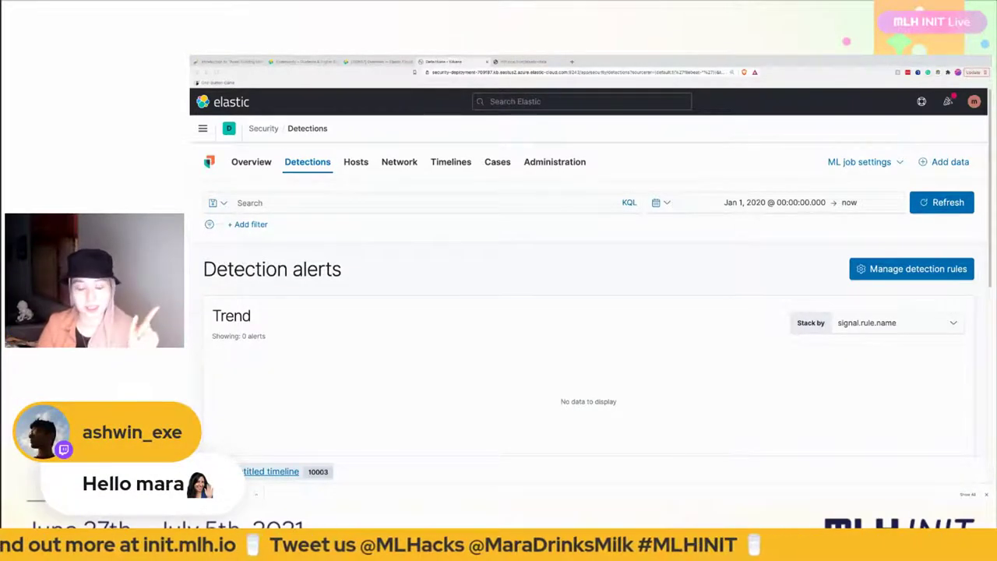
left_click(271, 471)
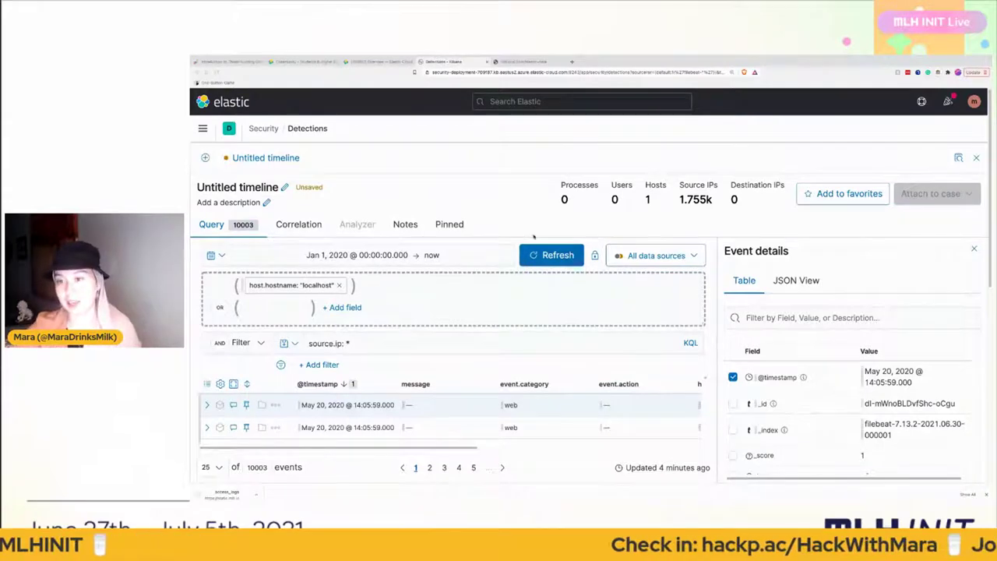
key("alt+Tab")
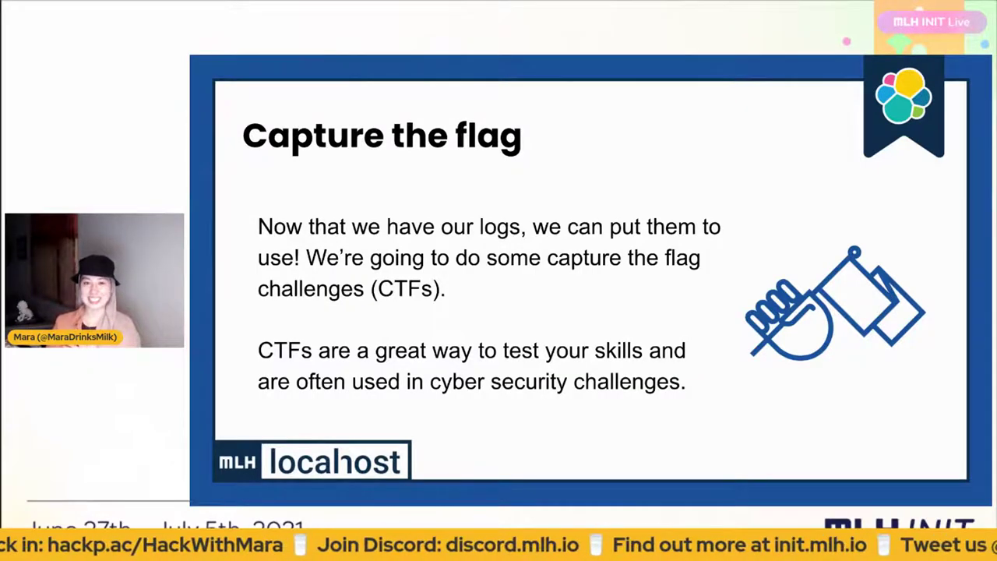
key("Right")
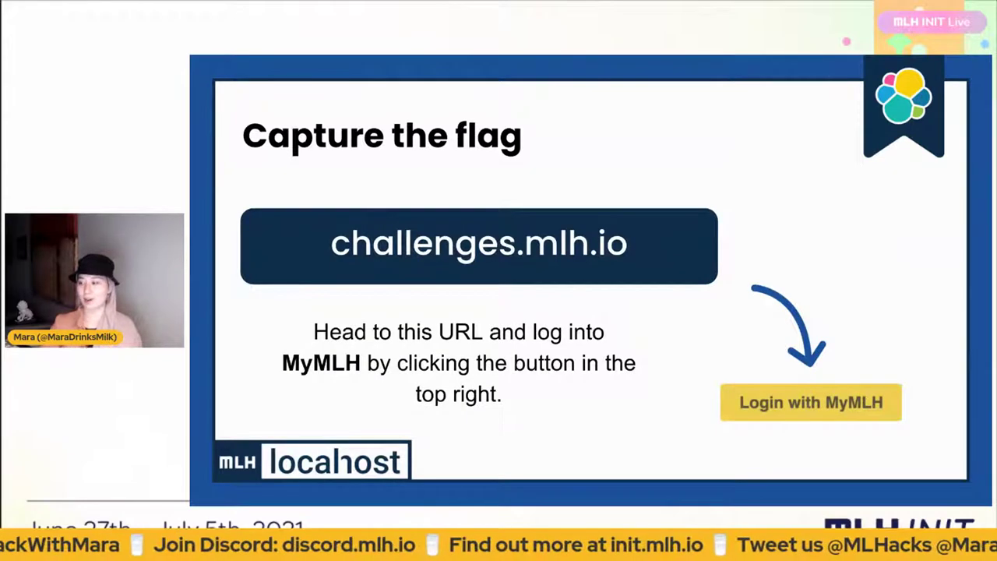
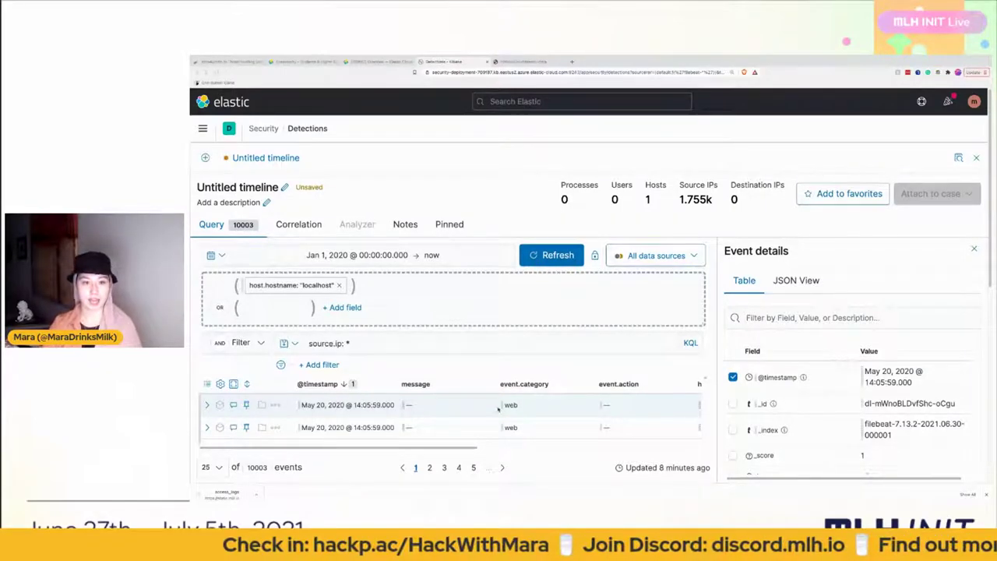
- Set the timeline's absolute start date to May 18, 2020 @ 00:00:00.000 and update the query
left_click(343, 258)
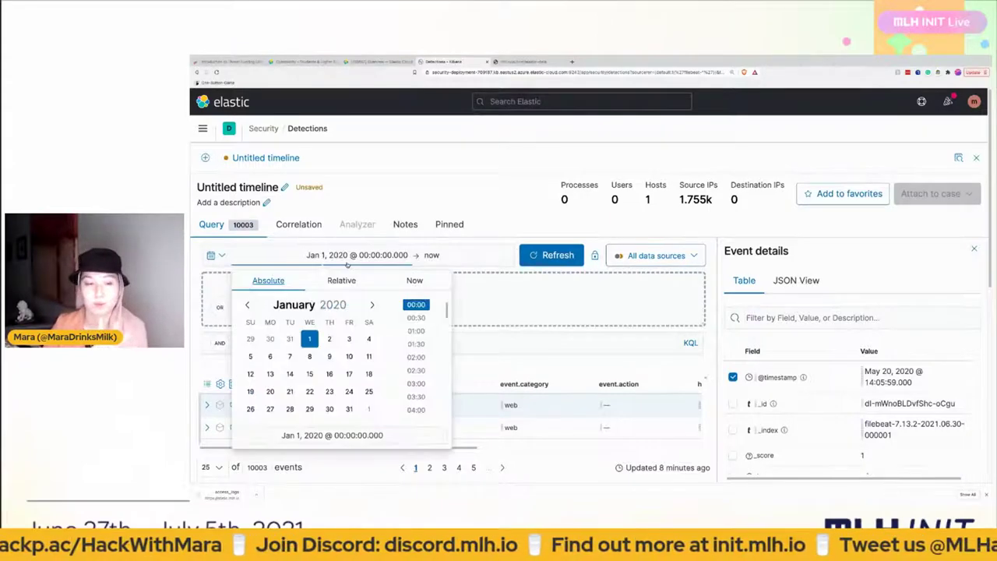
left_click(372, 305)
left_click(372, 304)
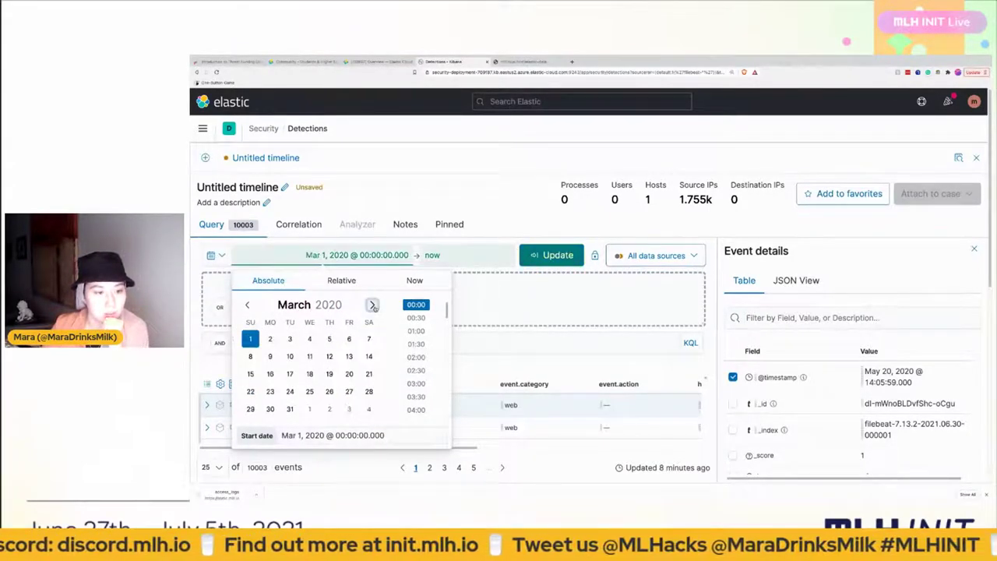
left_click(372, 304)
left_click(373, 304)
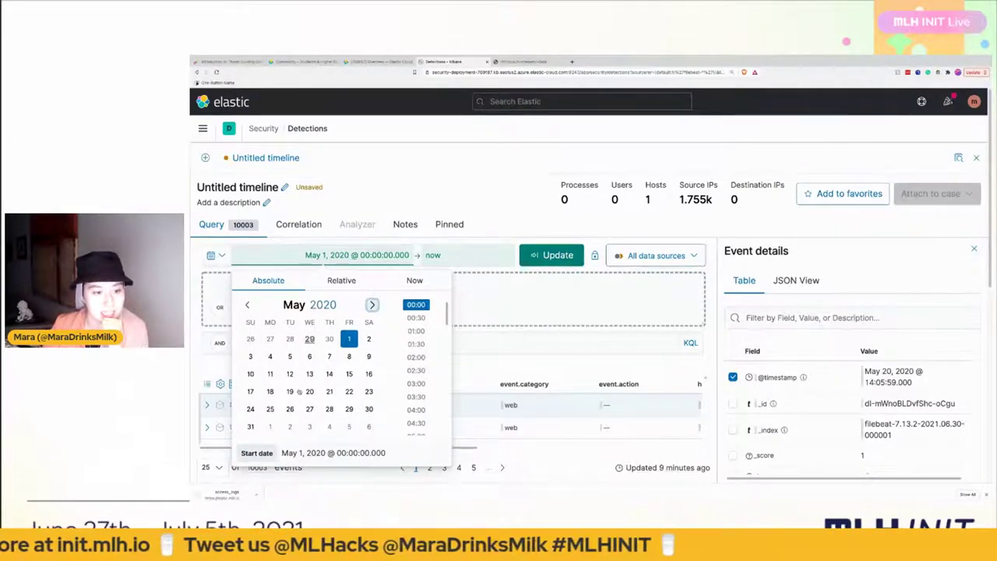
left_click(269, 392)
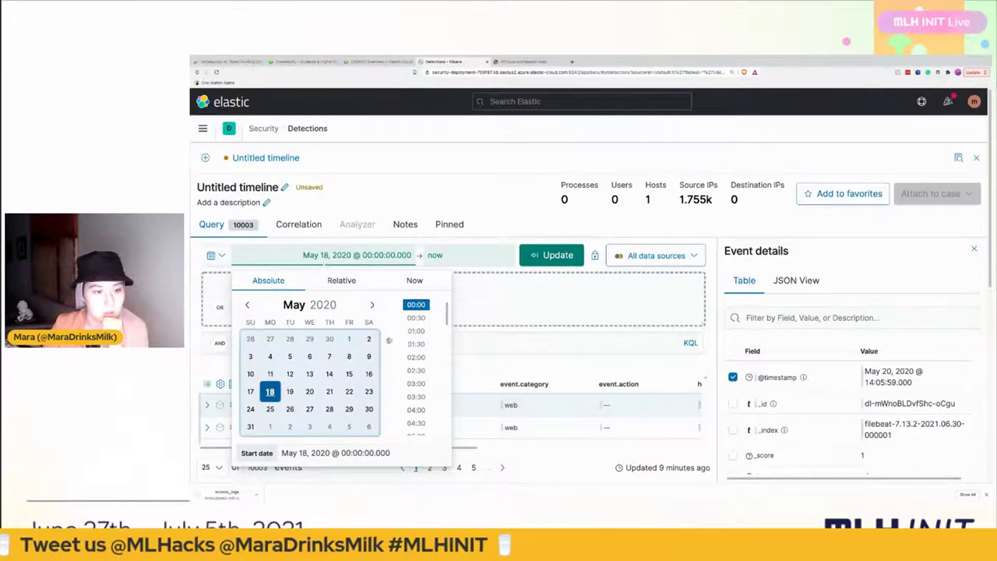
left_click(438, 255)
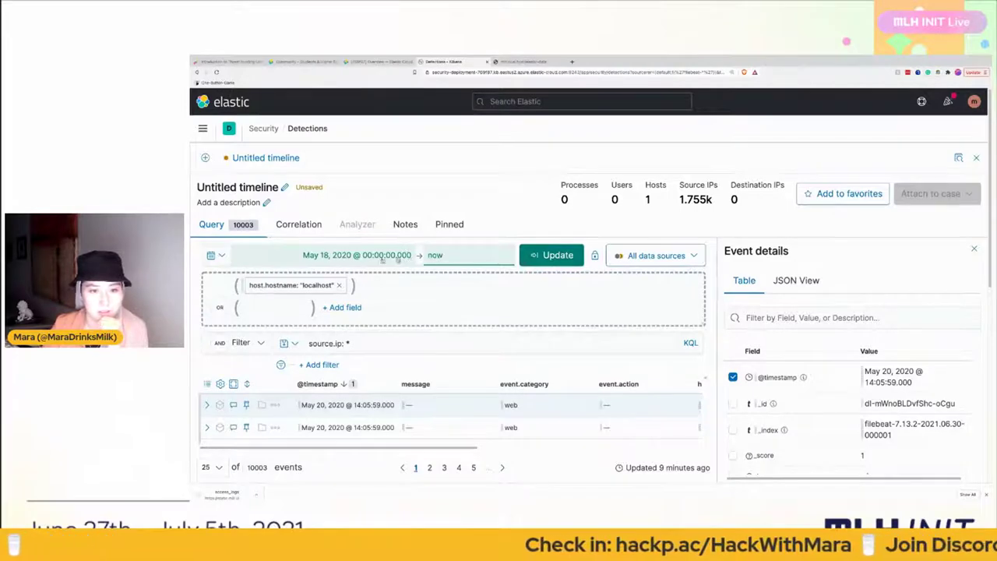
left_click(381, 260)
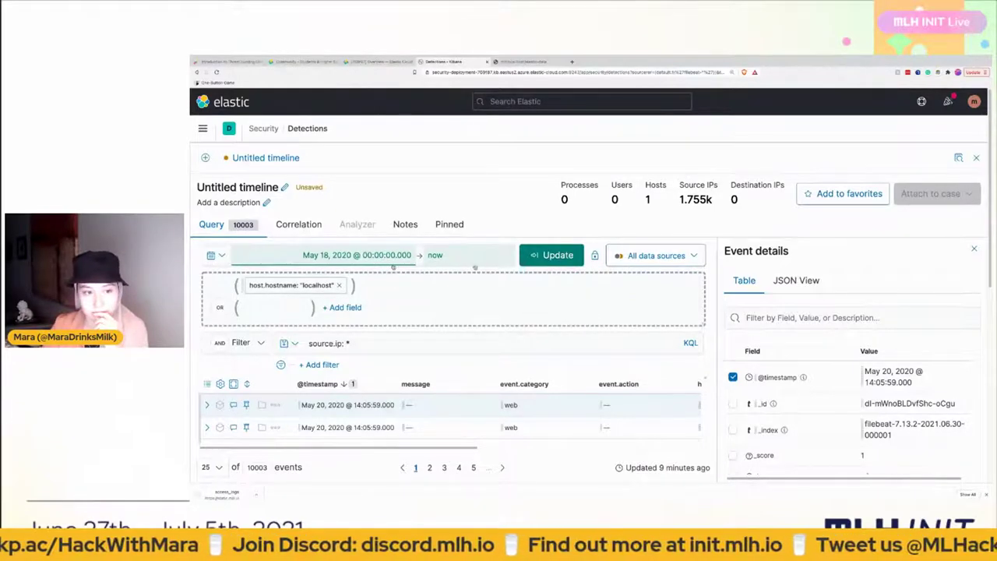
left_click(534, 258)
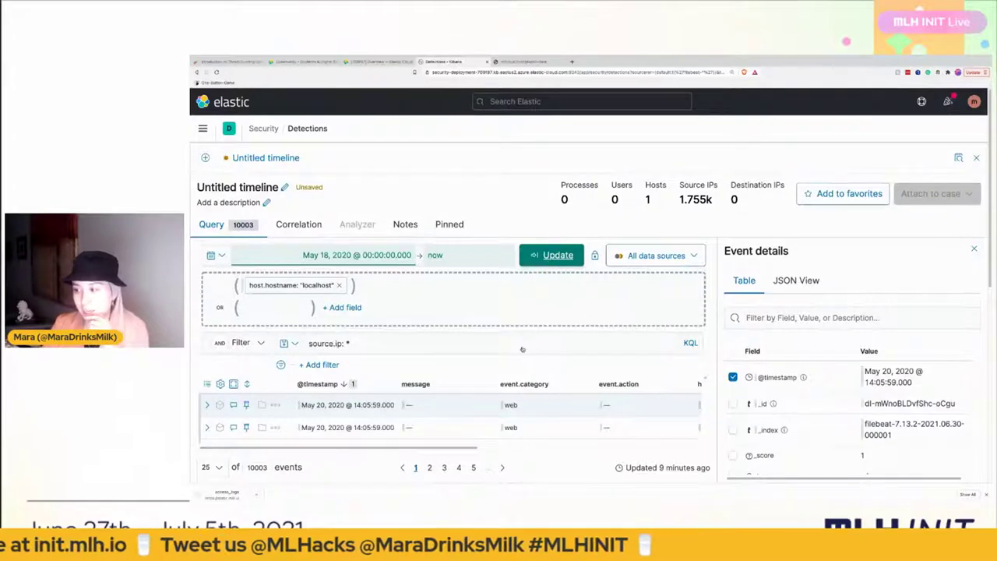
key("Return")
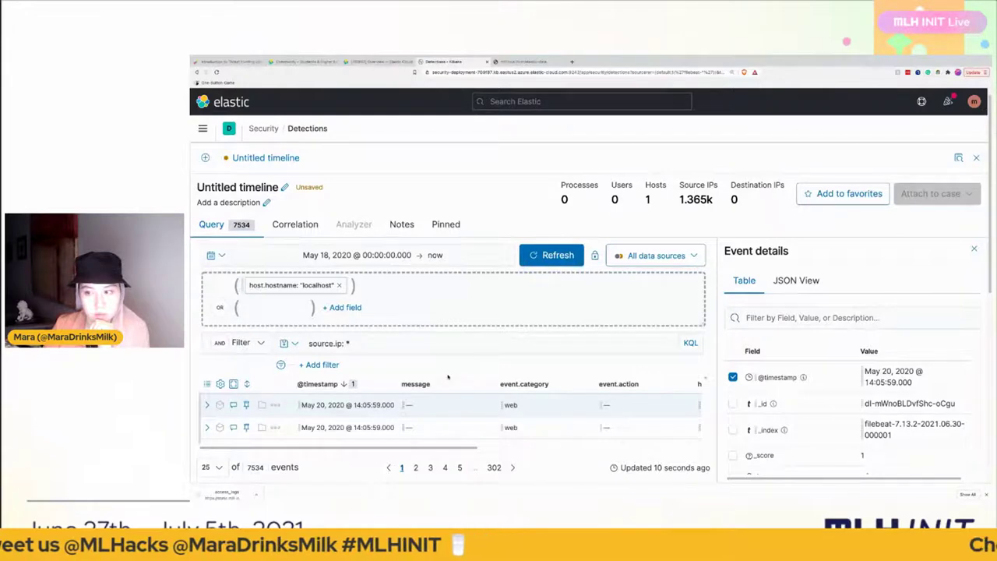
scroll(450, 427, "down", 2)
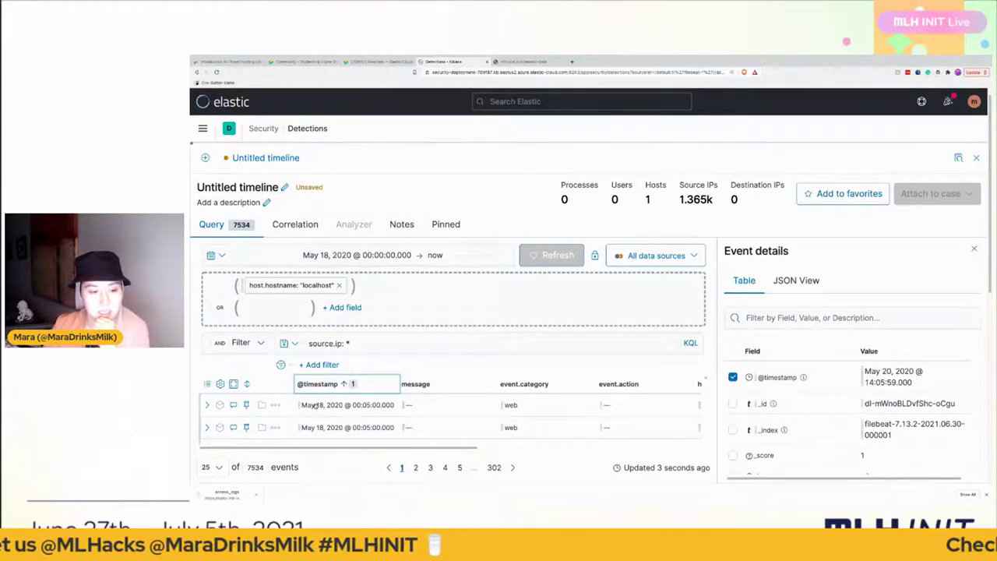
triple_click(373, 408)
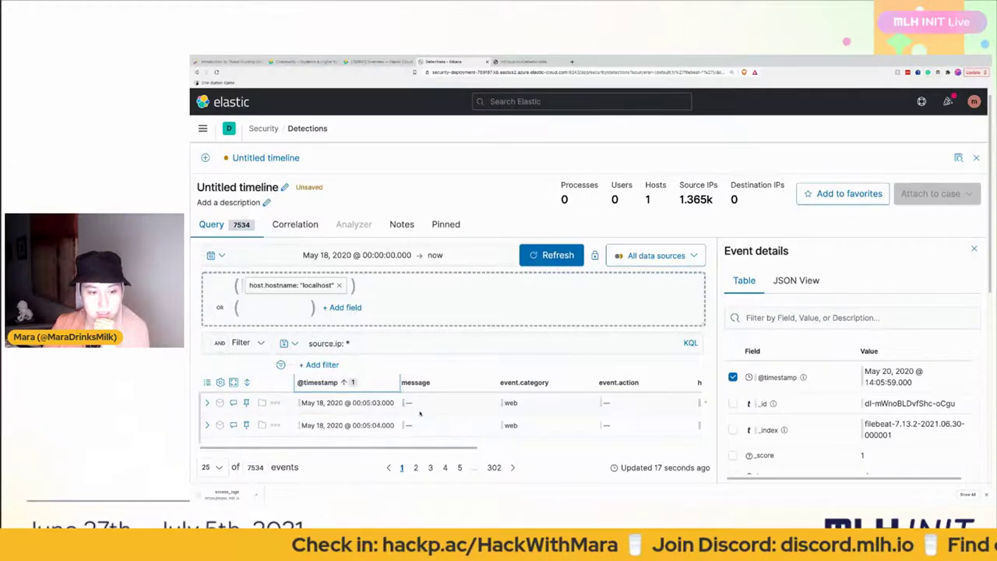
scroll(419, 414, "down", 2)
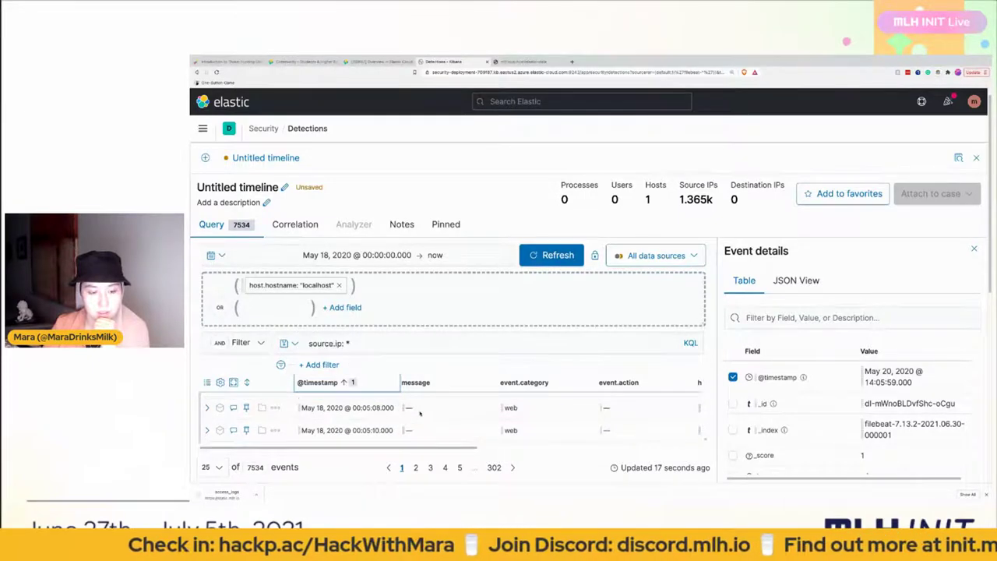
scroll(418, 414, "down", 3)
scroll(419, 413, "up", 2)
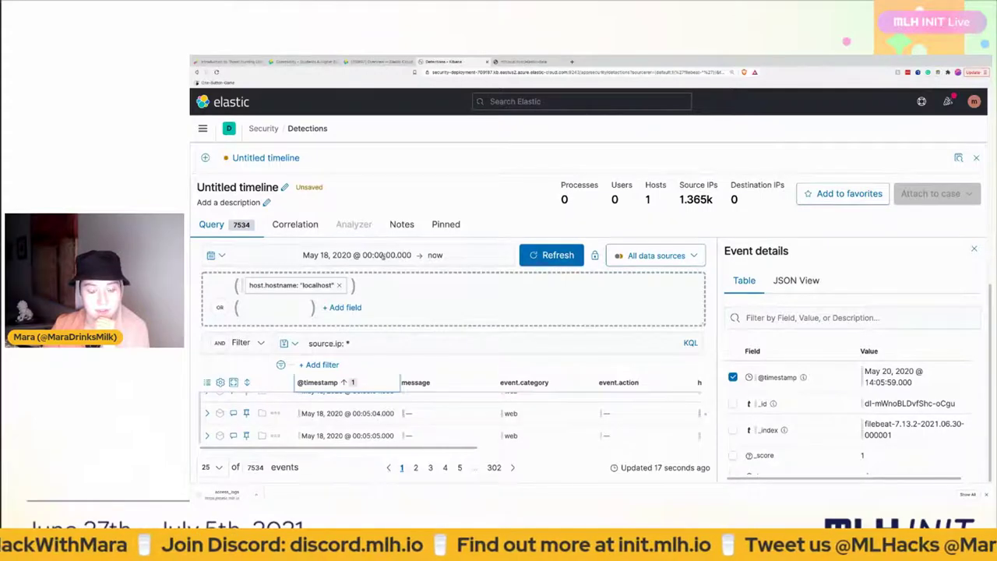
- Set the timeline's start time to May 18, 2020 @ 01:04:00.000 and update the query
left_click(383, 255)
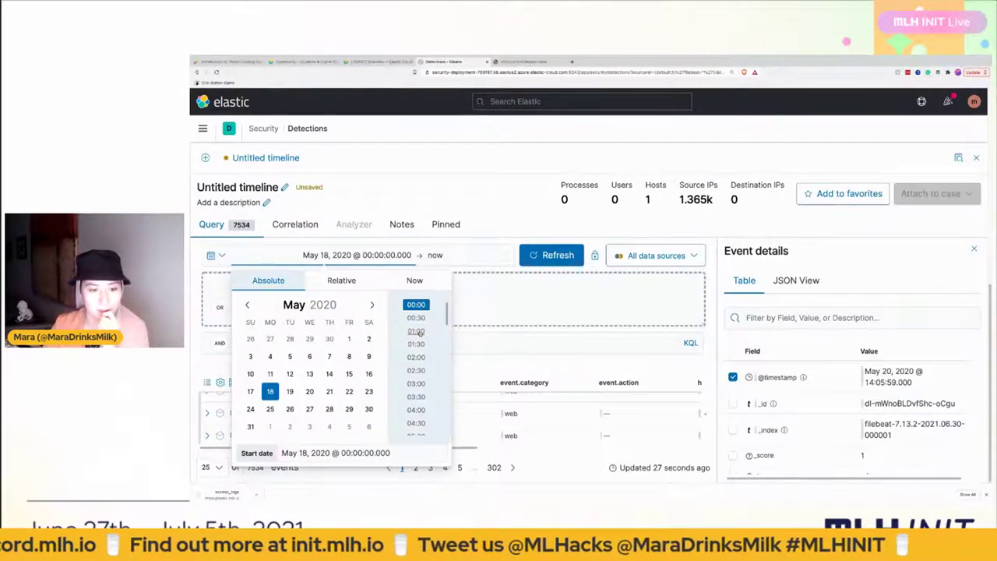
left_click(416, 331)
left_click(361, 453)
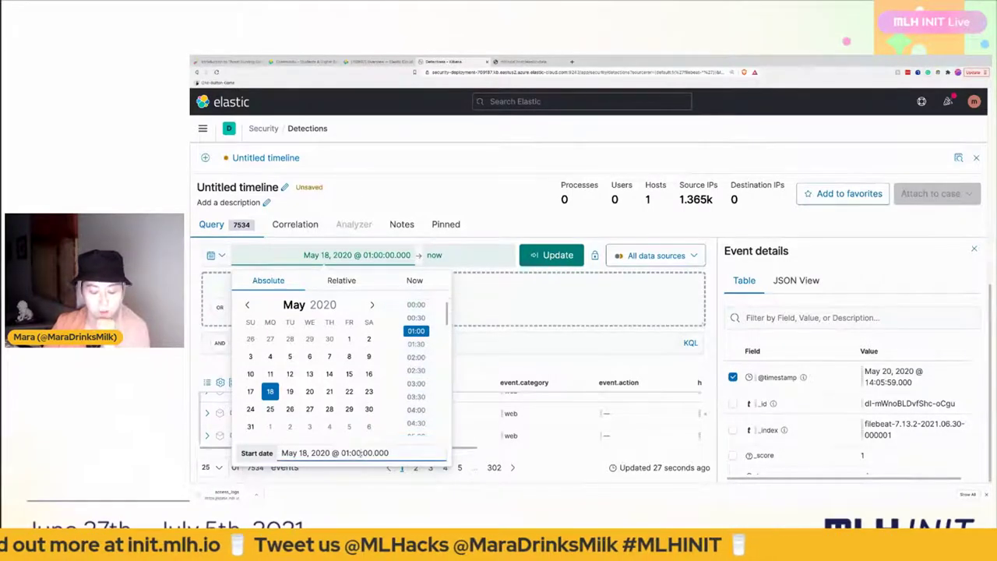
key("BackSpace")
type("4")
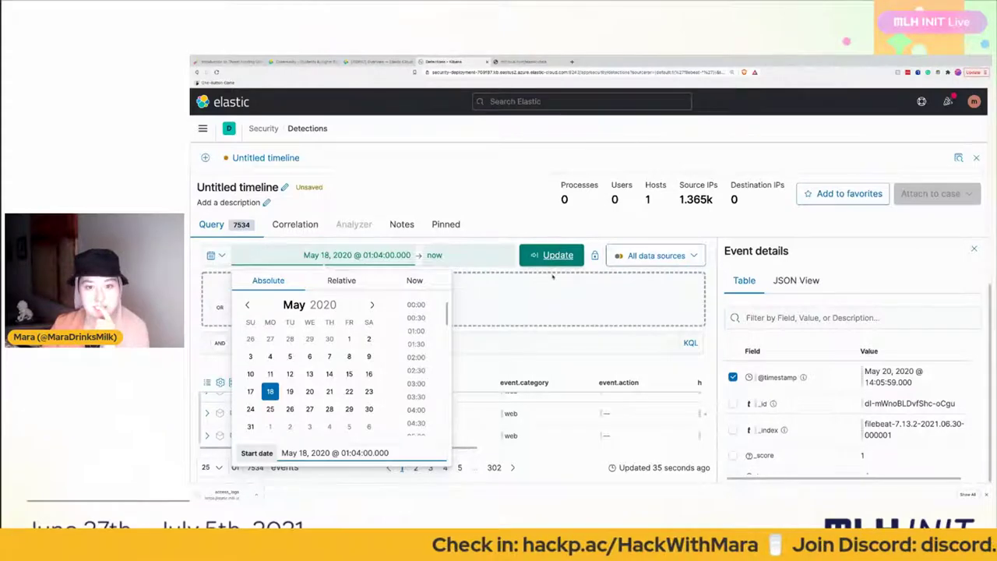
key("Return")
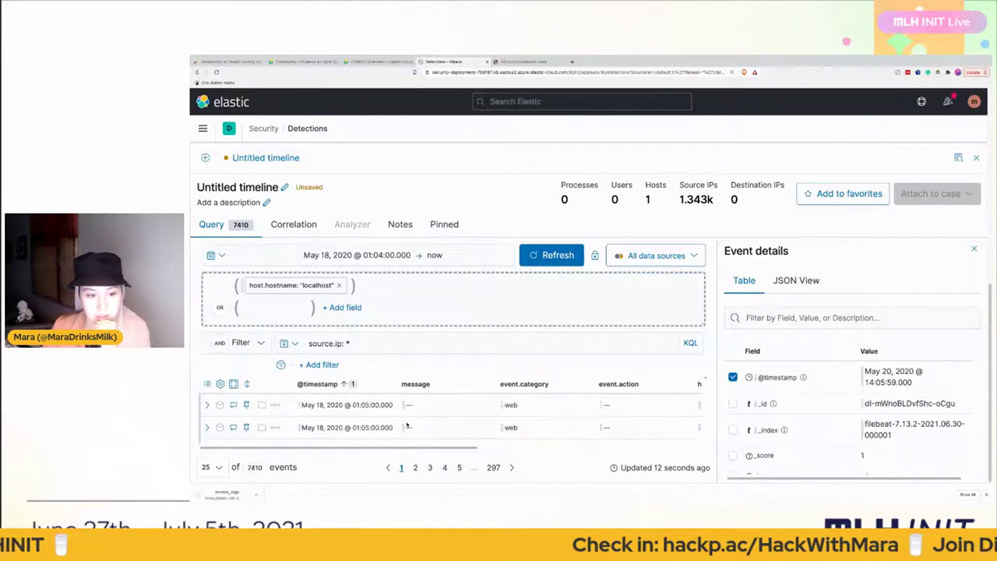
- Examine the full timestamp and time zone offset of the first event in the timeline
triple_click(361, 410)
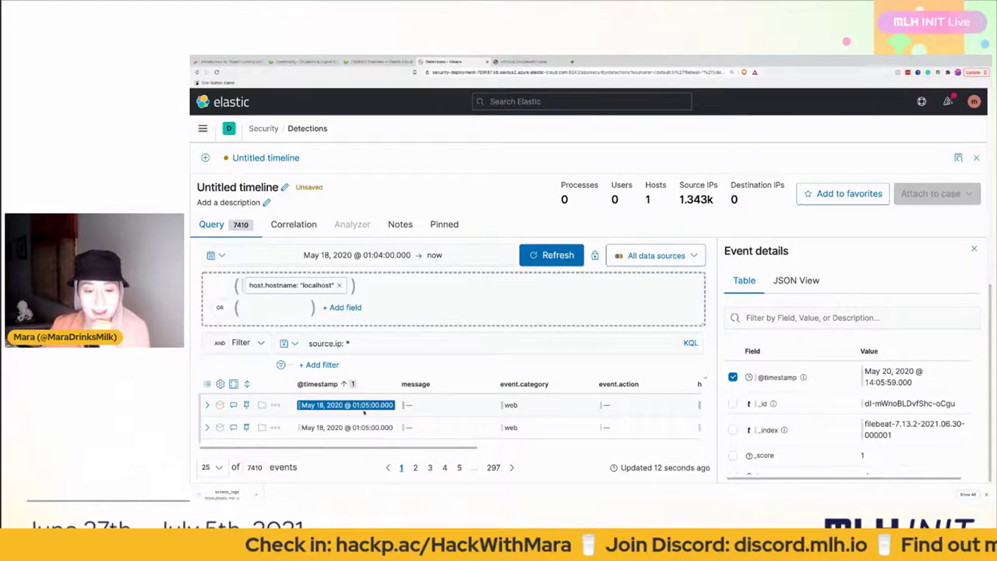
left_click(362, 412)
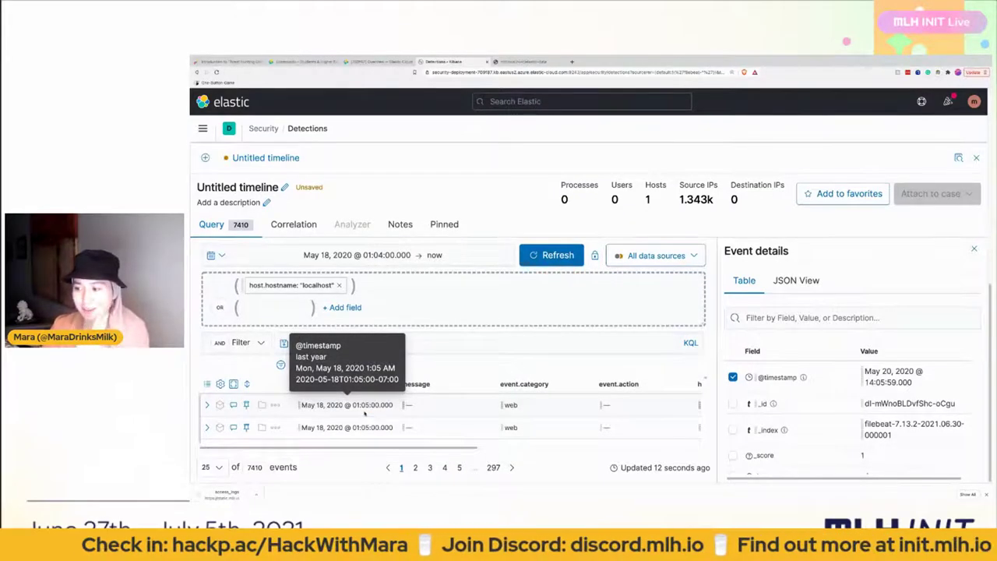
triple_click(362, 410)
left_click(363, 412)
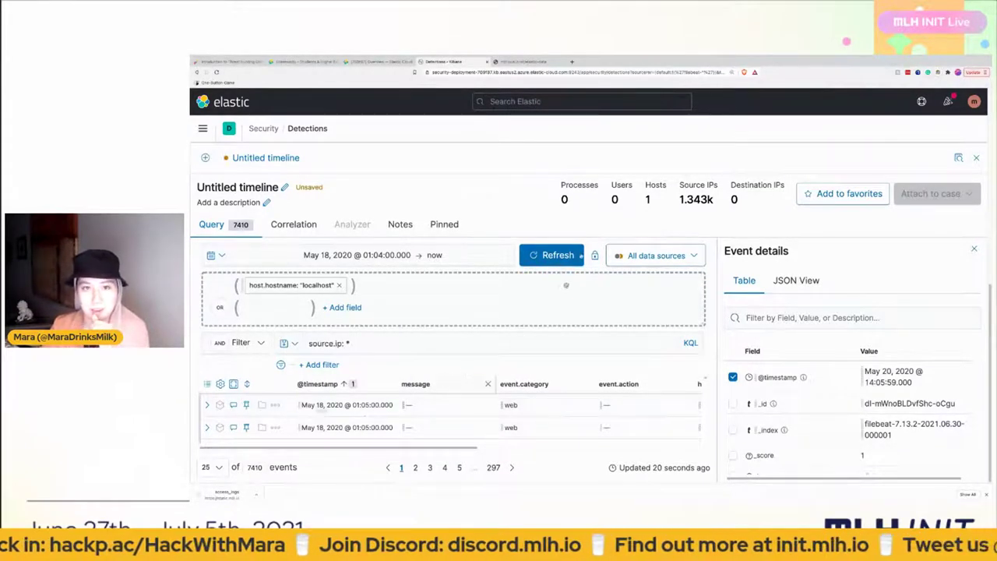
- Search the web in a new browser tab for "may 18 1:04am utc to pt"
left_click(573, 62)
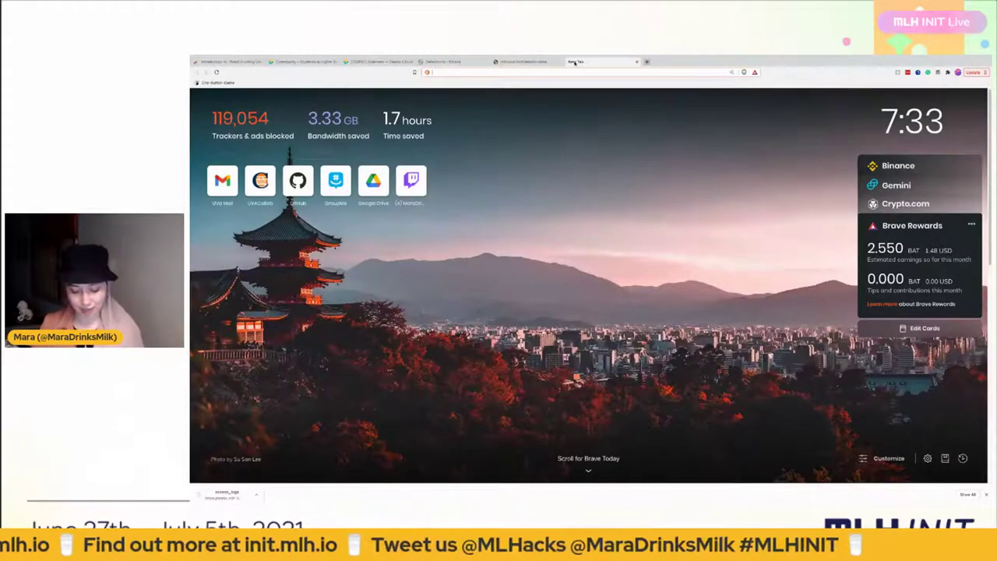
type("may 18 1")
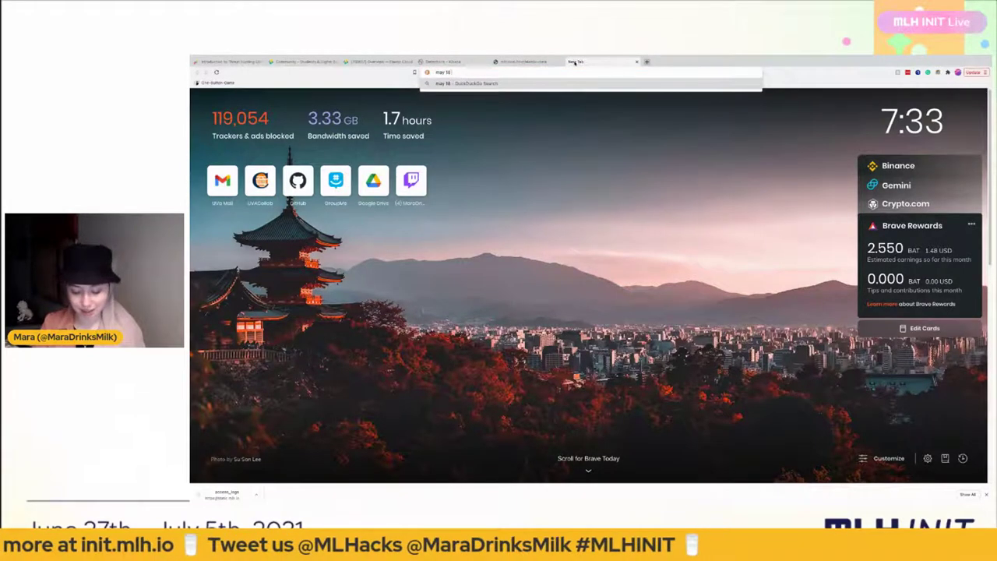
type(":04")
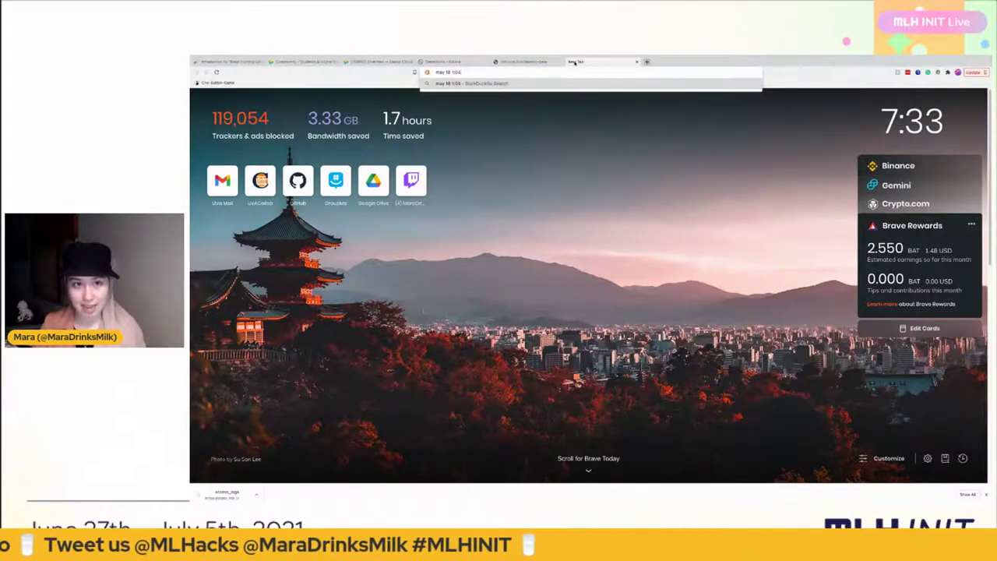
type("am utc to pt")
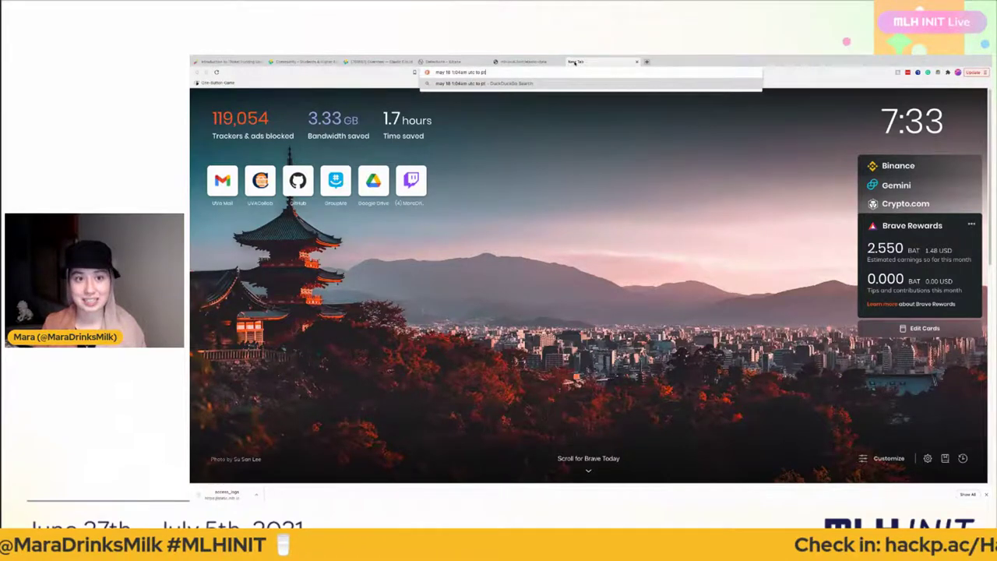
key("Return")
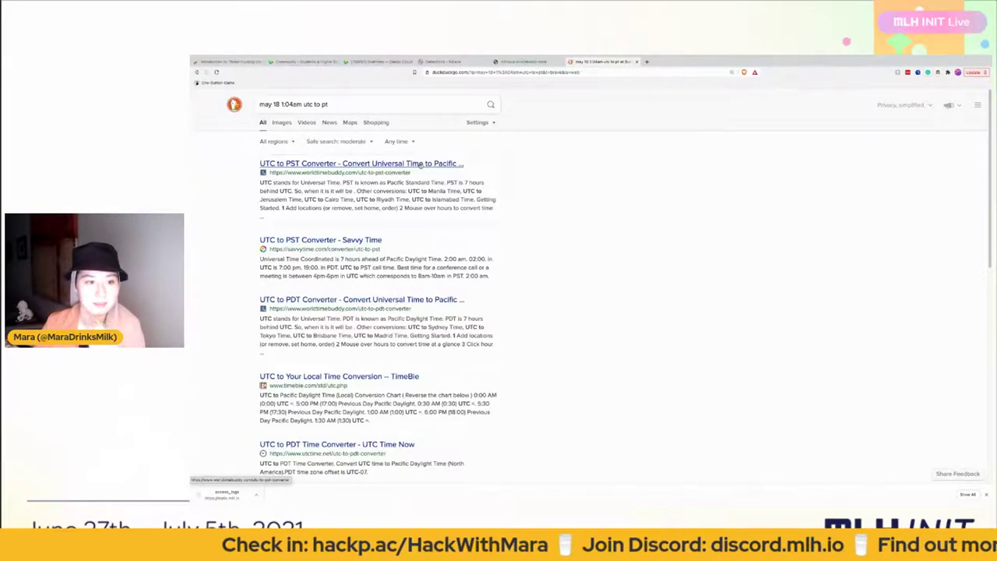
- Open Savvy Time's UTC to PST converter from the search results and set the UTC time to 1:00 am
left_click(343, 241)
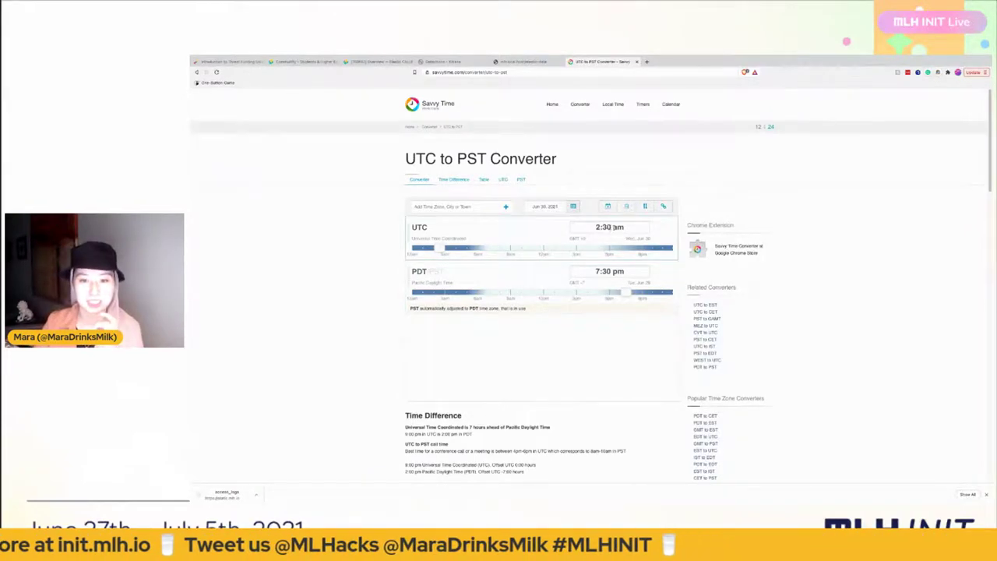
left_click(616, 227)
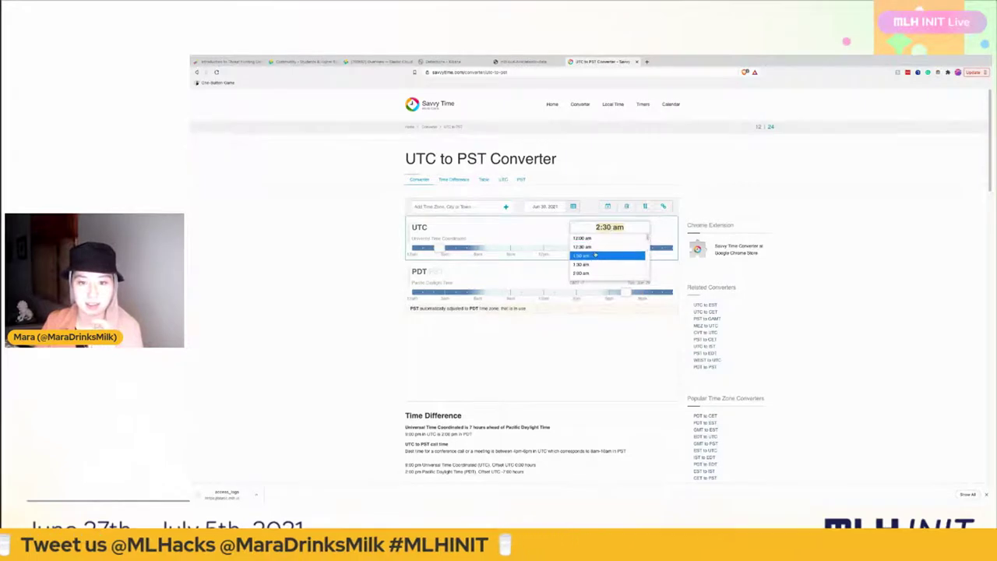
left_click(595, 253)
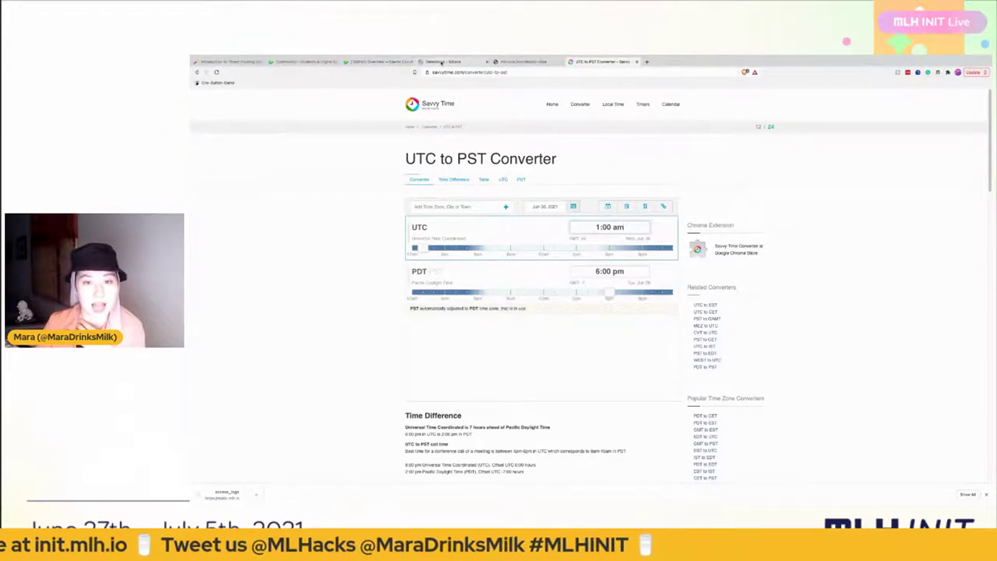
- Return to the Elastic timeline, set its start time to May 17, 2020 @ 18:04:00.000, and update the query
left_click(442, 62)
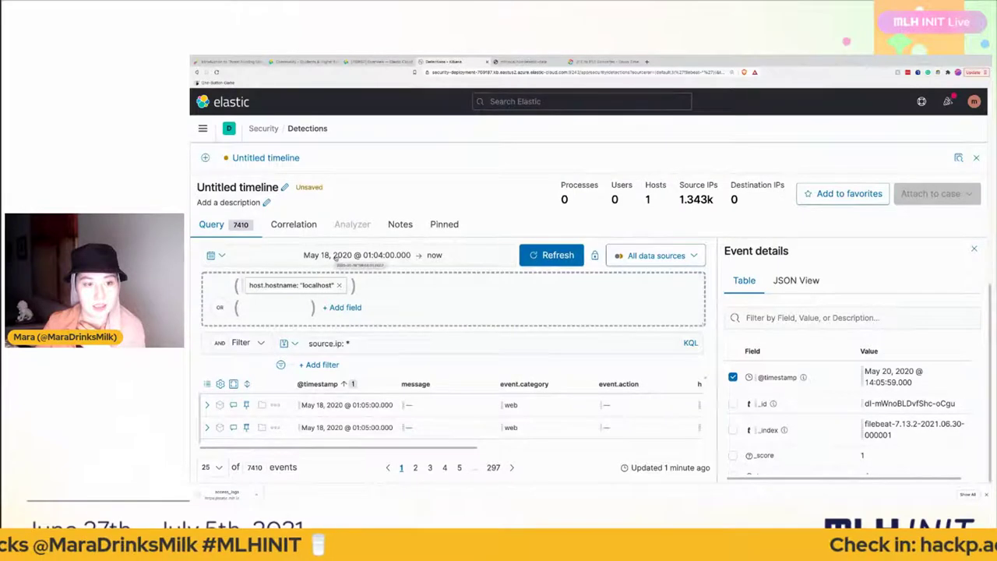
left_click(336, 257)
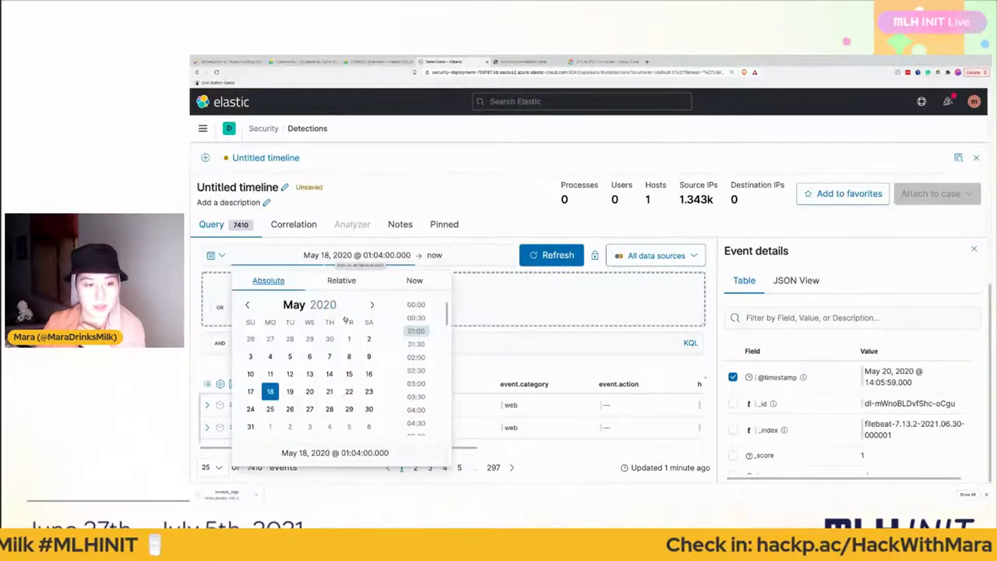
left_click(250, 391)
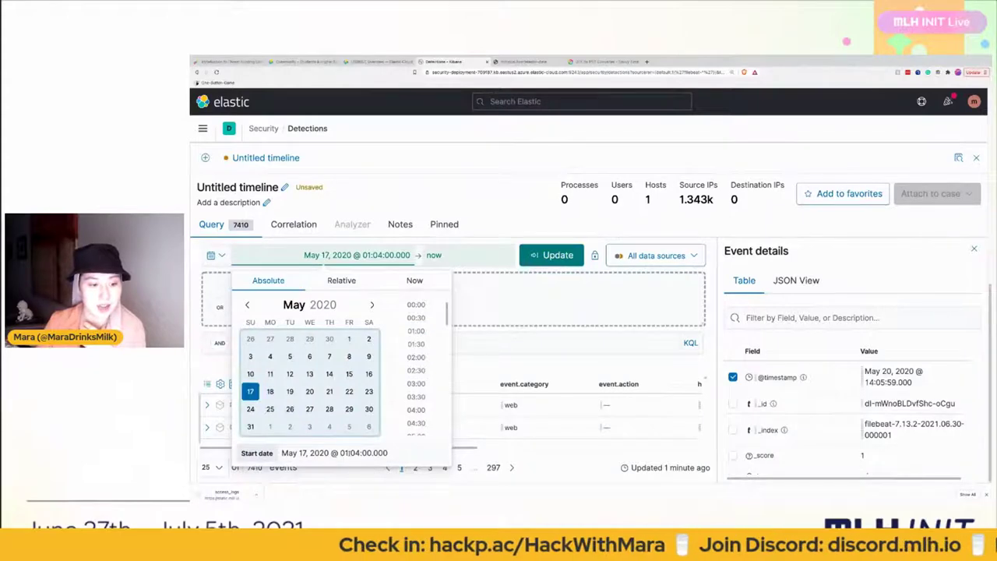
left_click(344, 453)
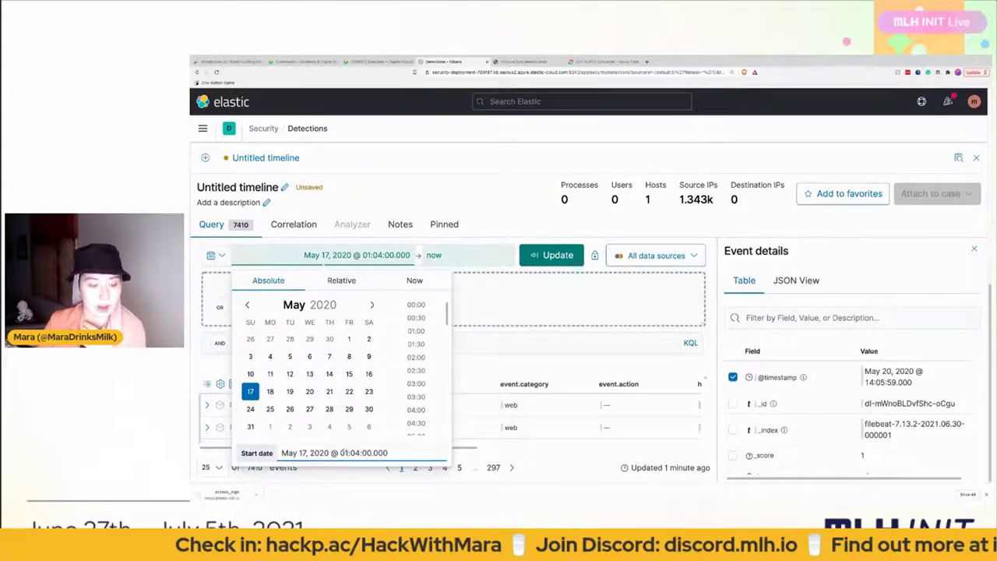
key("BackSpace")
key("BackSpace")
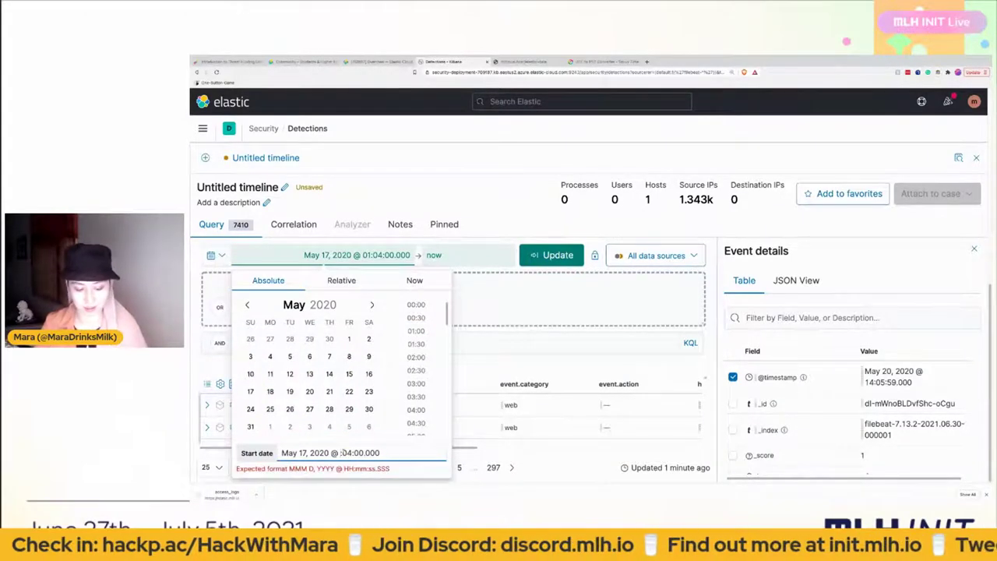
type("18:")
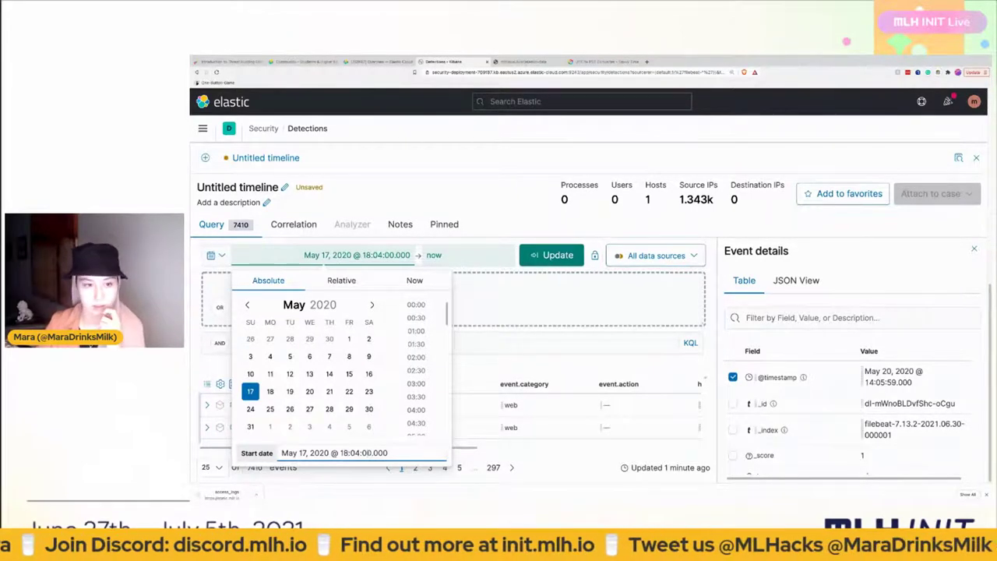
left_click(551, 255)
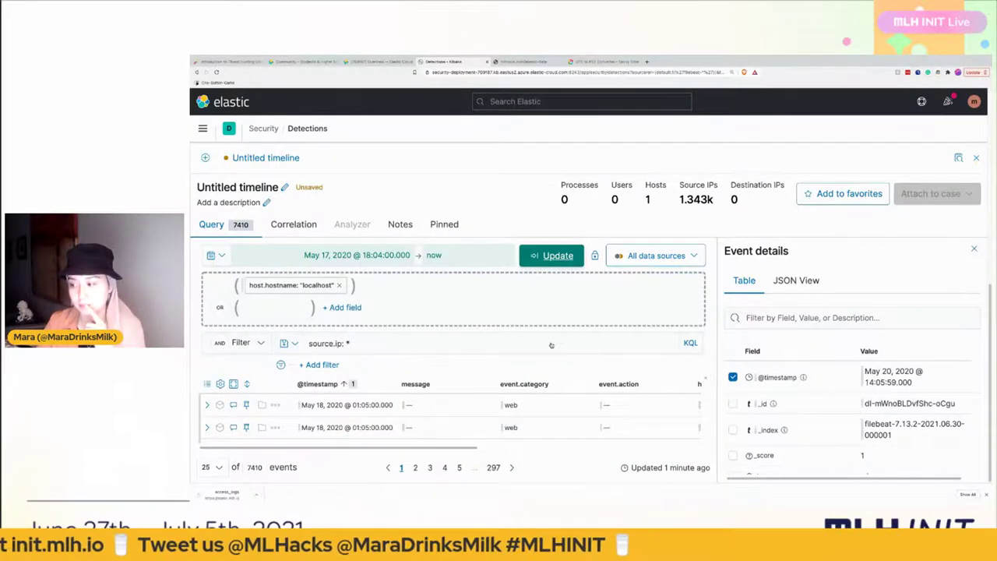
left_click(548, 258)
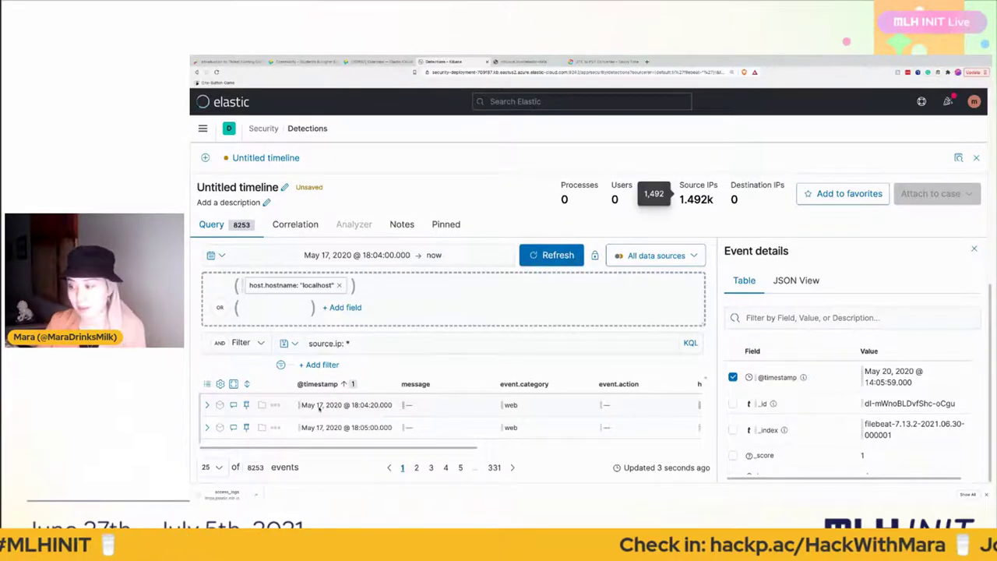
- Check the full timestamp of the first event in the timeline and open its event details
triple_click(362, 409)
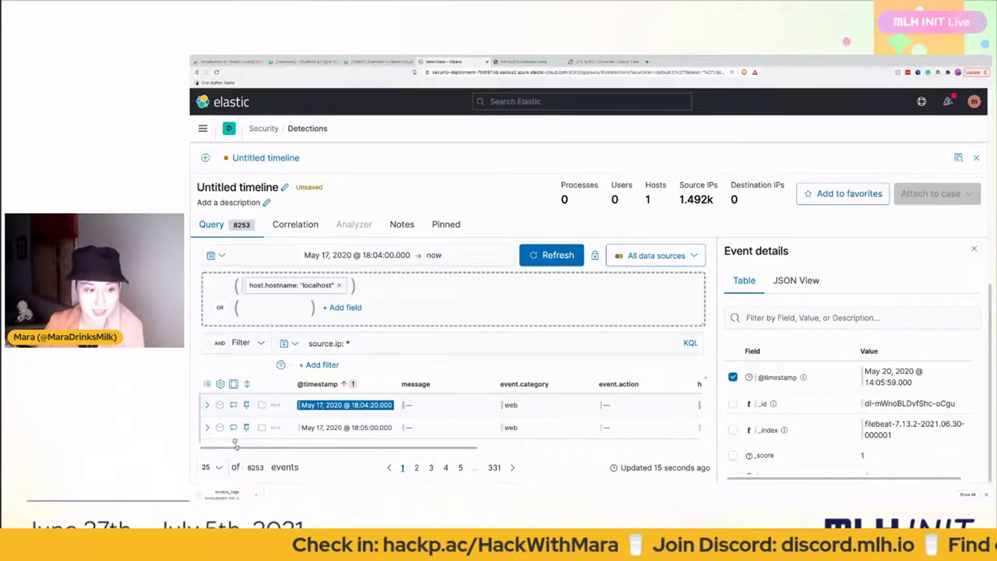
left_click(208, 406)
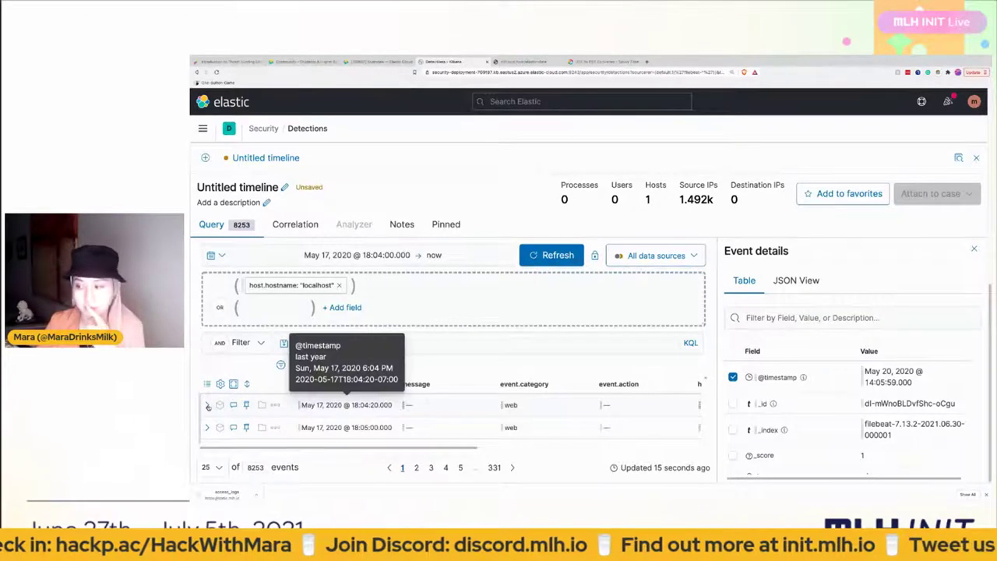
left_click(208, 406)
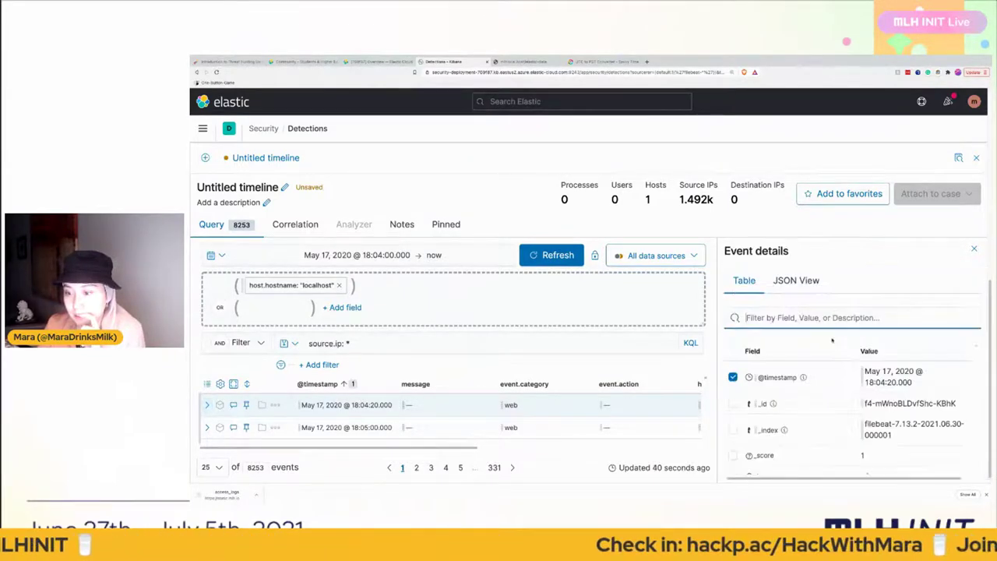
- Examine the first event's details, including its HTTP request, source geolocation, Suricata and Traefik fields, for clues to the flag
scroll(830, 374, "down", 5)
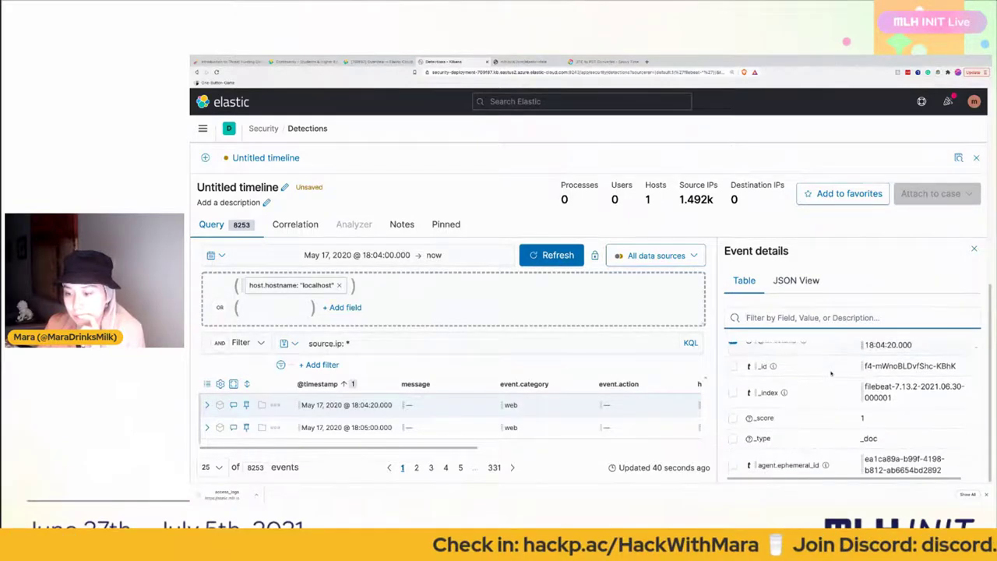
scroll(831, 374, "down", 5)
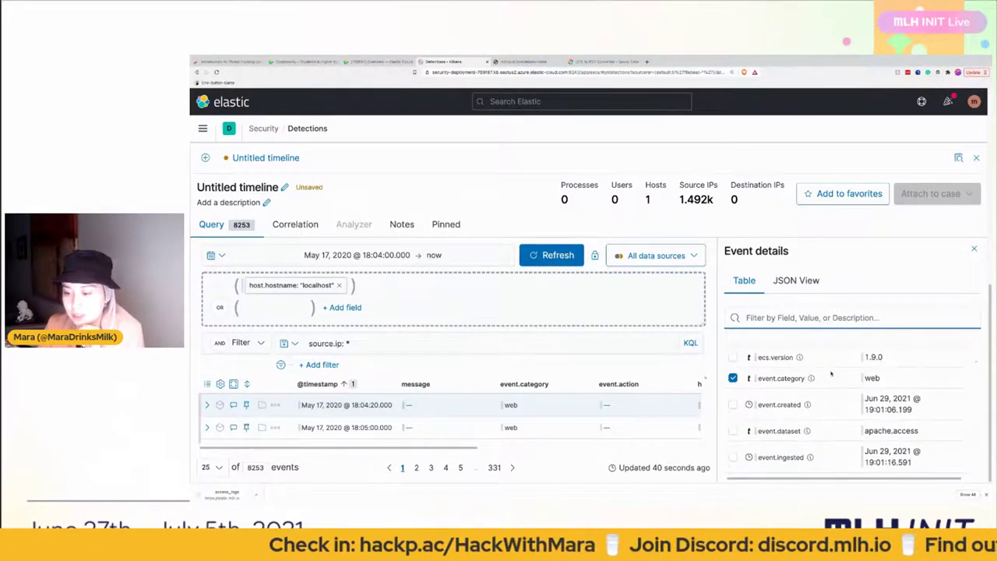
scroll(830, 374, "down", 5)
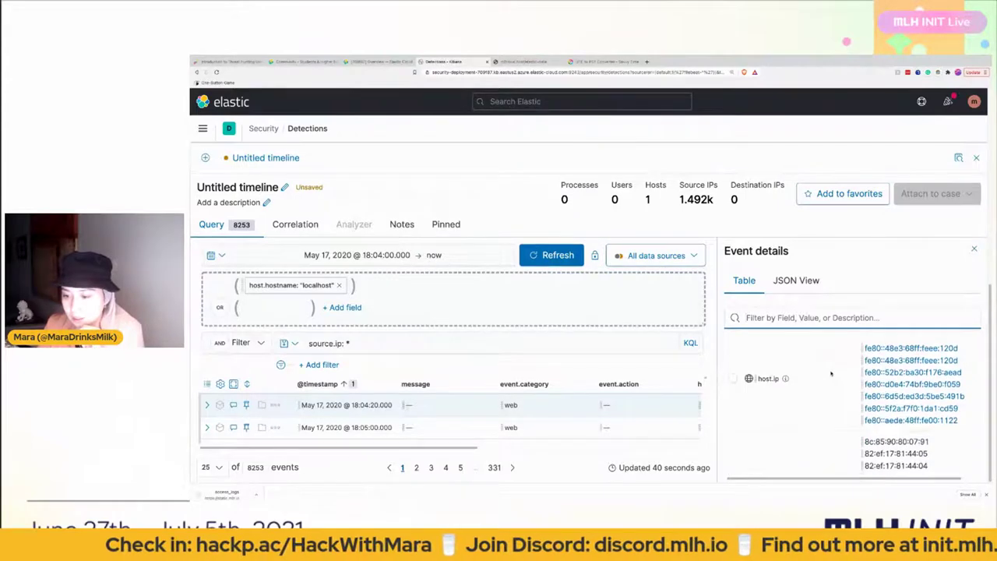
scroll(831, 374, "down", 5)
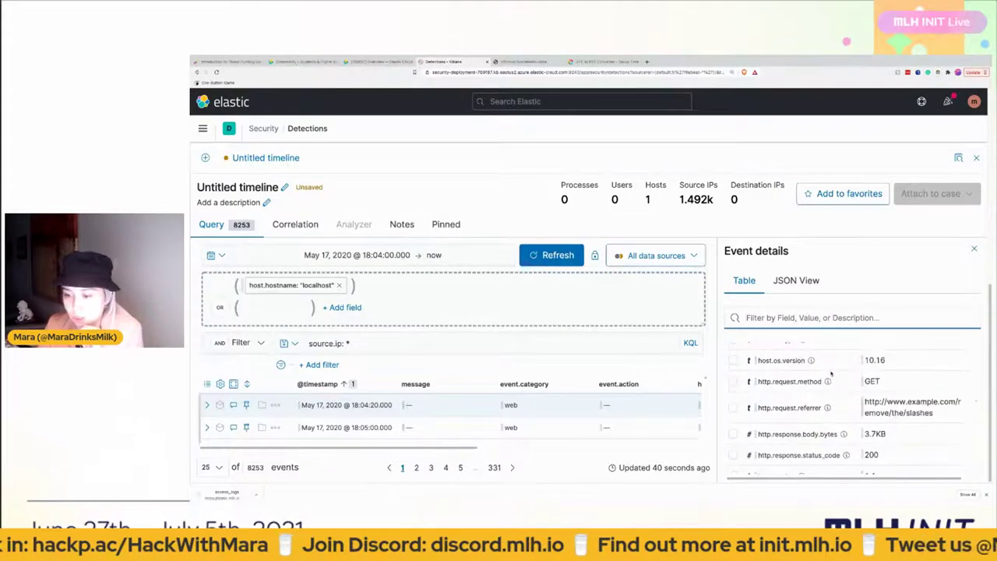
scroll(831, 374, "down", 5)
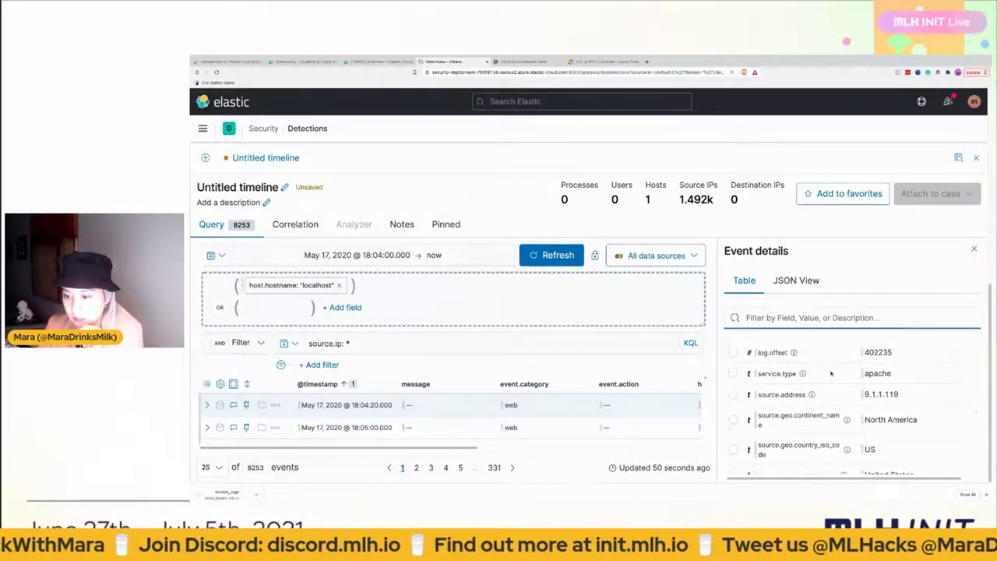
scroll(831, 374, "down", 5)
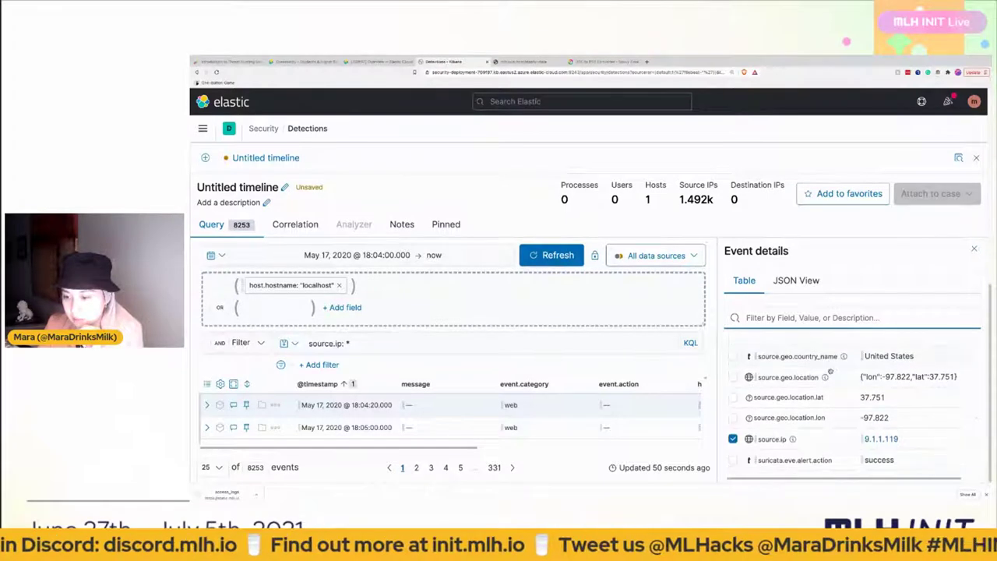
scroll(830, 371, "down", 2)
scroll(830, 371, "up", 5)
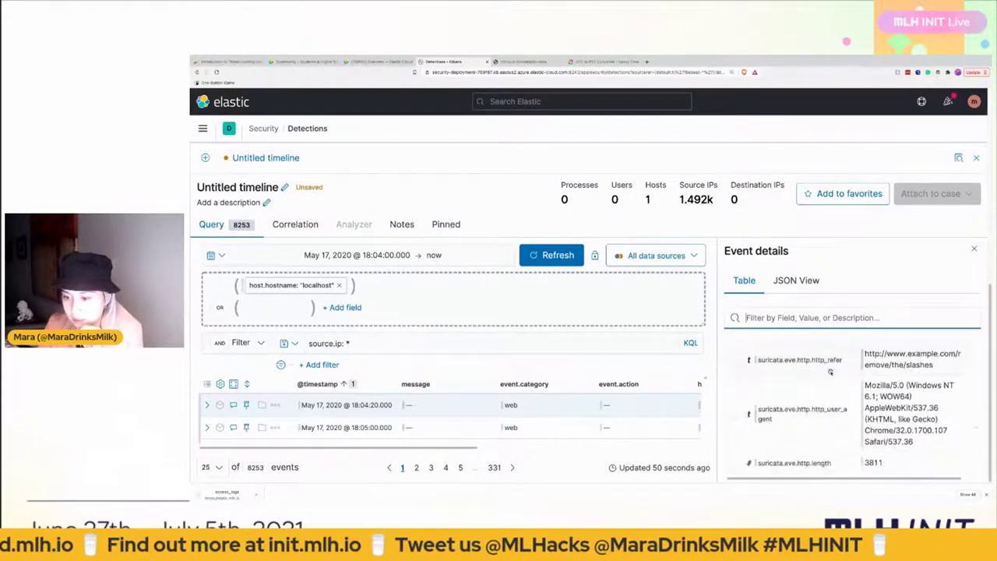
scroll(831, 372, "up", 1)
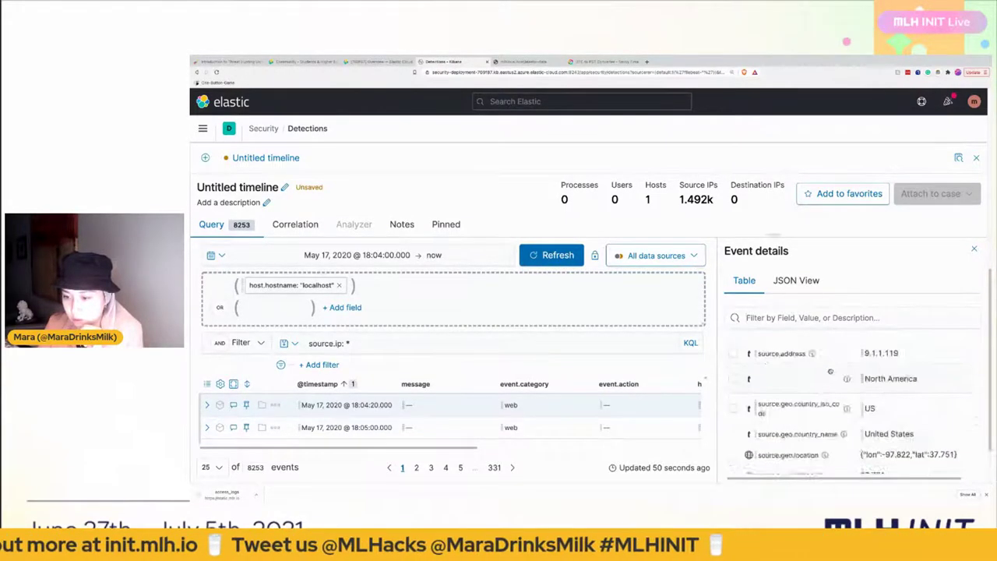
scroll(830, 372, "down", 2)
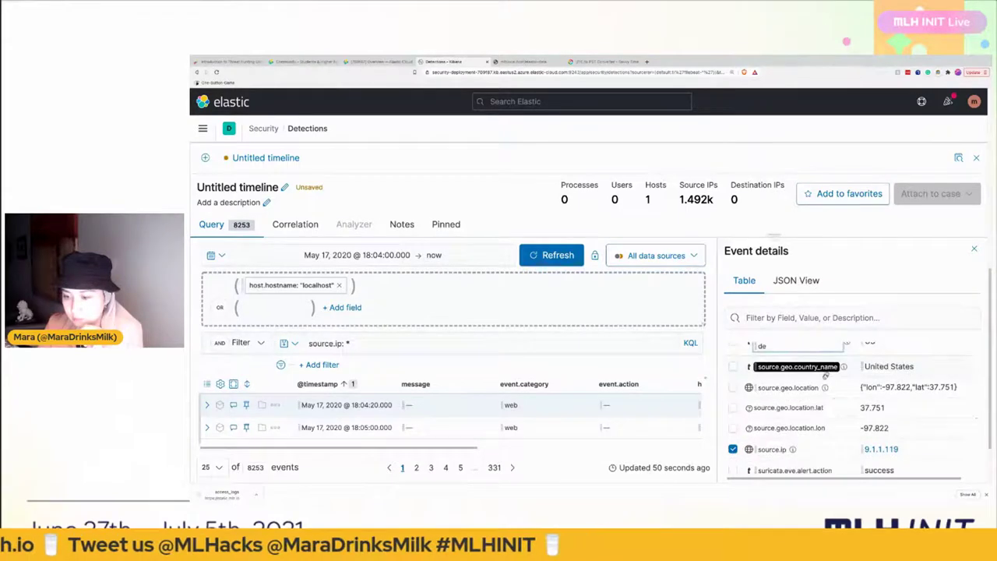
scroll(845, 404, "down", 3)
scroll(845, 405, "up", 5)
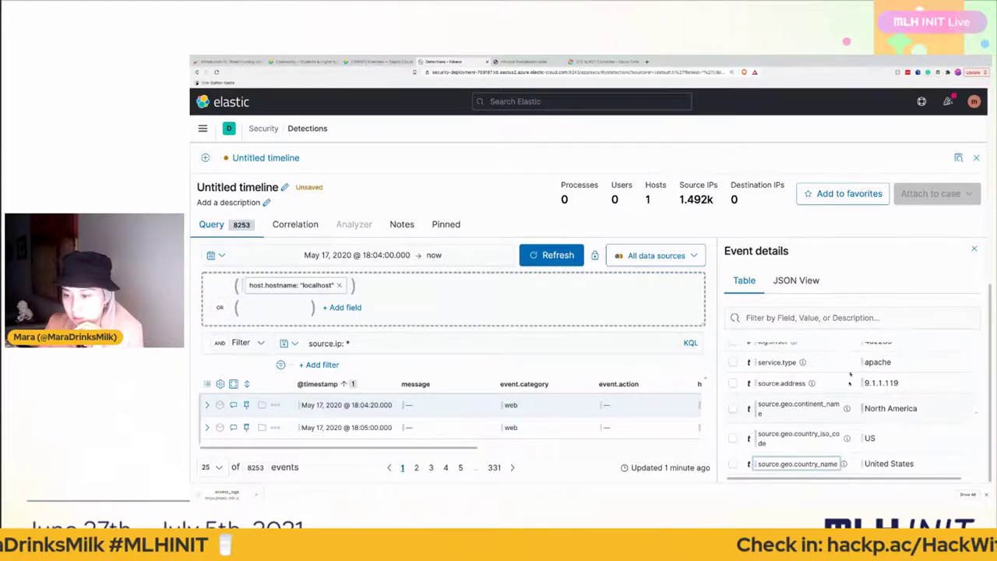
scroll(850, 369, "down", 2)
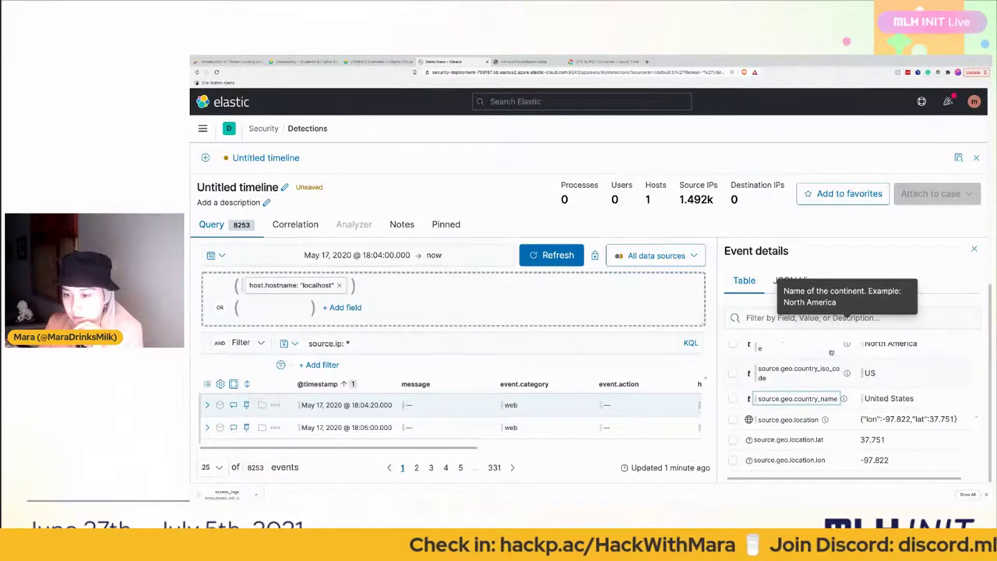
scroll(841, 354, "up", 2)
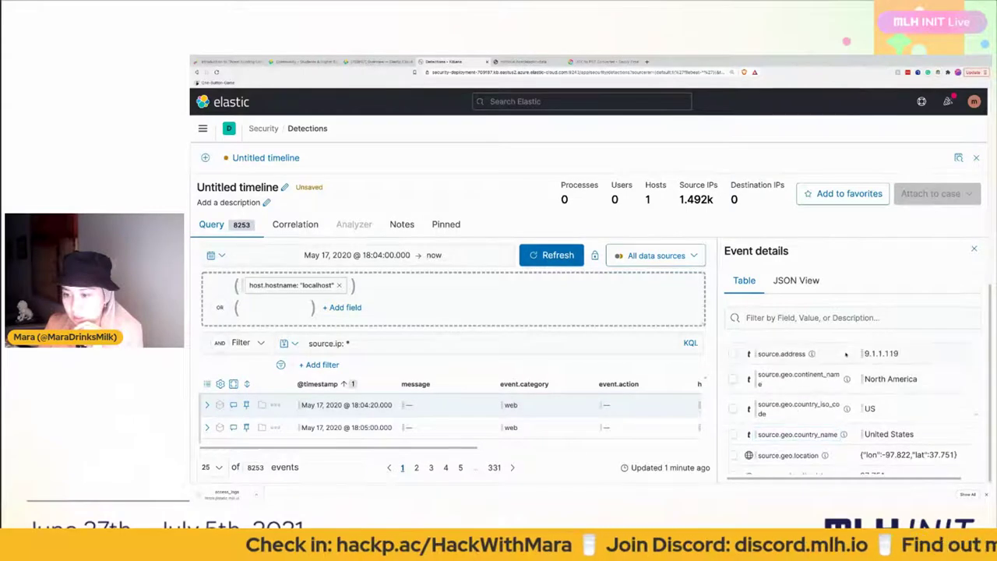
scroll(845, 355, "up", 3)
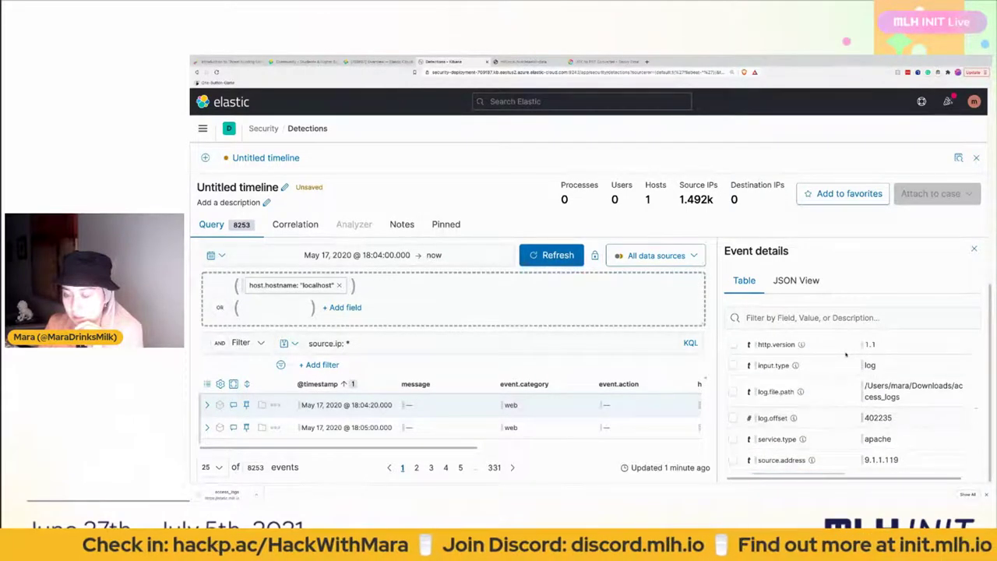
scroll(846, 354, "up", 3)
scroll(846, 354, "up", 1)
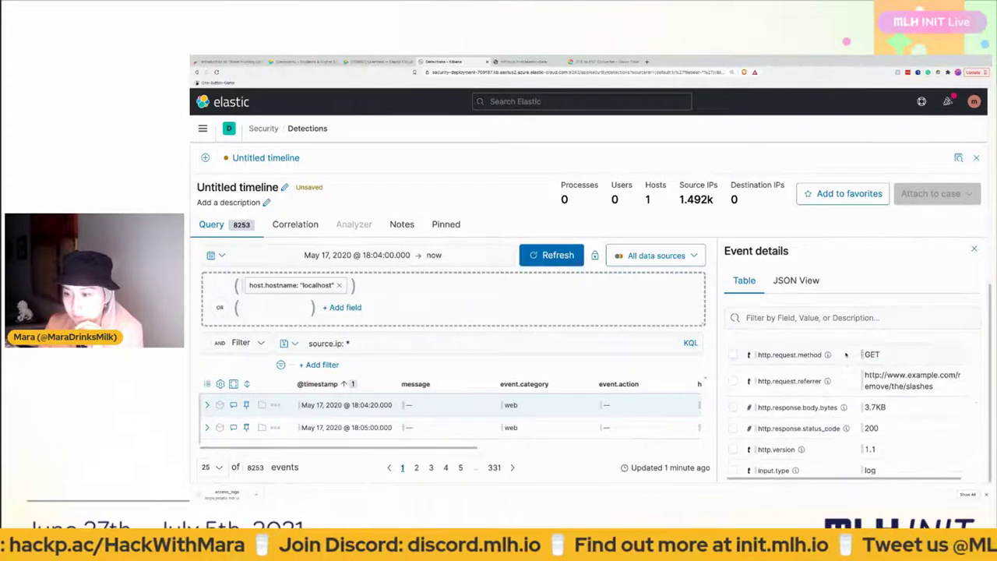
scroll(846, 355, "up", 1)
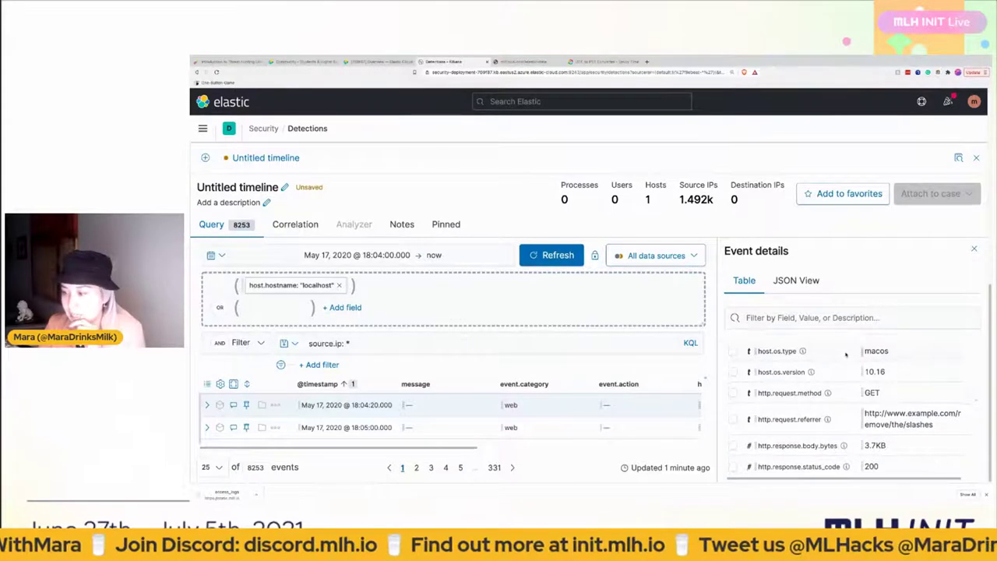
scroll(846, 354, "down", 5)
scroll(846, 354, "down", 10)
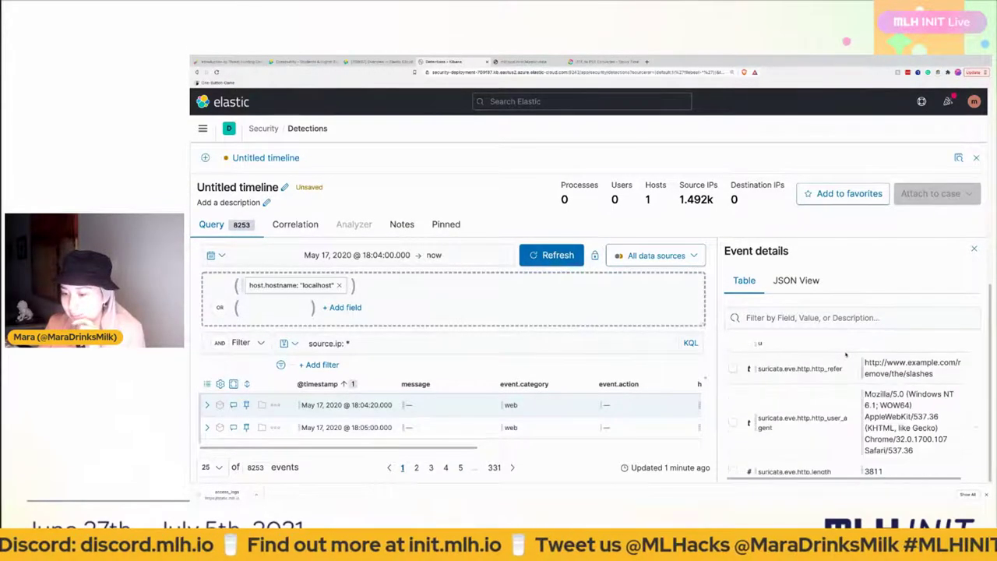
scroll(845, 354, "down", 10)
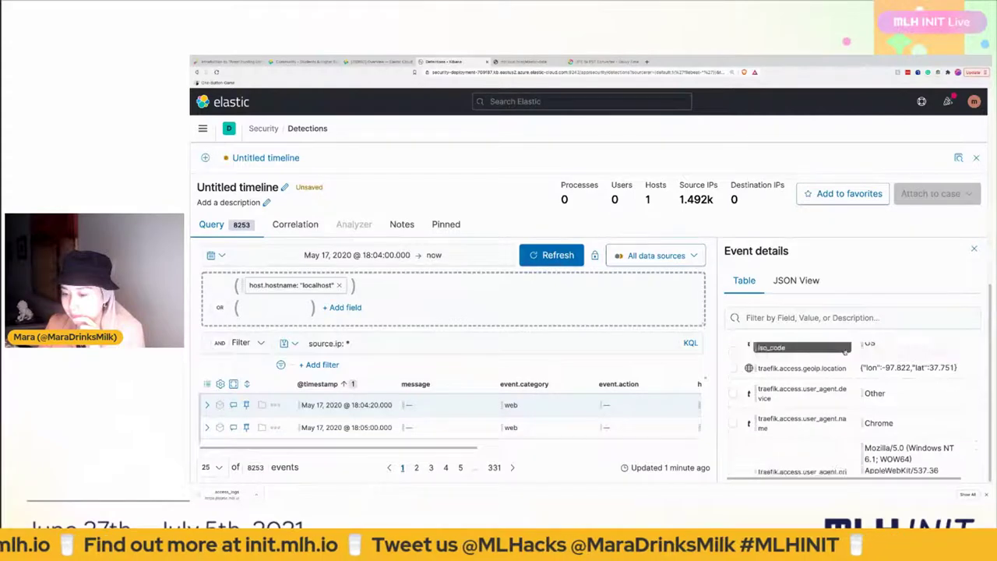
scroll(846, 354, "up", 5)
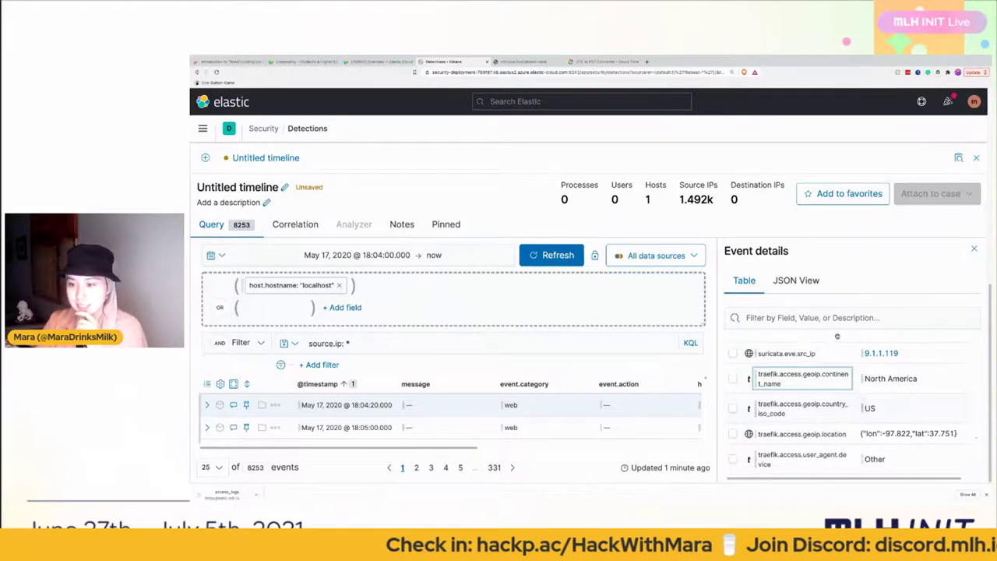
- Filter the event's detail fields for "flag", extending the search text to "flag{"
left_click(833, 318)
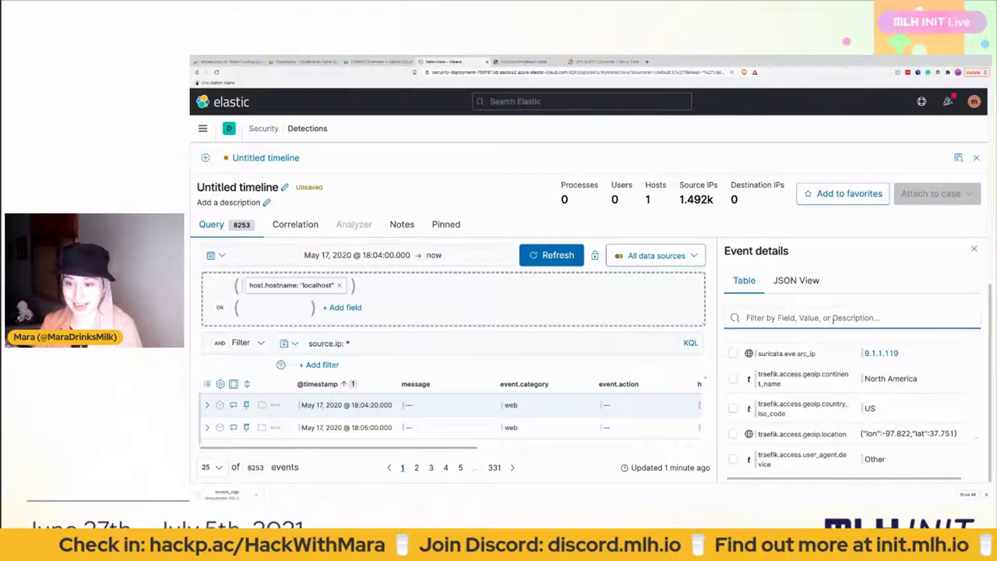
type("flag")
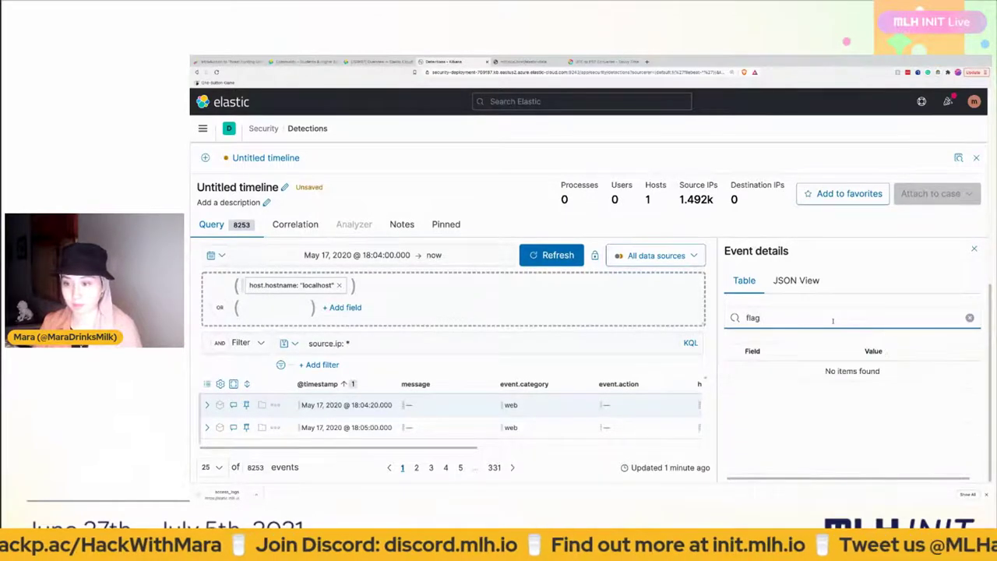
type("{")
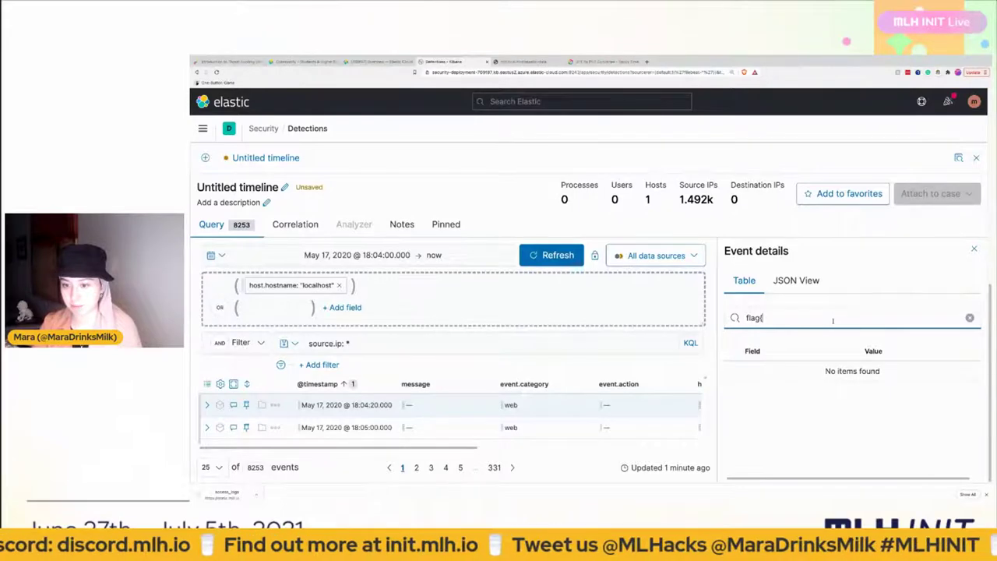
- Replace the event details filter text with "(" and look through the listed fields
key("BackSpace")
key("BackSpace")
key("BackSpace")
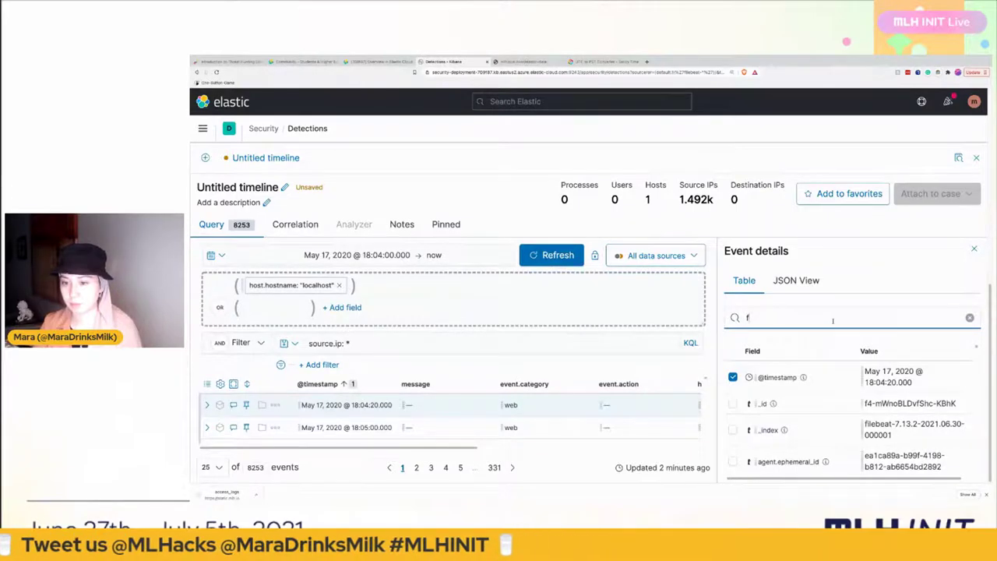
key("BackSpace")
type("(")
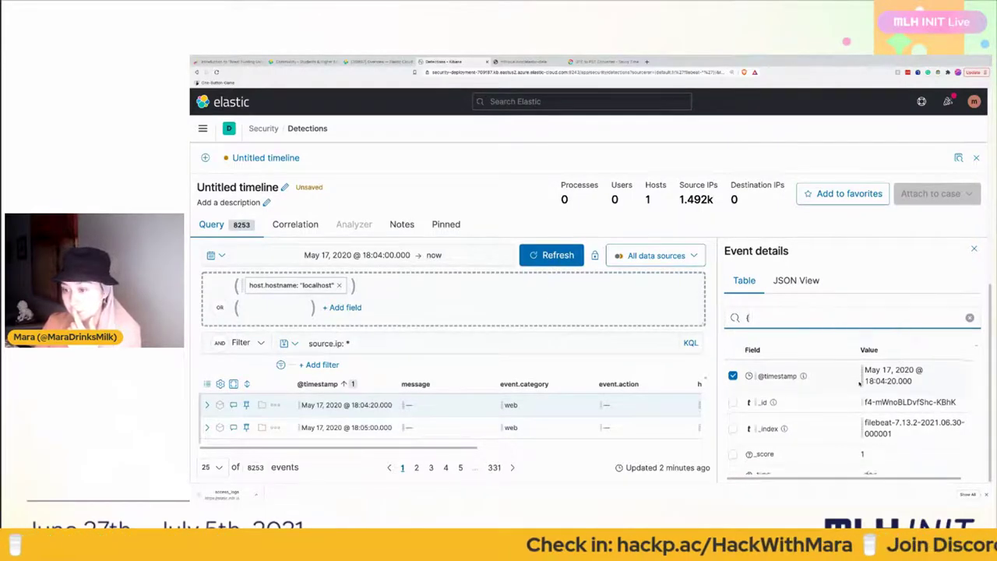
scroll(860, 380, "down", 5)
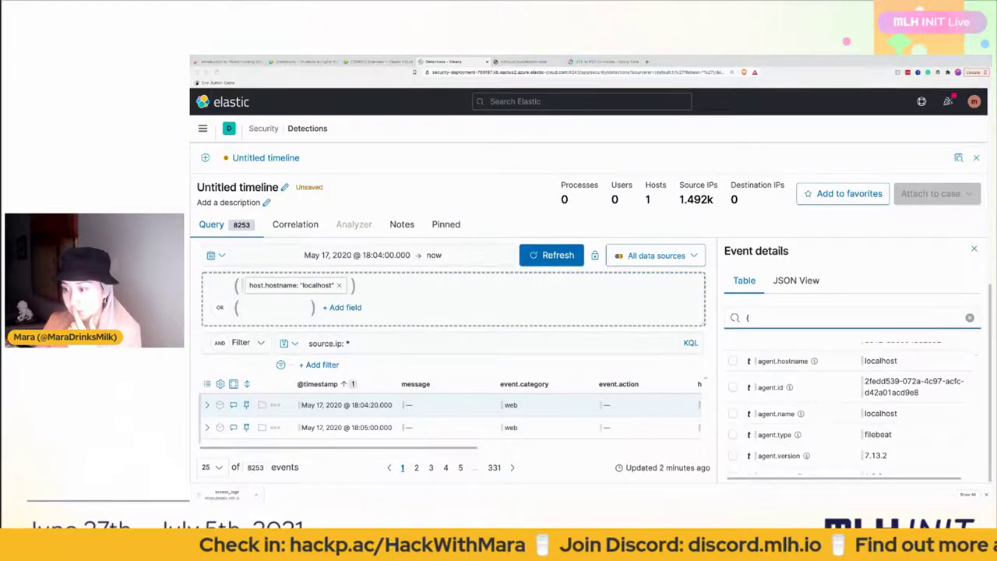
- Clear the event details filter, locate and highlight the url.original value, and switch back to the challenge slides
key("BackSpace")
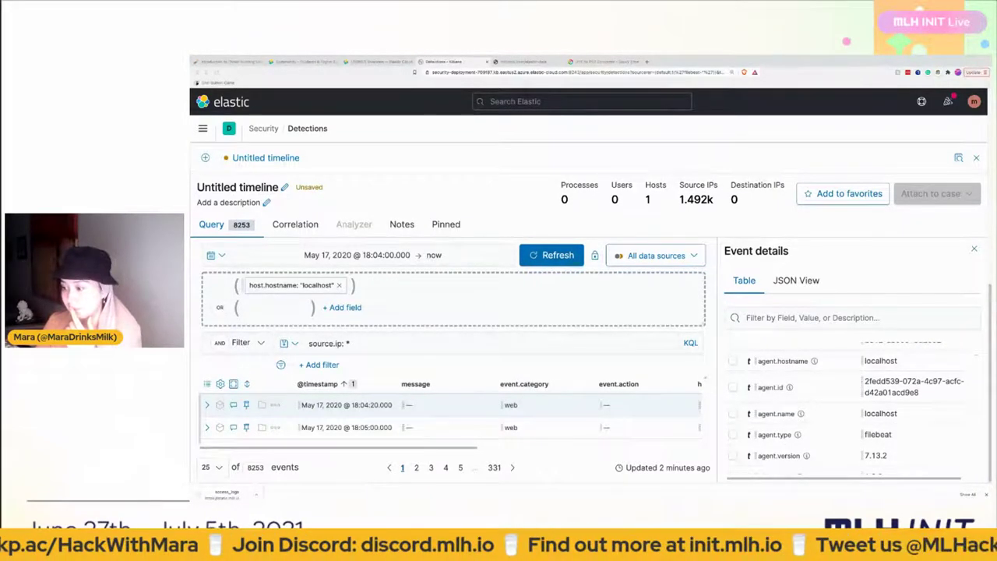
scroll(812, 425, "down", 8)
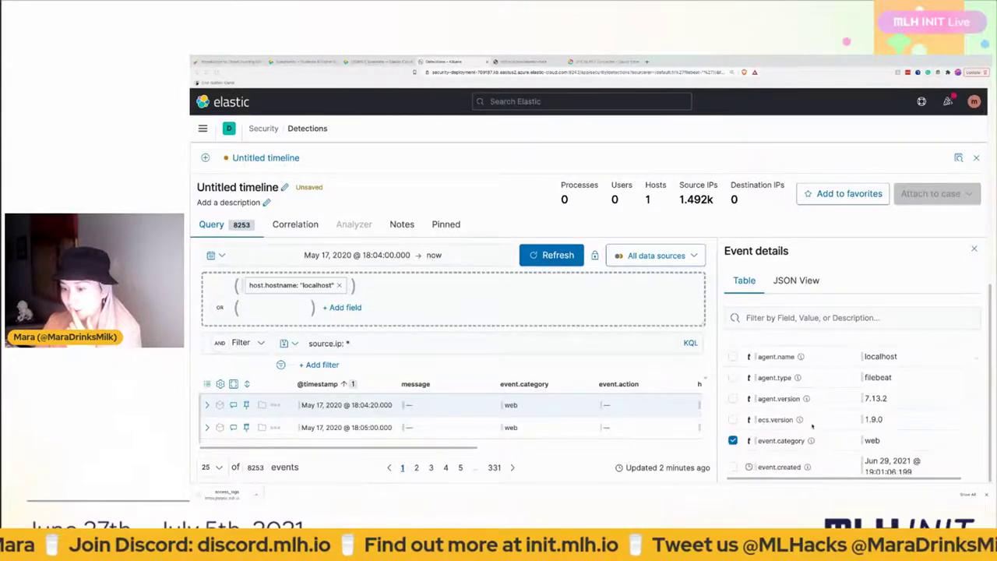
scroll(811, 426, "down", 10)
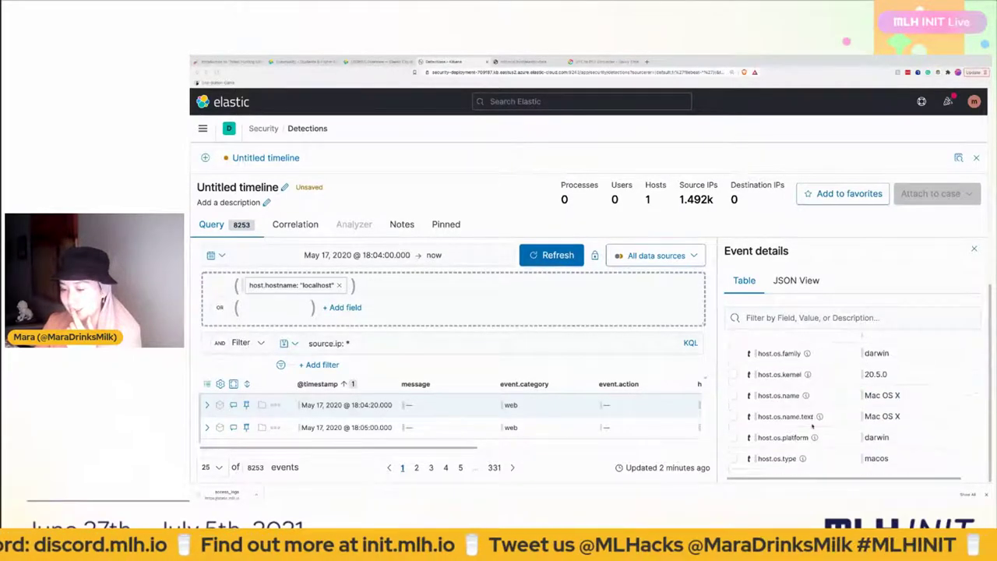
scroll(811, 426, "down", 10)
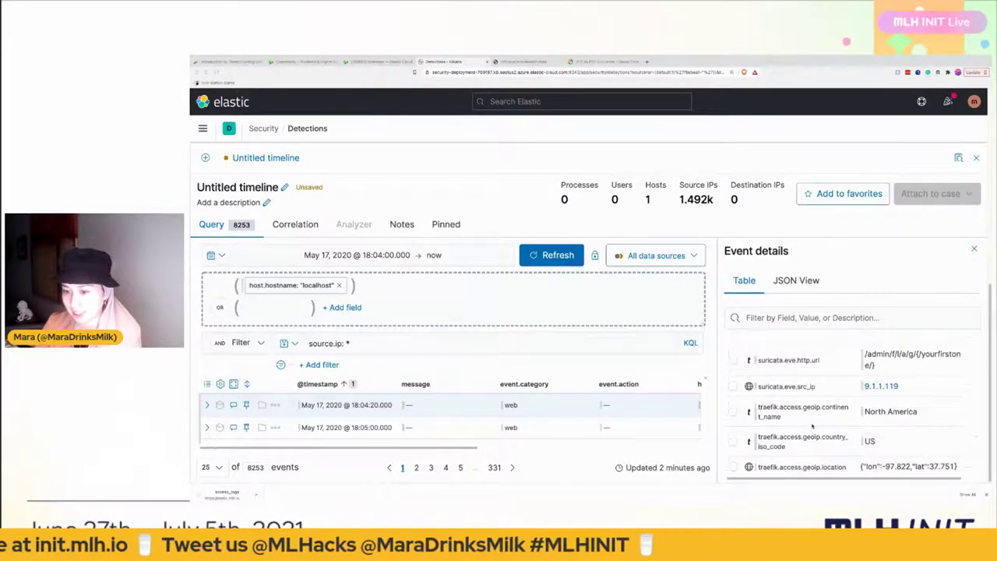
scroll(811, 426, "down", 10)
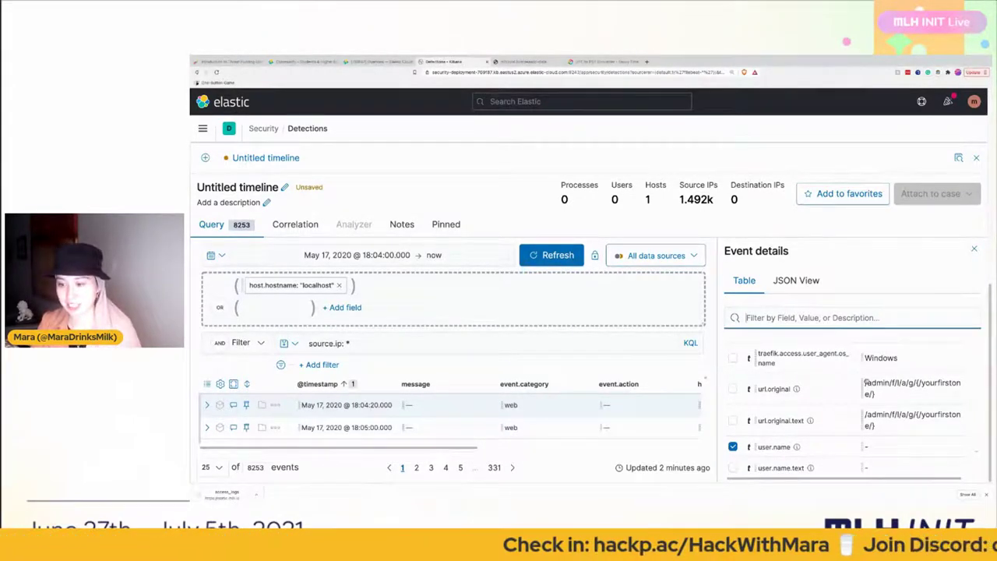
triple_click(866, 382)
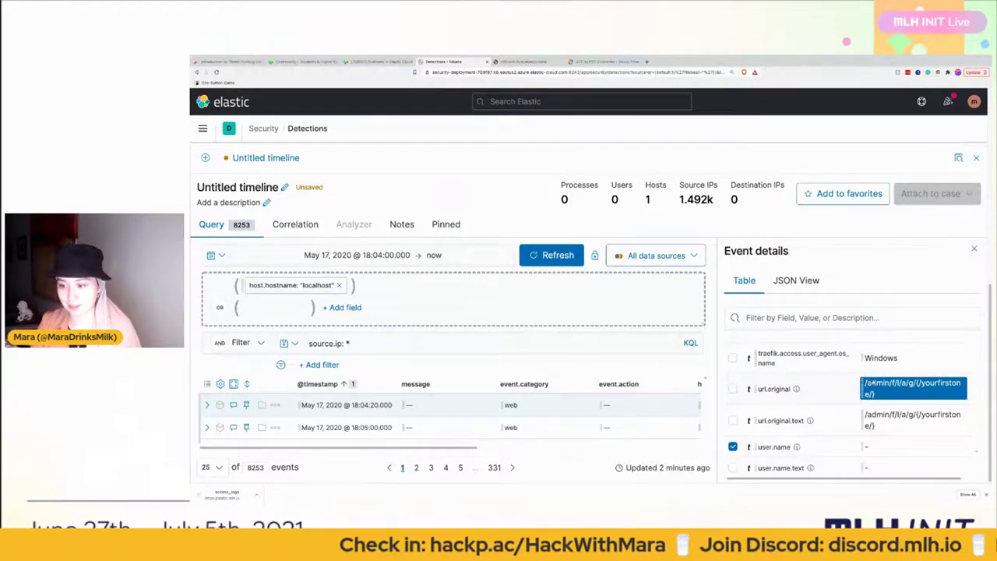
mouse_move(876, 383)
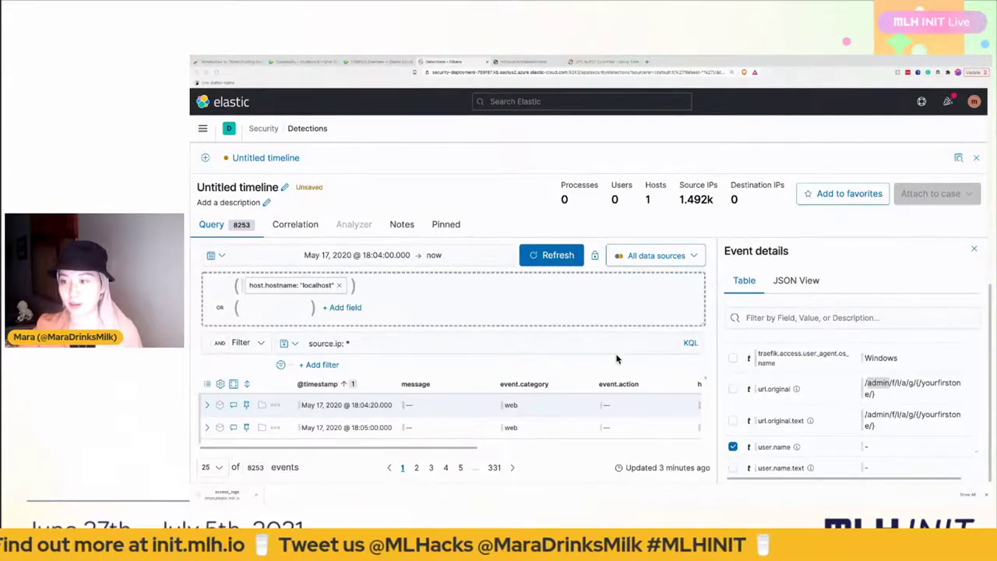
key("alt+Tab")
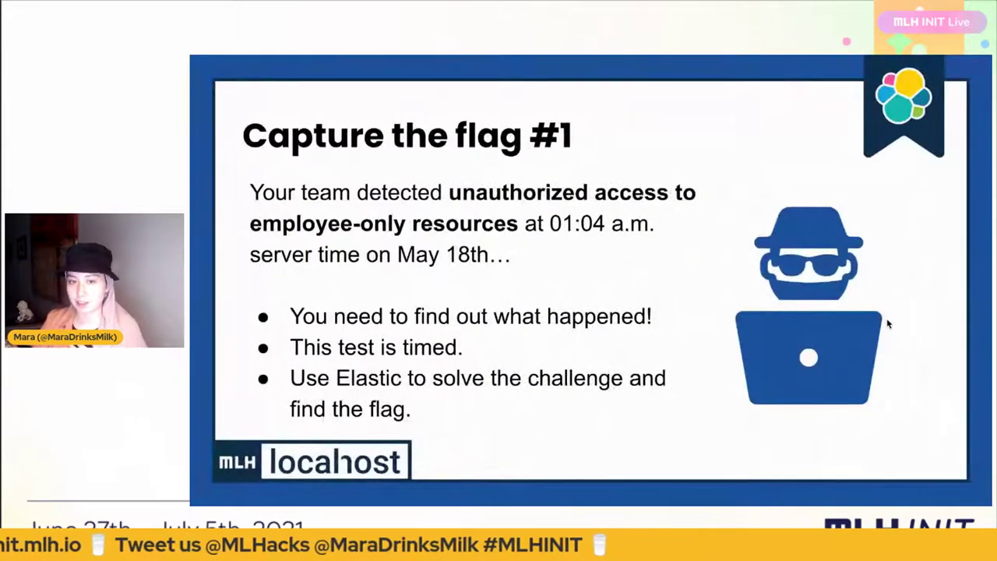
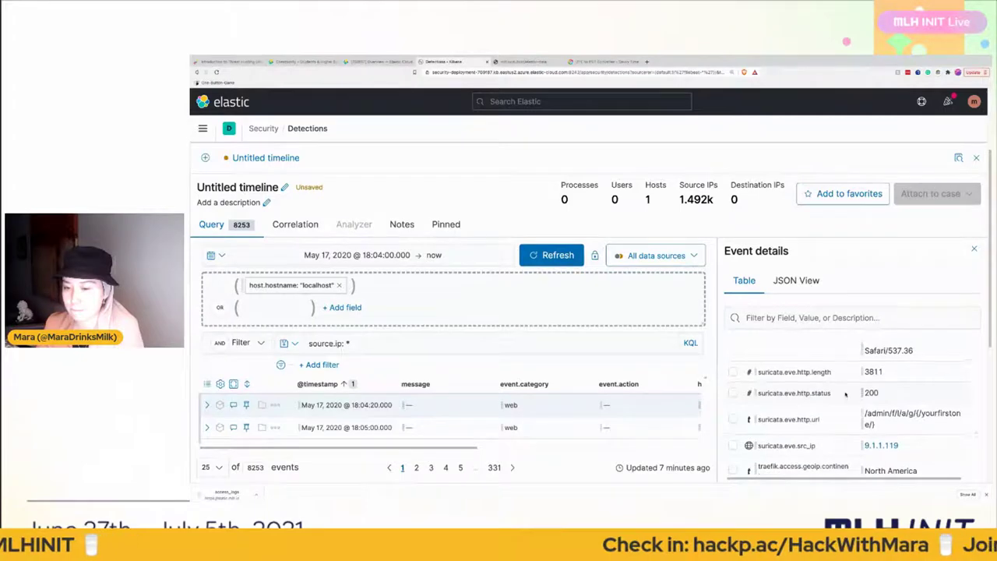
- Locate the event's source.ip field in the details and read the Capture the flag #2 slide
scroll(845, 394, "up", 3)
scroll(845, 394, "up", 5)
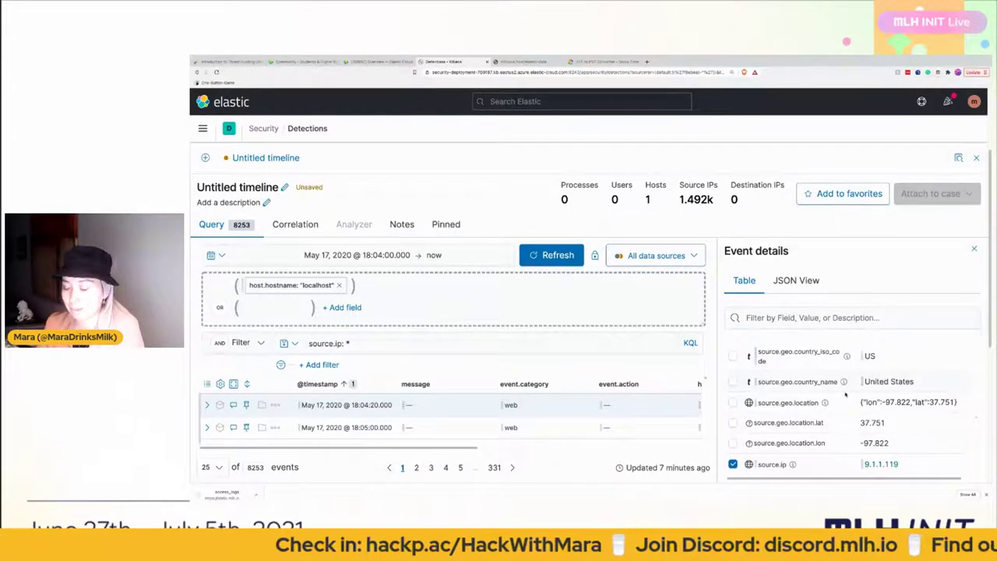
scroll(845, 394, "down", 1)
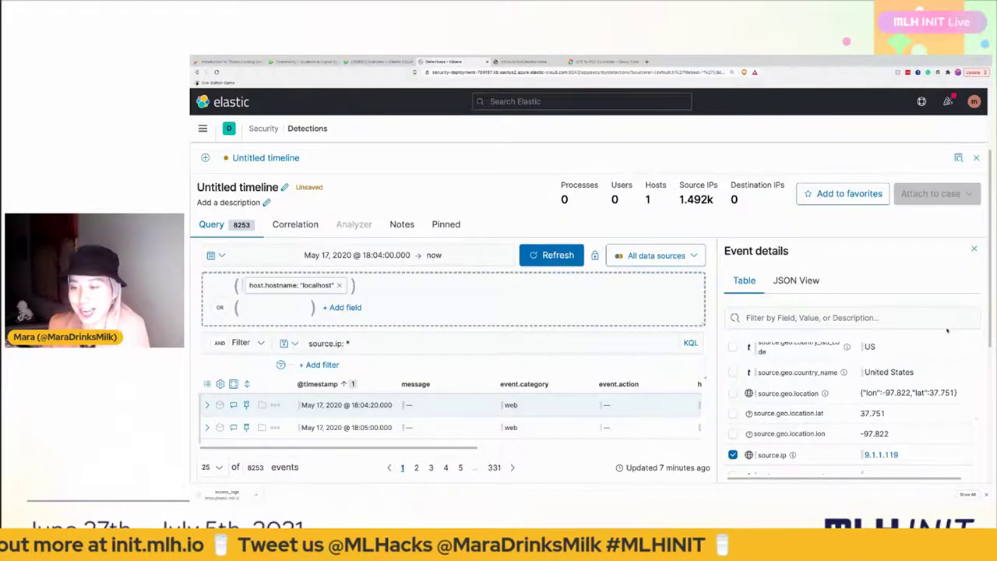
key("alt+Tab")
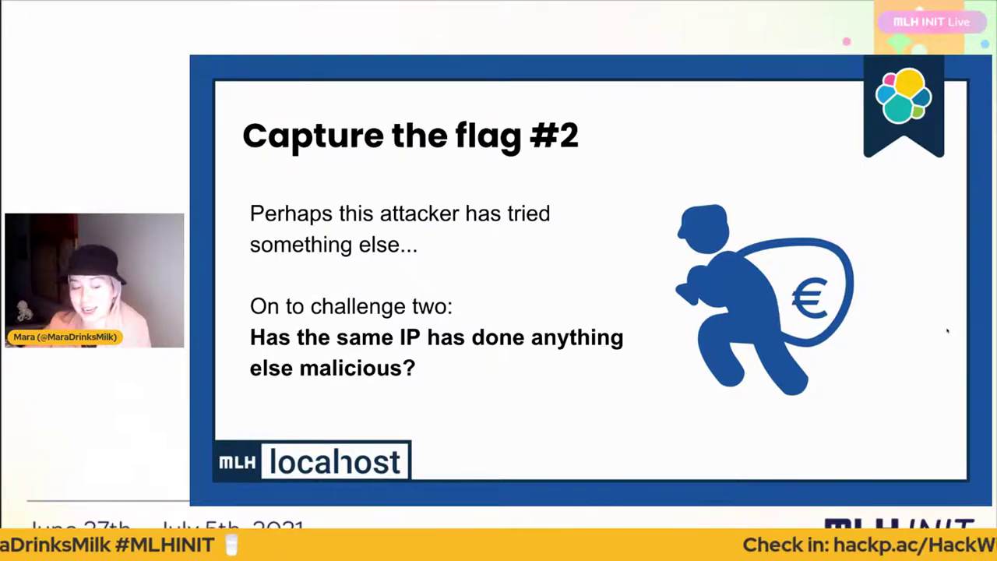
key("alt+Tab")
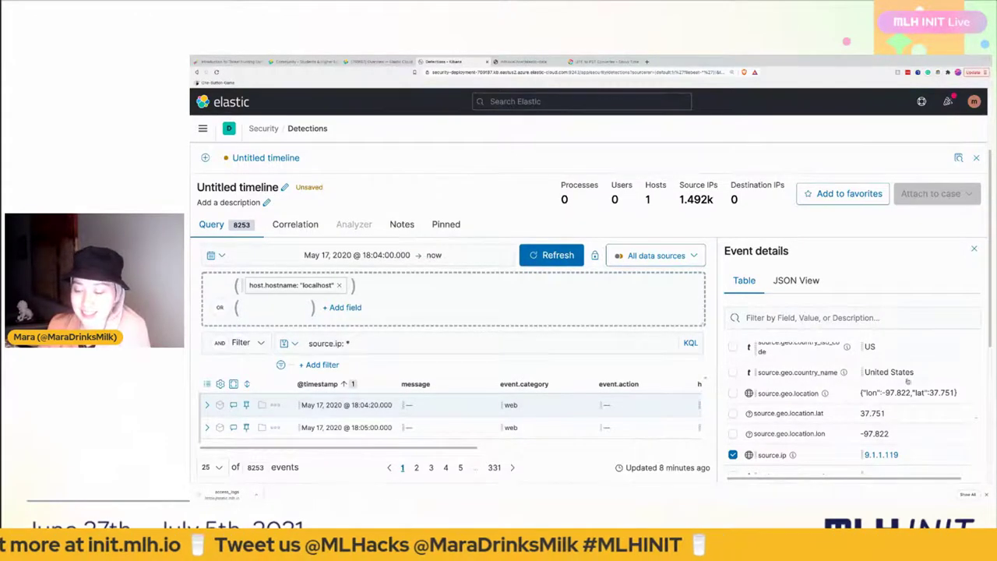
- Highlight the event's source.ip value and compare it with the timeline's existing query filters
left_click_drag(893, 458, 790, 460)
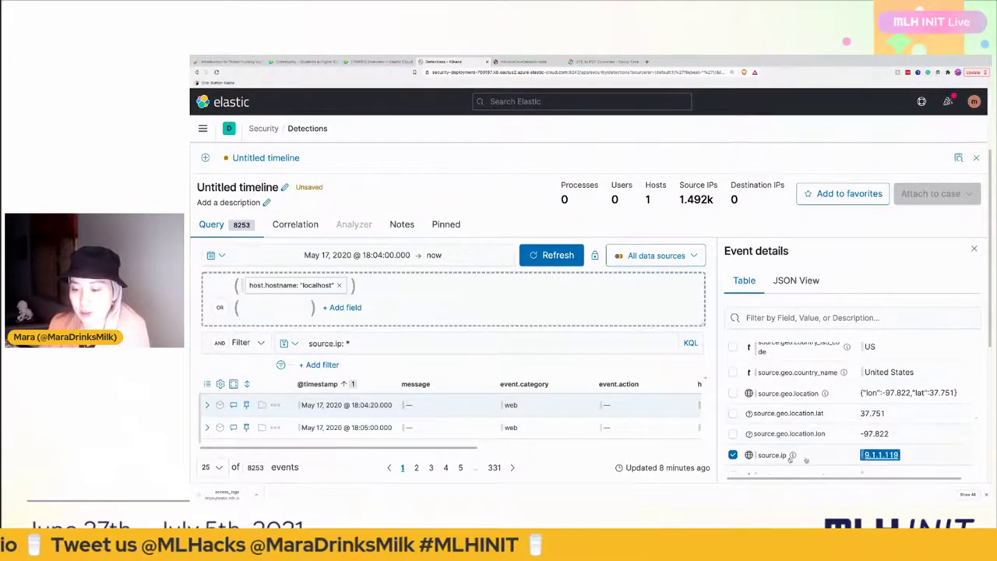
left_click(894, 456)
double_click(894, 456)
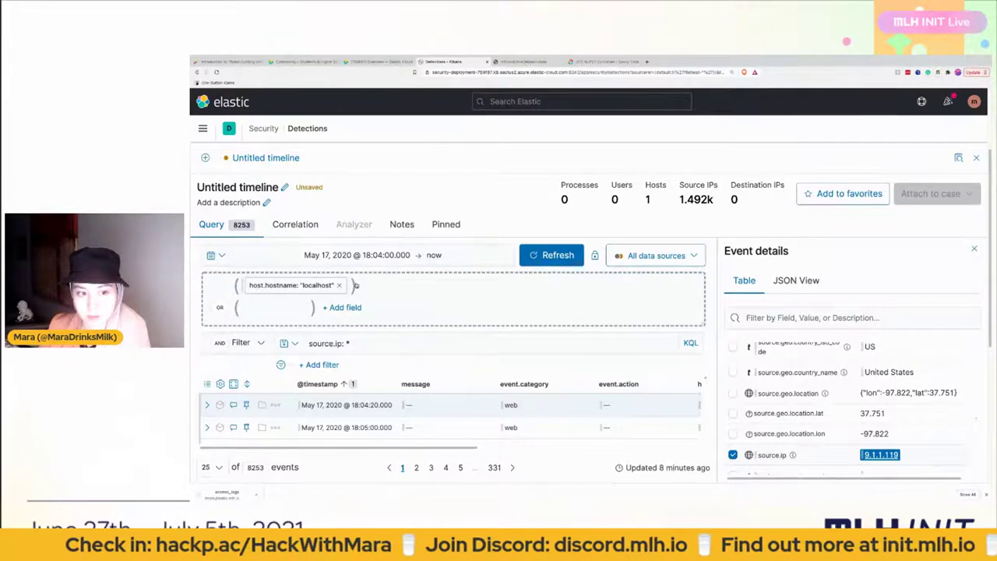
left_click_drag(356, 285, 382, 285)
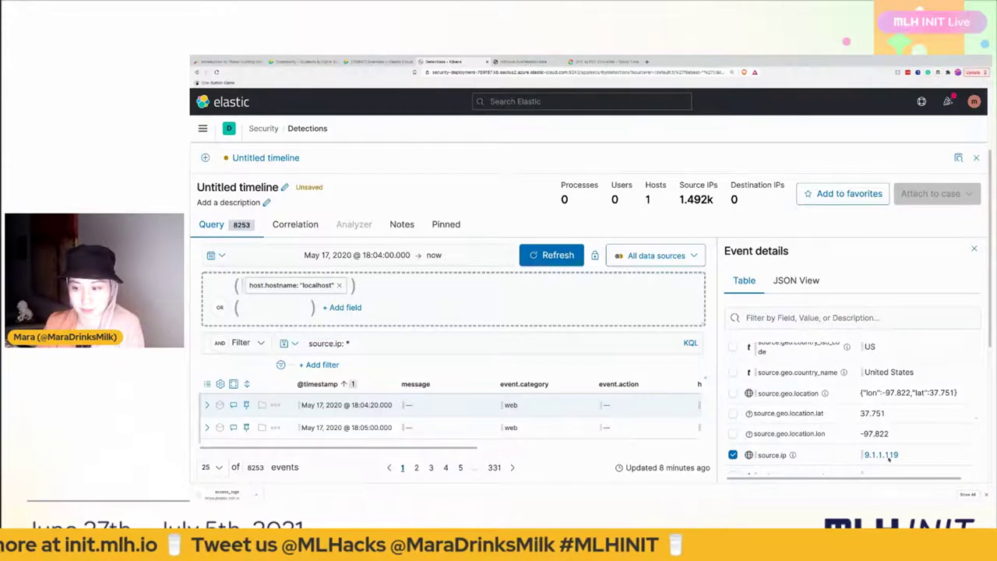
double_click(888, 457)
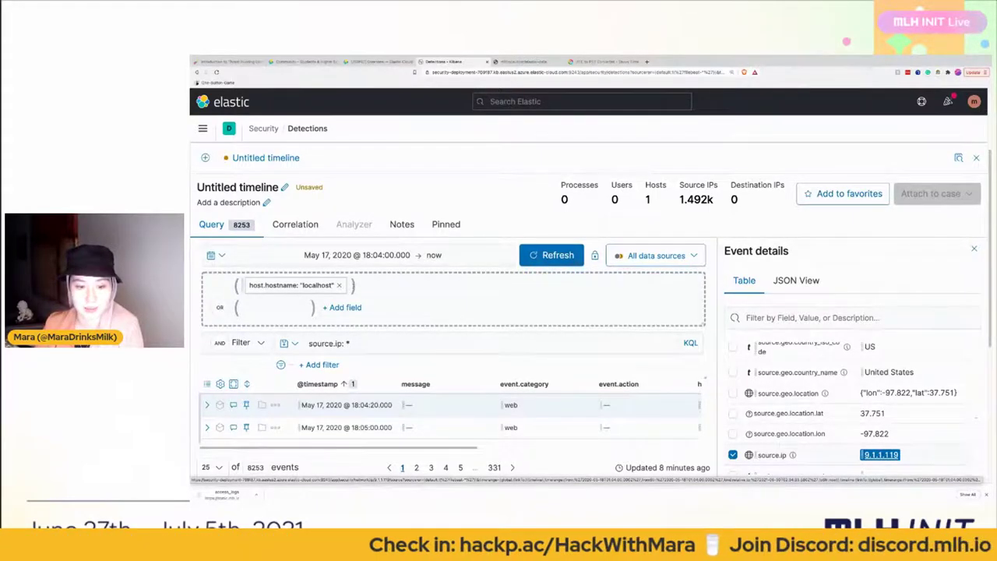
mouse_move(356, 289)
left_mouse_down()
mouse_move(355, 345)
mouse_move(366, 302)
left_mouse_up()
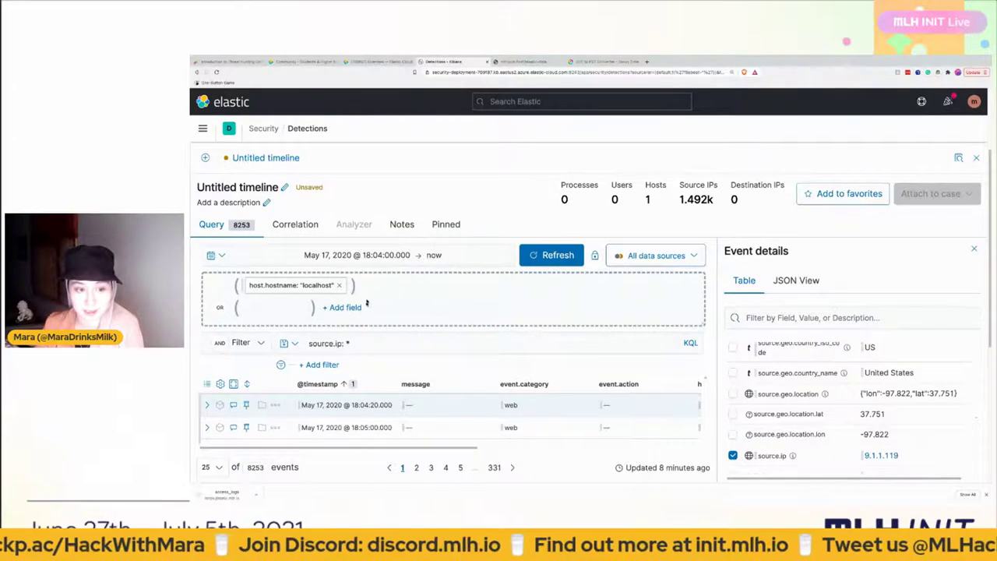
- Filter the timeline with the query source.ip: "9.1.1.119" and look across the matching event's columns
left_click(356, 342)
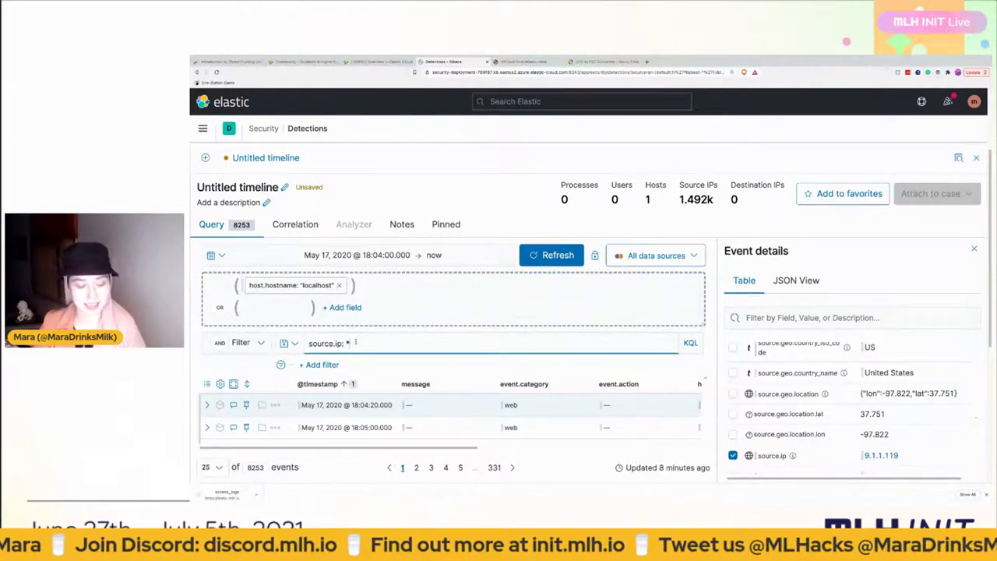
key("BackSpace")
type("\"9")
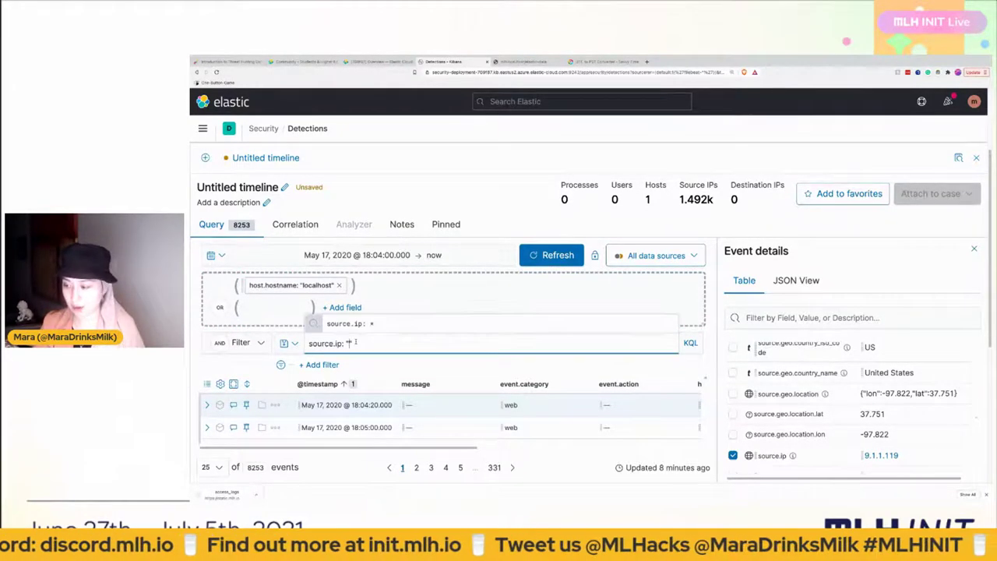
type(".1.1")
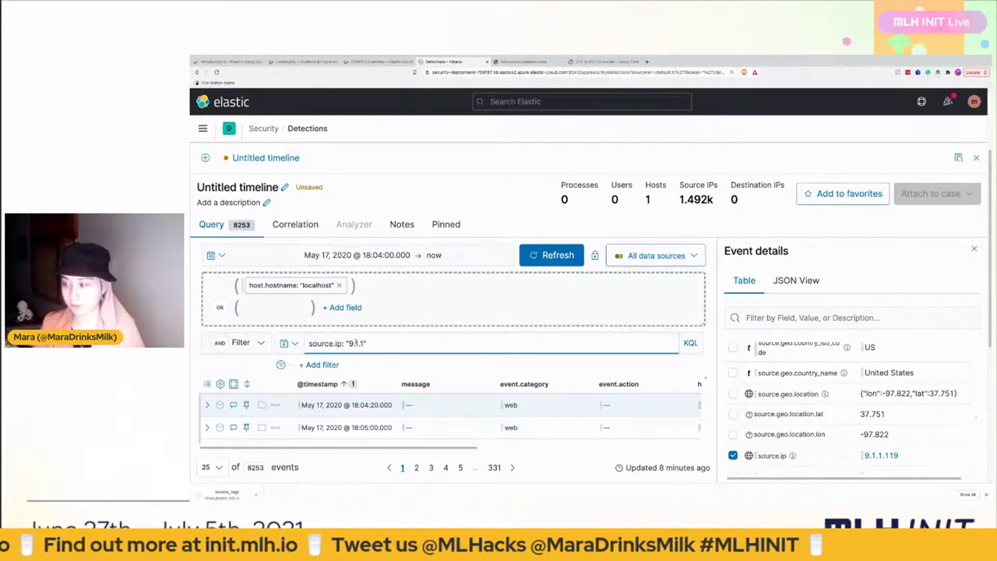
type(".119")
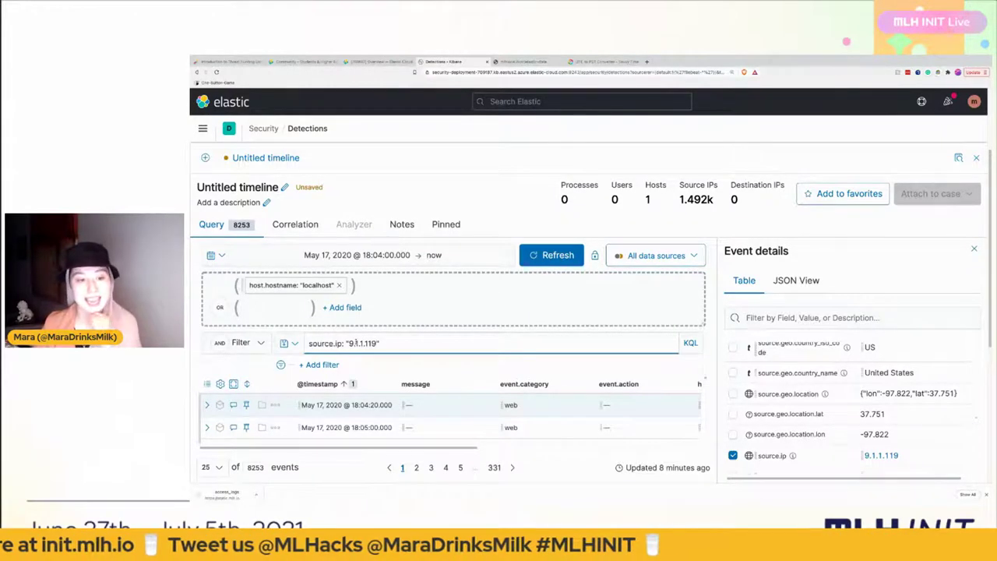
key("Return")
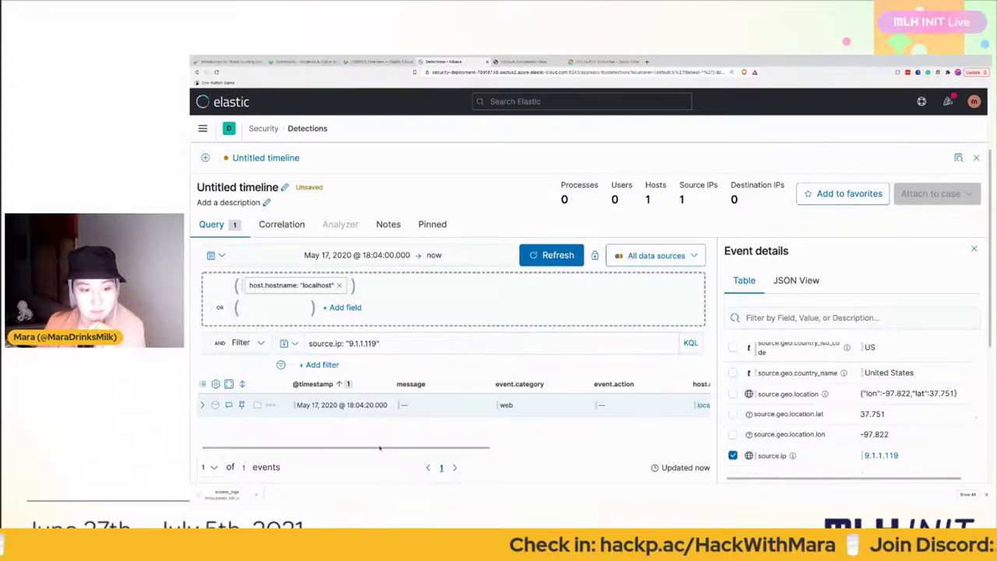
left_click_drag(380, 447, 635, 451)
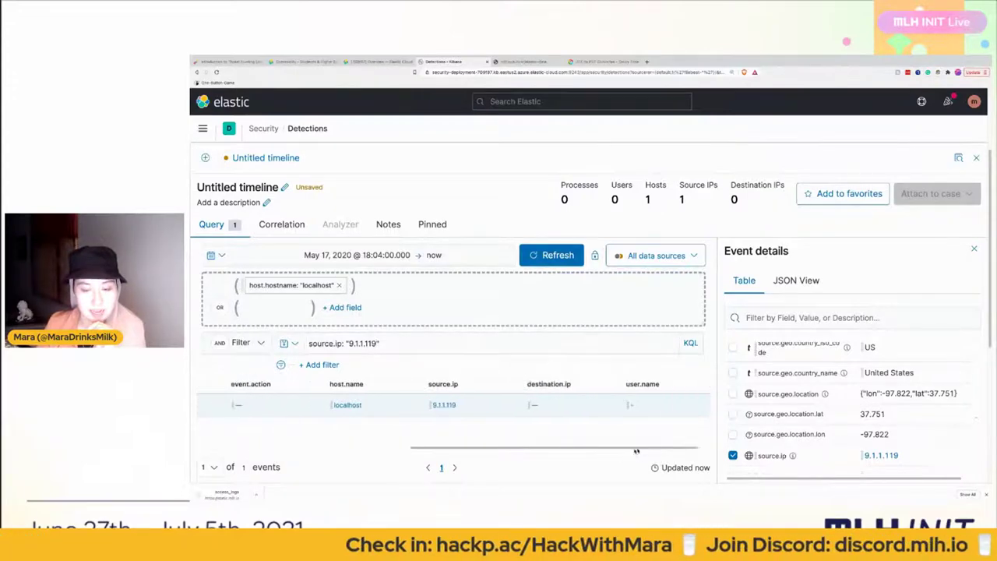
left_click_drag(546, 449, 336, 449)
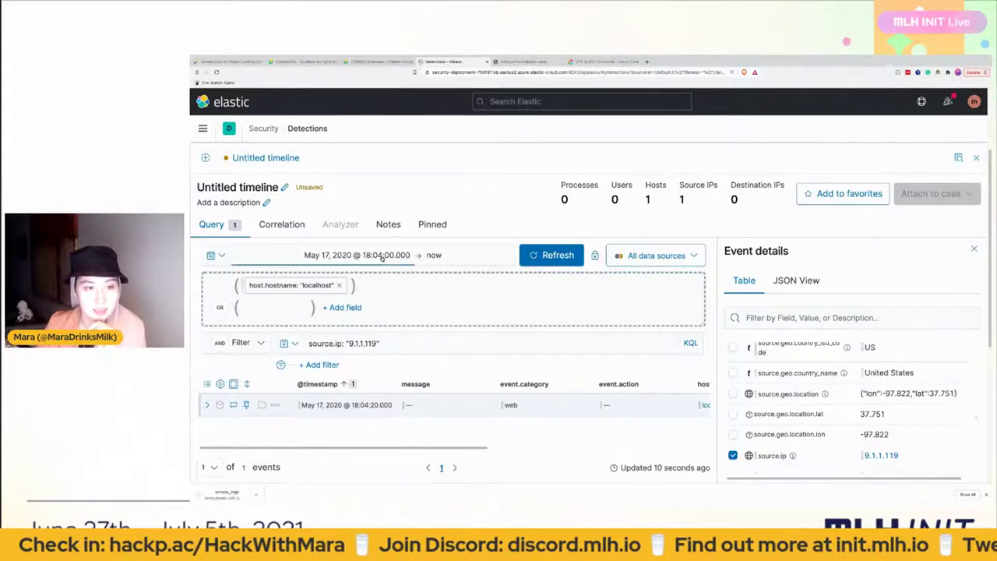
- Set the timeline's start date to May 14, 2020 @ 18:04:00.000 and update the results
left_click(382, 256)
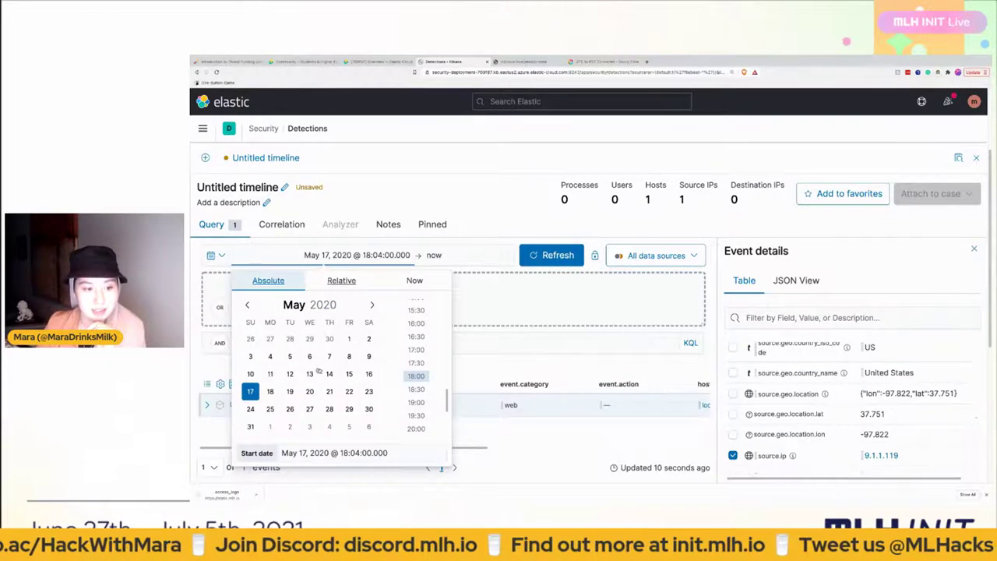
left_click(328, 373)
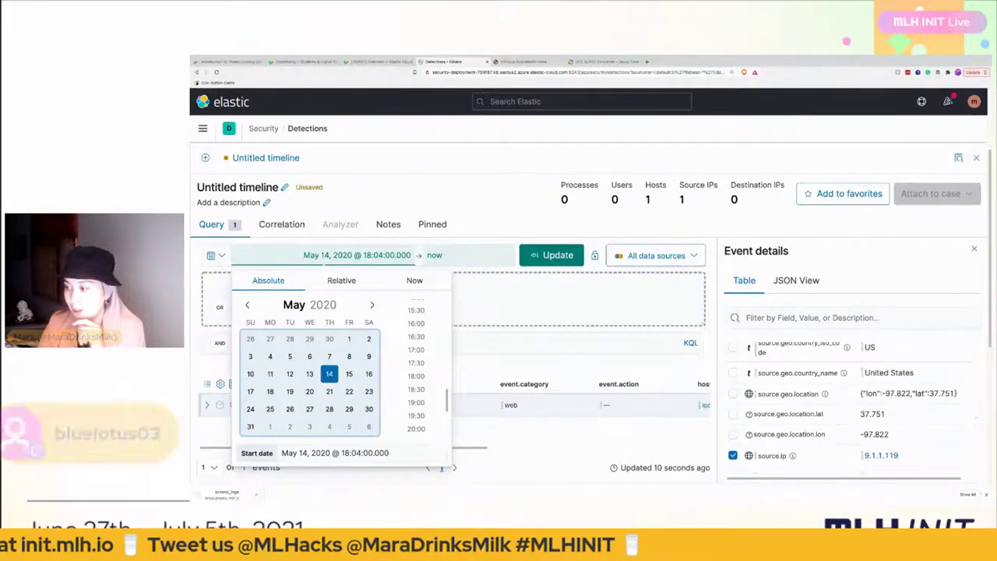
left_click(551, 255)
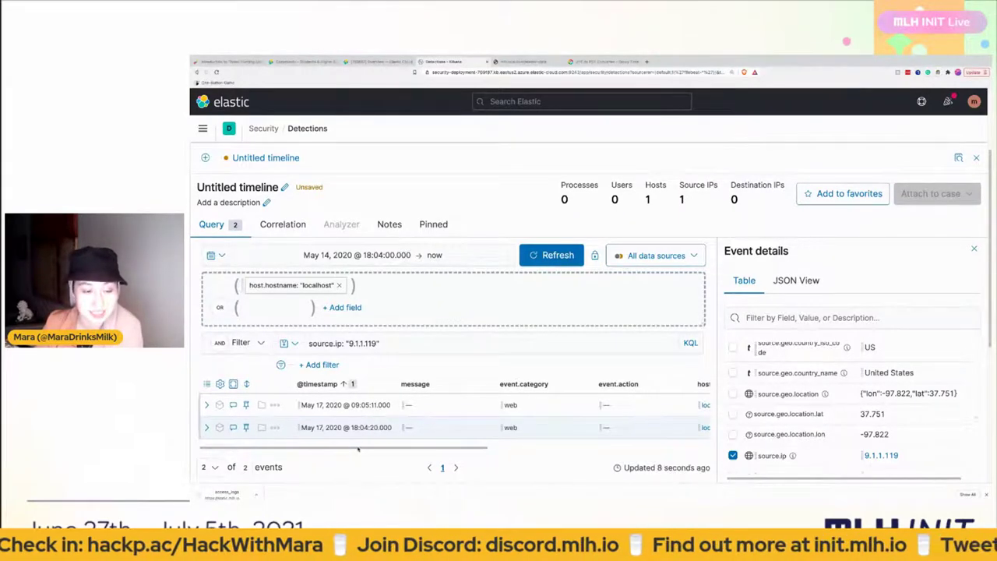
mouse_move(358, 449)
left_mouse_down()
mouse_move(420, 452)
mouse_move(356, 451)
left_mouse_up()
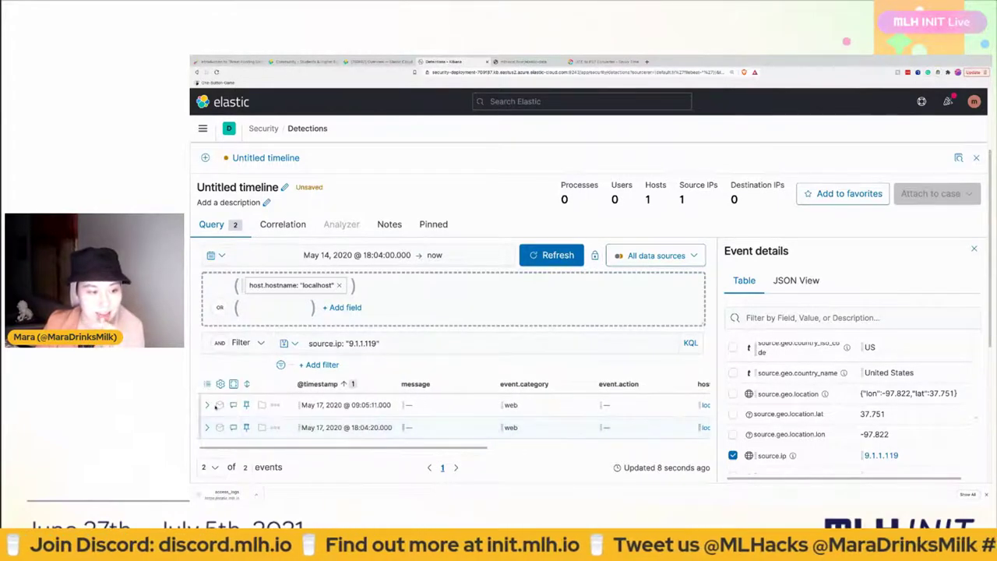
- Open the details of the May 17, 2020 @ 09:05:11.000 event and examine its agent and event fields
left_click(208, 405)
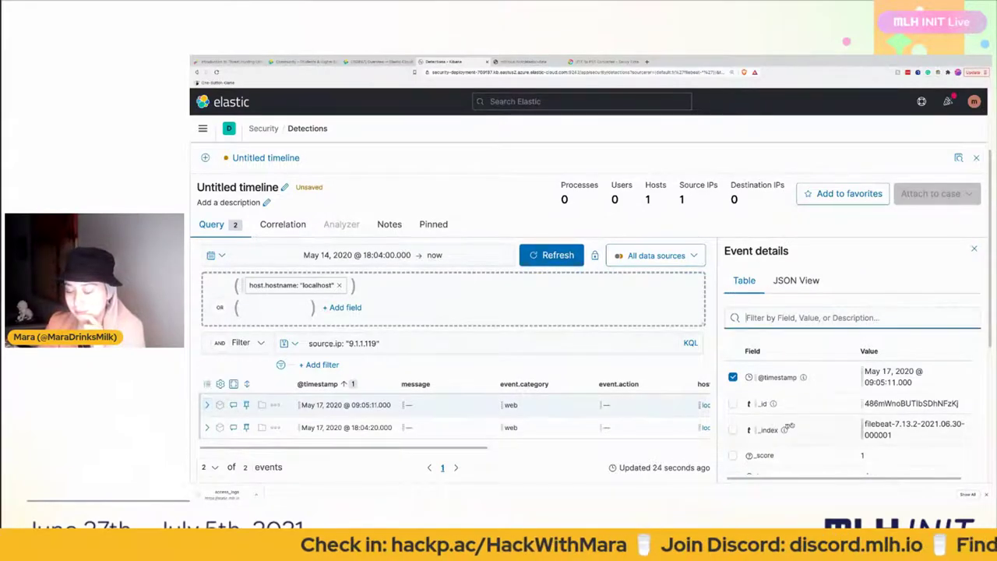
scroll(791, 424, "down", 2)
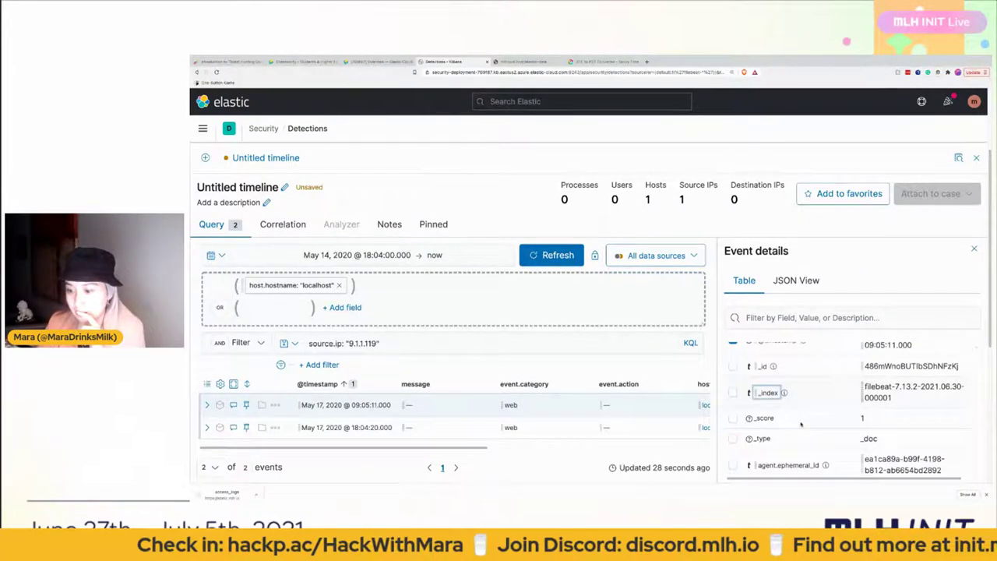
scroll(800, 423, "down", 3)
scroll(800, 423, "down", 1)
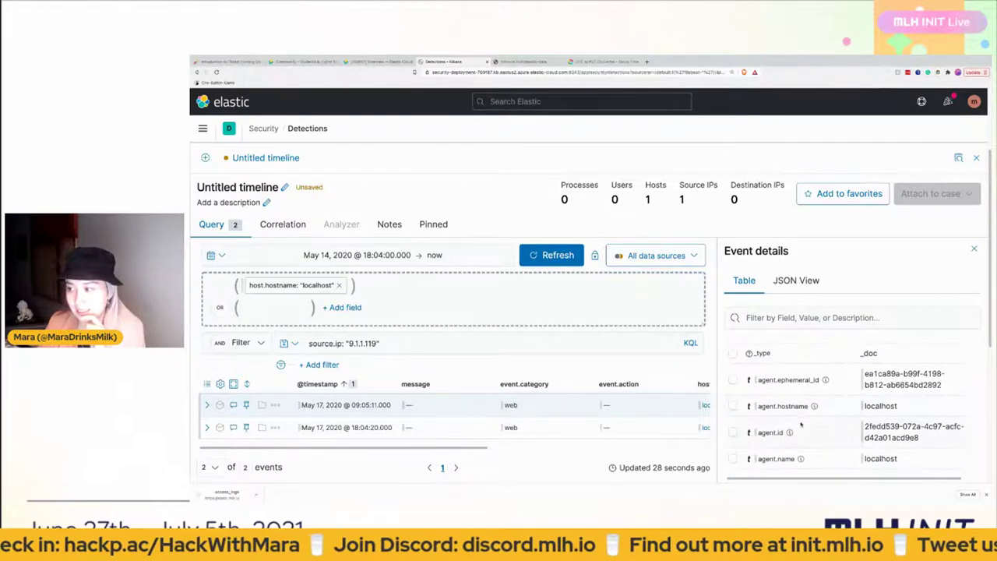
scroll(801, 424, "down", 3)
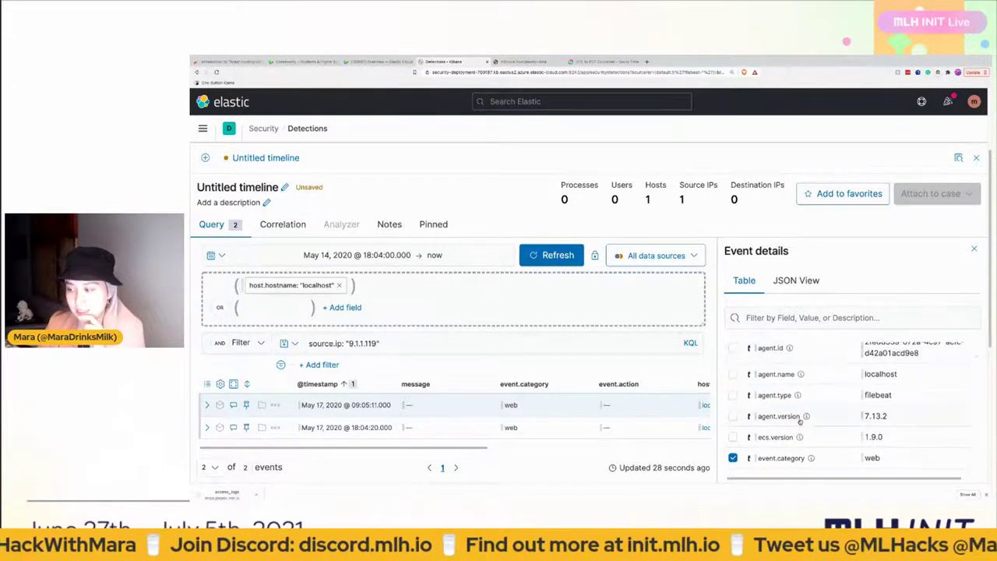
scroll(800, 421, "down", 4)
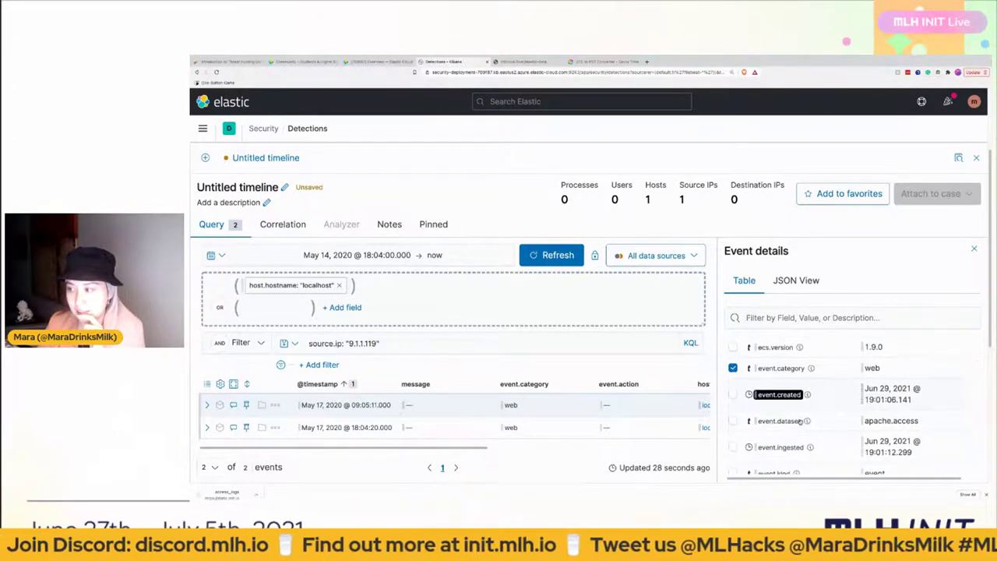
scroll(799, 422, "up", 3)
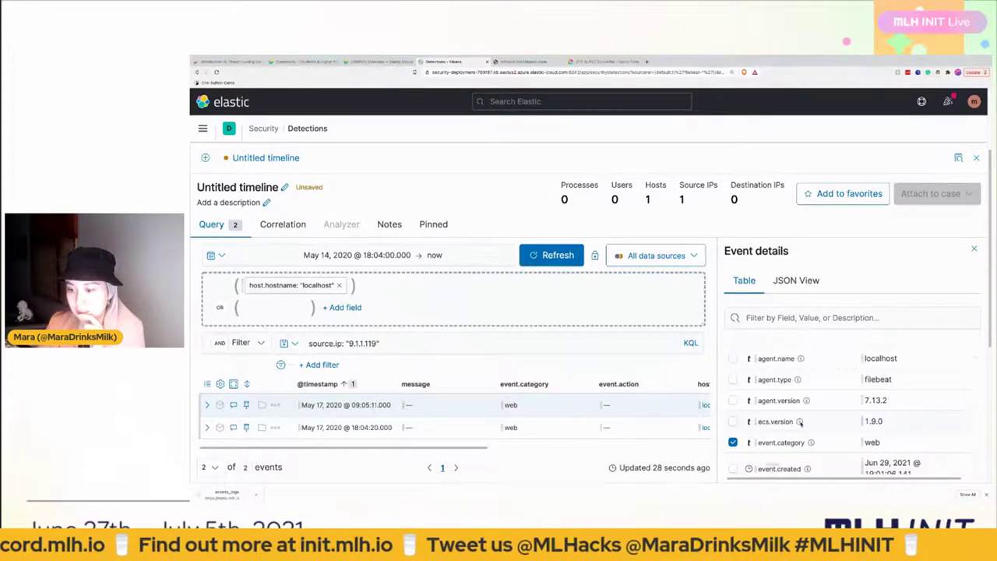
mouse_move(799, 421)
scroll(799, 422, "down", 1)
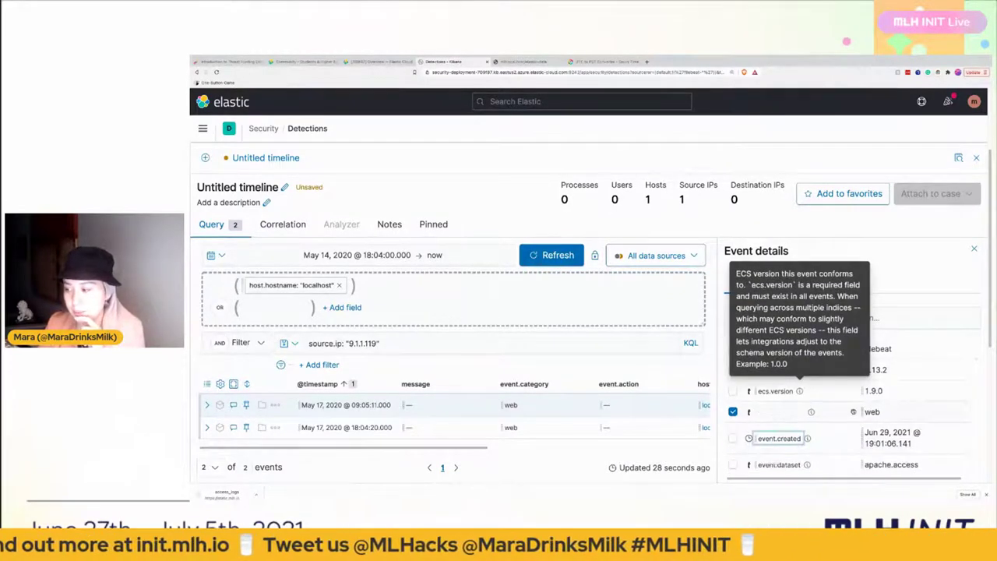
scroll(854, 412, "down", 2)
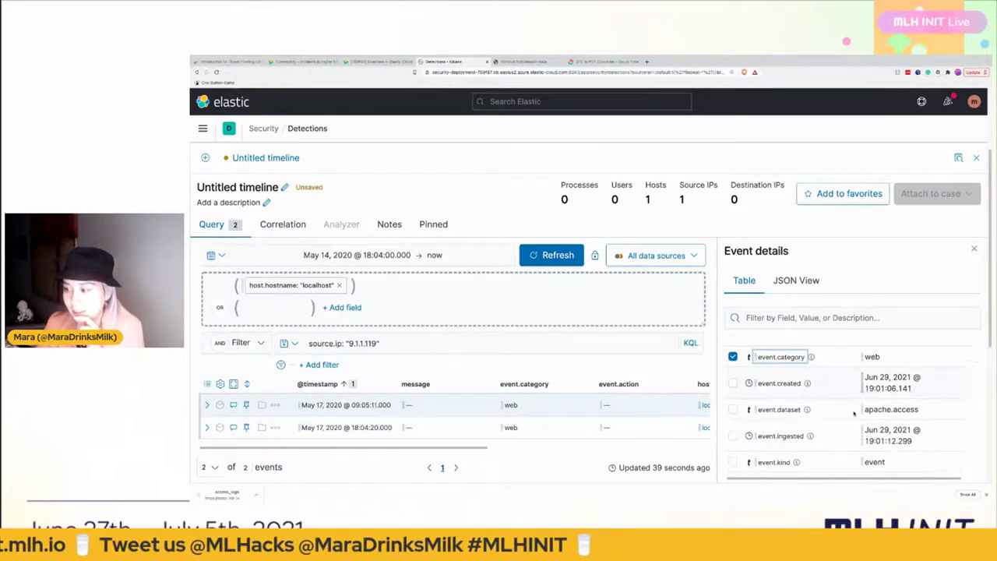
- Examine the event's host, HTTP response, log and source fields down to the Suricata entries
scroll(853, 413, "down", 5)
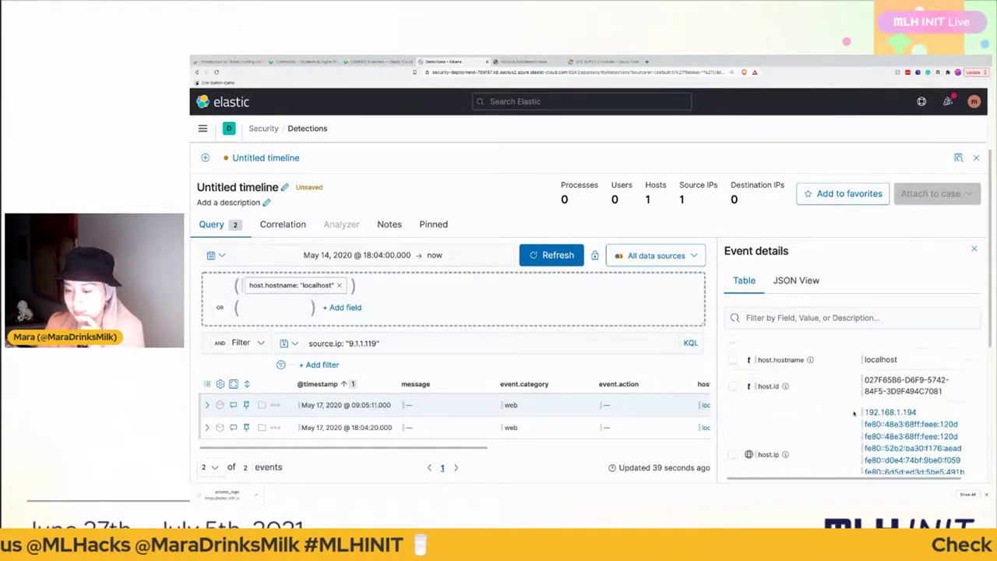
scroll(854, 412, "down", 2)
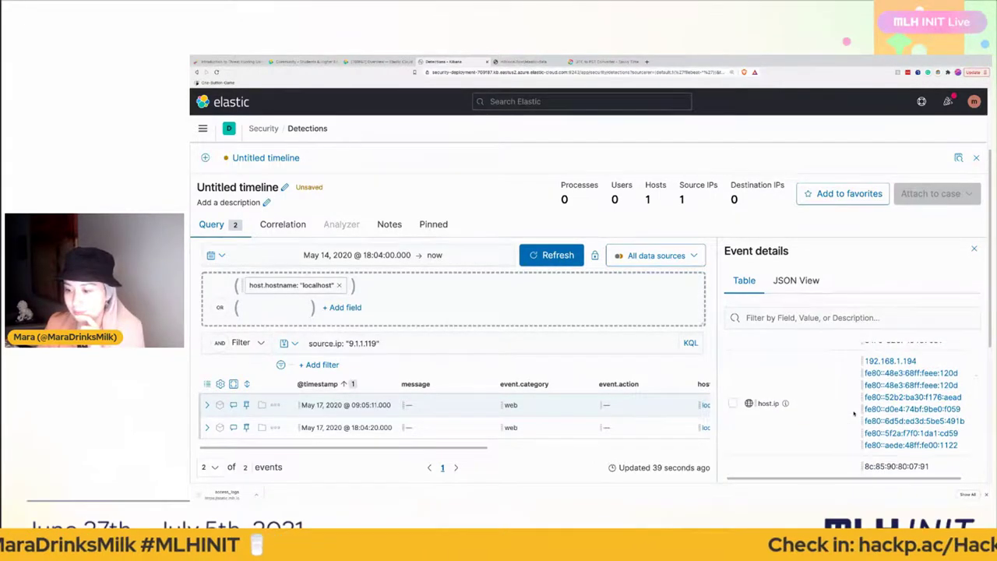
scroll(854, 412, "down", 2)
scroll(853, 413, "down", 5)
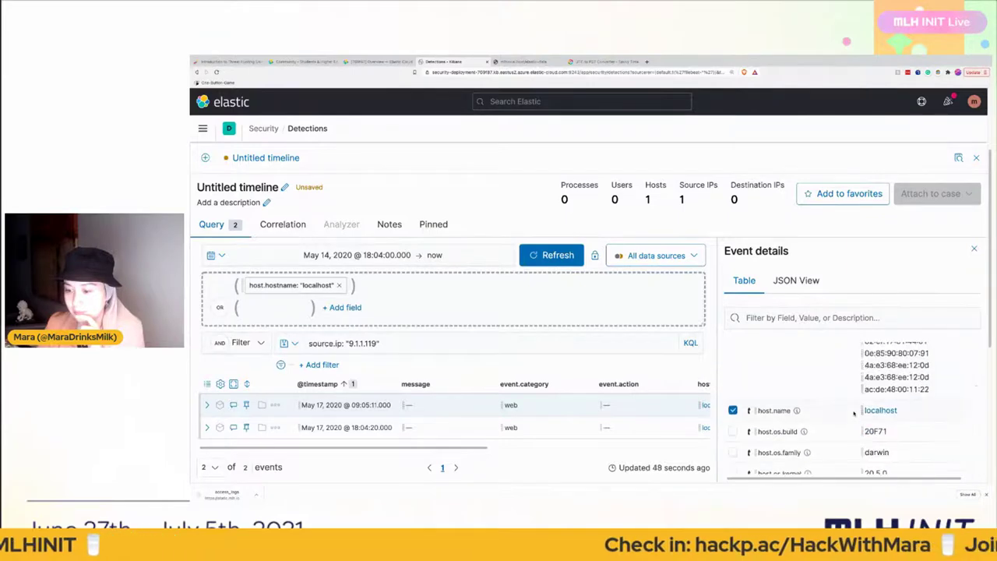
scroll(853, 414, "down", 8)
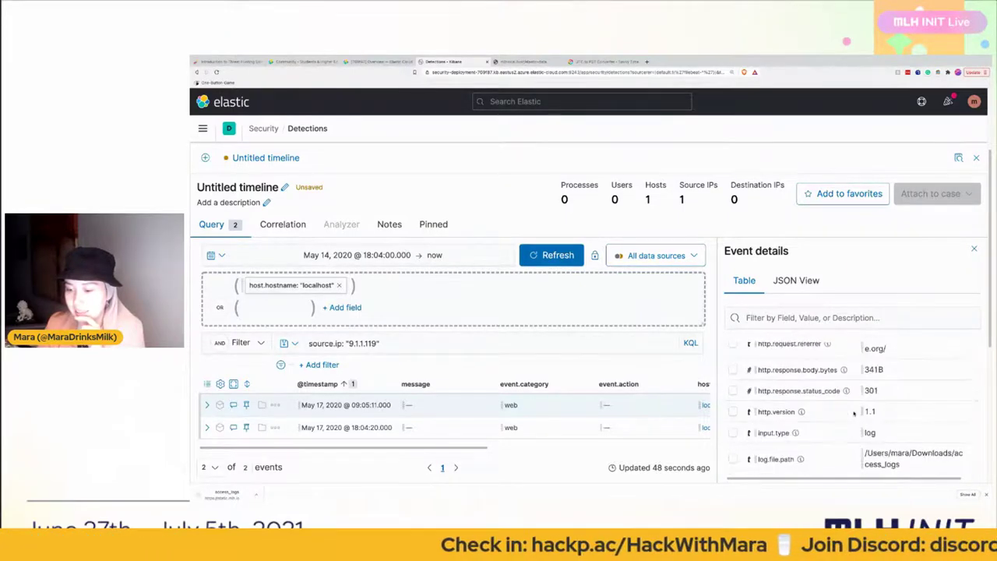
scroll(853, 413, "down", 4)
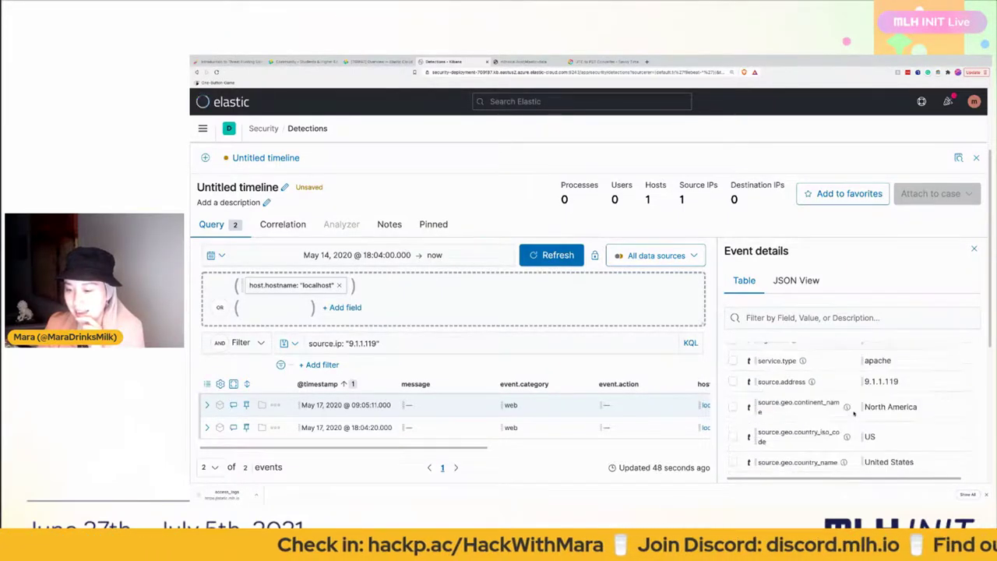
scroll(853, 414, "down", 6)
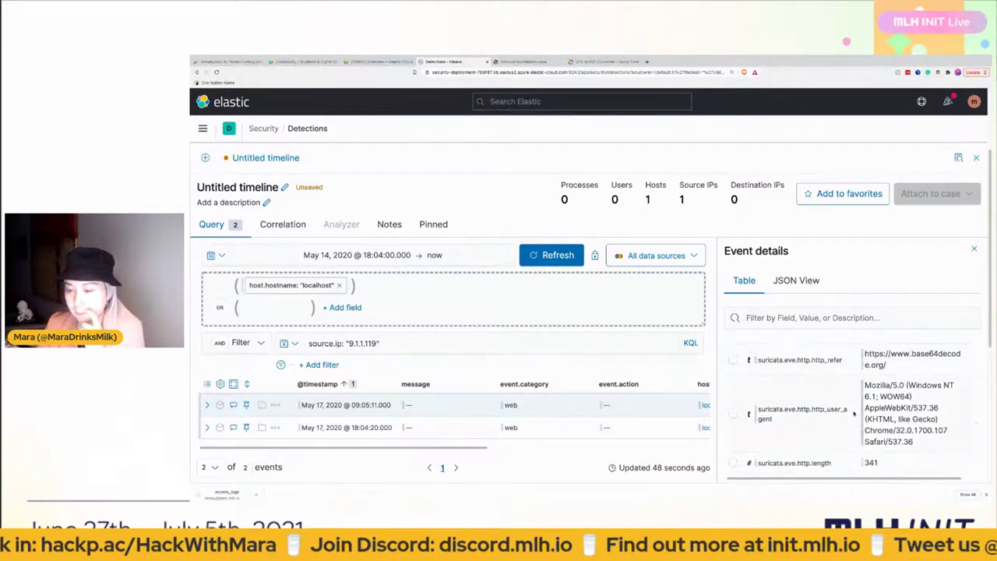
- Examine the event's Suricata HTTP referrer, user agent and request method fields
scroll(854, 414, "up", 1)
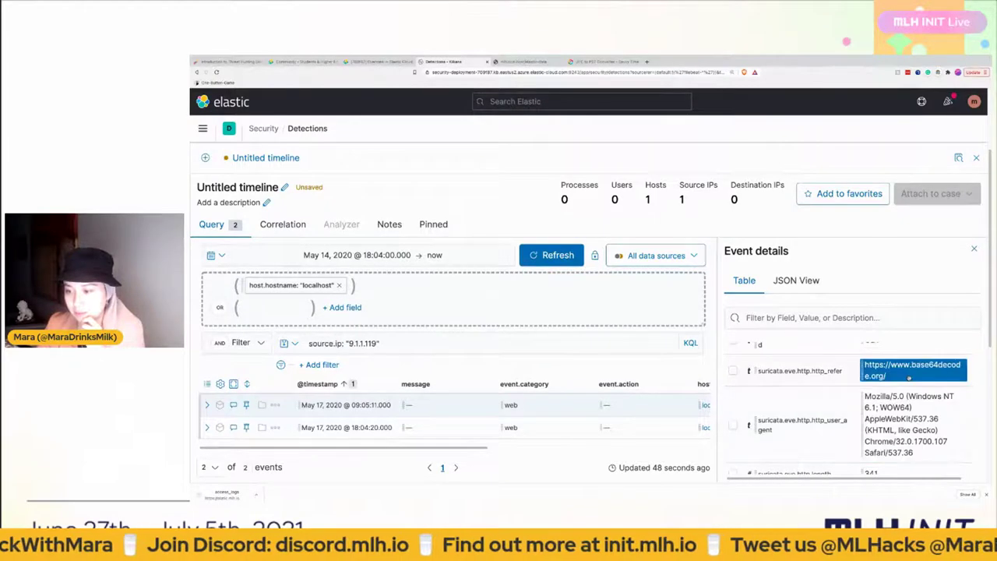
mouse_move(927, 374)
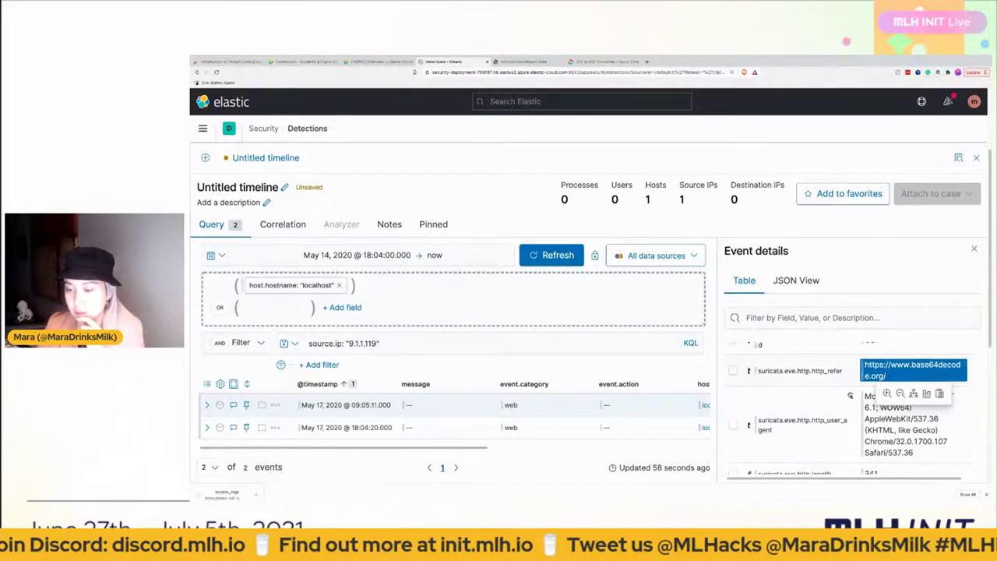
scroll(928, 375, "down", 1)
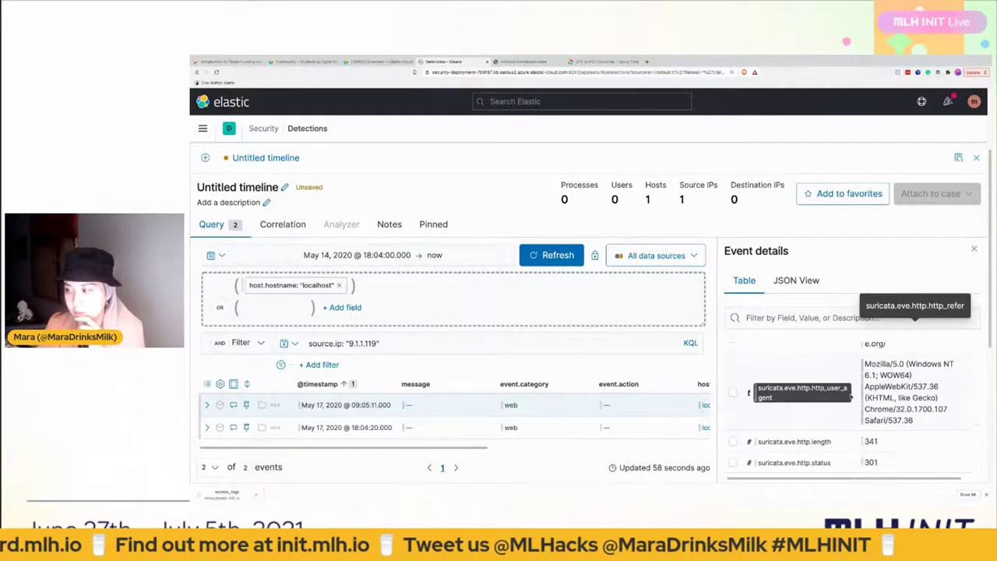
scroll(850, 399, "down", 1)
scroll(850, 402, "up", 1)
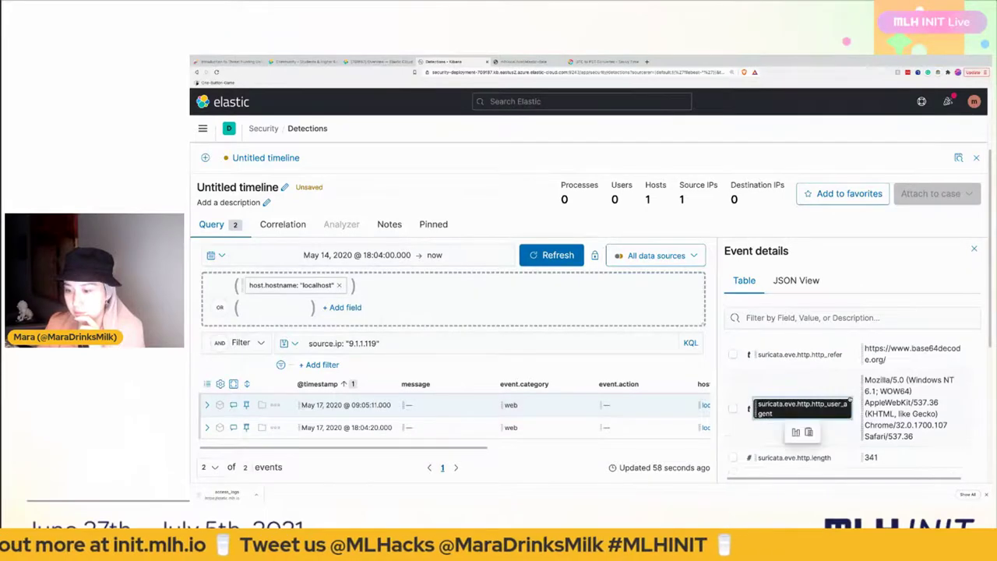
scroll(850, 402, "up", 3)
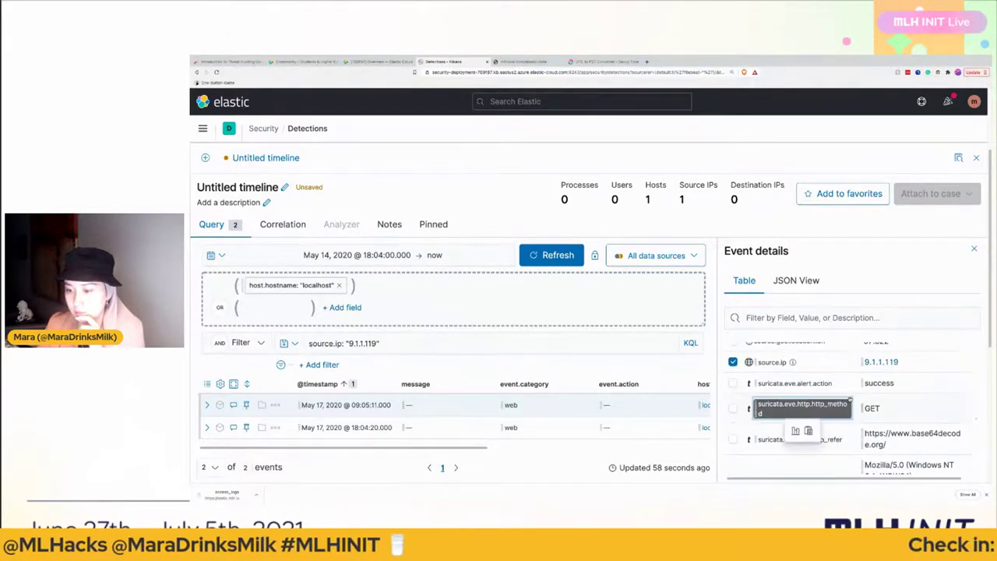
scroll(850, 401, "down", 3)
scroll(875, 424, "down", 1)
- Highlight and read the event's suricata.eve.http.url value
triple_click(876, 421)
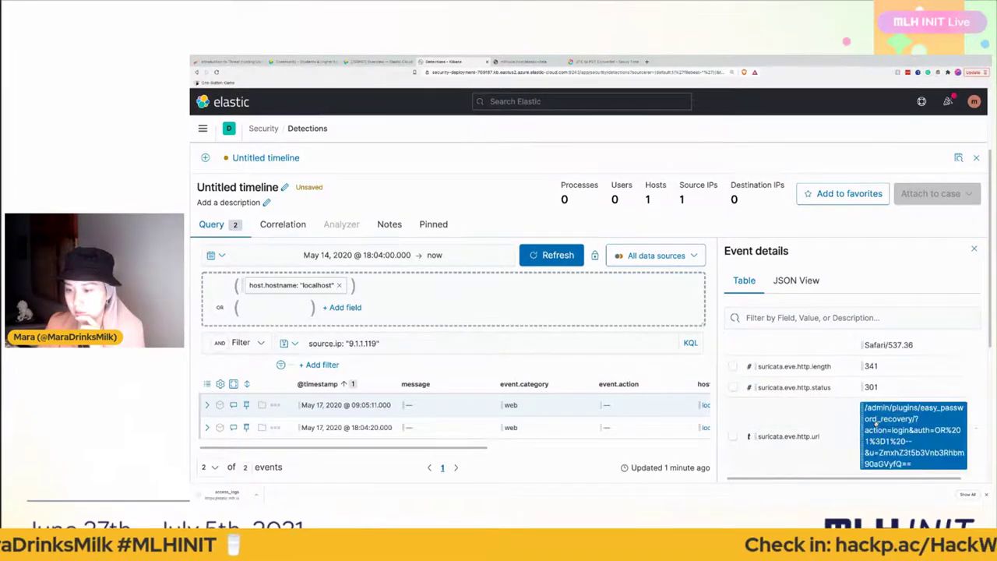
scroll(864, 425, "down", 1)
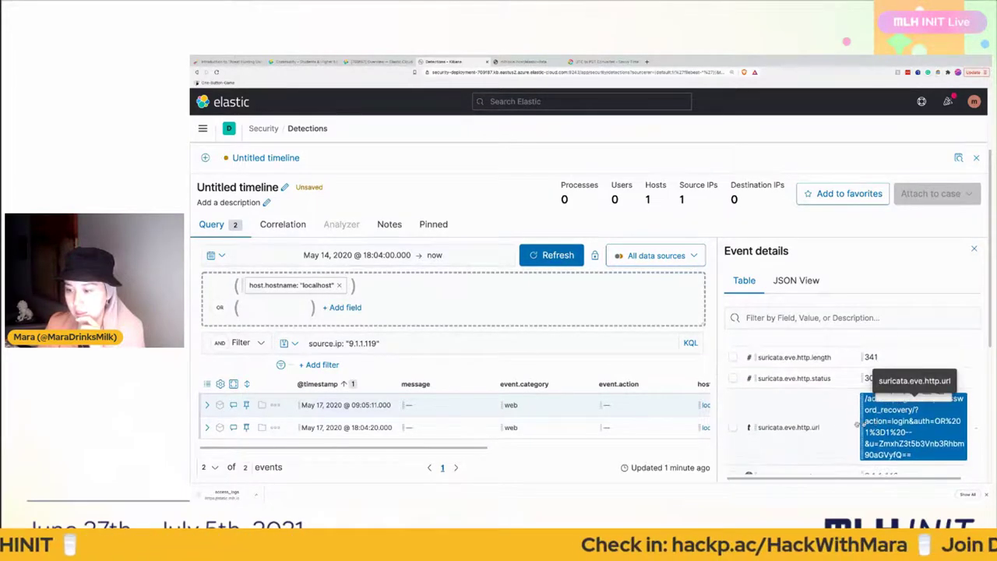
left_click(817, 408)
triple_click(877, 400)
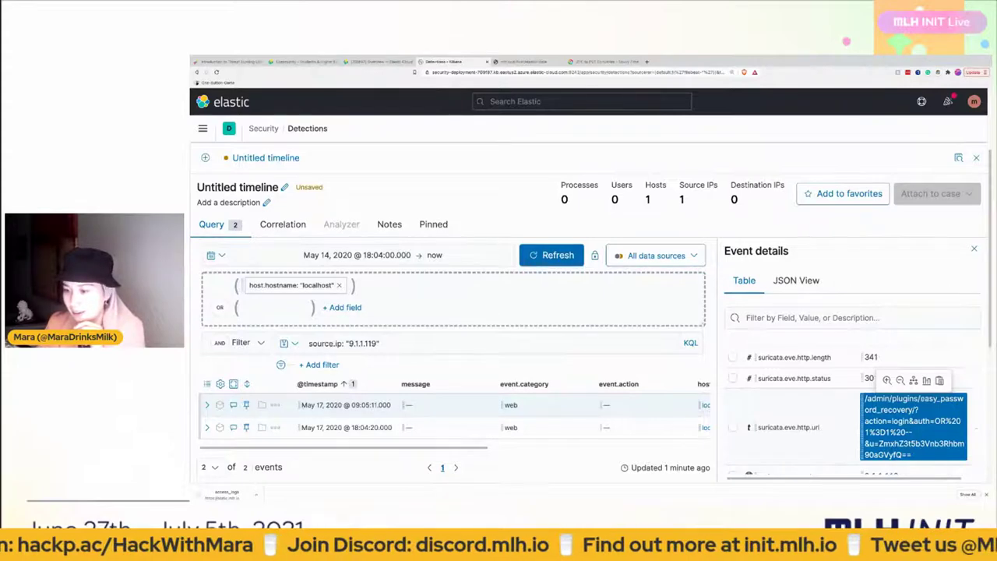
left_click(913, 404)
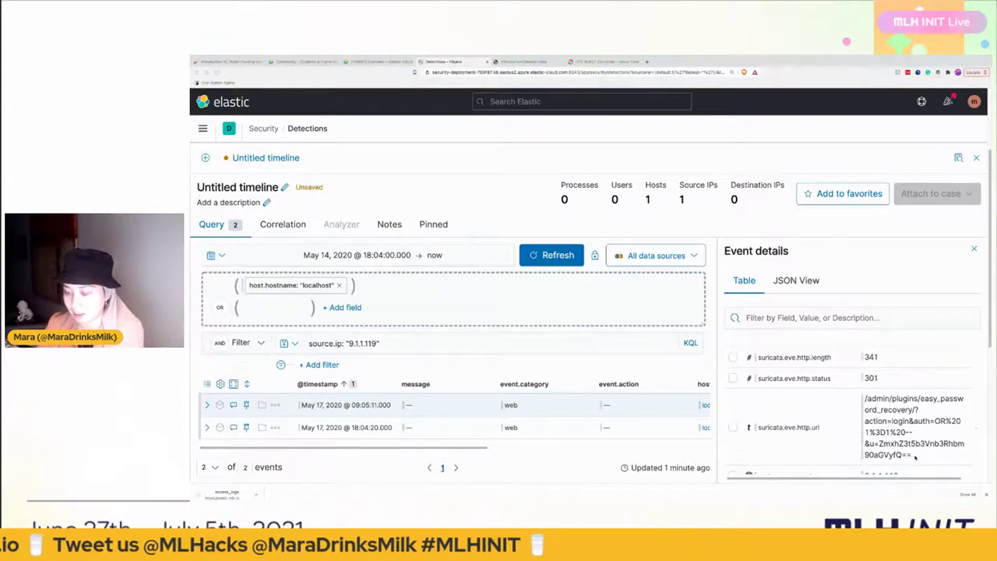
- Try to select the URL value's text for copying, including its easy_password_recovery part
triple_click(866, 398)
right_click(866, 399)
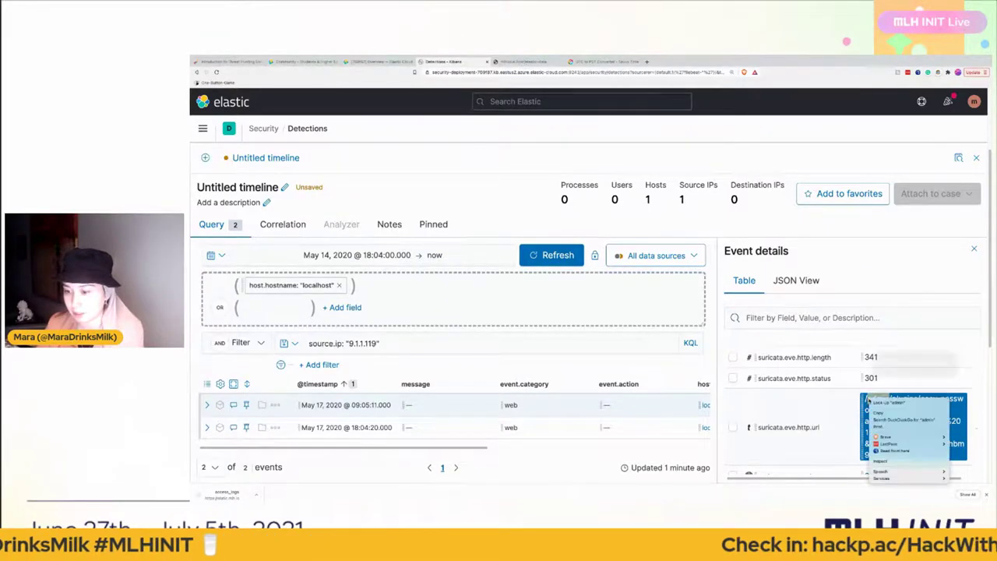
key("Escape")
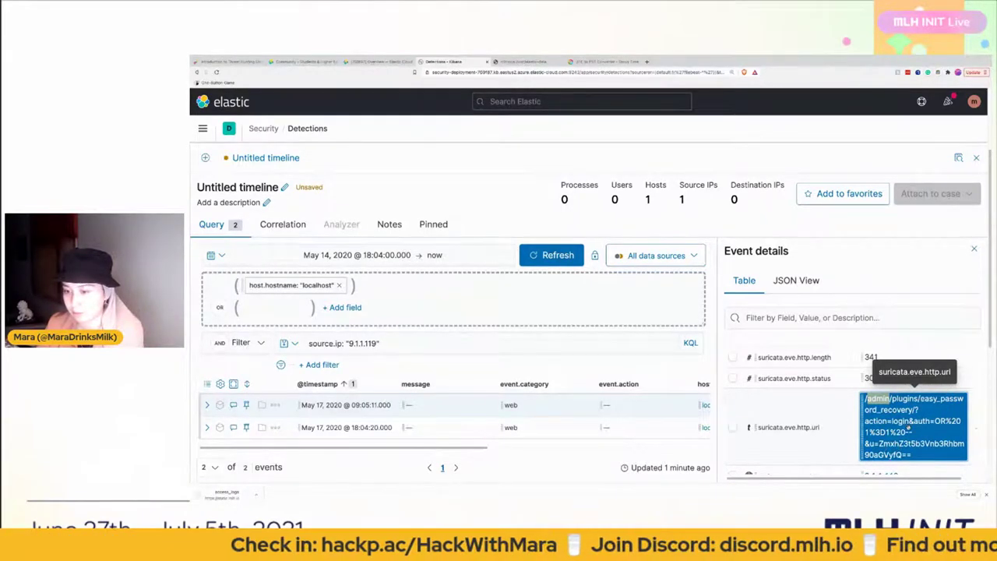
left_click_drag(907, 439, 904, 402)
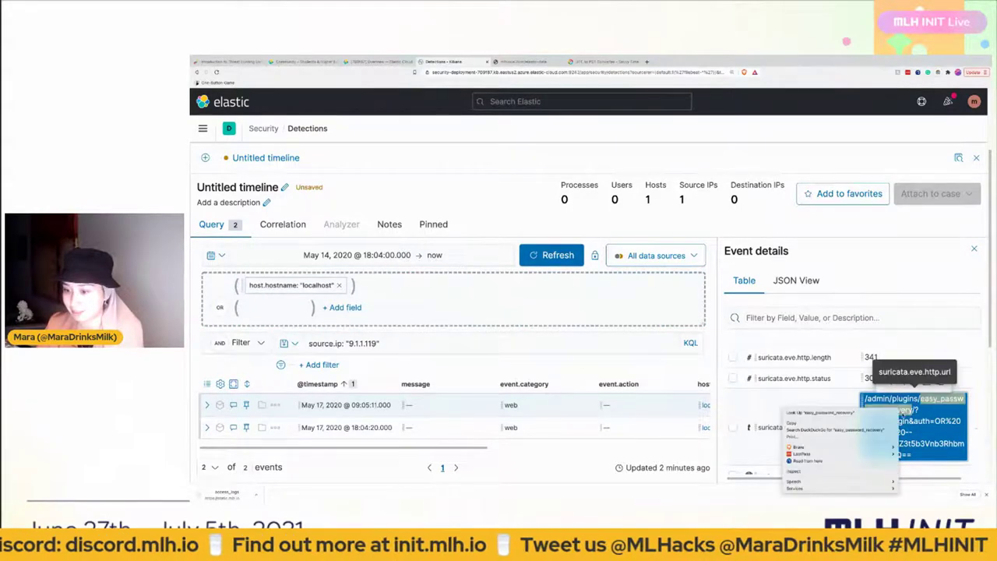
double_click(899, 408)
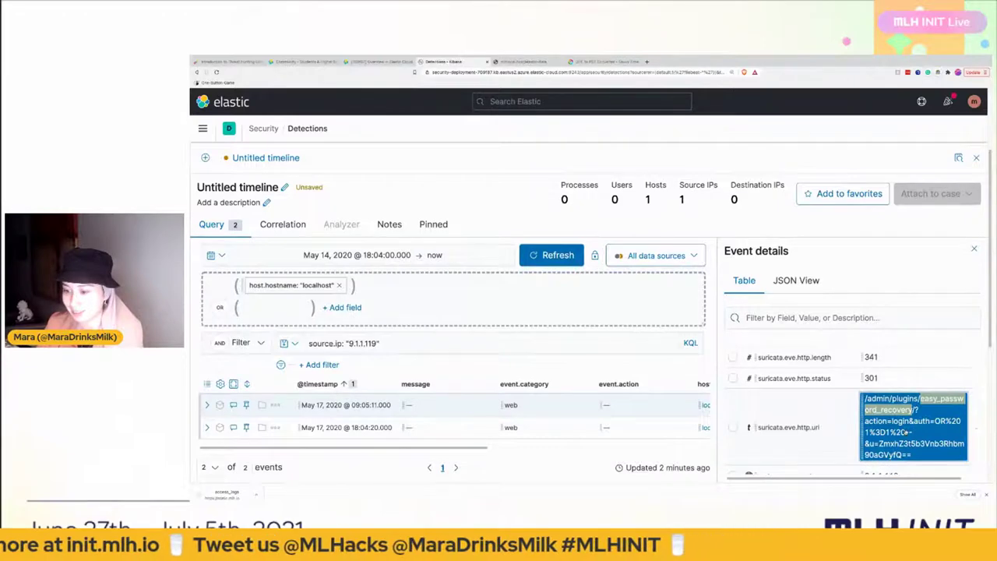
- Copy the event's suricata.eve.http.url field to the clipboard and open base64decode.org in a new tab
left_click(927, 388)
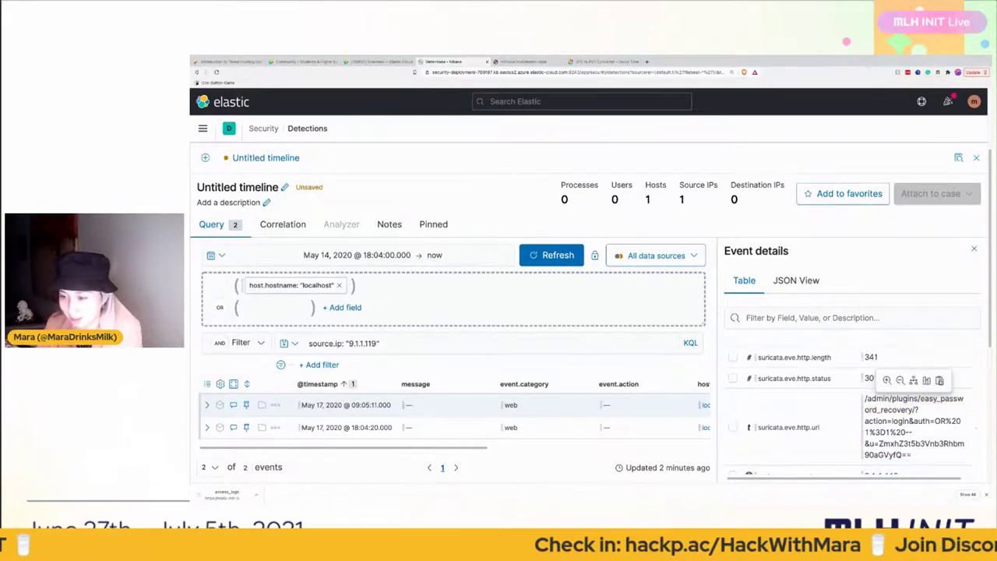
left_click(939, 380)
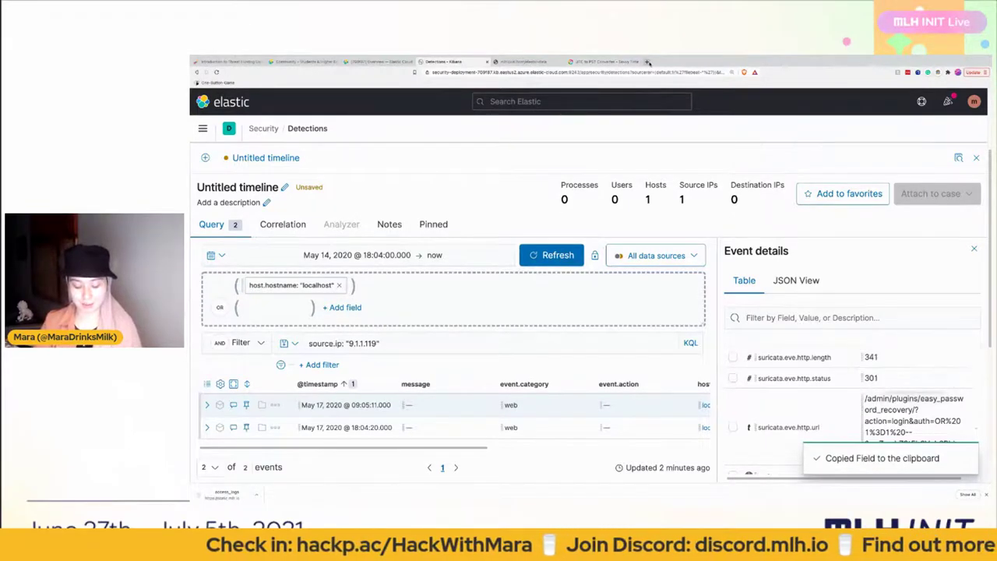
left_click(646, 62)
type("base64decode.org")
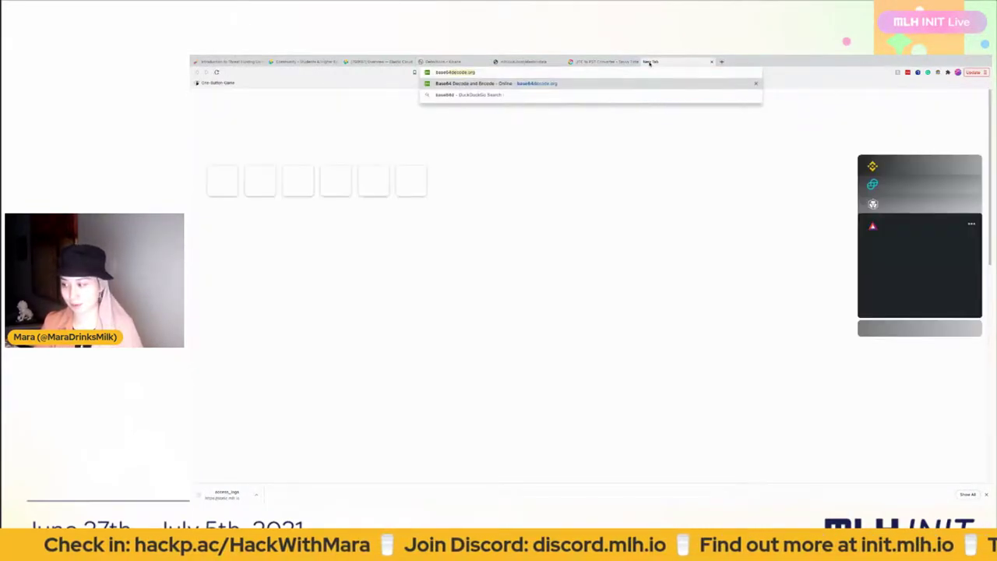
key("Return")
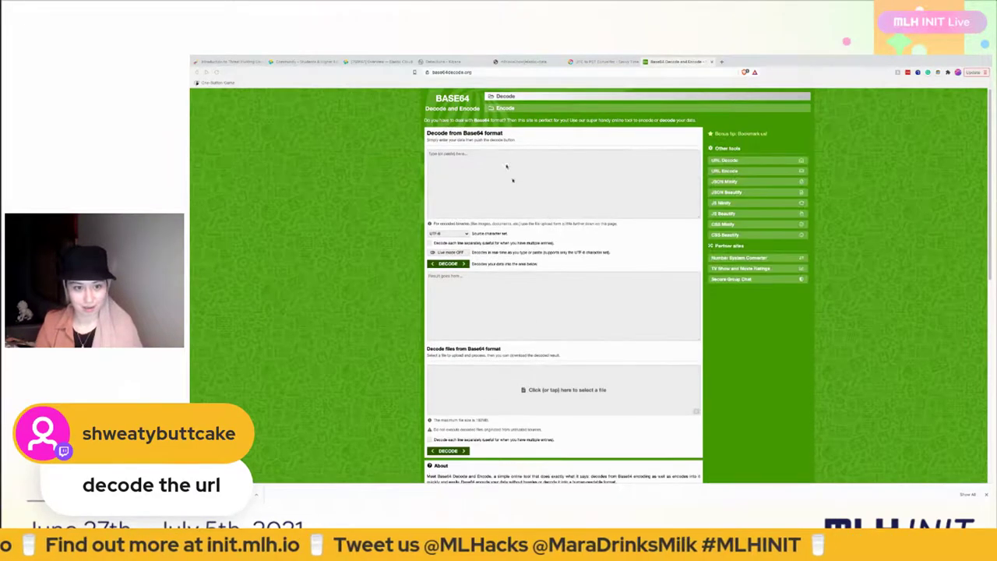
- Paste the copied field into the Base64 decoder, strip the field name and surrounding quotation marks, and decode the remaining URL
key("ctrl+v")
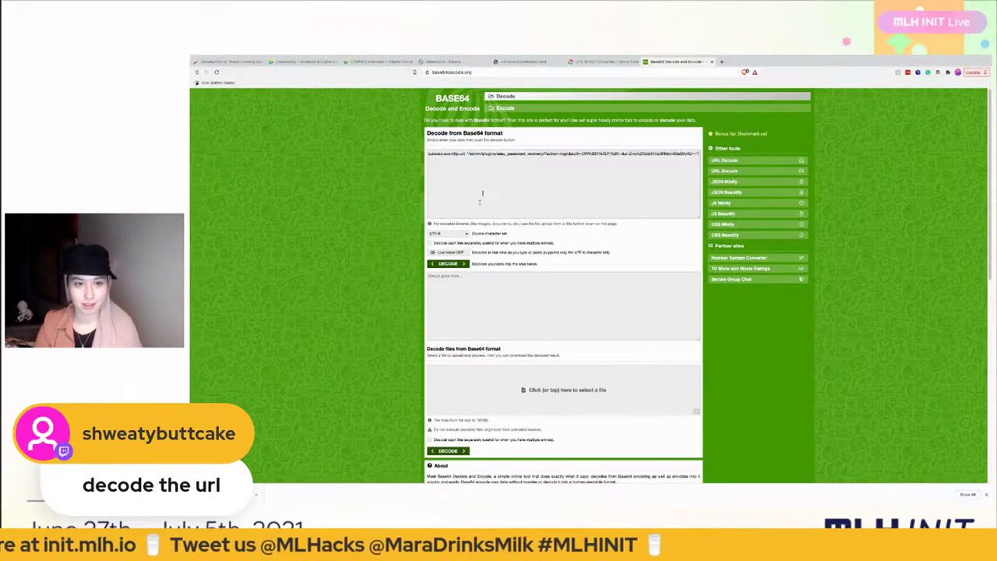
left_click(468, 153)
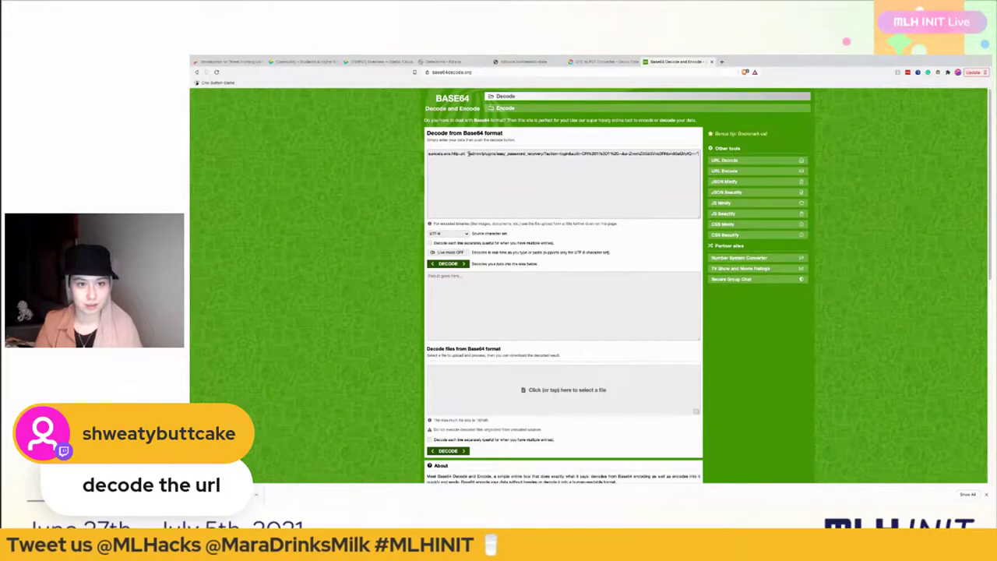
key("BackSpace")
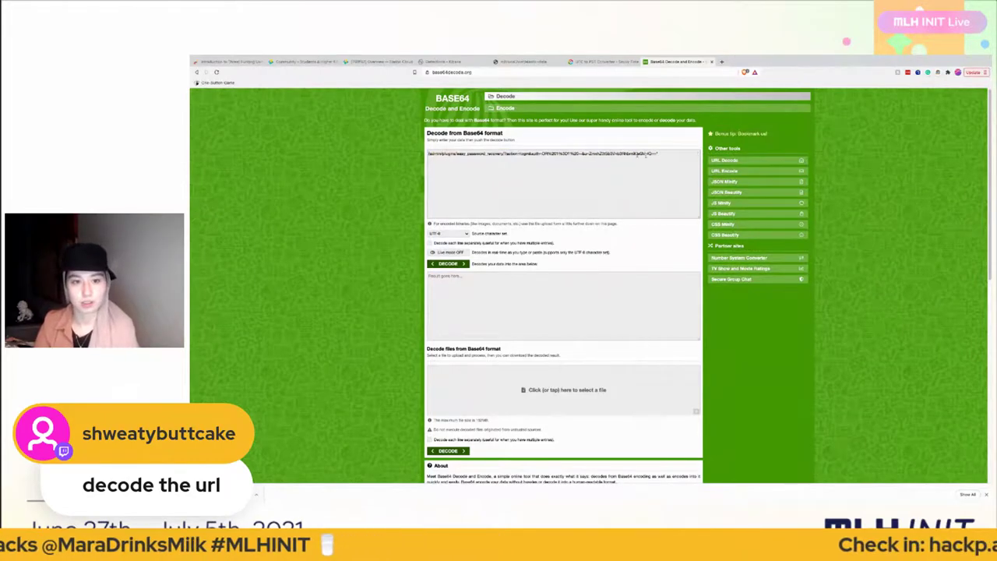
left_click(441, 266)
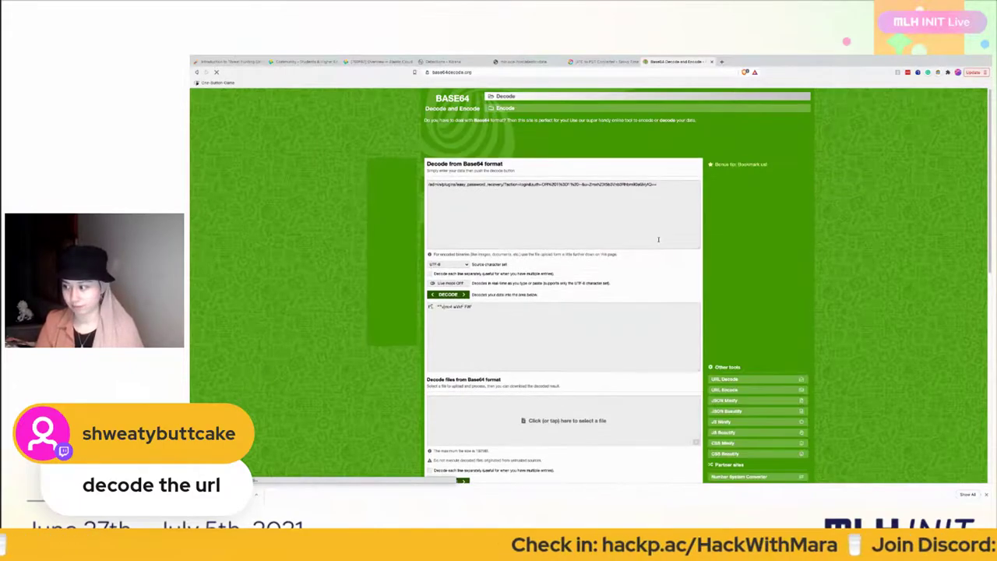
- Enlarge the decoder page and decode only the URL's u parameter value, ZmxhZ3t5b3Vnb3Rhbm90aGVyfQ==
key("ctrl+plus")
key("ctrl+plus")
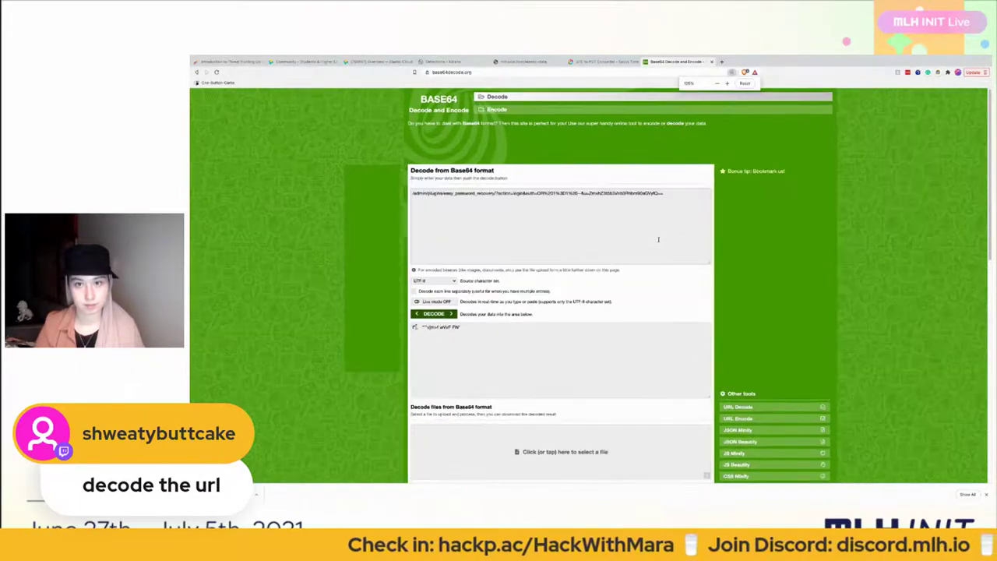
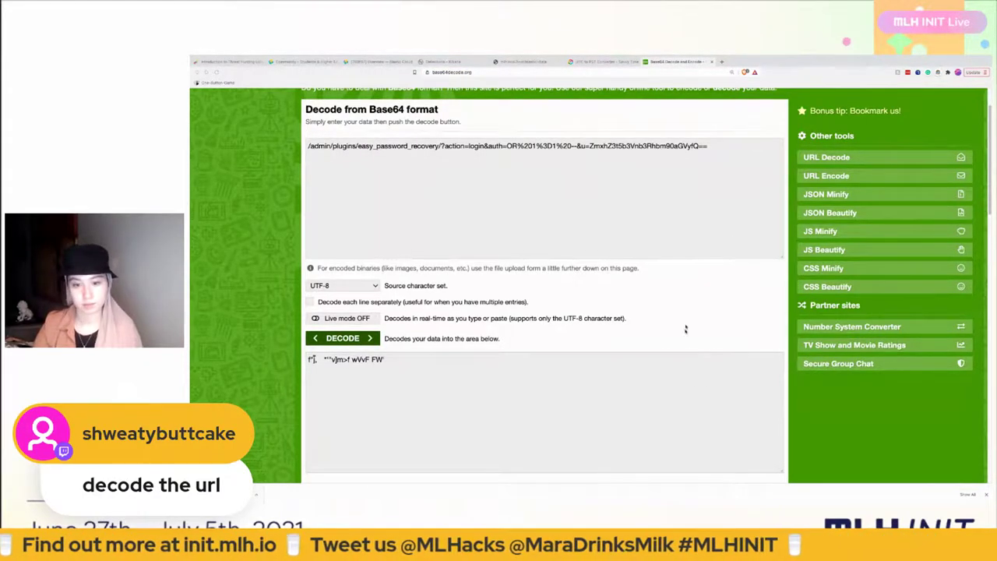
key("super+equal")
key("super+equal")
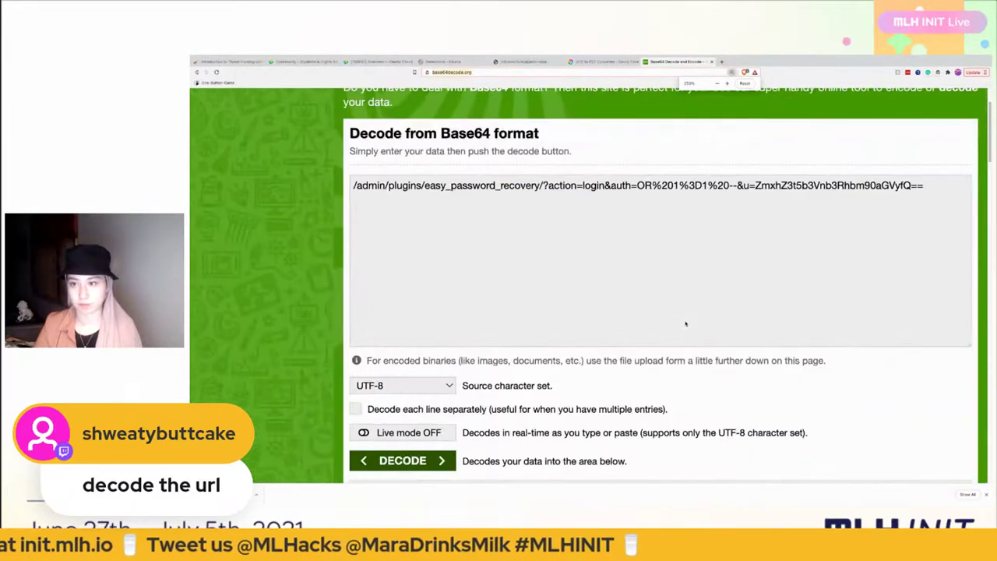
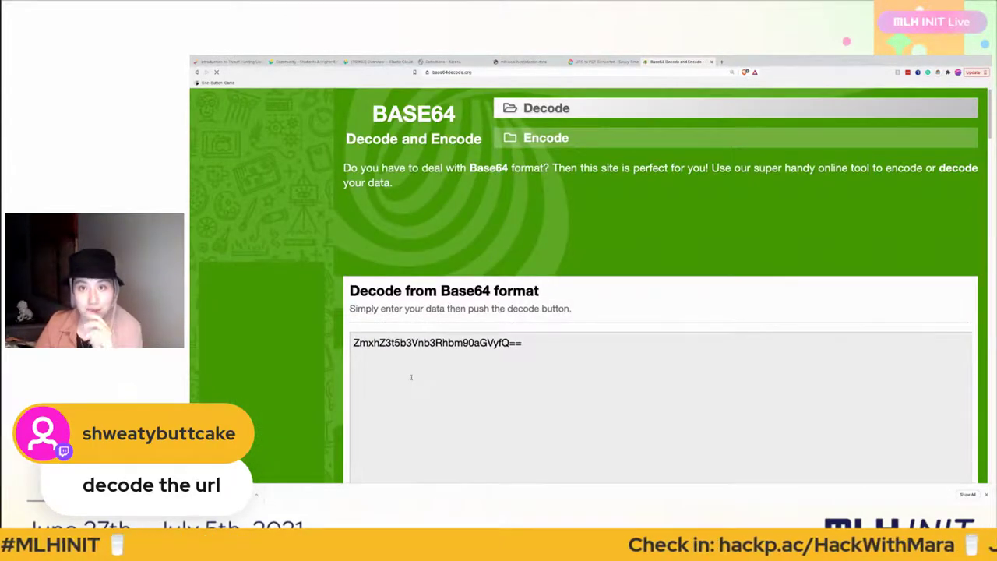
scroll(411, 377, "down", 3)
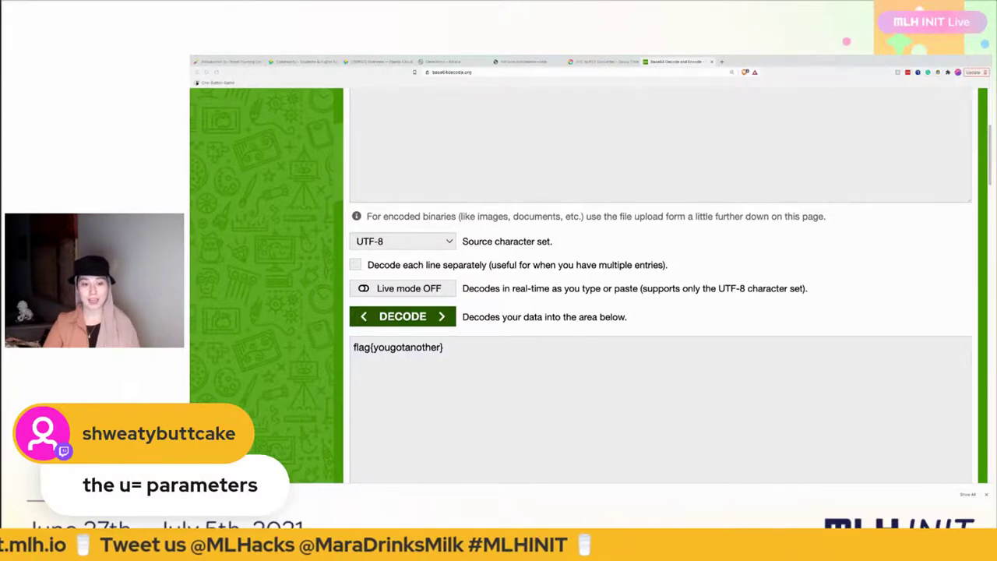
scroll(529, 191, "up", 2)
left_click(529, 191)
type("ZmxhZ3t5b3Vnb3Rhbm90aGVyfQ==")
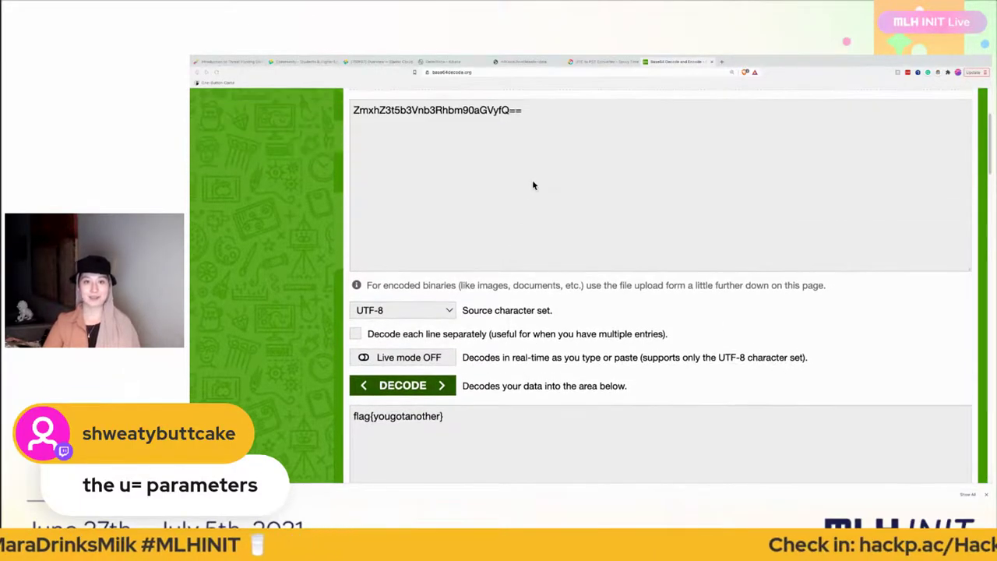
- Switch back to the Elastic Security timeline and examine the event's suricata.eve.http.url and suricata.eve.http.http_refer values
left_click(449, 63)
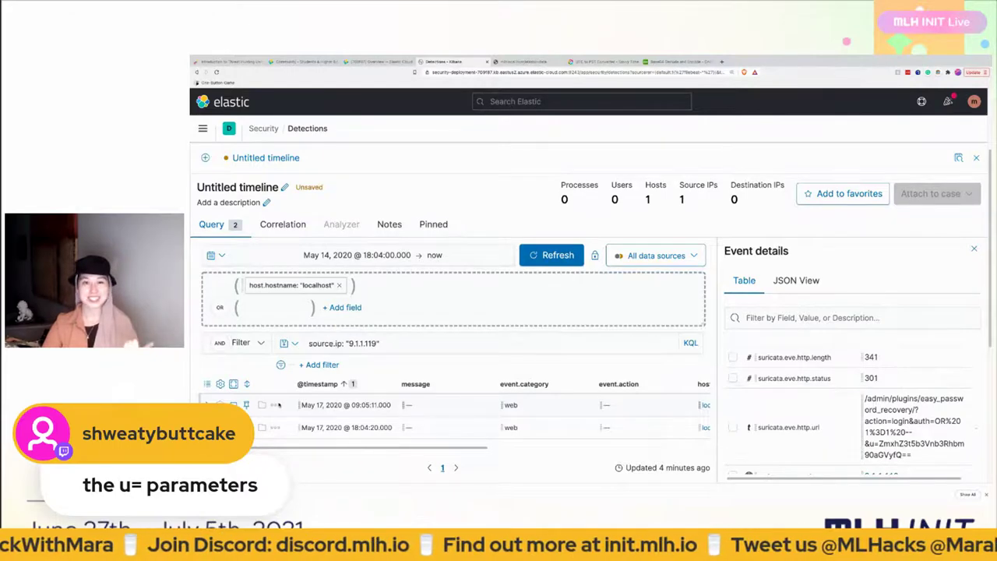
triple_click(862, 438)
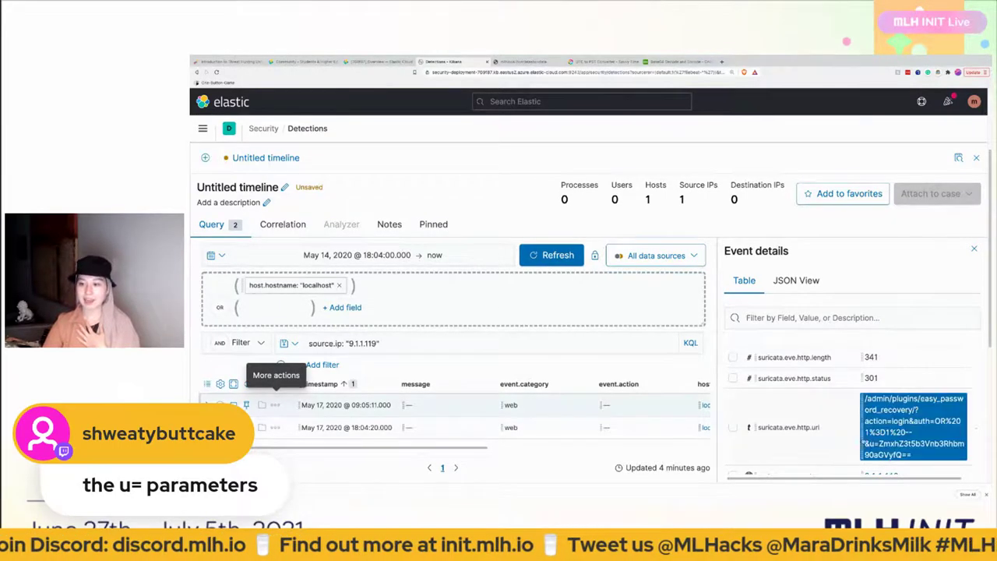
left_click(813, 407)
scroll(812, 406, "up", 1)
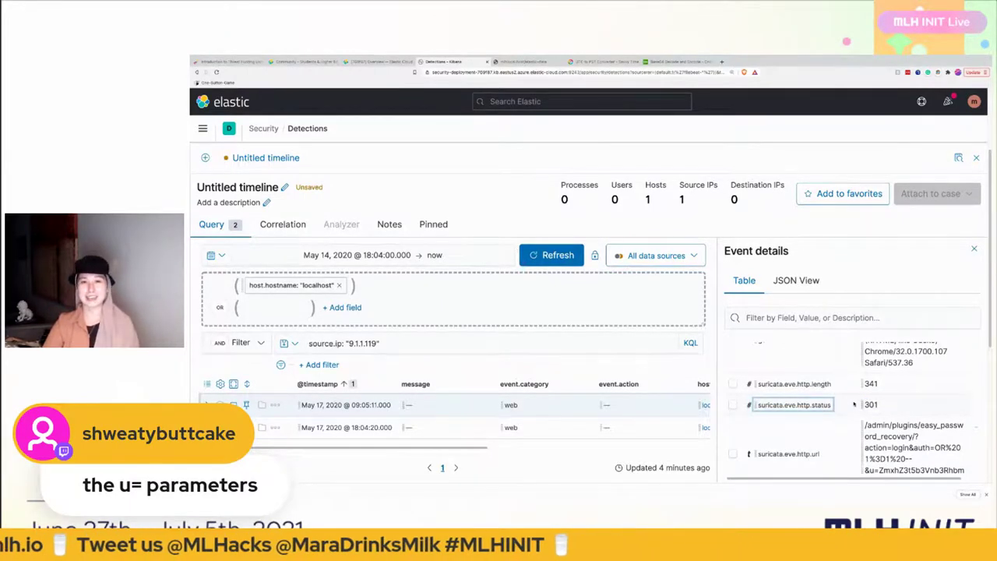
scroll(853, 404, "up", 3)
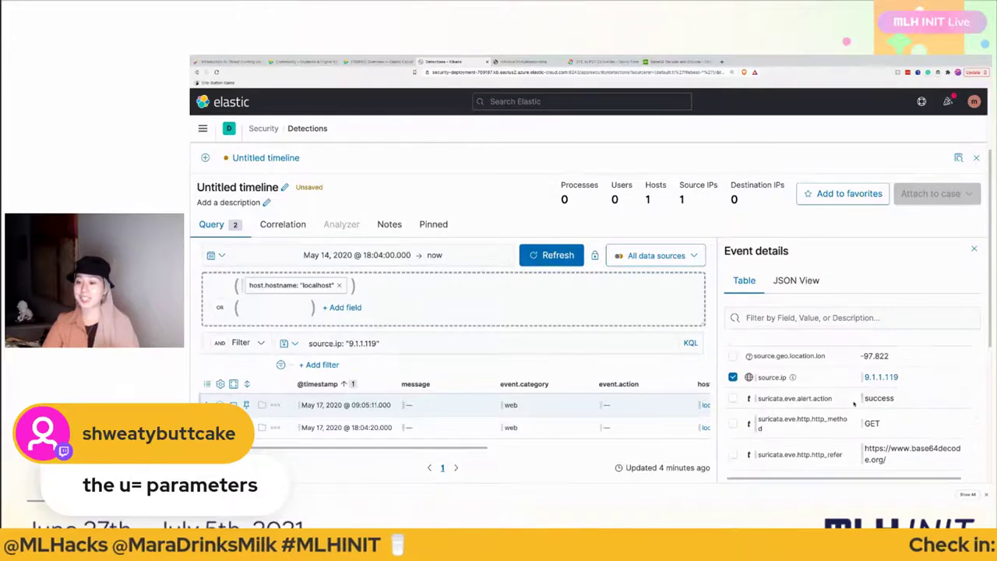
scroll(853, 403, "down", 1)
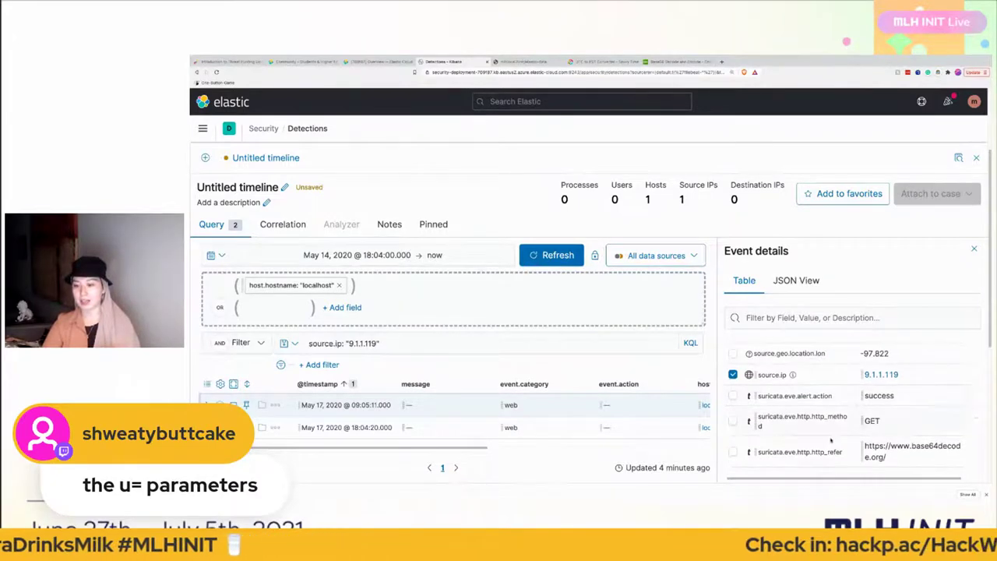
triple_click(929, 450)
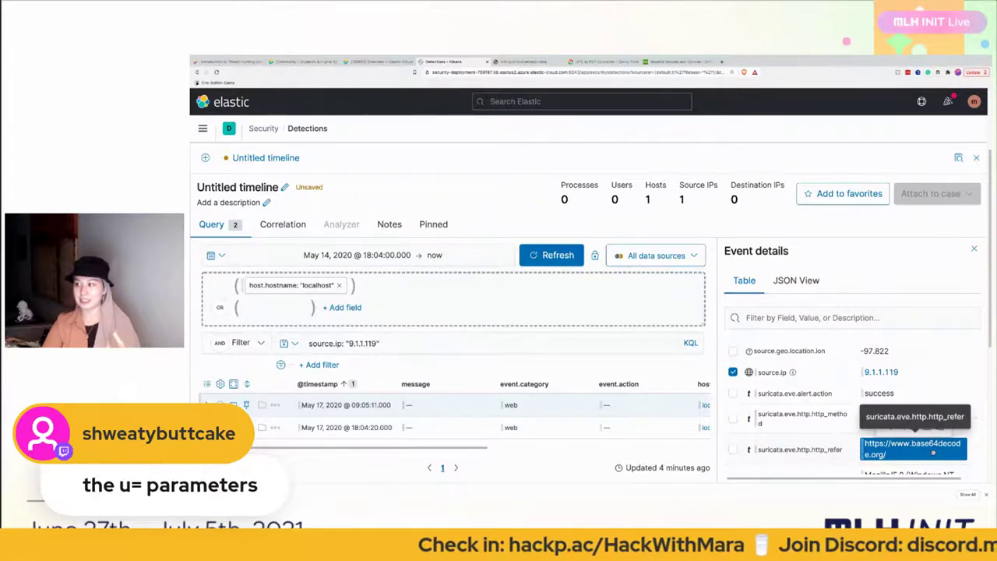
scroll(893, 459, "down", 3)
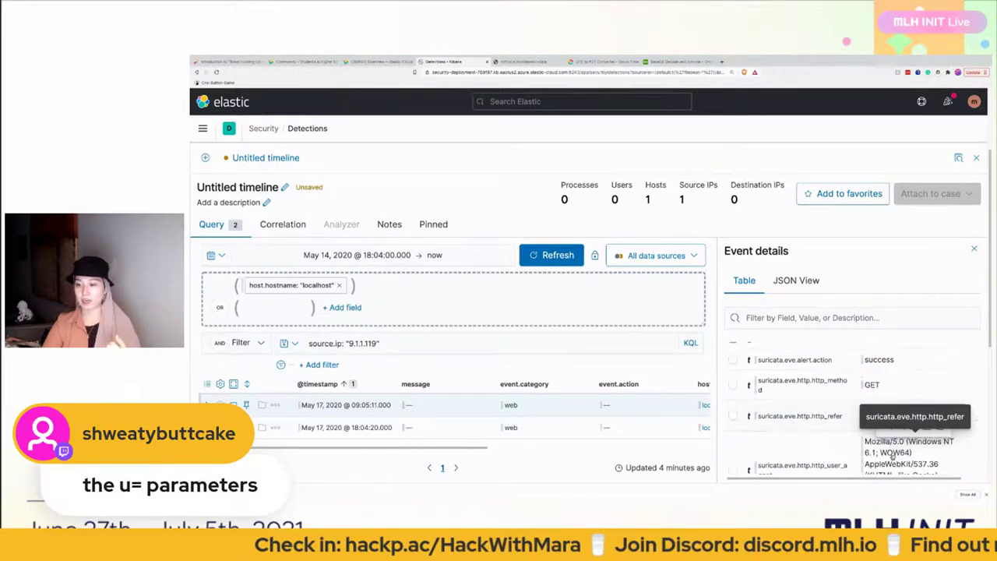
scroll(893, 460, "down", 1)
triple_click(893, 459)
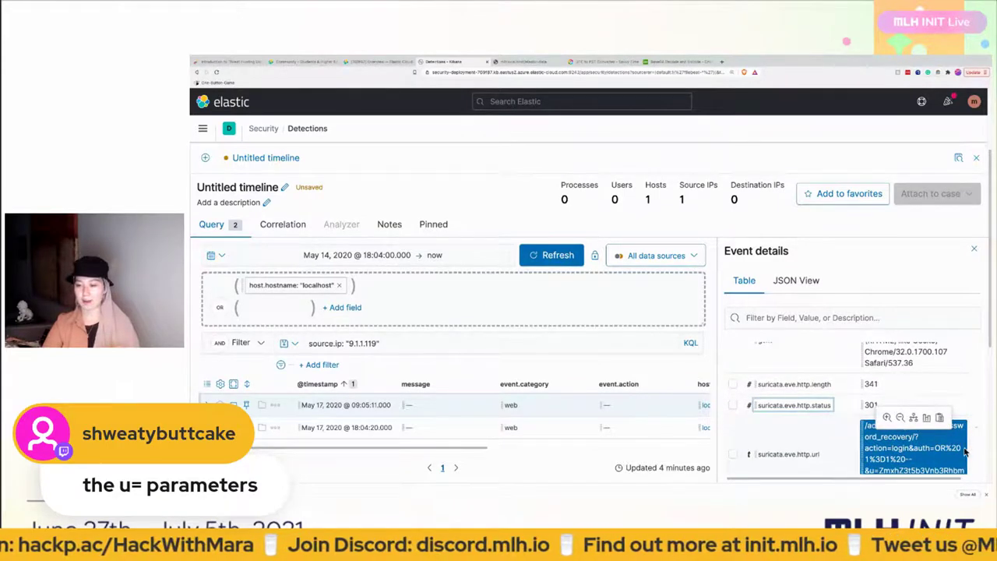
scroll(966, 452, "down", 1)
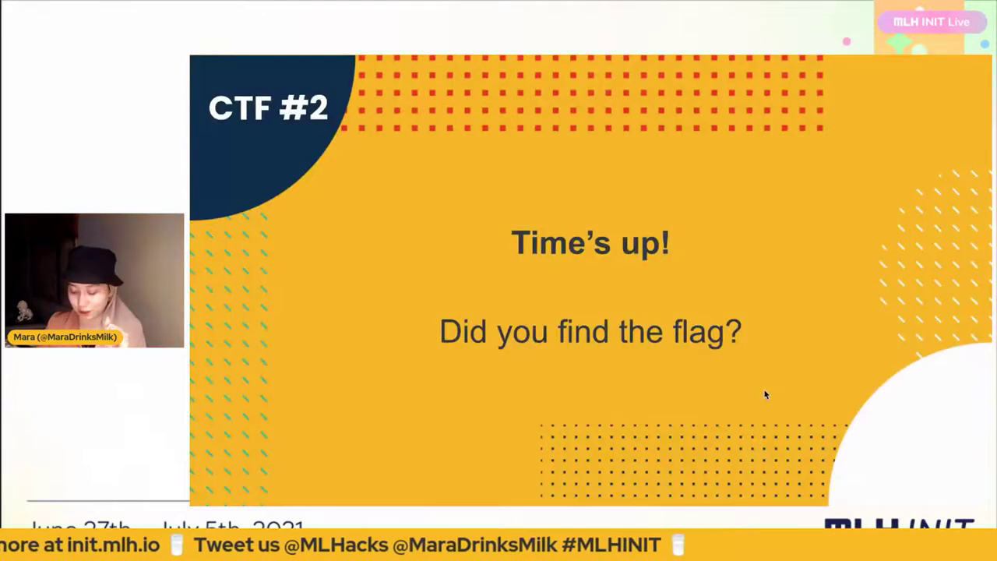
key("Right")
key("Right")
key("Right")
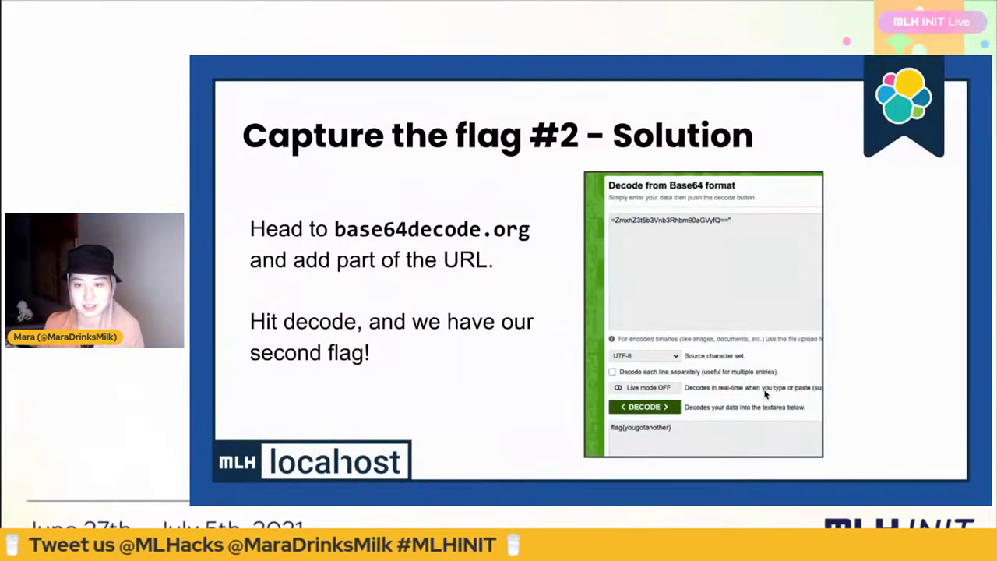
key("Right")
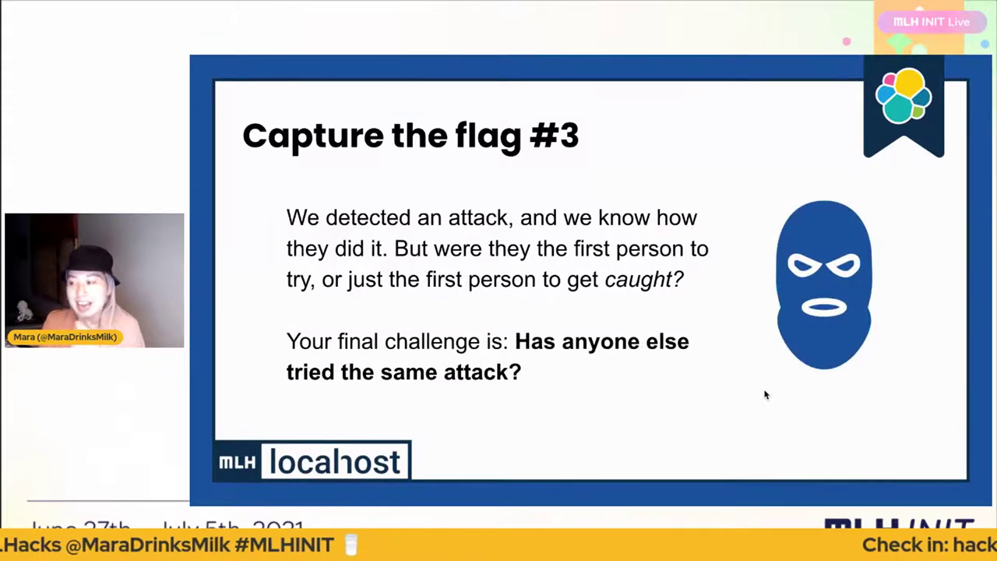
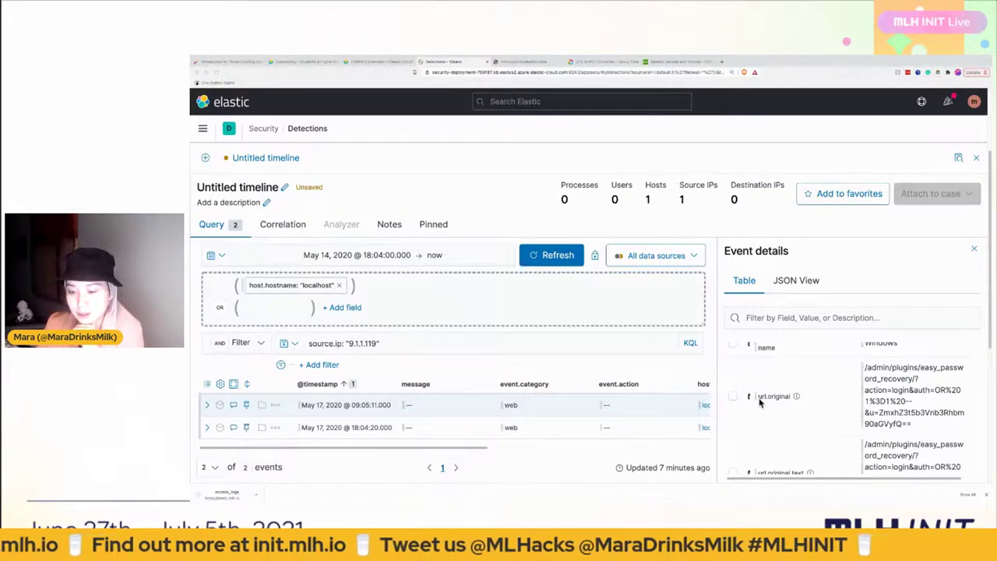
- Replace the timeline's source.ip query with url.original: "/admin/plugins/easy_password_recovery/?*" and run it
left_click(383, 342)
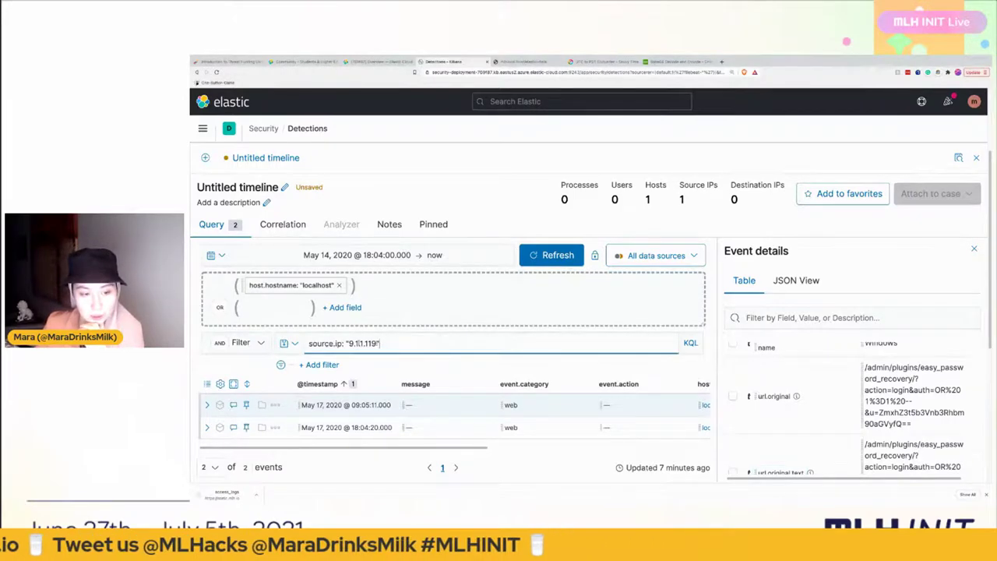
type("u")
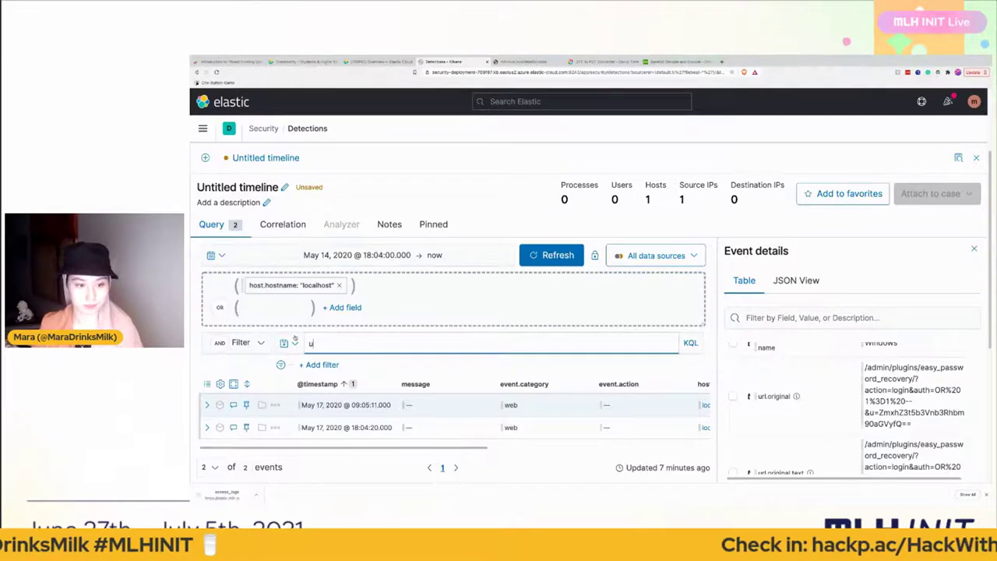
type("rl.original: ")
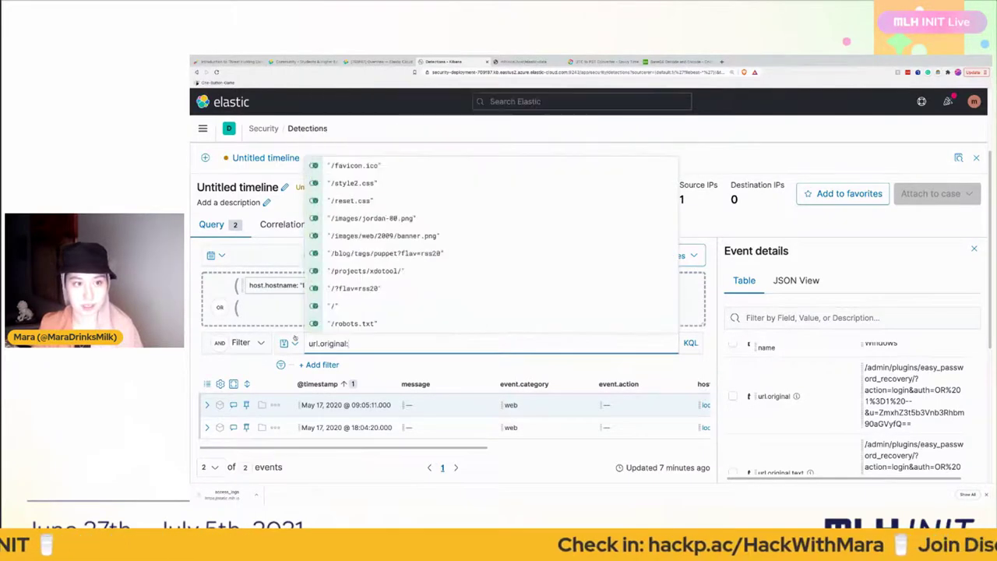
type("\"\"")
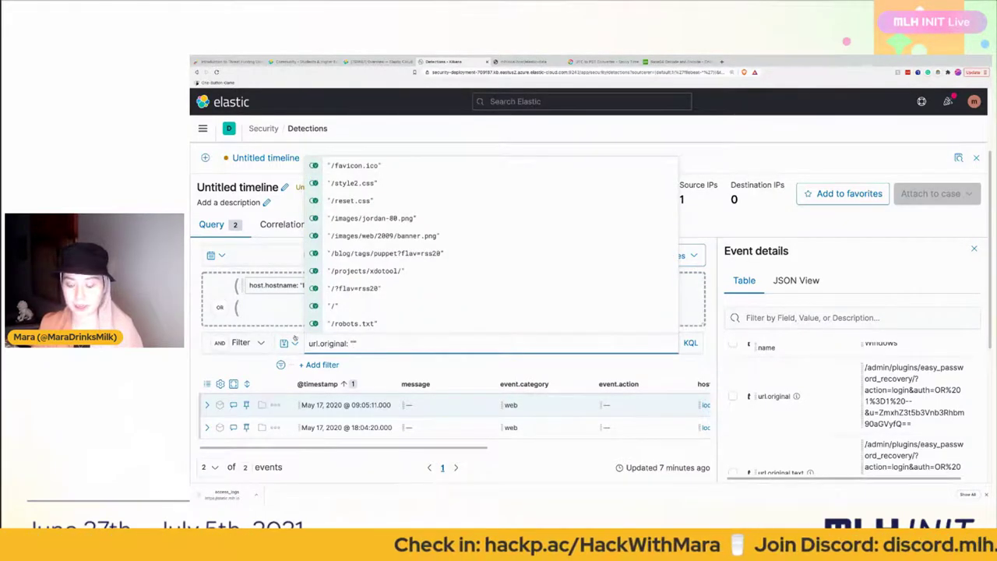
type("/")
type("admin/")
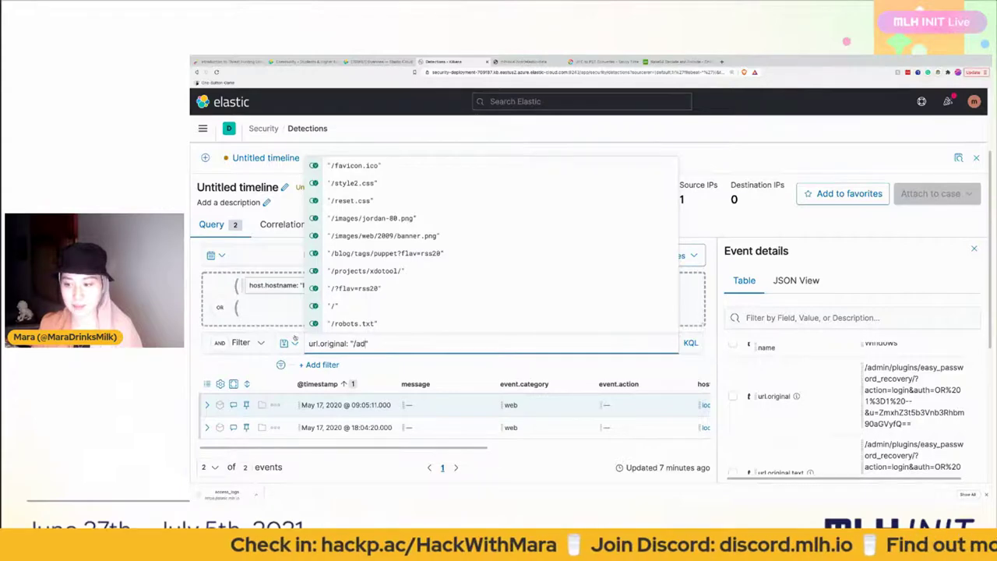
type("plu")
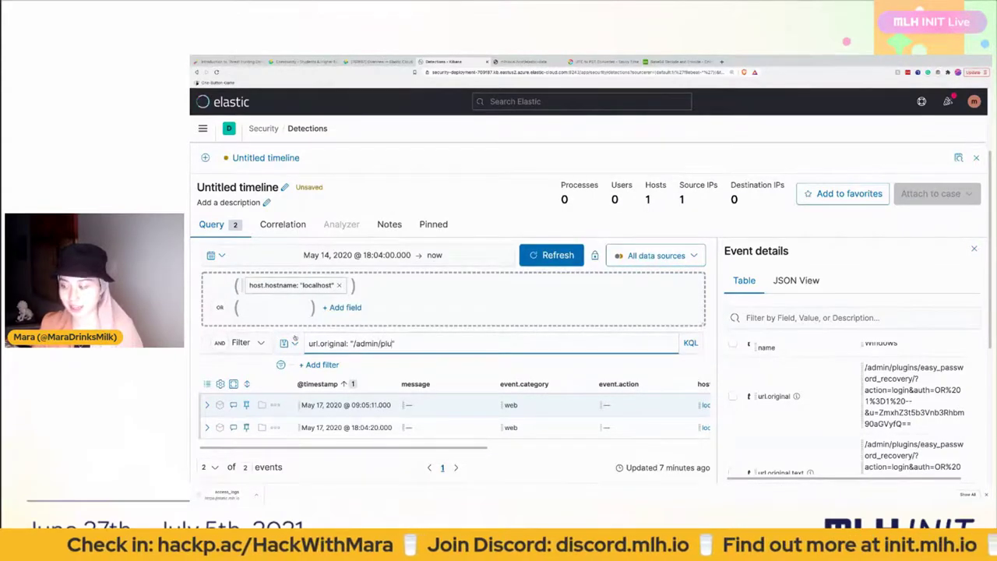
type("gins/easy_p")
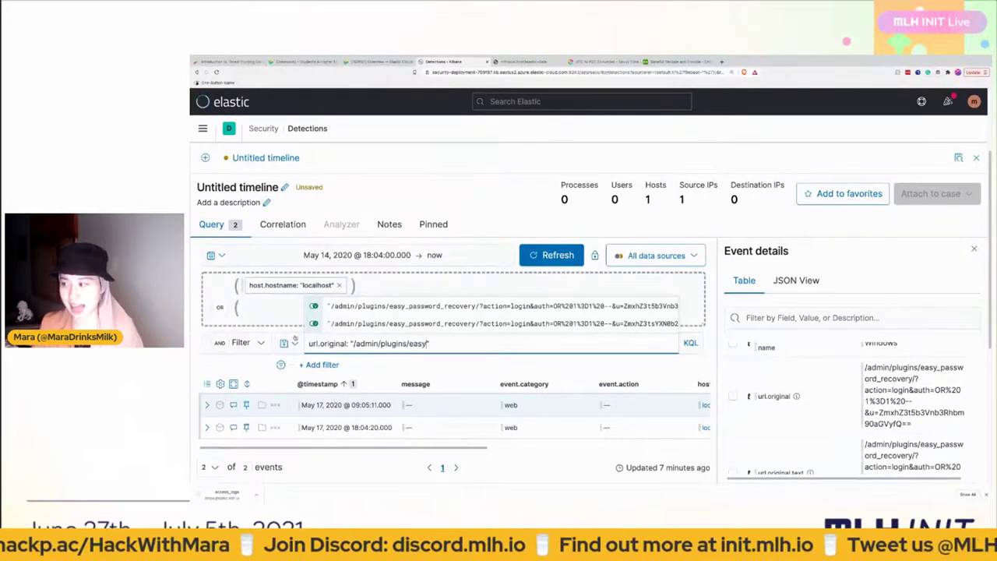
type("assword_rec")
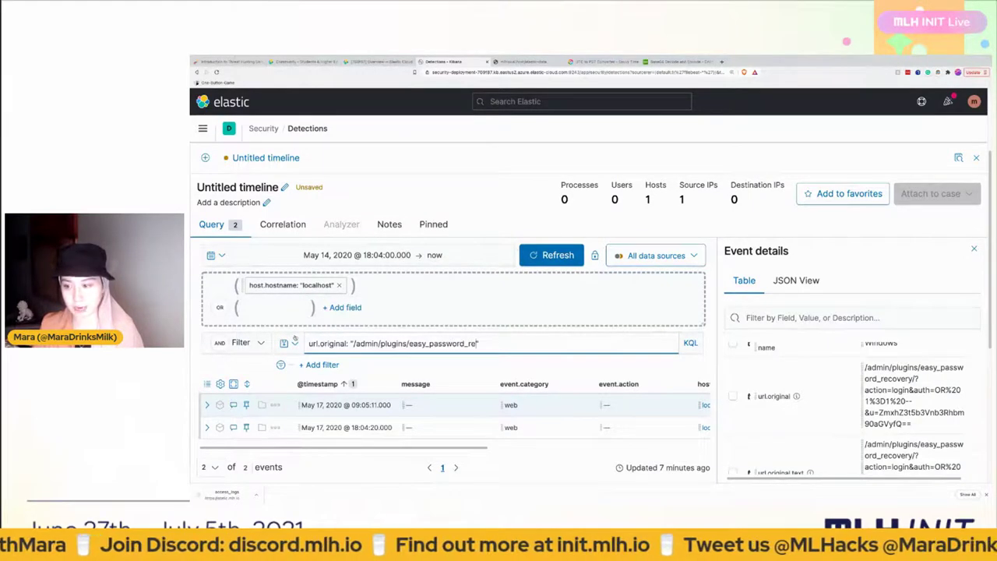
type("overy/")
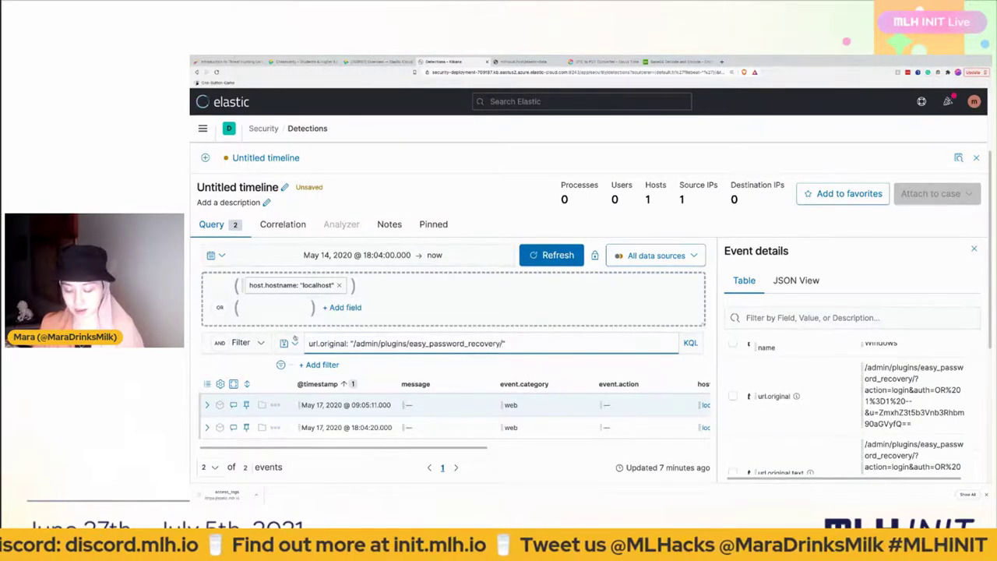
type("?")
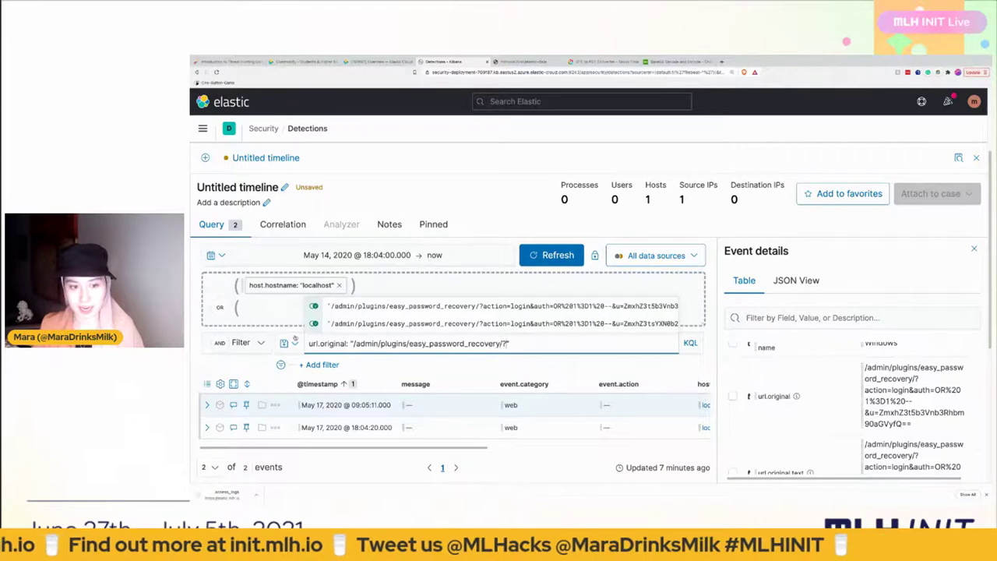
type("*")
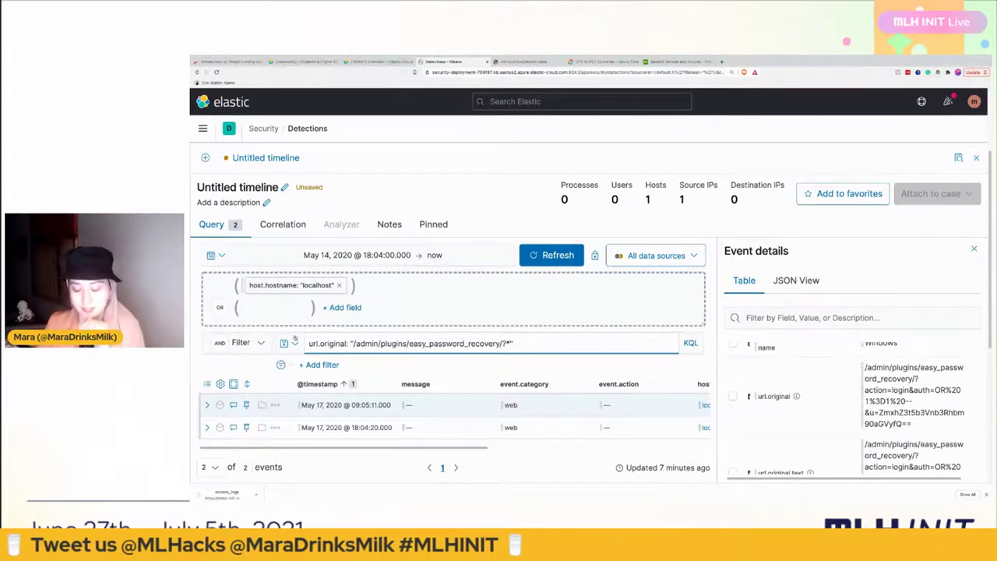
key("Return")
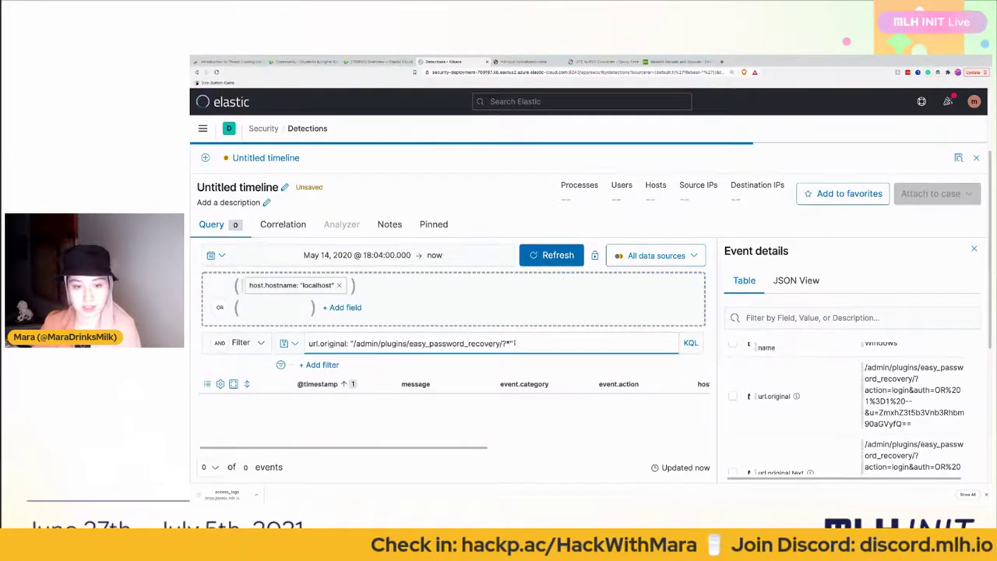
- Remove the quotation marks around the url.original value, rerun the query, and select the whole query text
left_click(514, 342)
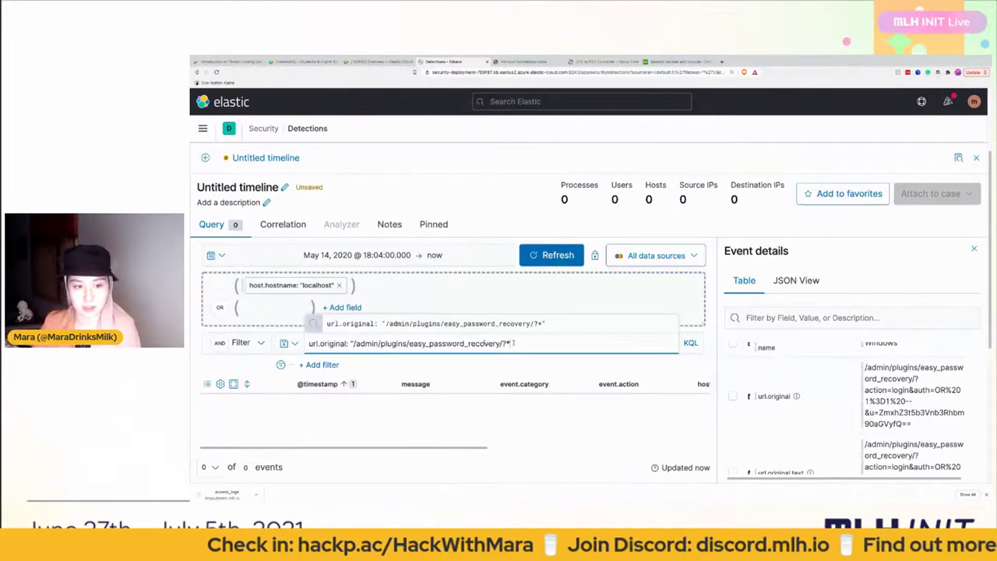
key("BackSpace")
left_click(355, 342)
key("BackSpace")
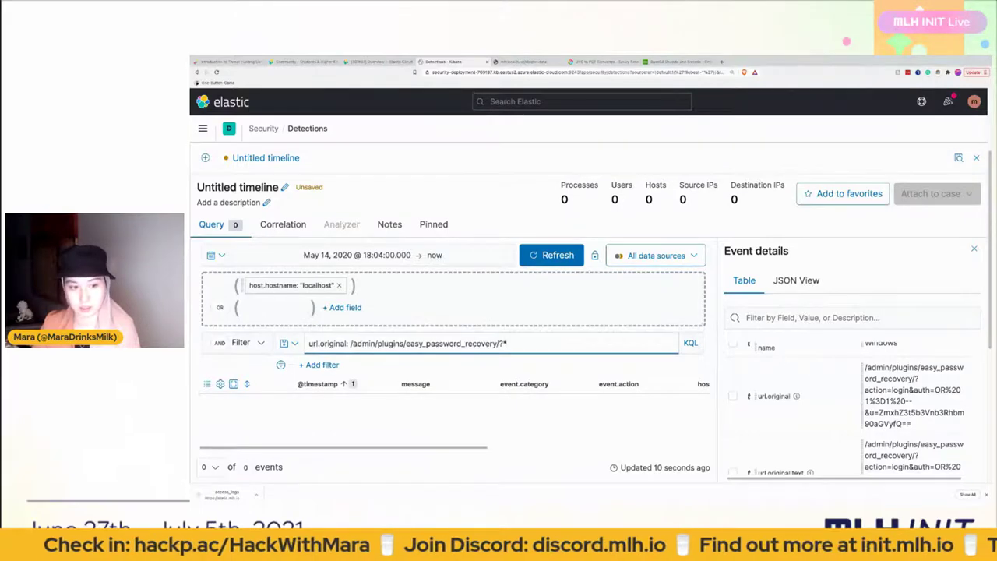
key("Return")
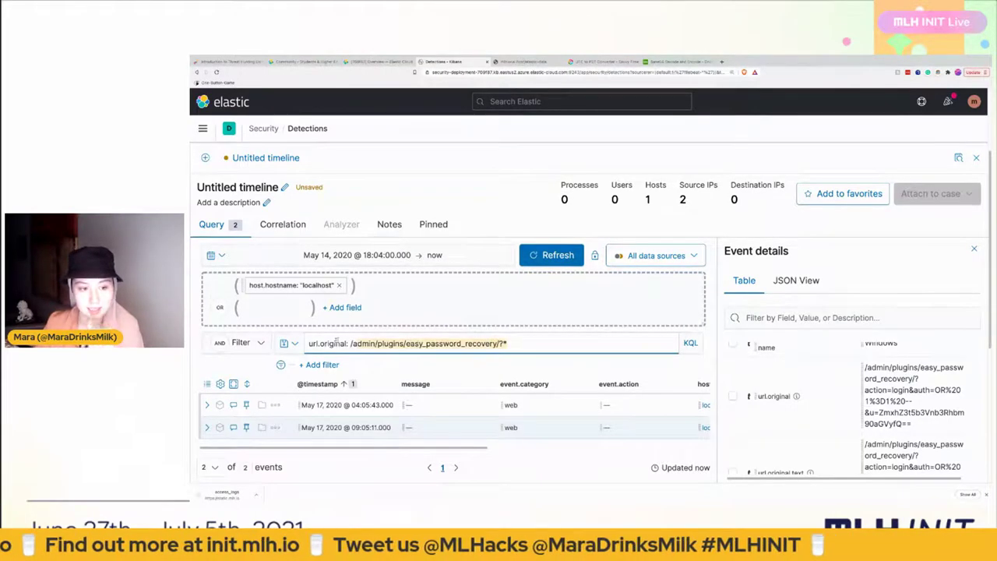
left_click(306, 344)
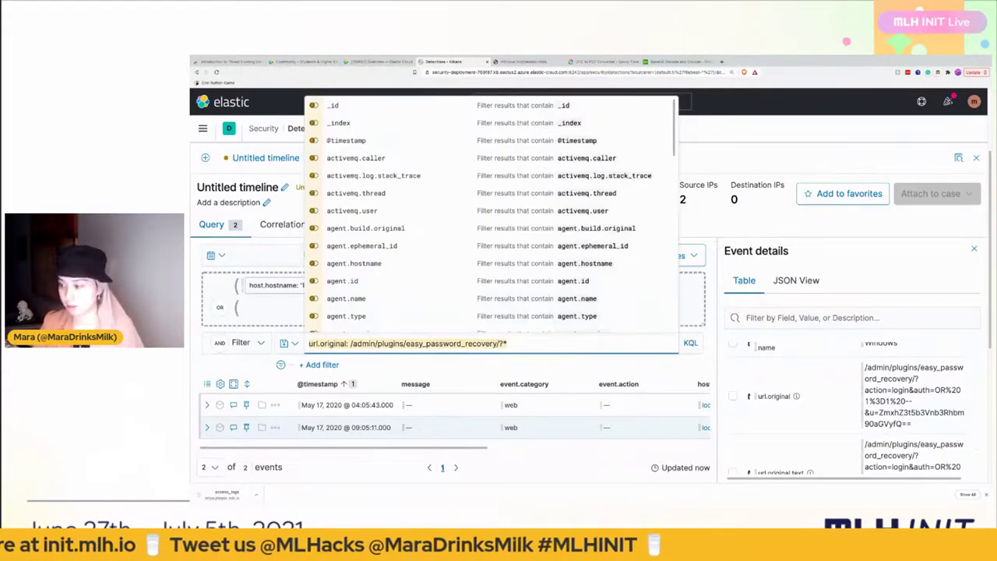
key("ctrl+a")
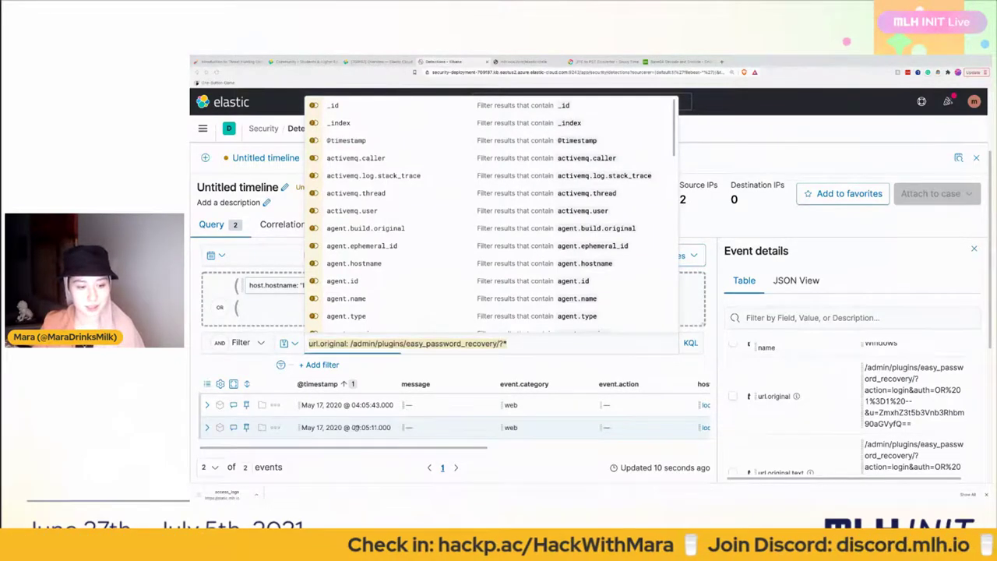
- Open the details of the May 17, 2020 @ 04:05:43.000 event and examine its http.request.referrer value
triple_click(361, 436)
left_click(361, 437)
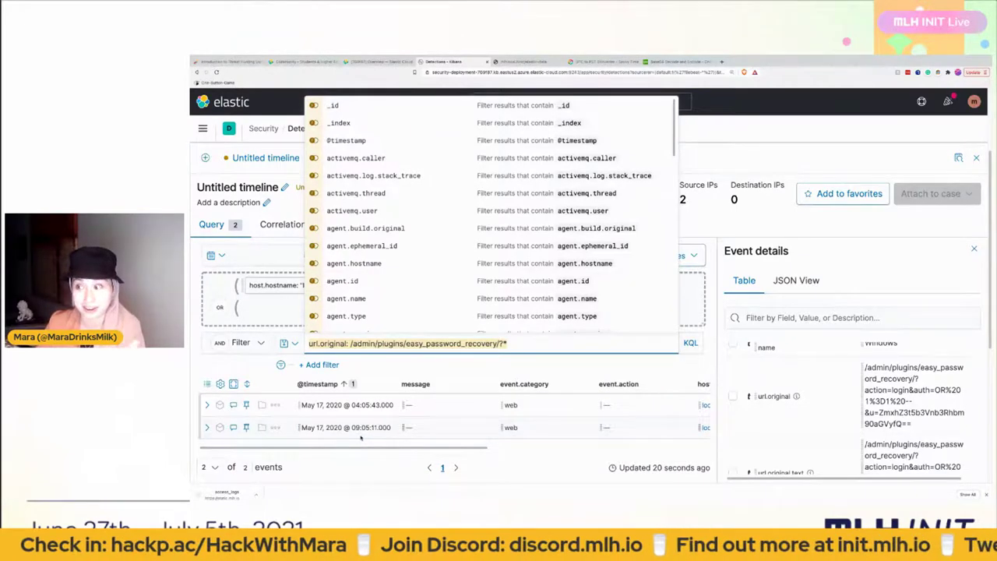
left_click(361, 433)
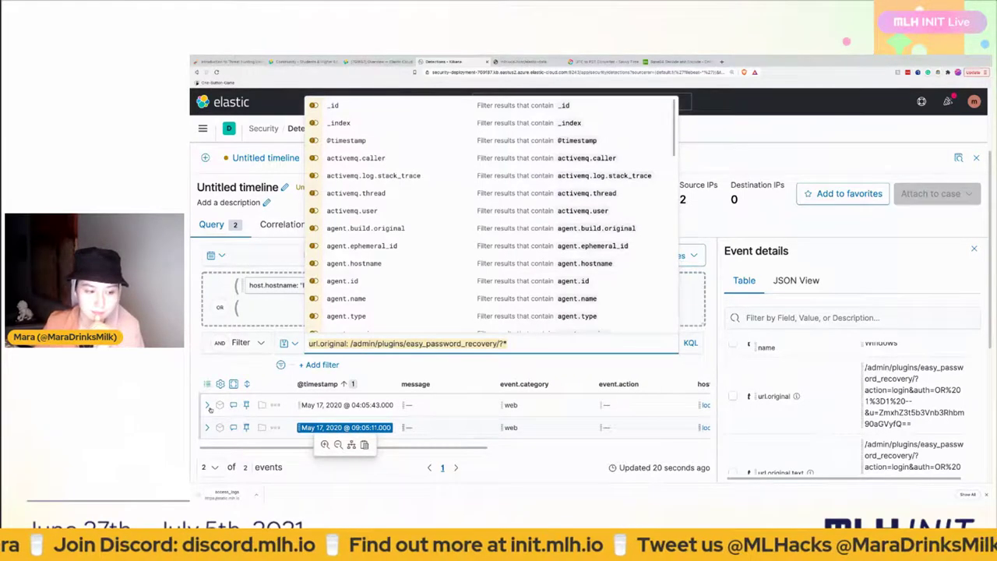
left_click(207, 405)
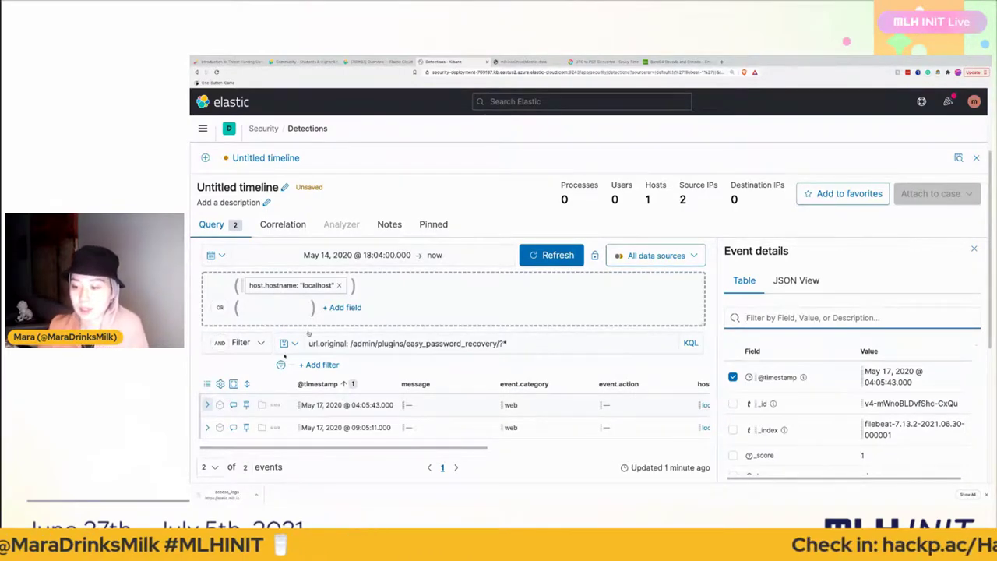
scroll(849, 404, "down", 5)
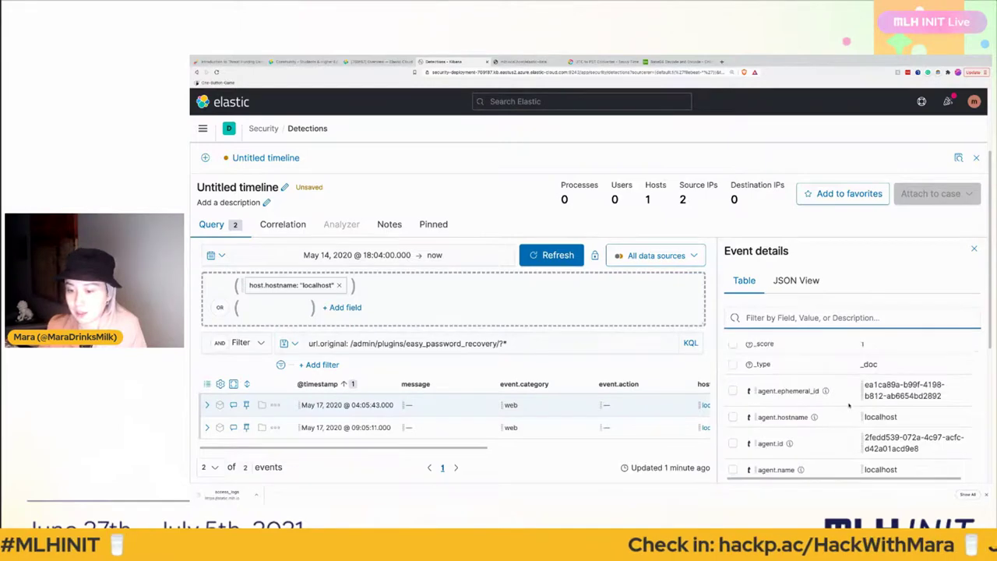
scroll(848, 404, "down", 8)
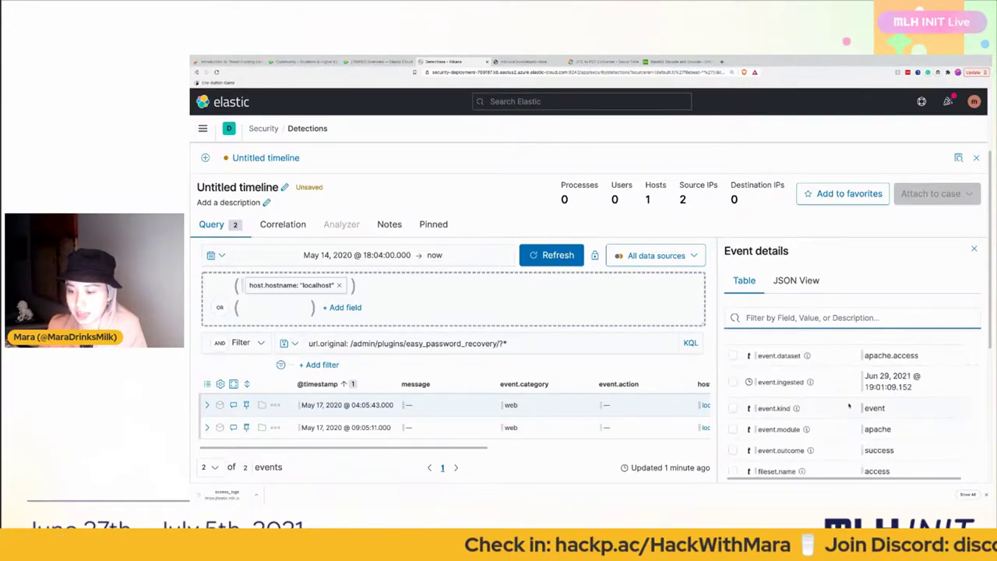
scroll(849, 404, "down", 8)
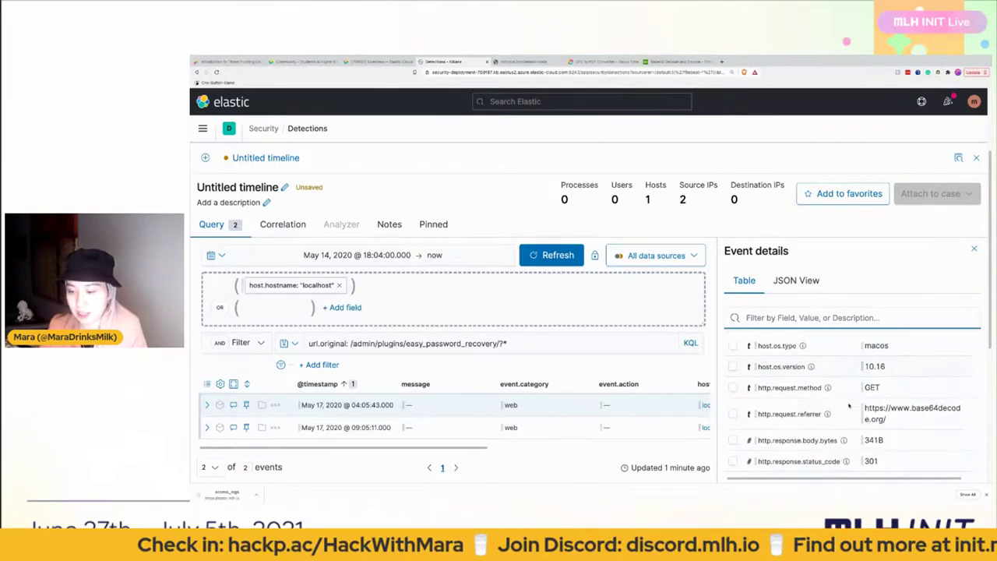
left_click_drag(859, 406, 915, 415)
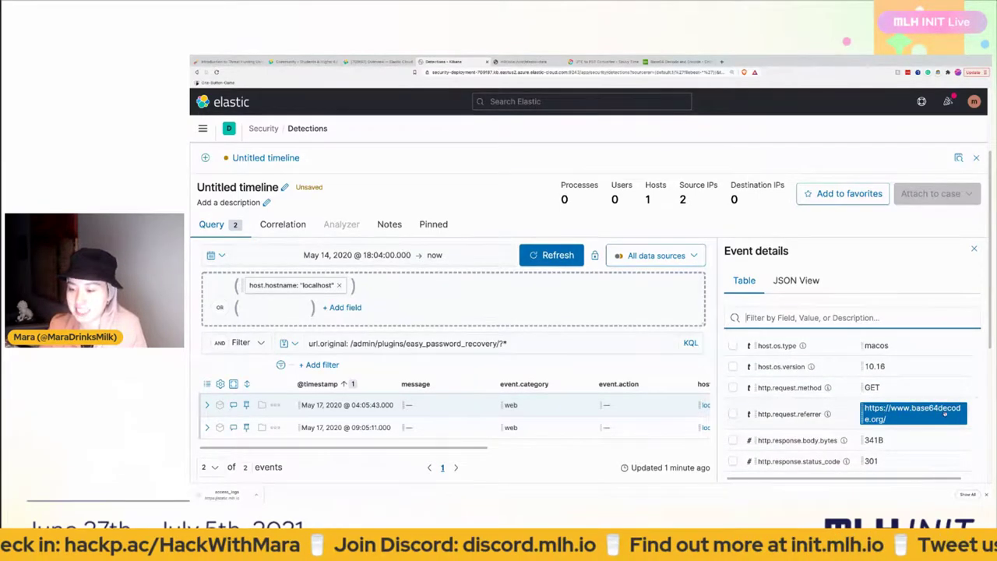
mouse_move(880, 419)
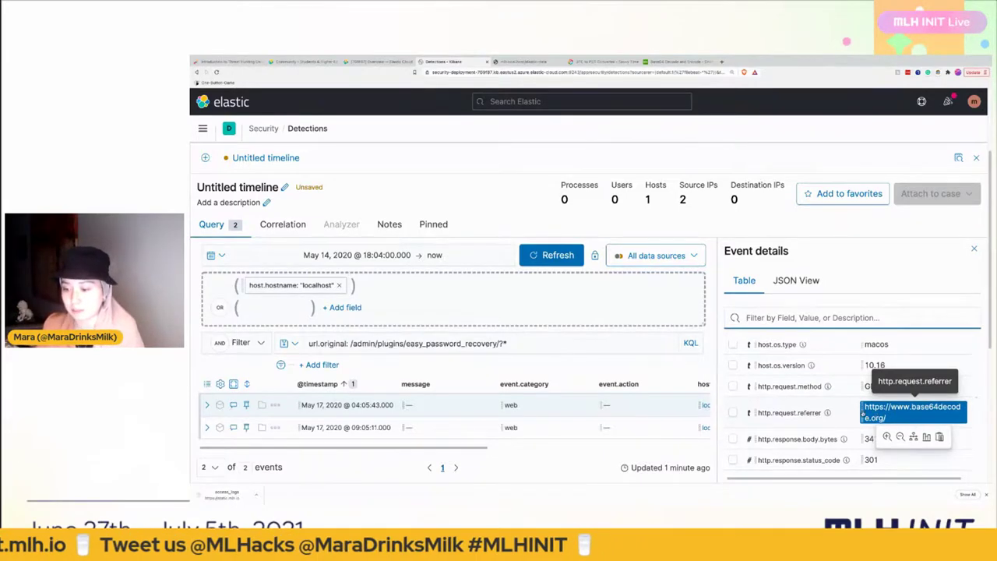
- Copy the event's suricata.eve.http.url field to the clipboard
scroll(862, 415, "down", 3)
scroll(862, 415, "down", 3)
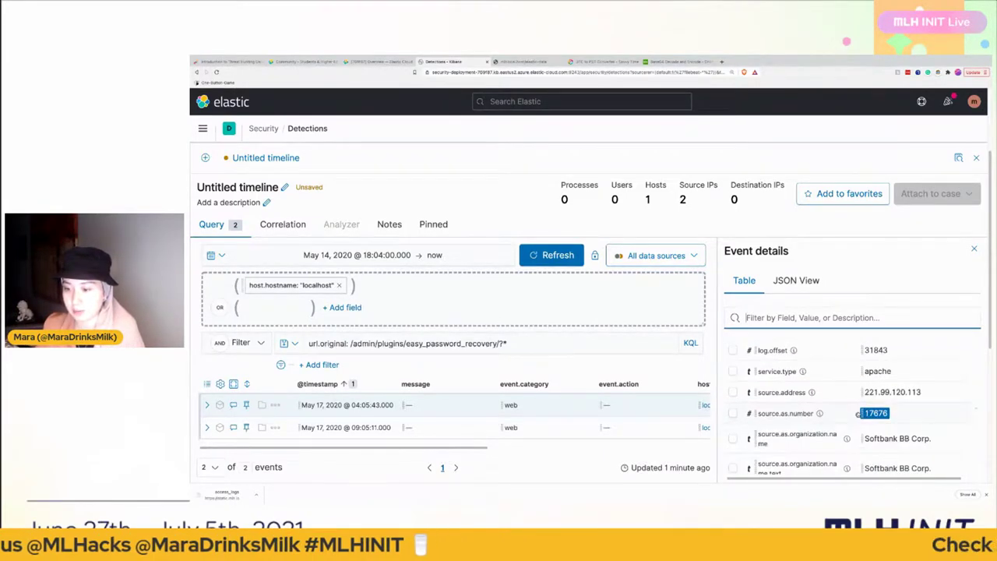
scroll(859, 414, "down", 4)
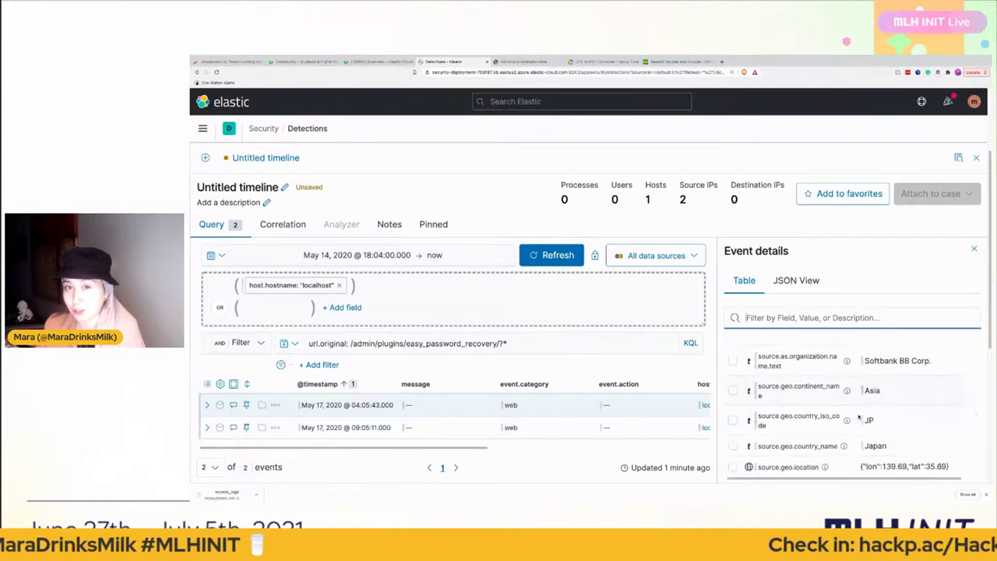
scroll(859, 418, "down", 5)
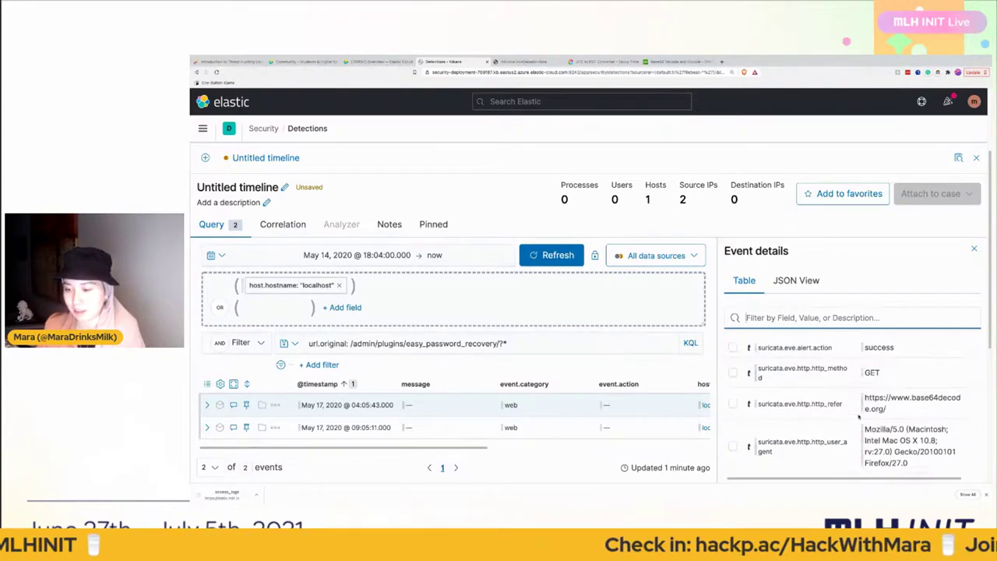
scroll(859, 418, "down", 3)
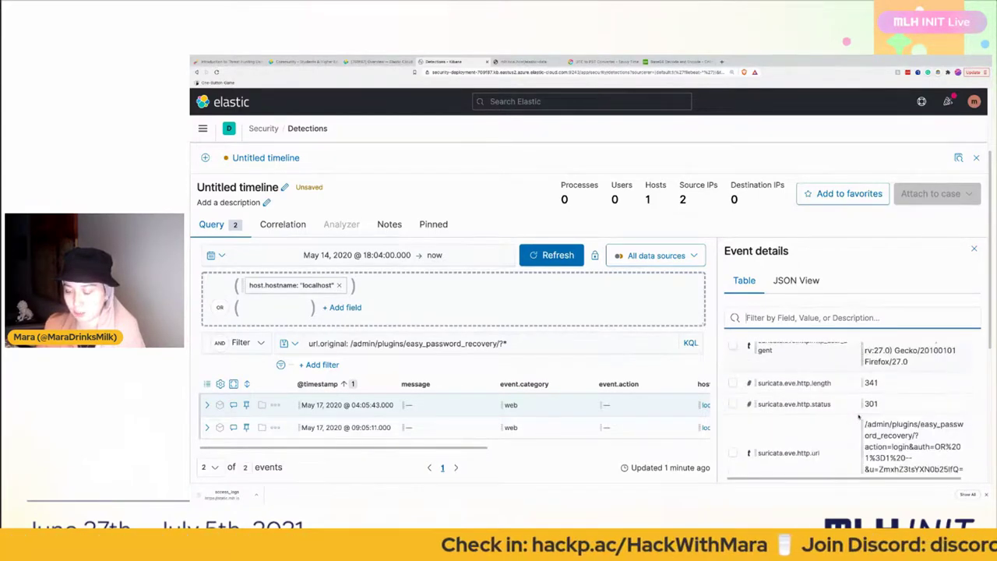
scroll(859, 418, "down", 1)
triple_click(916, 409)
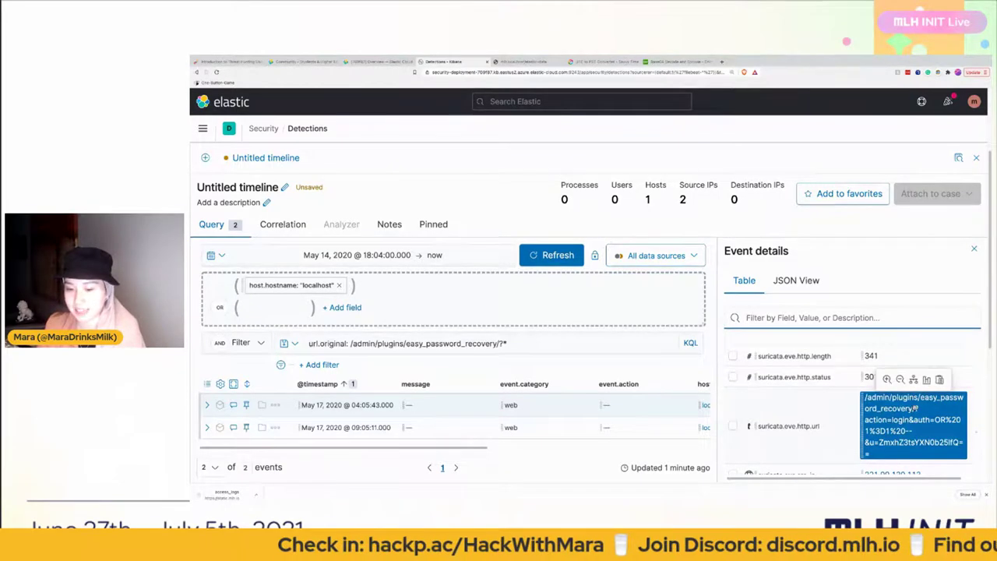
left_click(939, 381)
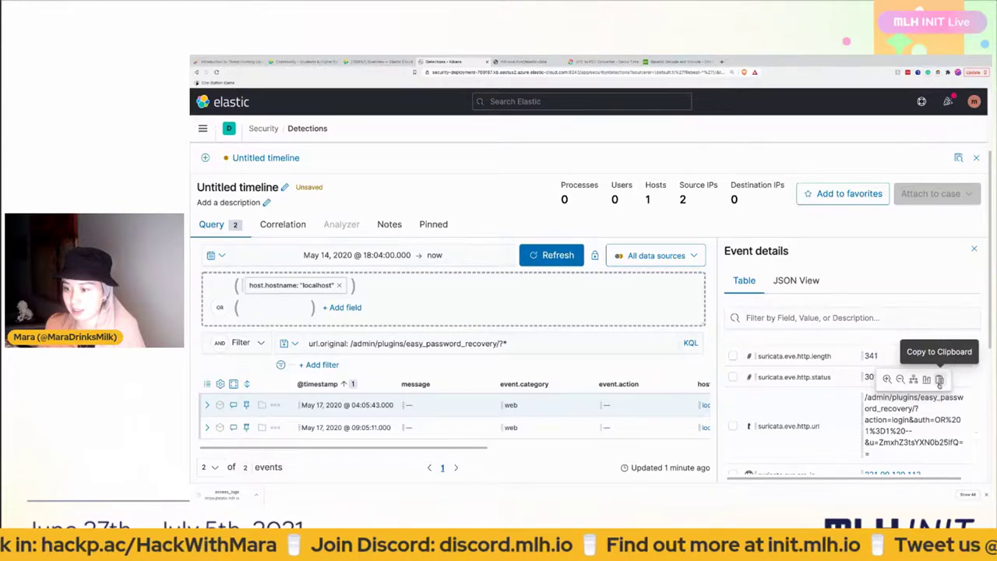
left_click(939, 380)
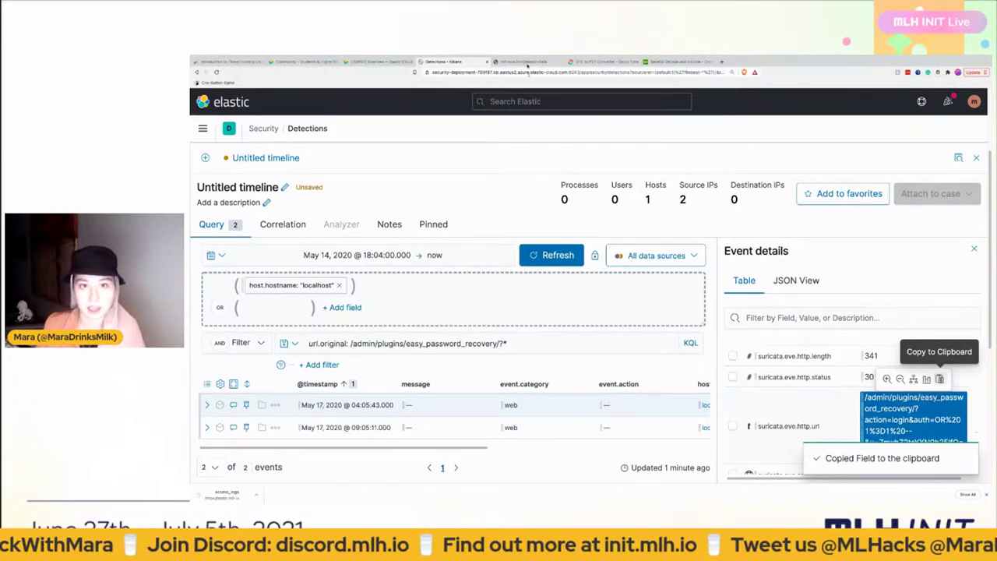
- Switch to base64decode.org, replace the input with the copied URL, and trim it to the u parameter value ZmxhZ3tsYXN0b25lfQ==
left_click(695, 79)
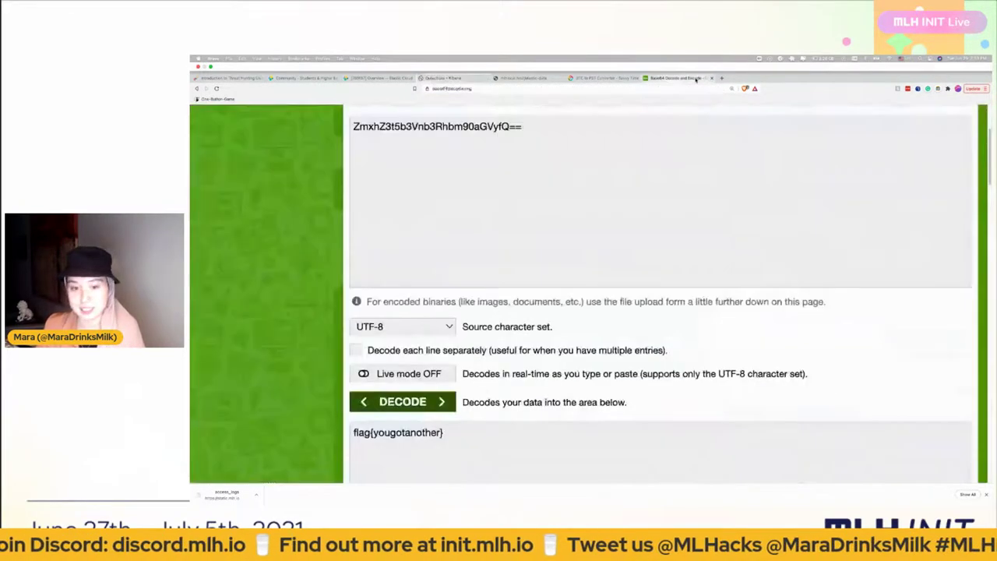
scroll(607, 160, "up", 1)
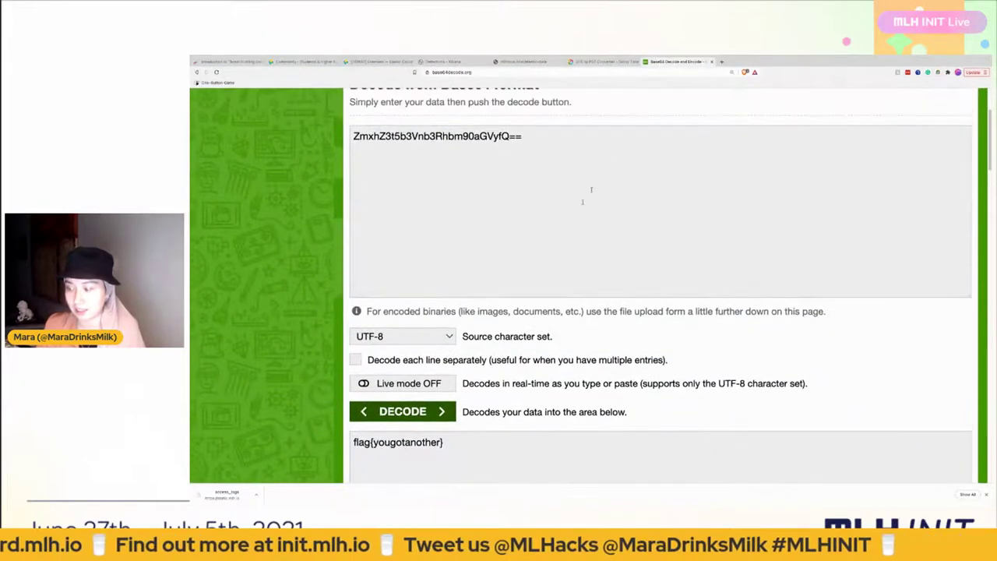
left_click(555, 200)
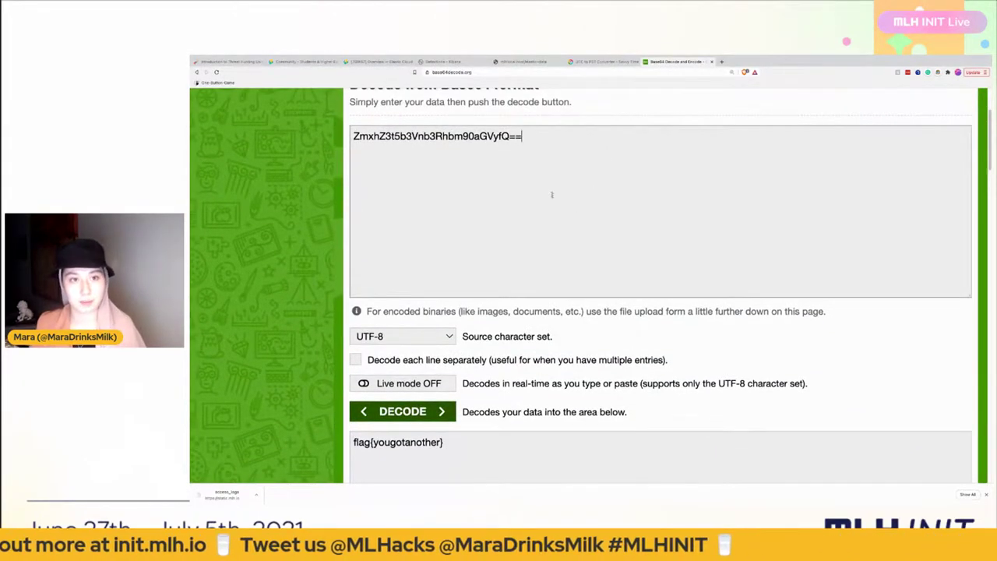
key("ctrl+a")
key("ctrl+v")
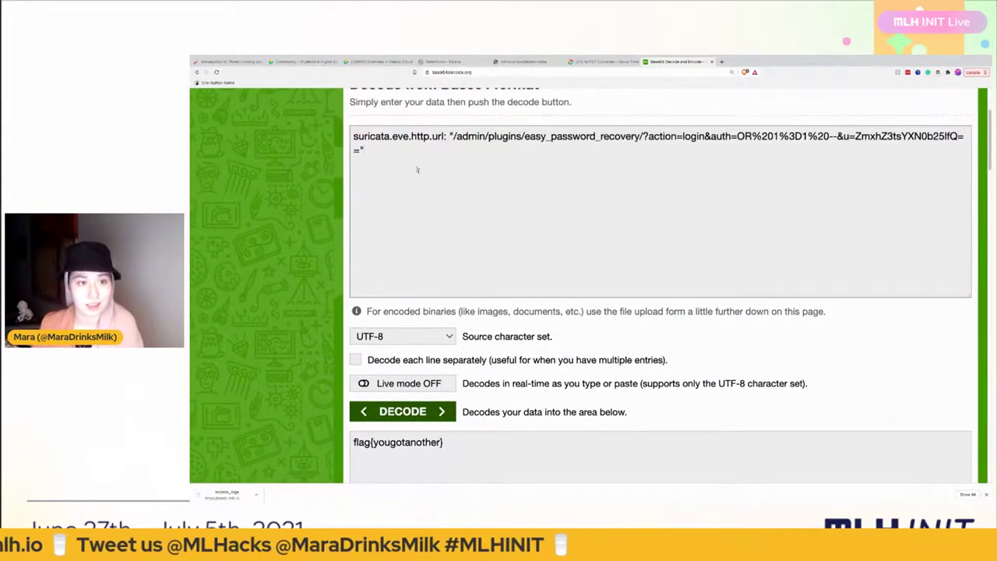
key("BackSpace")
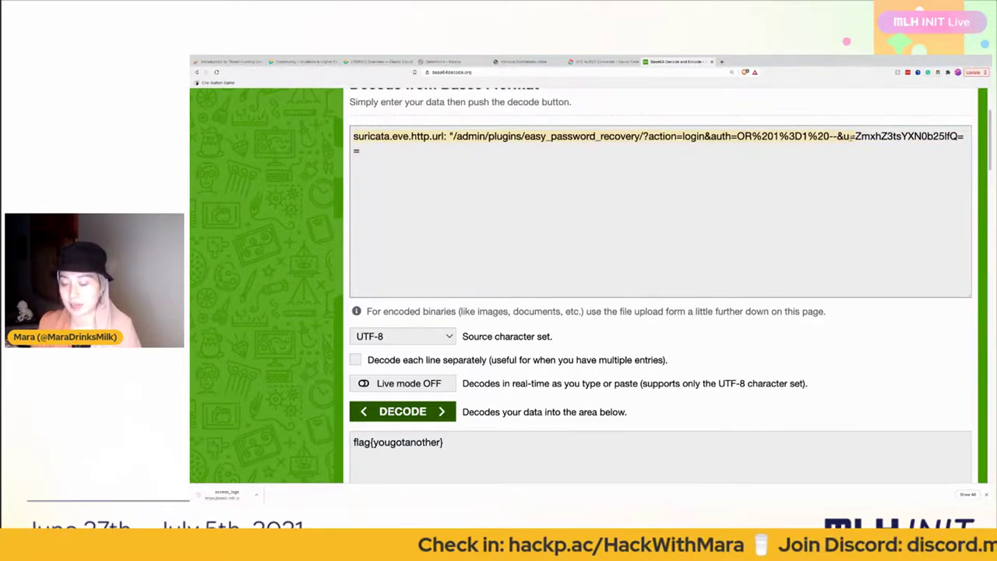
key("BackSpace")
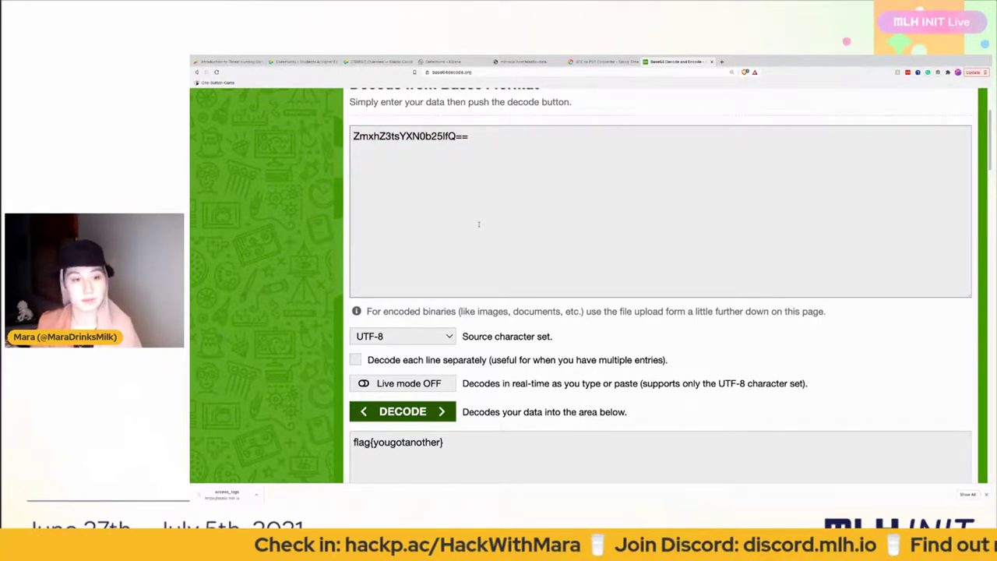
- Decode the Base64 string as UTF-8 and view the decoded output
left_click(397, 412)
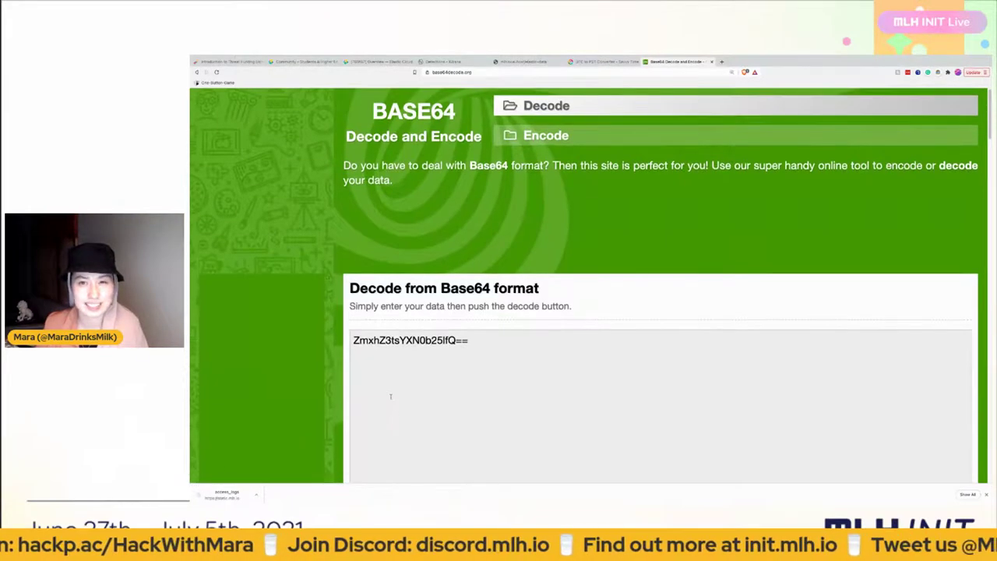
scroll(393, 404, "down", 1)
scroll(391, 397, "down", 2)
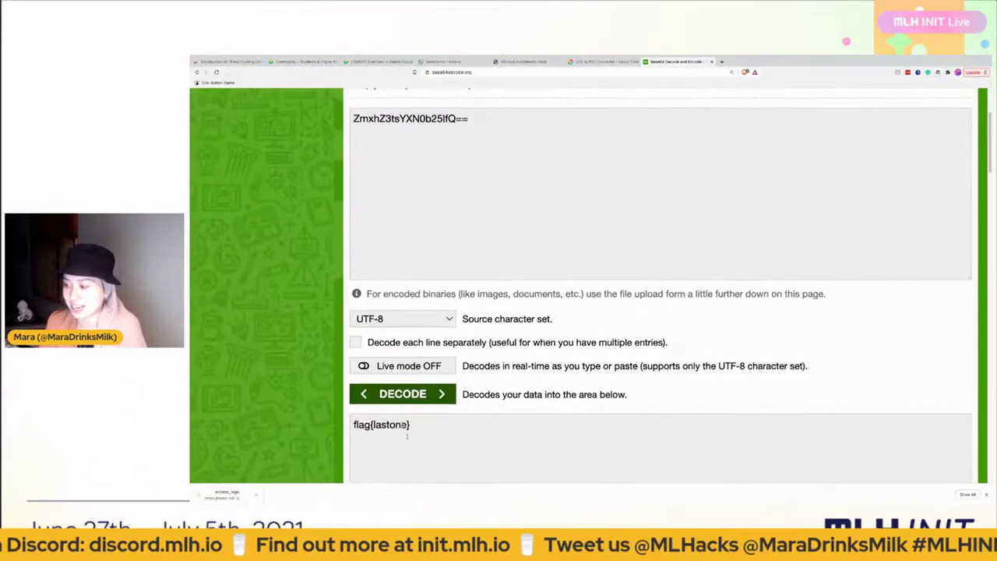
scroll(397, 417, "down", 1)
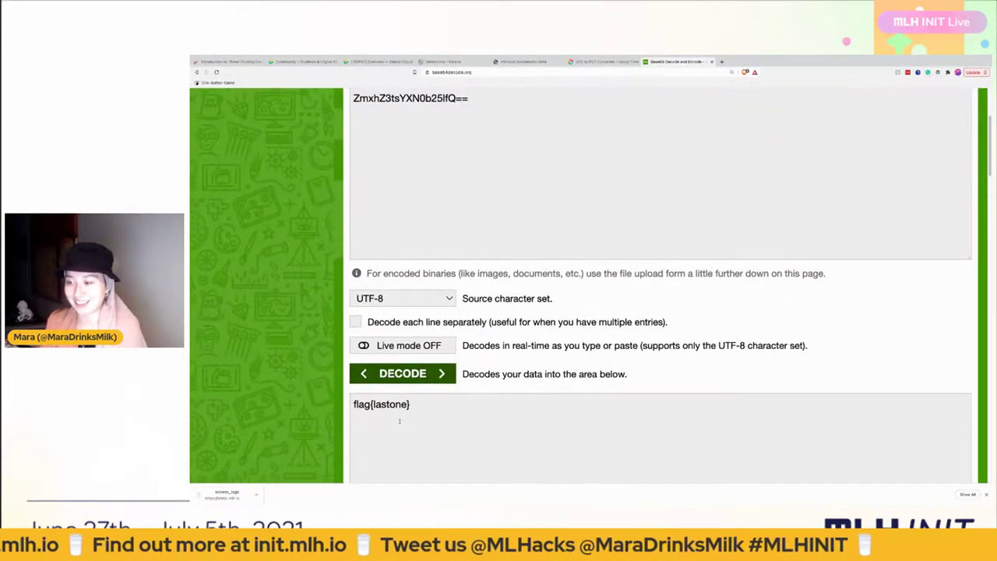